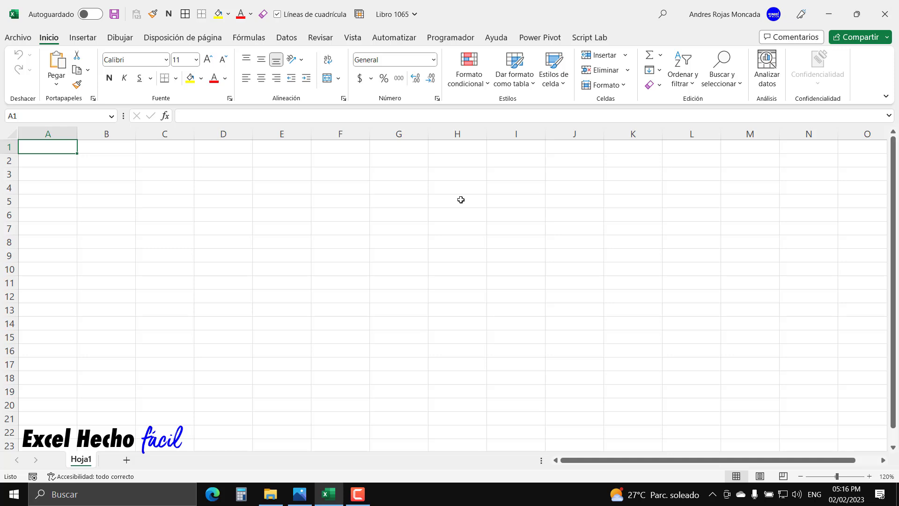
Step: Read the odd-digit numbering problem in the Pregunta.png image and return to the Libro 1065 workbook in Excel
click(299, 493)
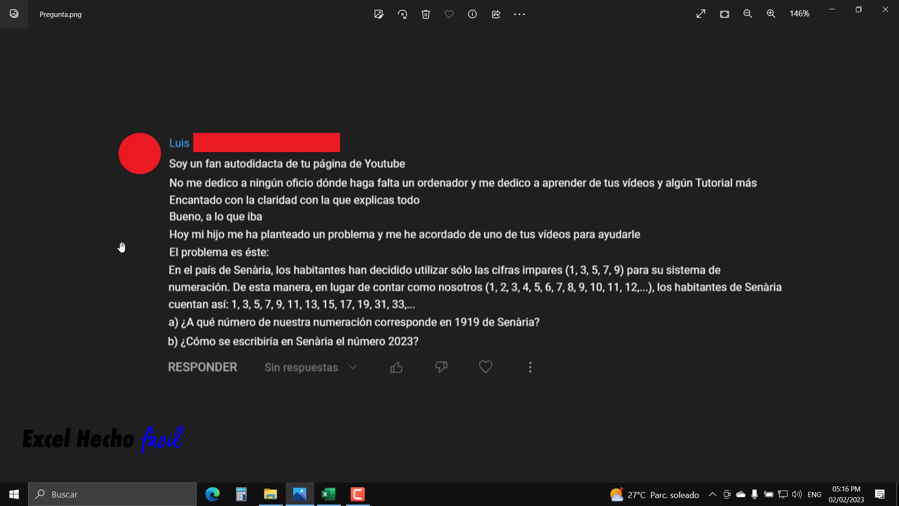
click(328, 494)
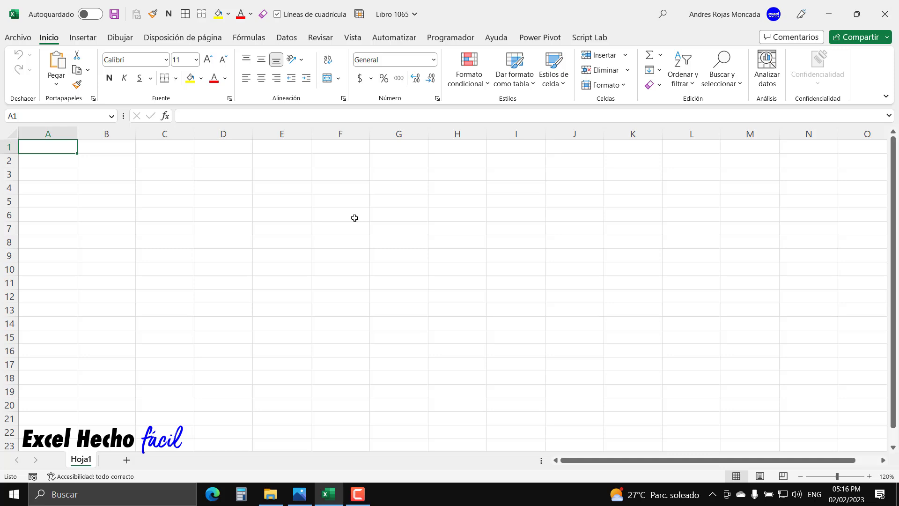
click(299, 494)
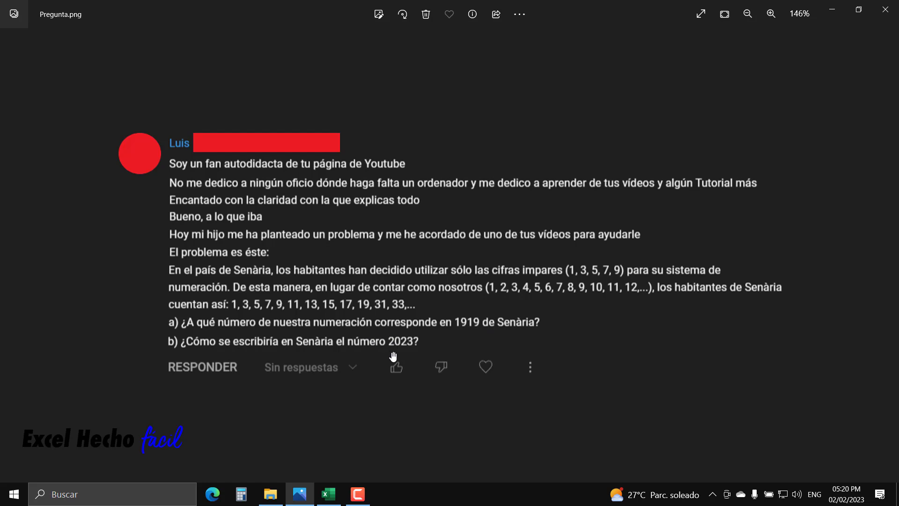
click(329, 494)
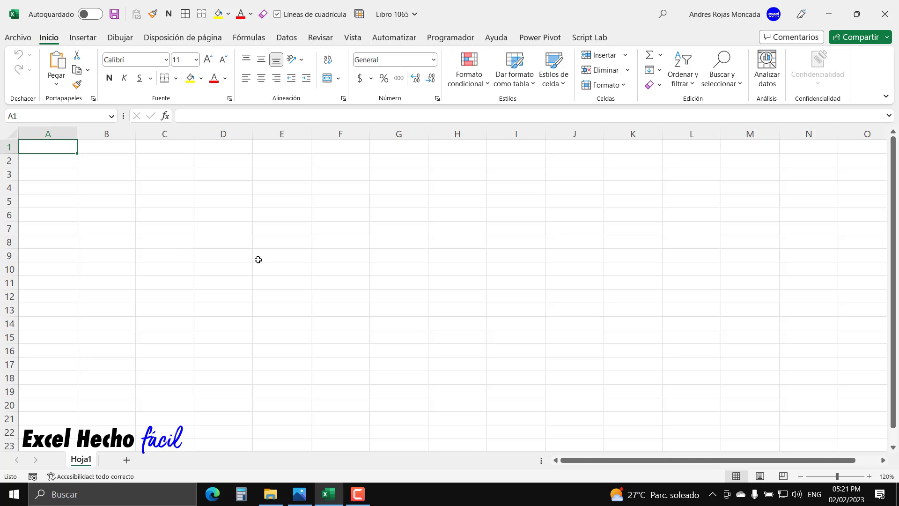
click(309, 495)
click(271, 494)
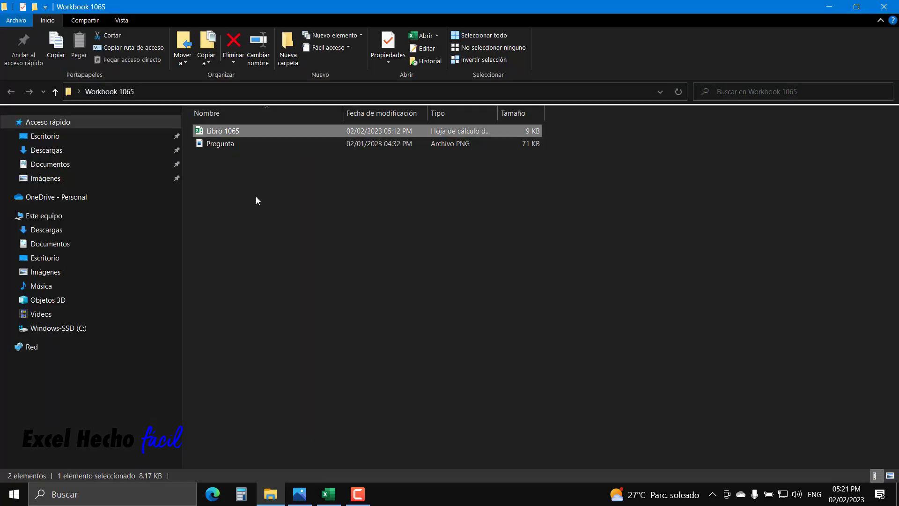
key(alt+Tab)
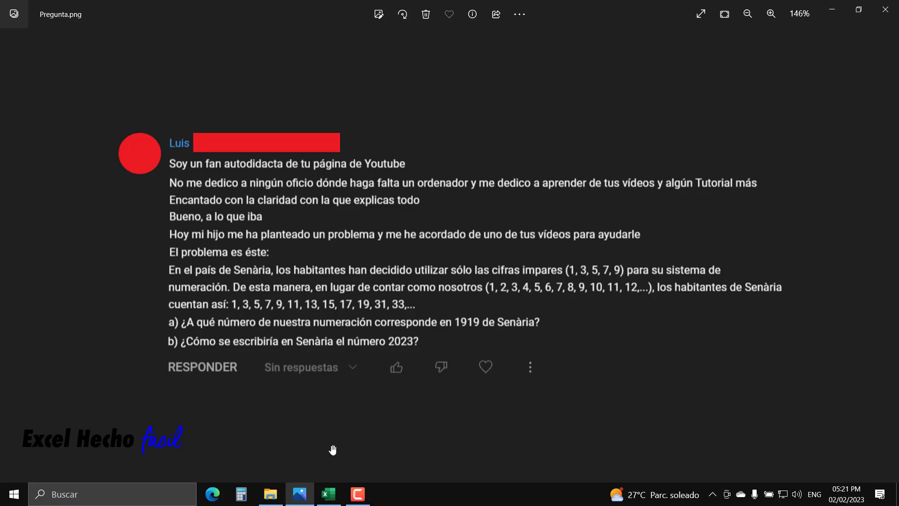
click(329, 494)
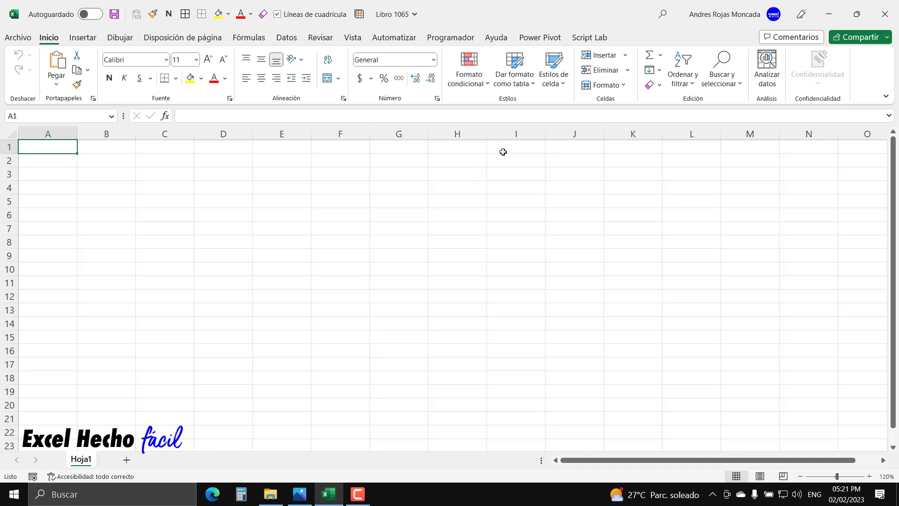
Step: Enter the headers "Numeros sistema impar" in cell J1 and "Equivalente" in cell K1
click(565, 149)
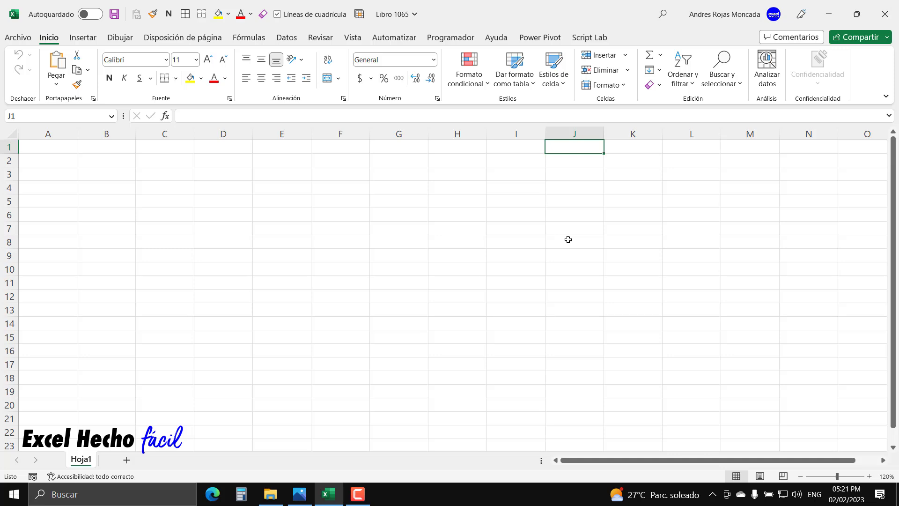
text(Nu)
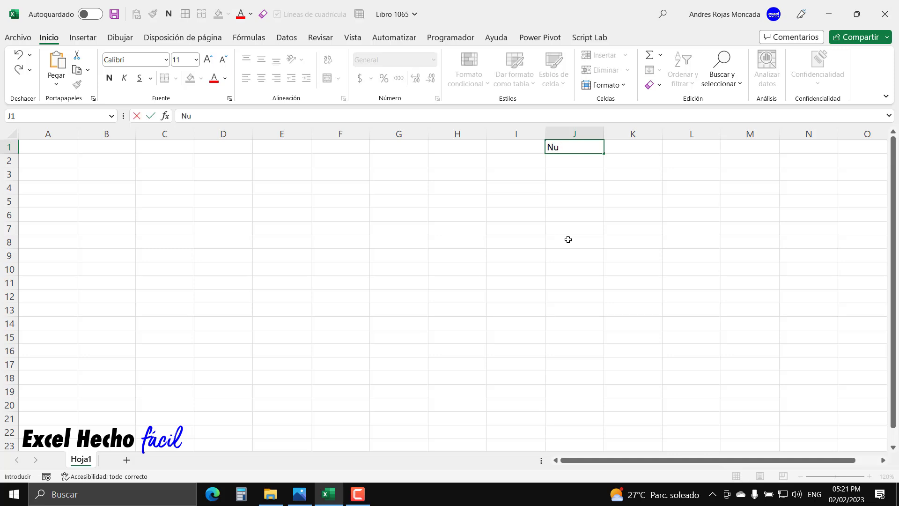
text(meros sistema impar)
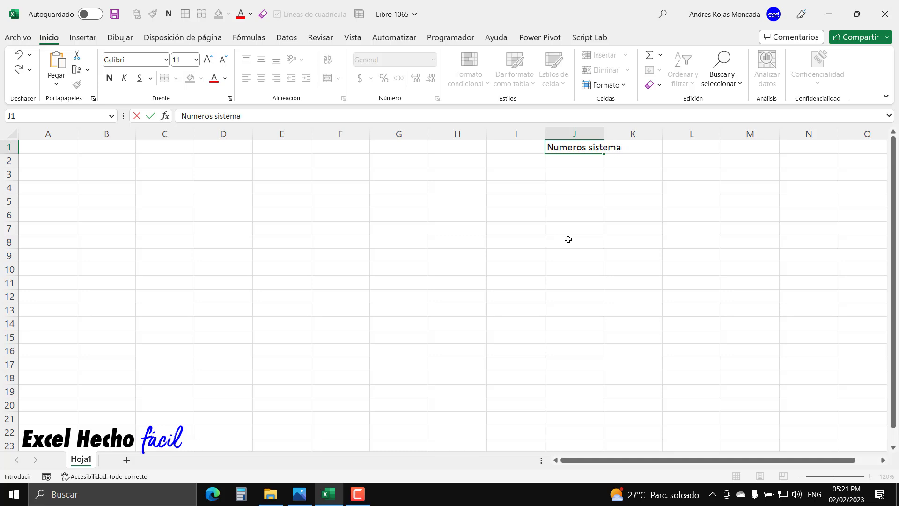
key(Return)
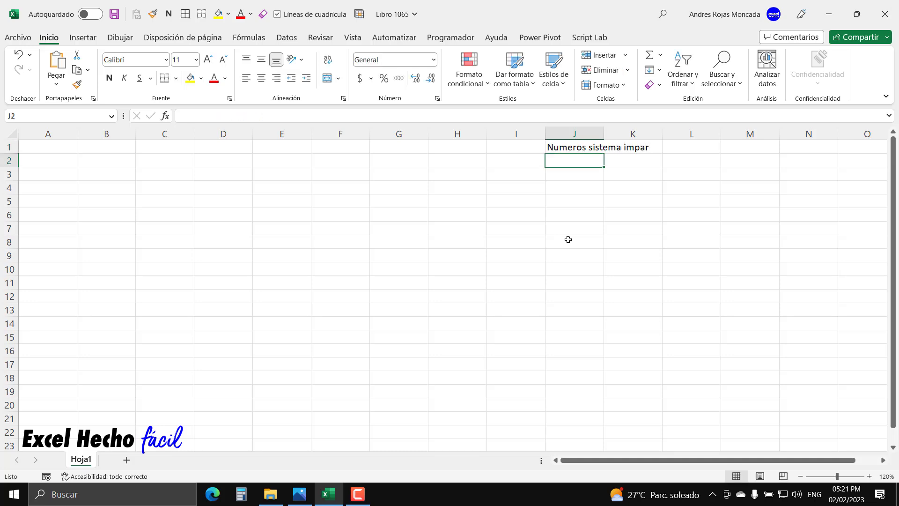
click(631, 148)
text(Equivalente)
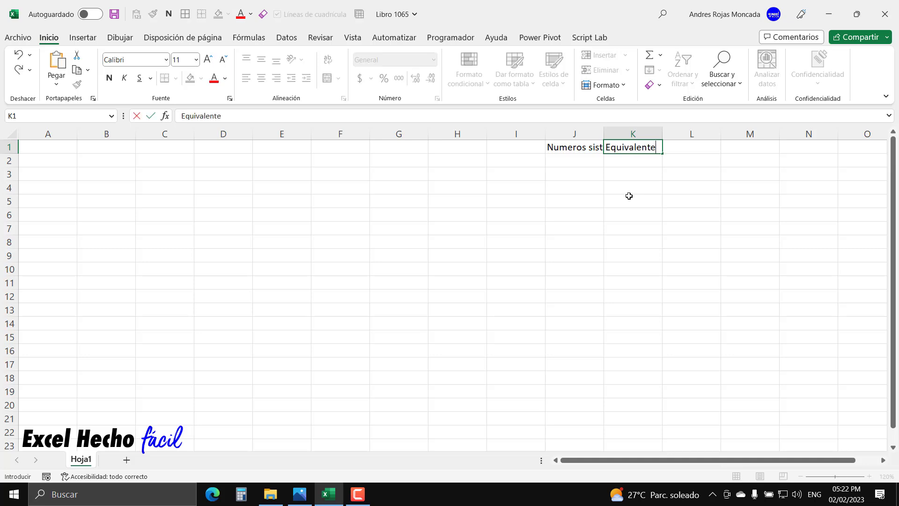
key(Return)
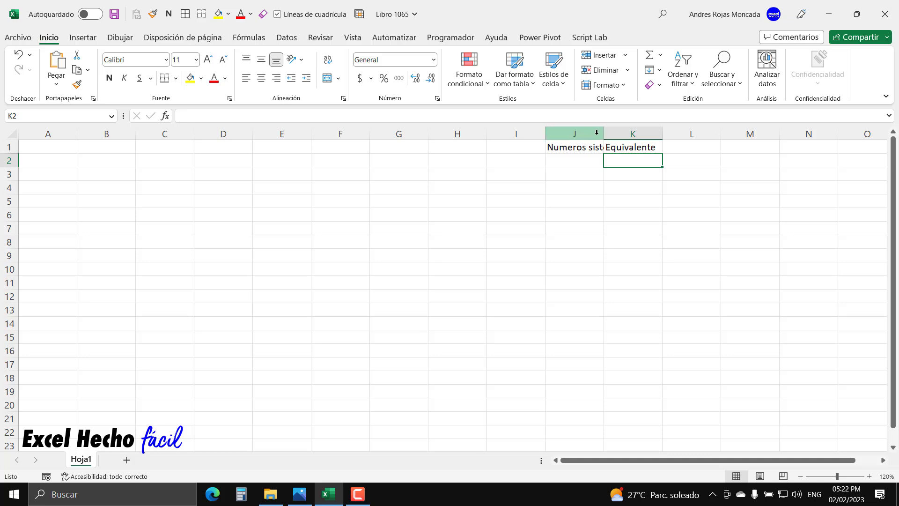
Step: Format the header cells J1:K1 with a dark blue fill and bold white text
drag(591, 147, 626, 148)
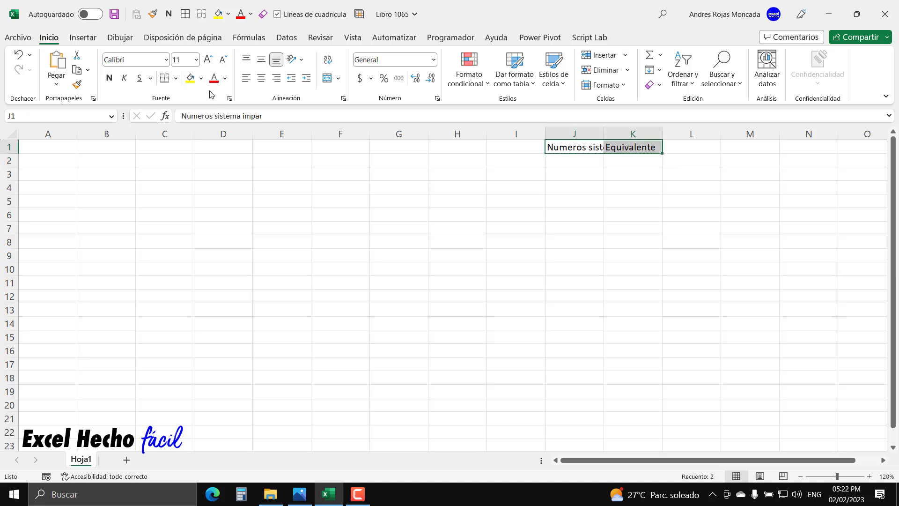
click(202, 79)
click(220, 153)
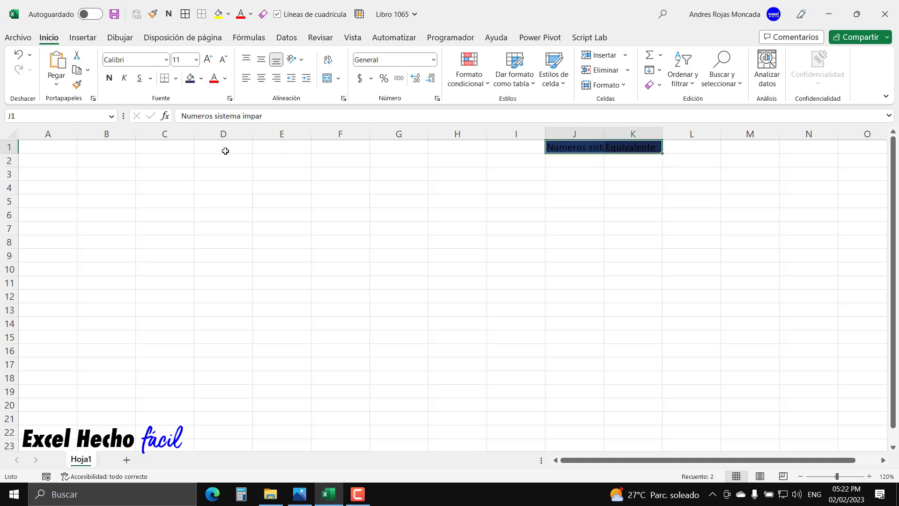
click(226, 79)
click(219, 123)
click(110, 78)
Step: Widen columns K and J so that both headers fit inside their cells
click(591, 148)
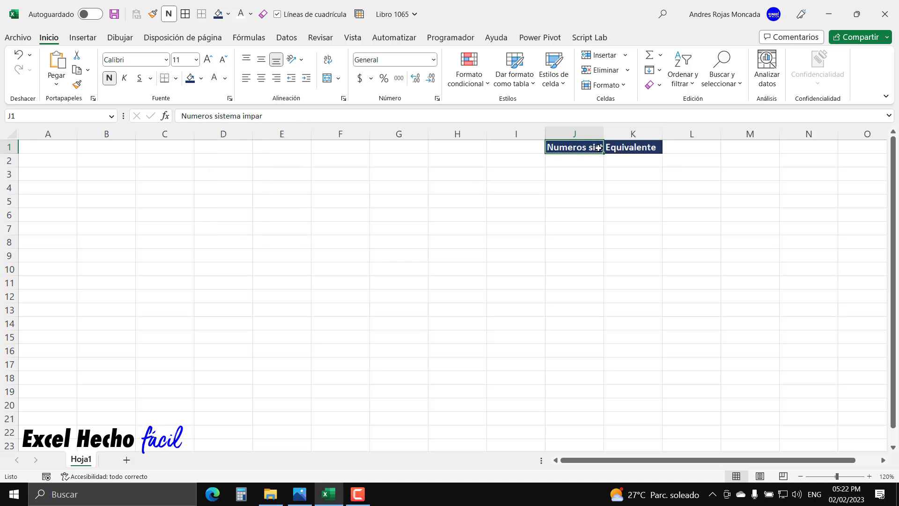
drag(663, 135, 671, 135)
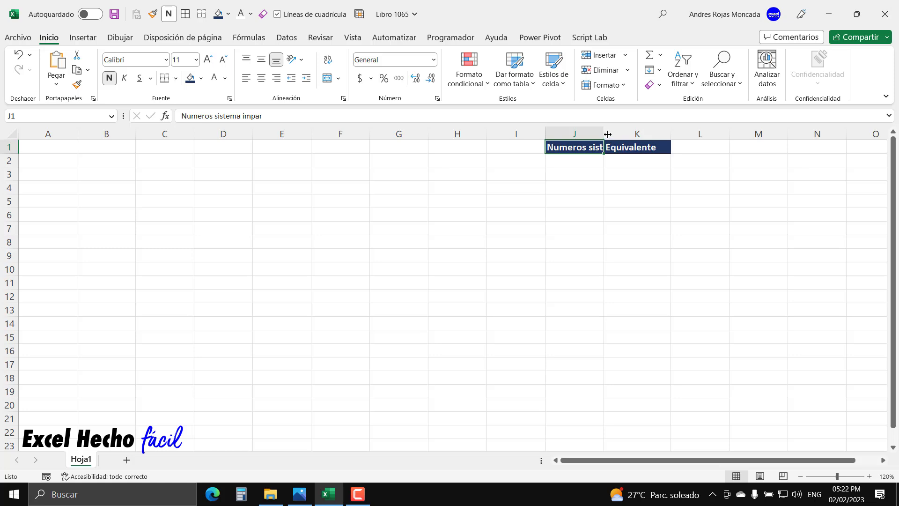
drag(604, 134, 661, 135)
Step: Start a LET formula in cell J2 and name its first variable _TienePar
click(616, 163)
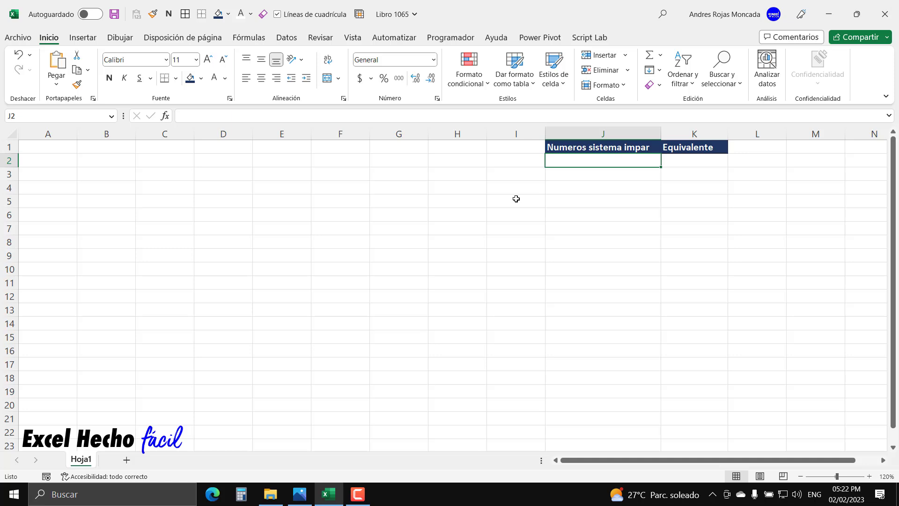
text(=)
key(Escape)
text(=let)
key(Tab)
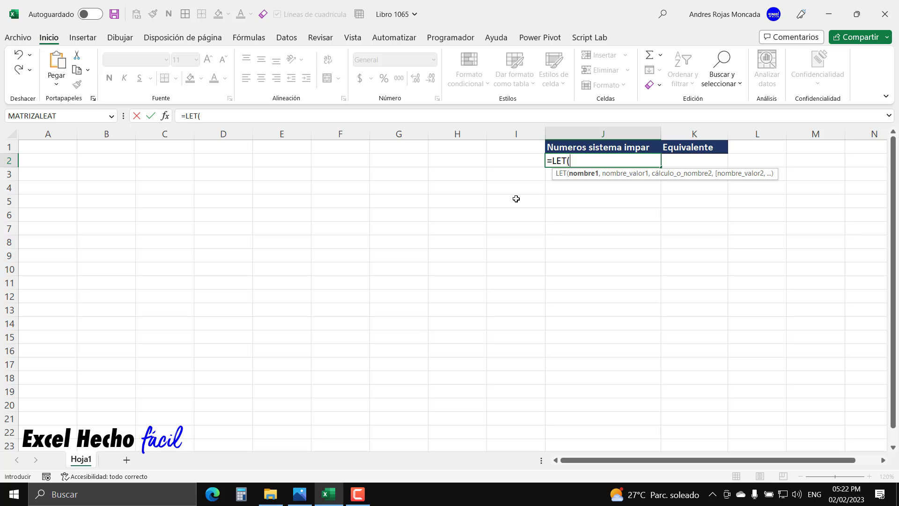
drag(660, 174, 592, 244)
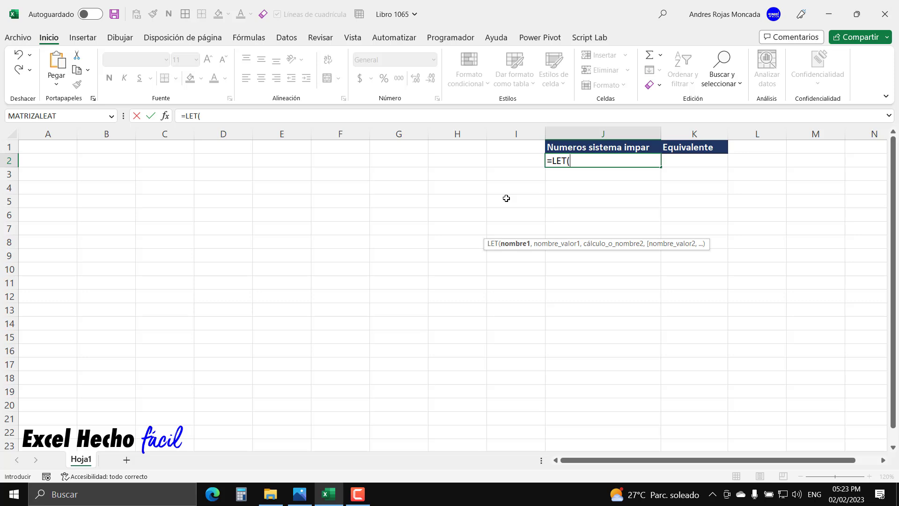
text(_Tiwen)
key(BackSpace)
key(BackSpace)
text(enePar)
click(883, 460)
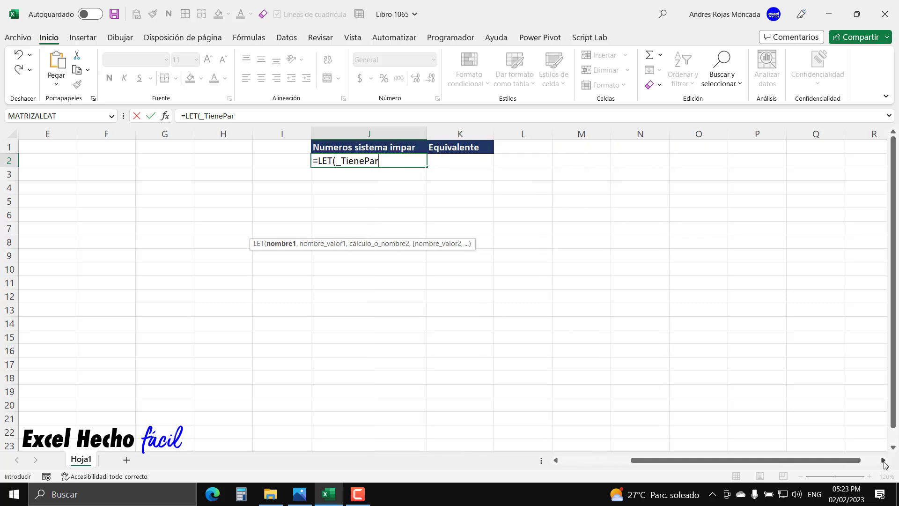
click(883, 460)
click(883, 460)
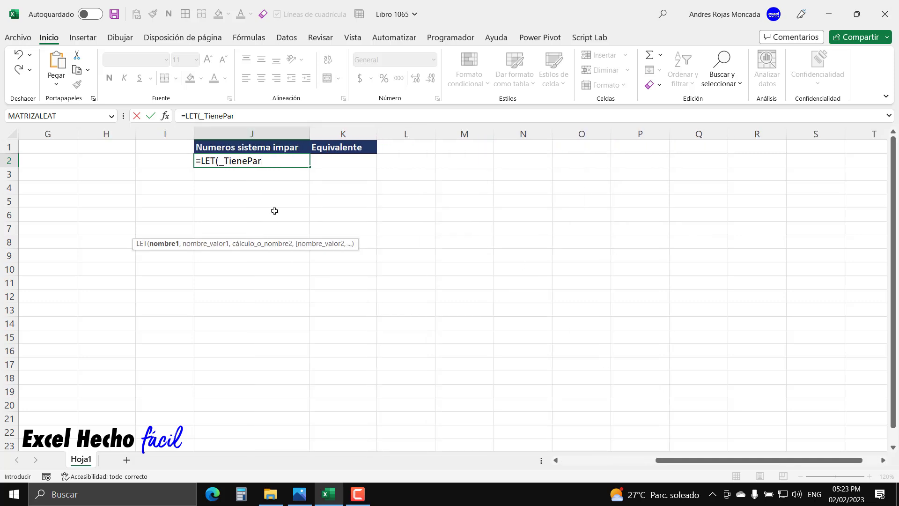
Step: Define _TienePar as a LAMBDA function with the parameter _Numero
text(,lam)
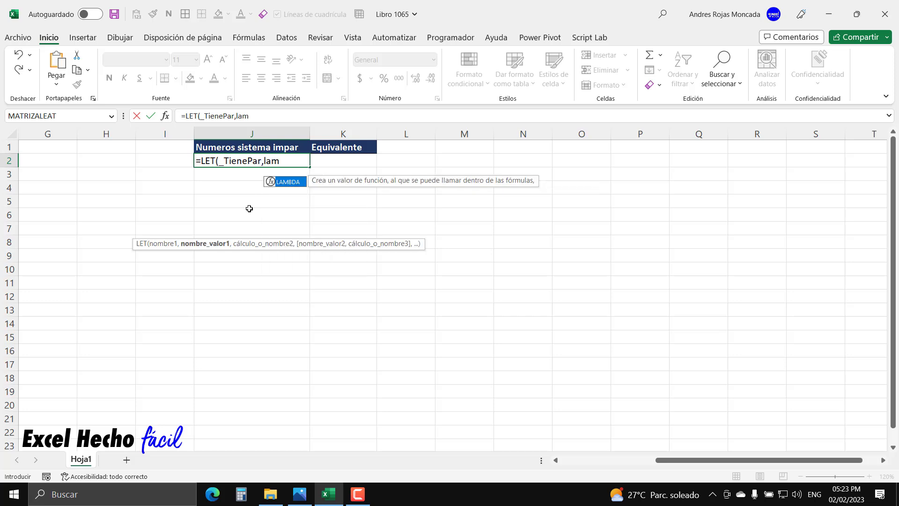
key(Tab)
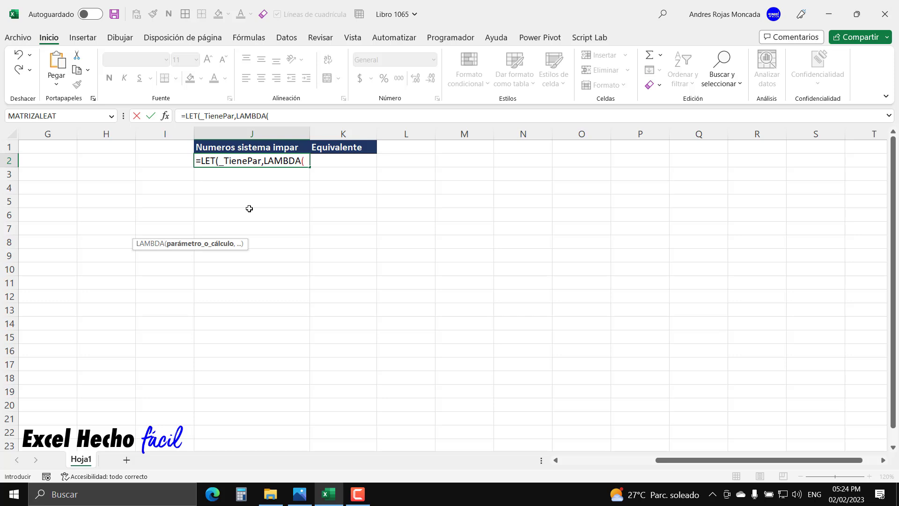
drag(259, 160, 227, 170)
click(254, 162)
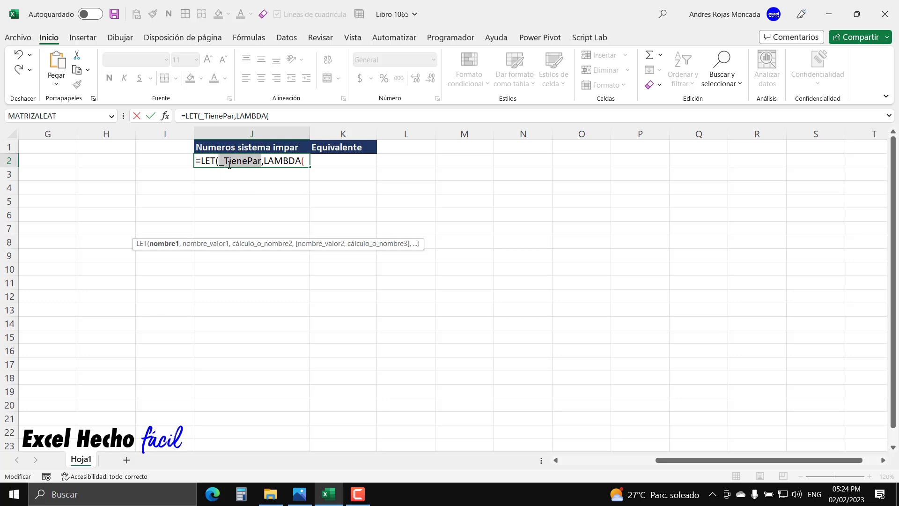
mouse_move(234, 162)
click(307, 162)
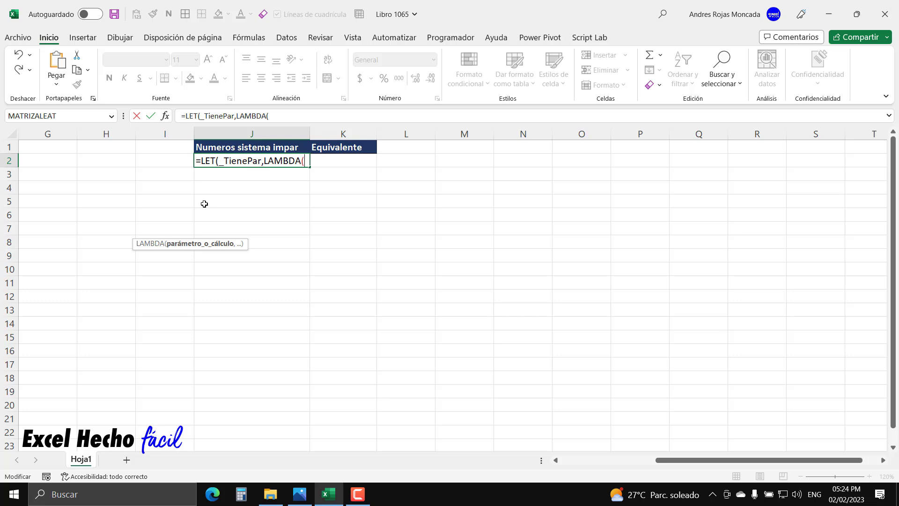
text(_Numero,)
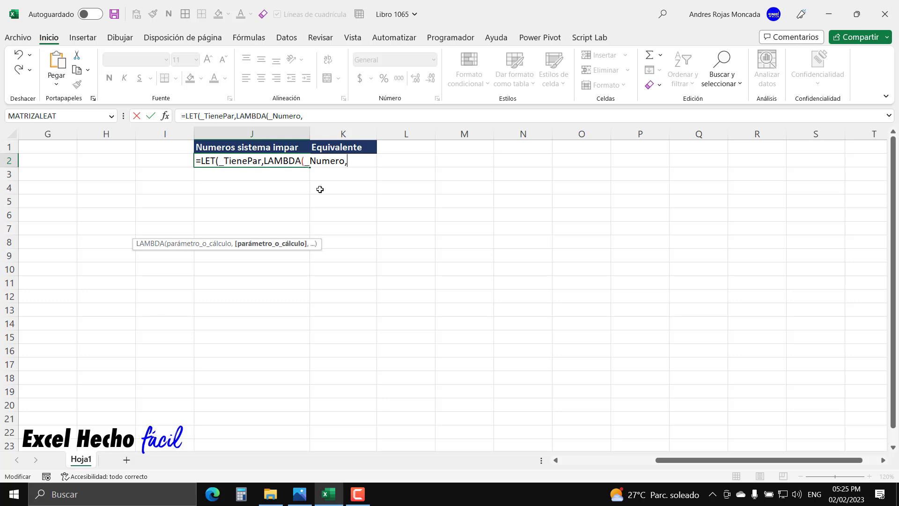
Step: Add SECUENCIA(1,LARGO(_Numero)) as the LAMBDA's calculation, giving one row with a column per digit
text(SECUENCIA()
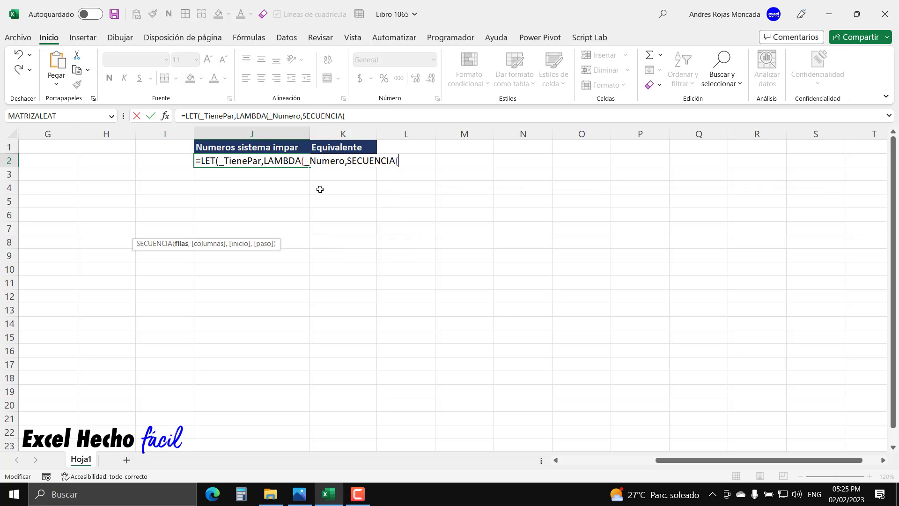
text(1,)
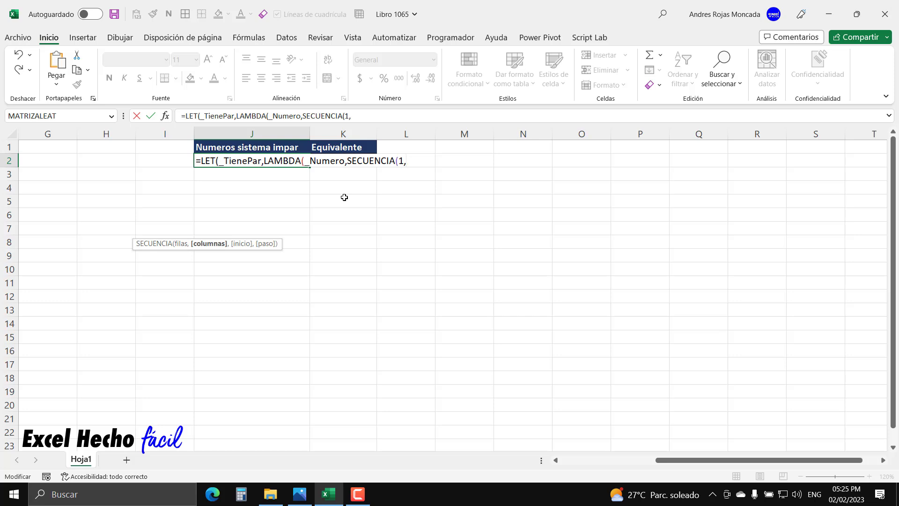
text(LARGO()
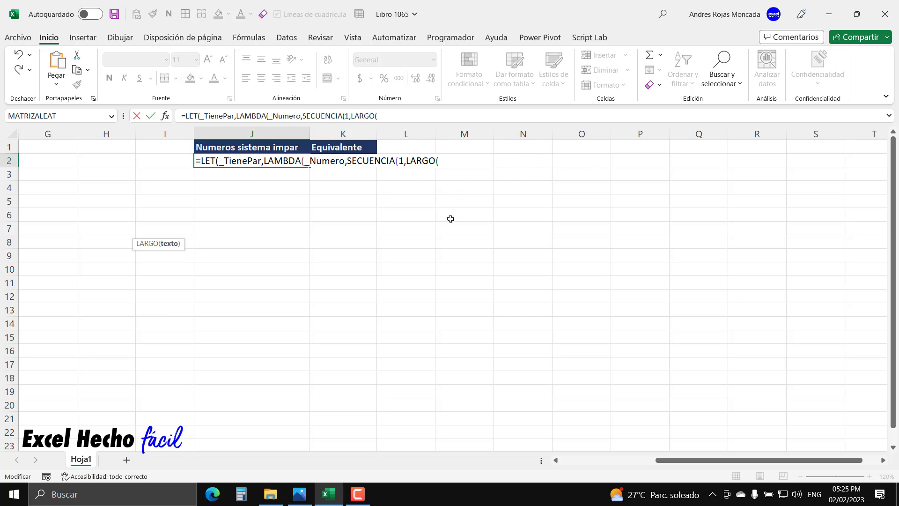
text(_)
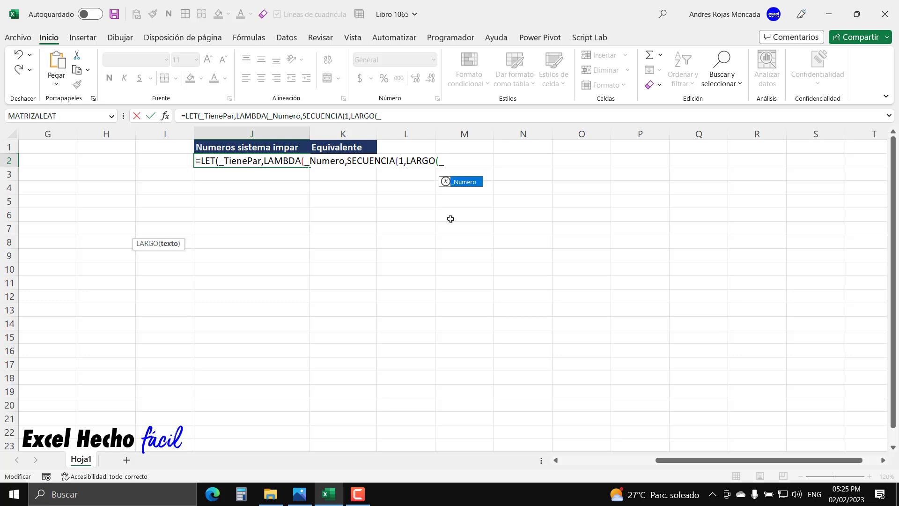
key(Tab)
text())
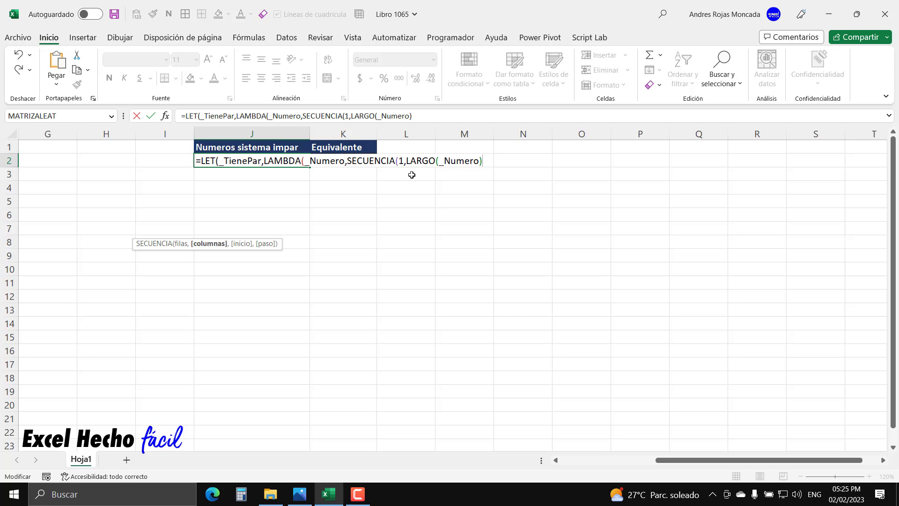
double_click(401, 161)
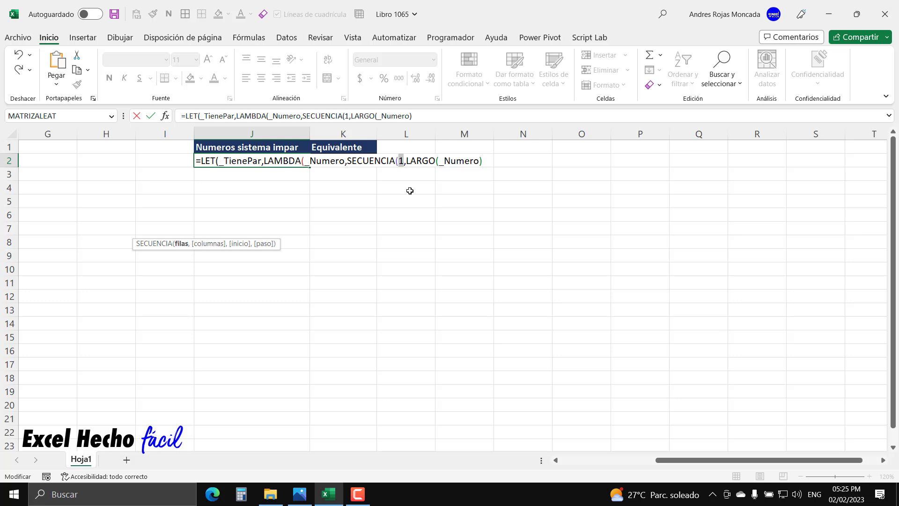
key(End)
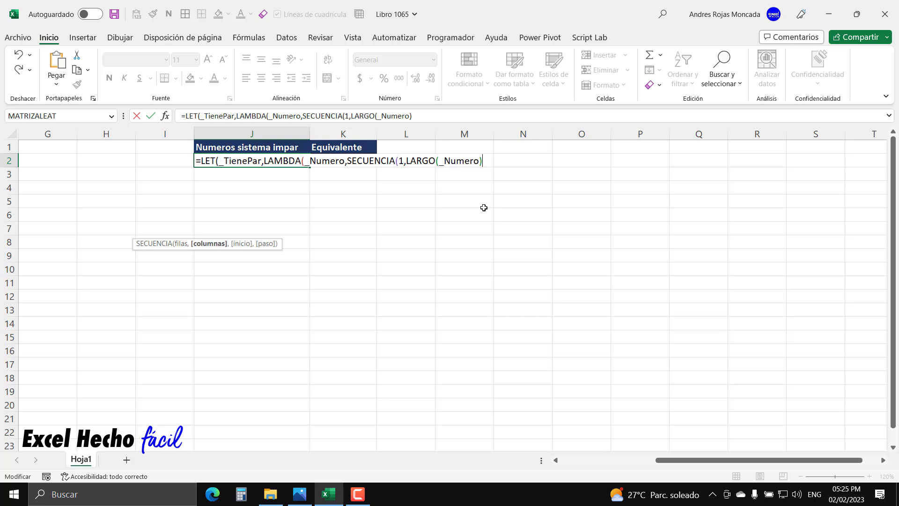
text())
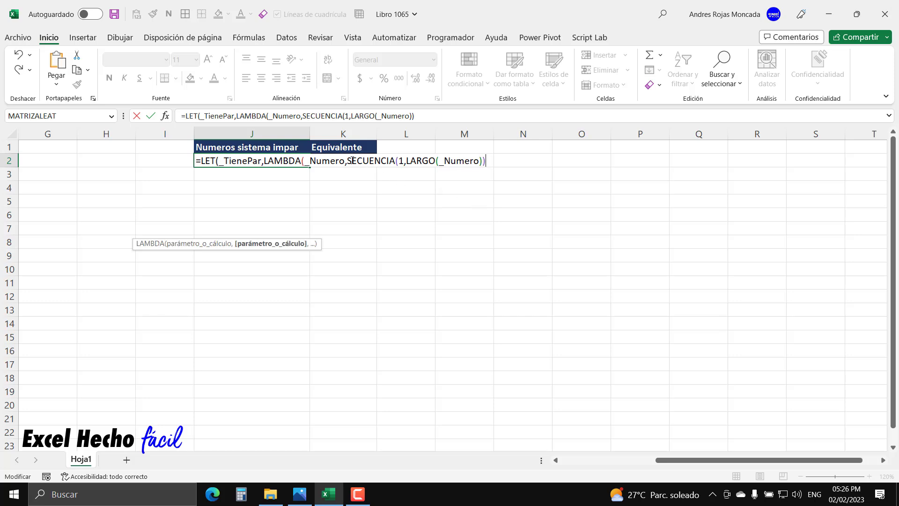
Step: Wrap the SECUENCIA in EXTRAE with _Numero as text and 1 character, and multiply the result by 1 to get numeric digits
drag(348, 161, 486, 161)
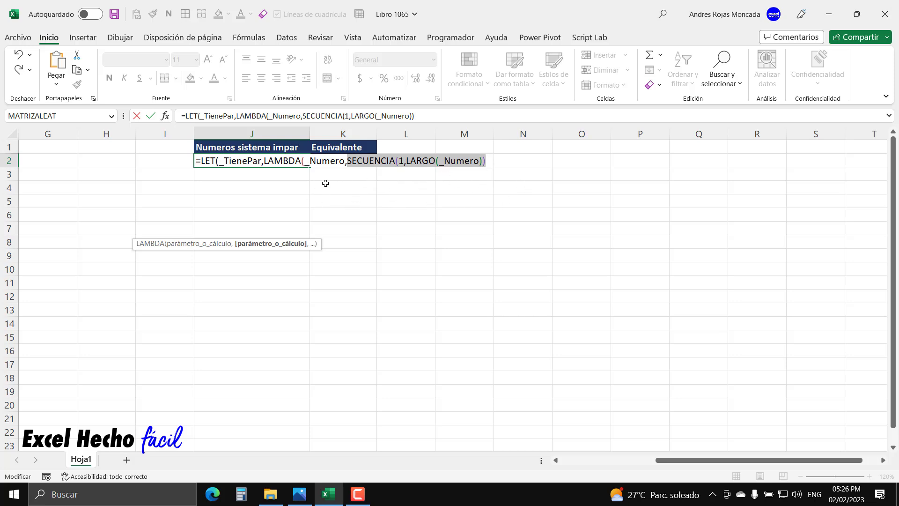
click(348, 161)
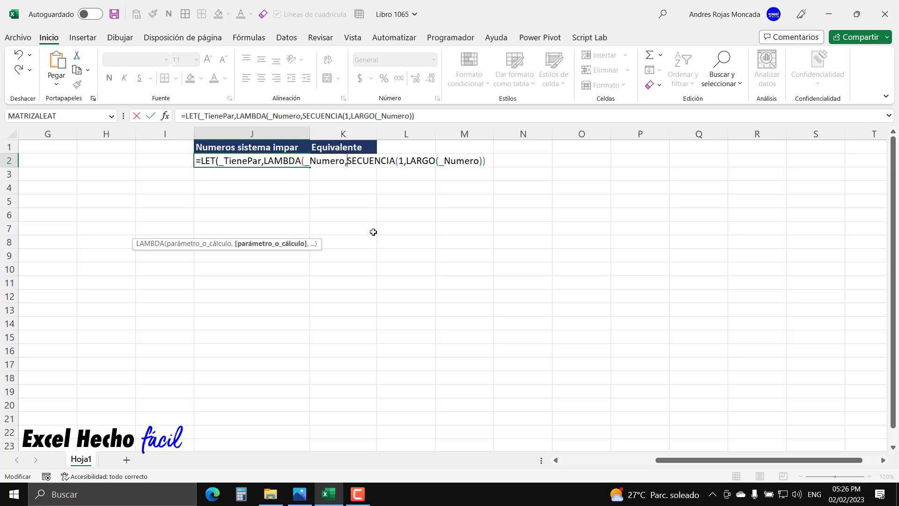
text(EXTRAE()
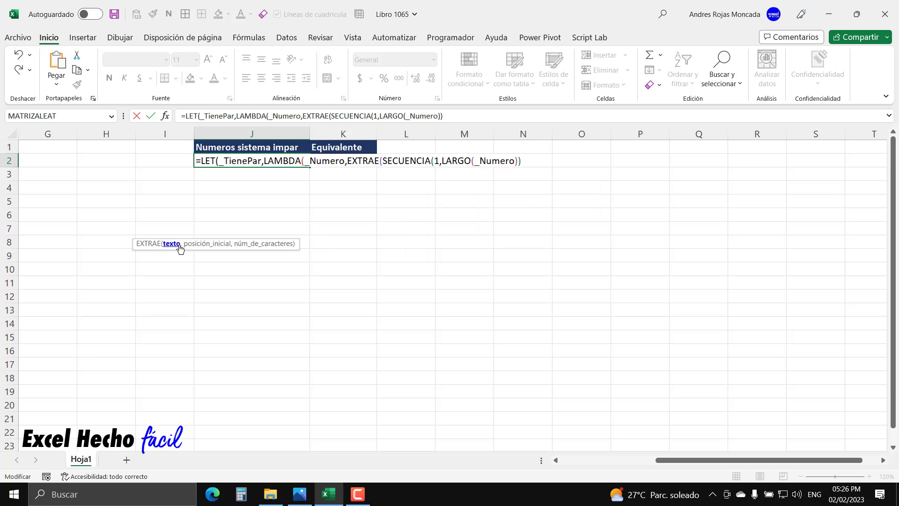
text(_)
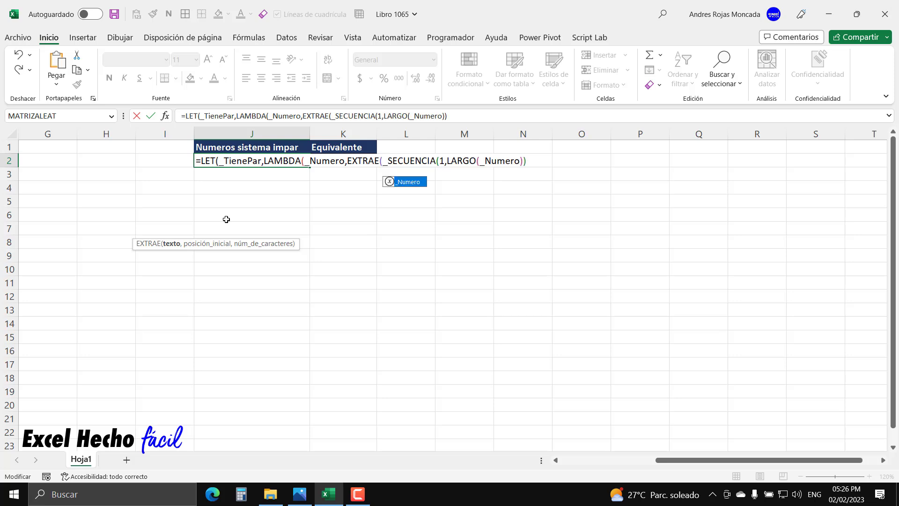
key(Tab)
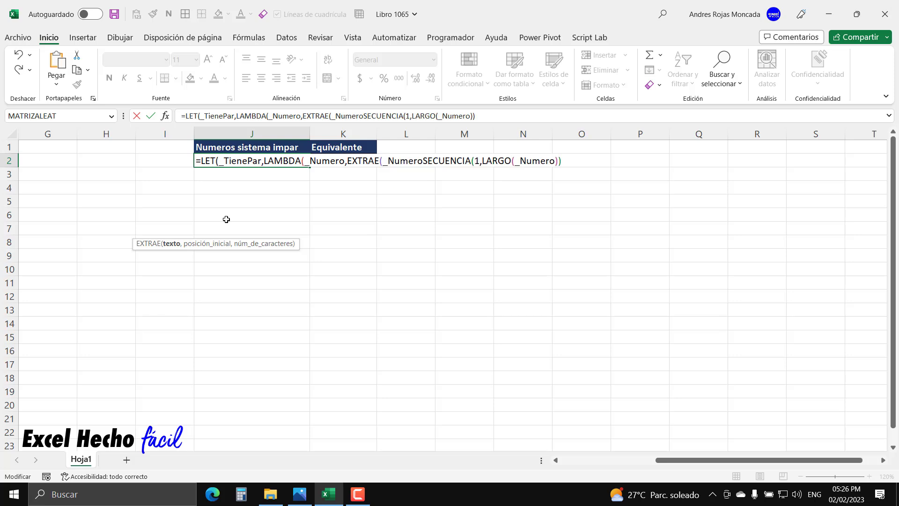
text(,)
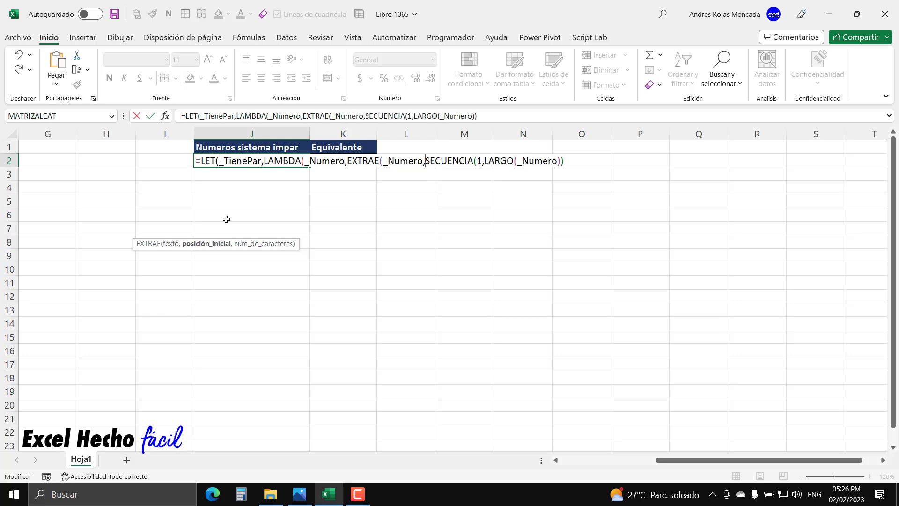
click(218, 243)
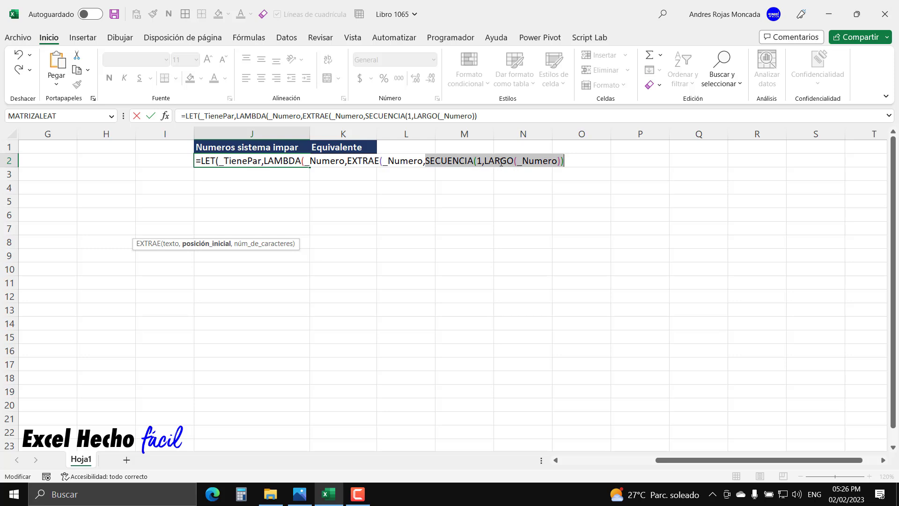
click(566, 160)
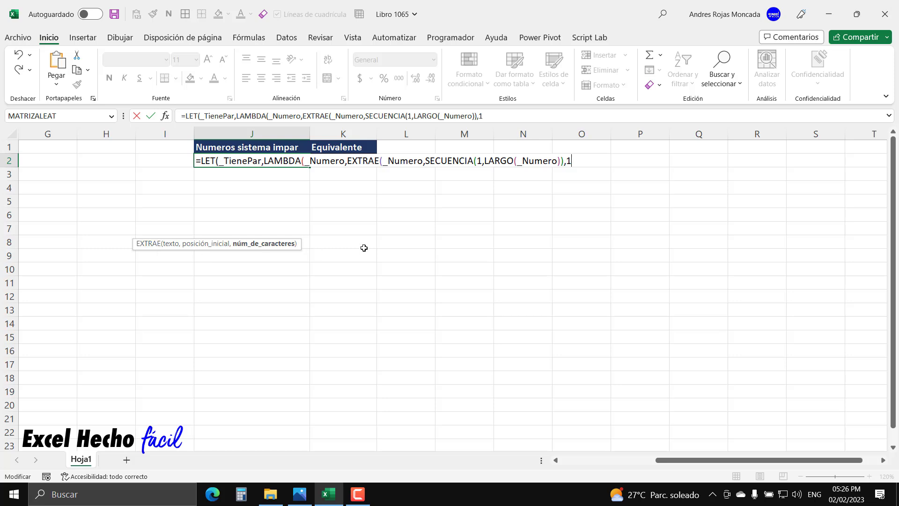
text())
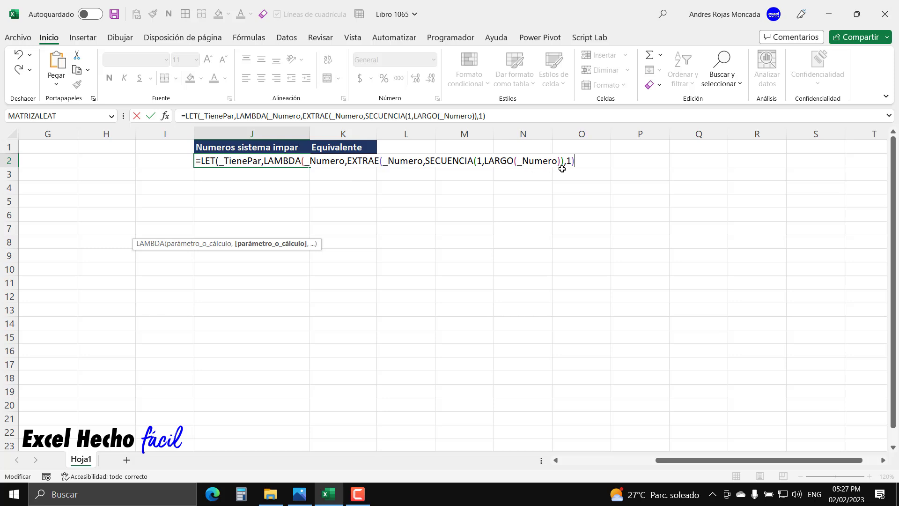
text(*1)
Step: Enclose the whole EXTRAE(...)*1 expression in ES.PAR to test whether each digit is even
drag(349, 161, 660, 157)
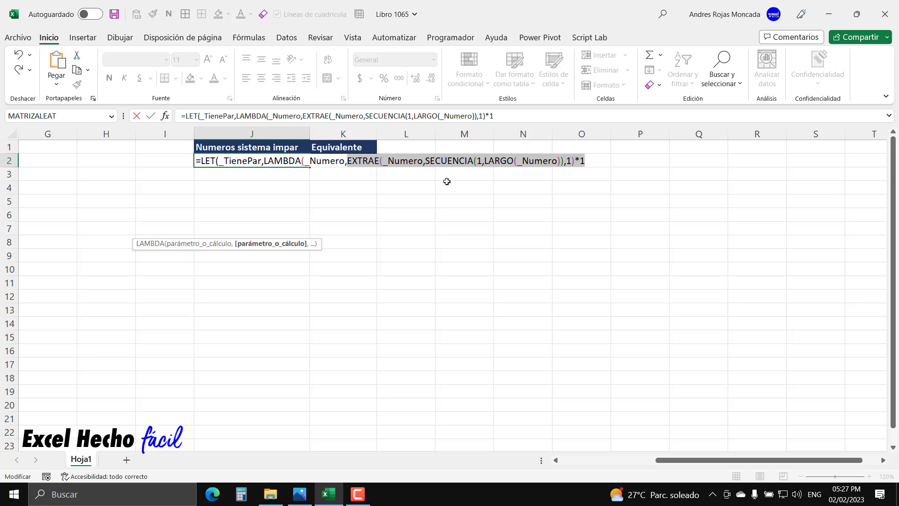
key(Left)
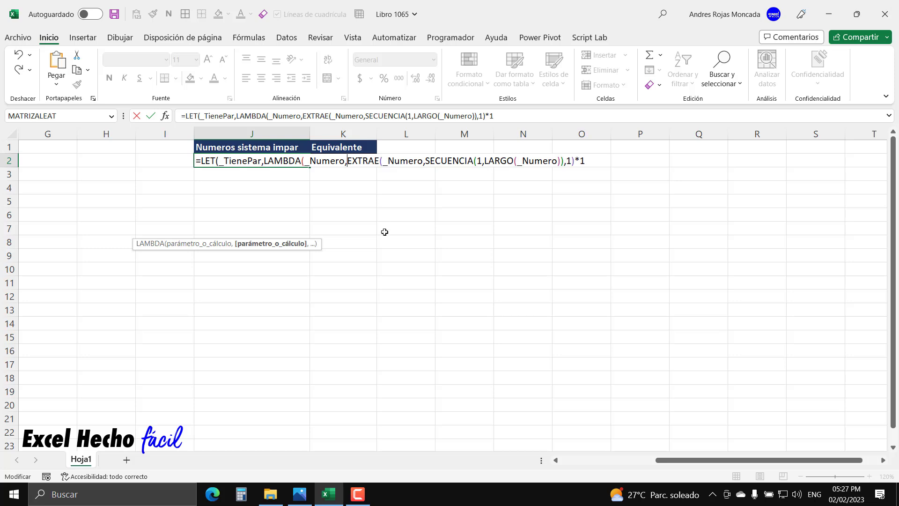
text(ex)
key(BackSpace)
key(BackSpace)
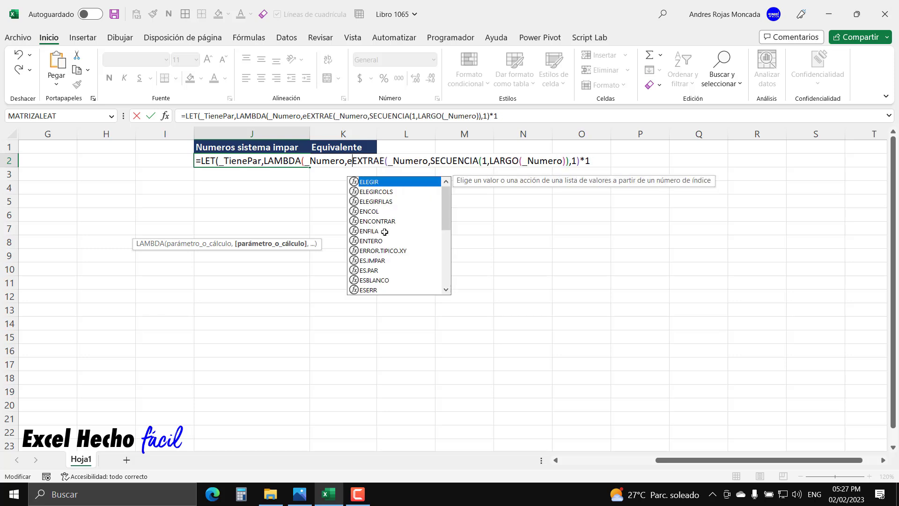
text(es.p)
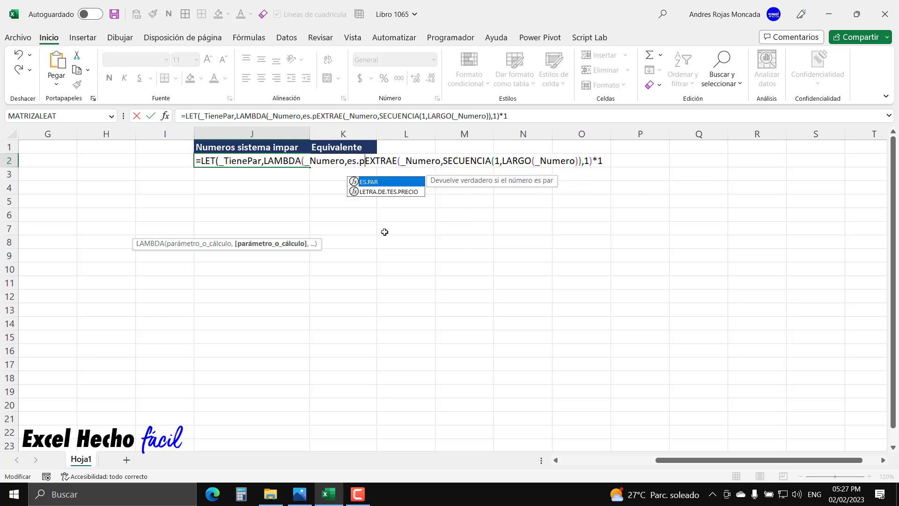
key(Tab)
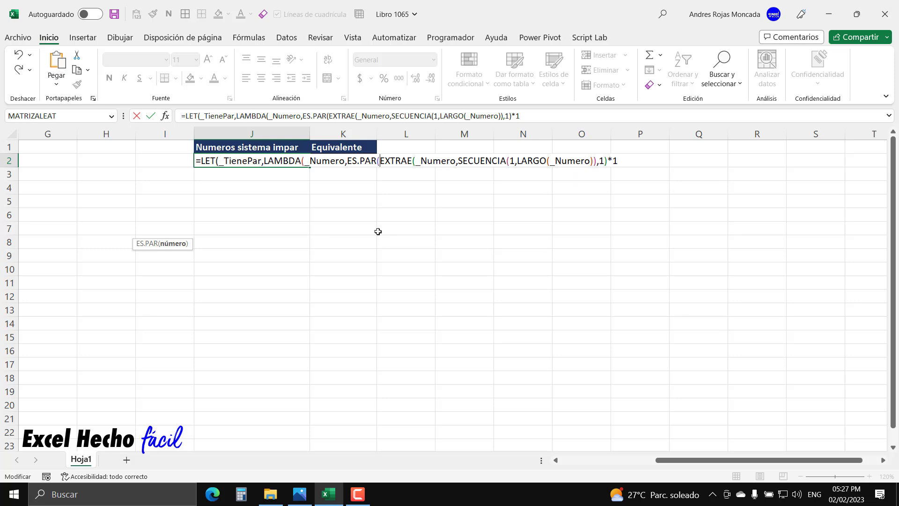
click(178, 243)
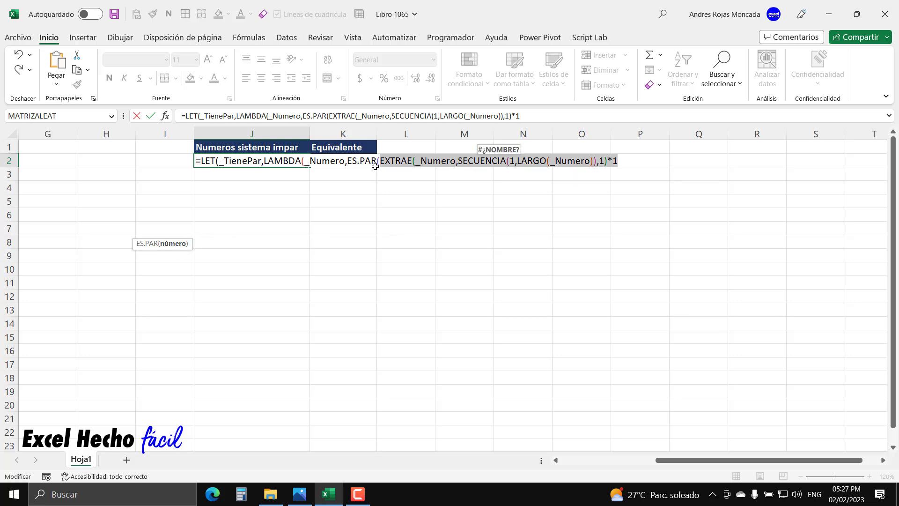
click(630, 162)
text())
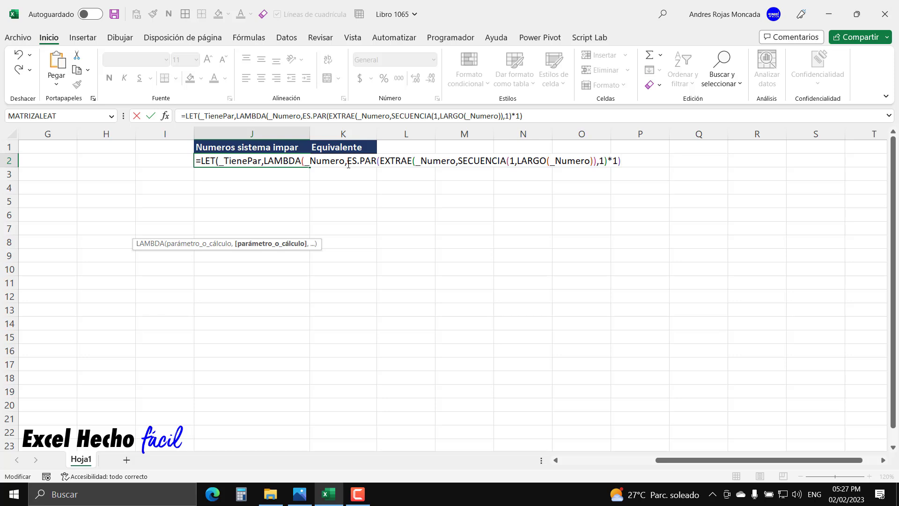
Step: Enclose the ES.PAR test in the O function and close the LAMBDA's parenthesis
drag(347, 162, 621, 161)
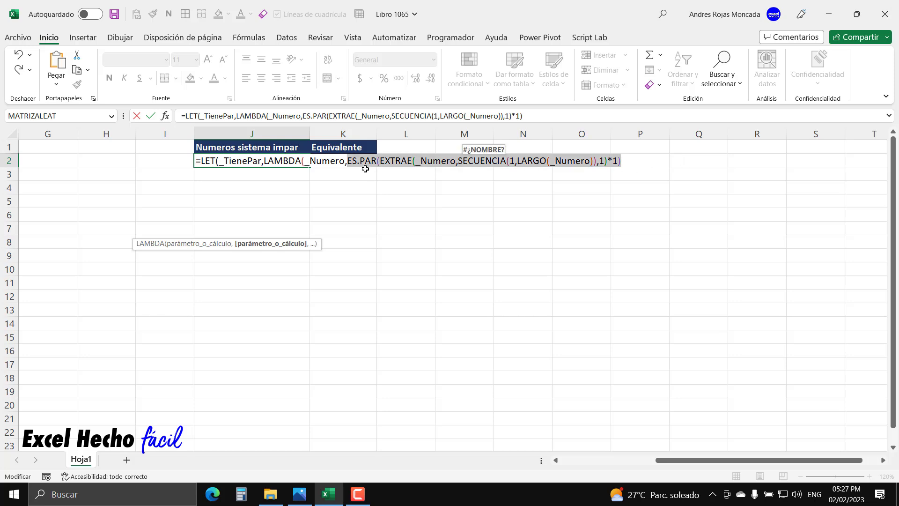
click(348, 161)
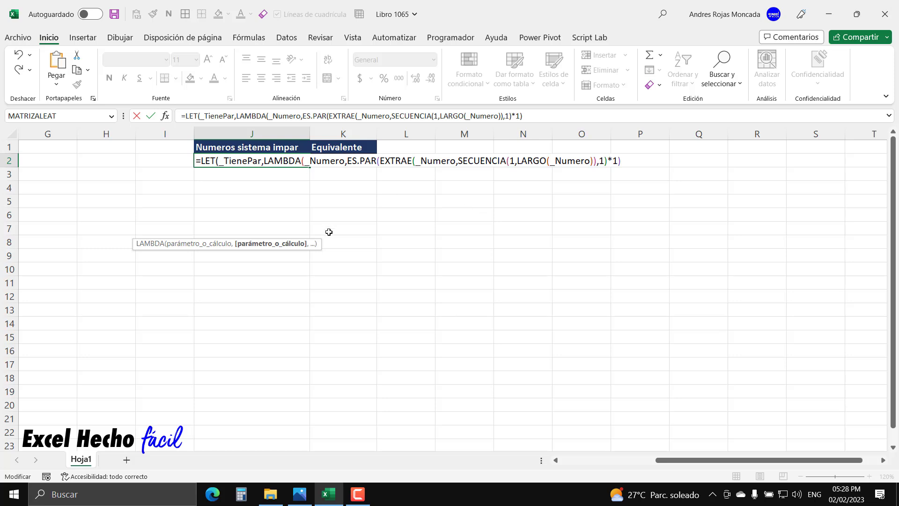
text(O()
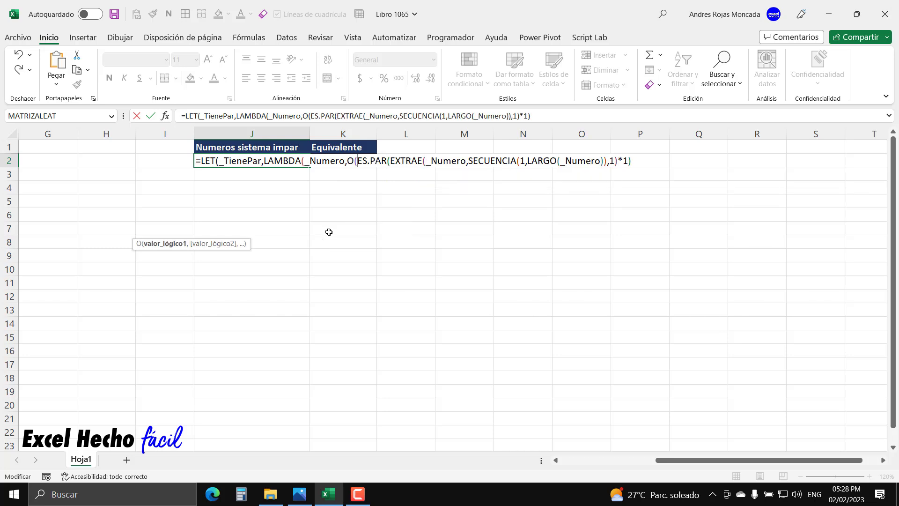
key(shift+End)
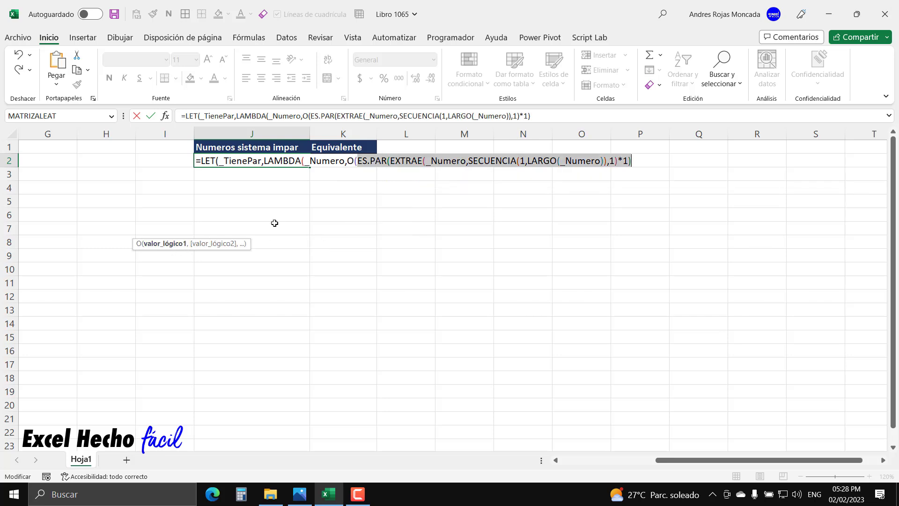
click(645, 160)
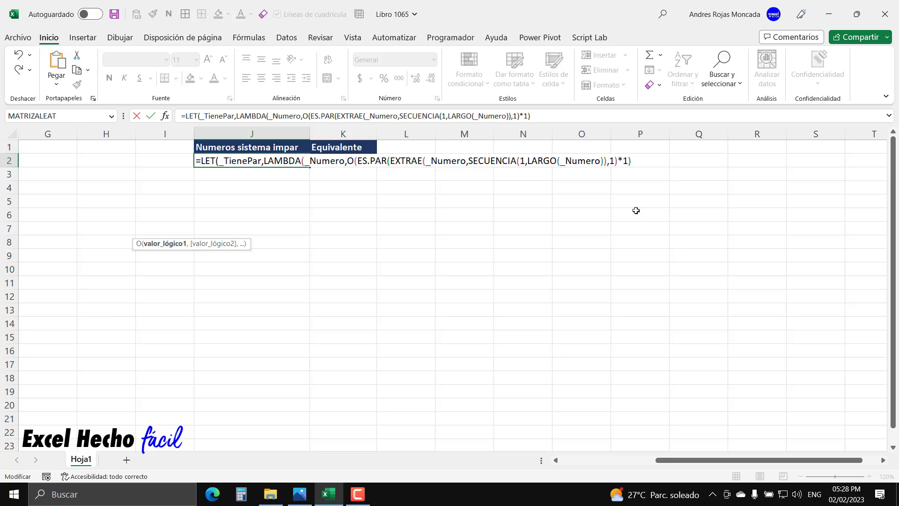
text())
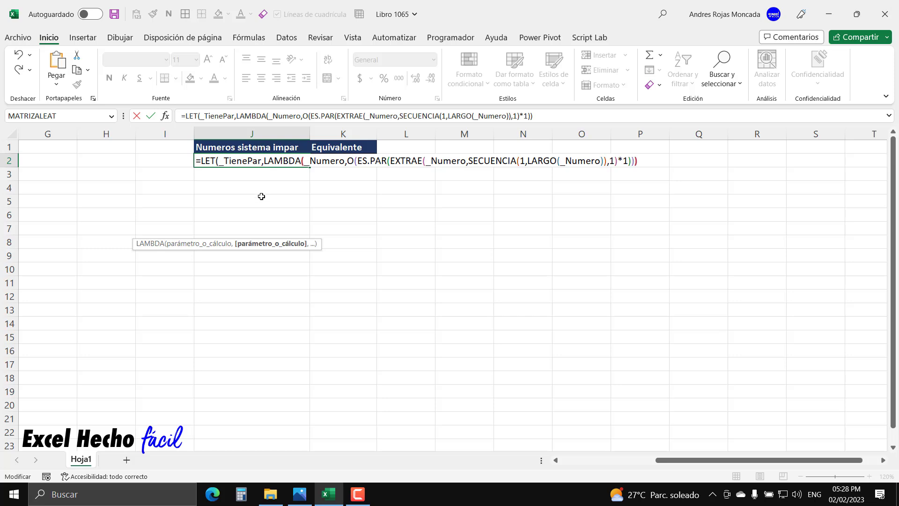
text())
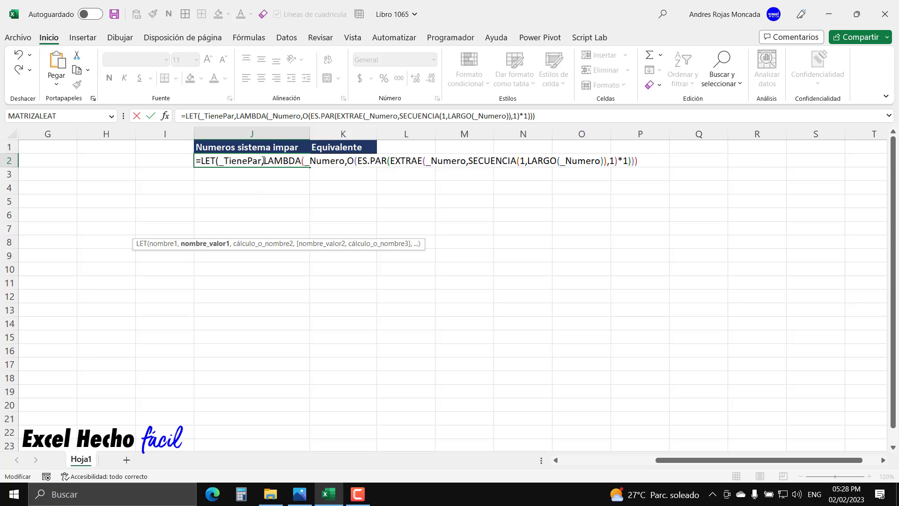
Step: Add a second LET variable named _Secuencia on a new line after the LAMBDA definition
drag(263, 160, 657, 151)
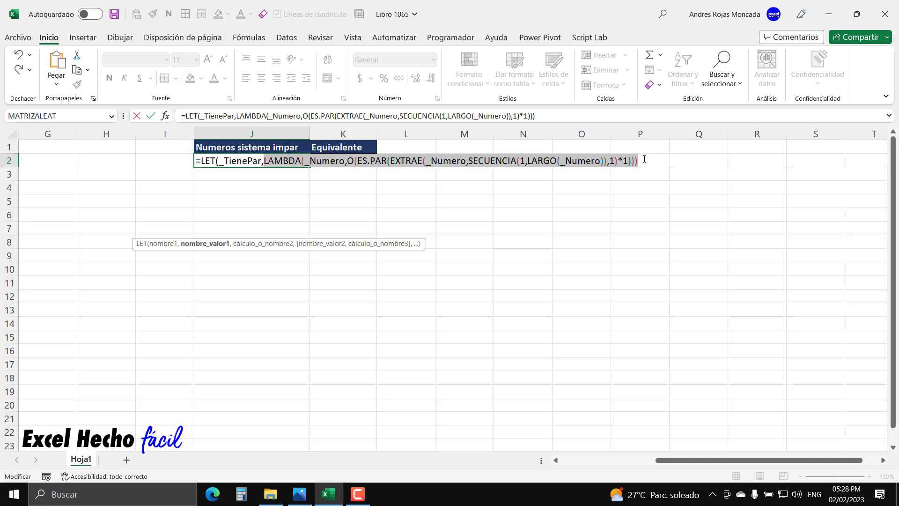
click(644, 159)
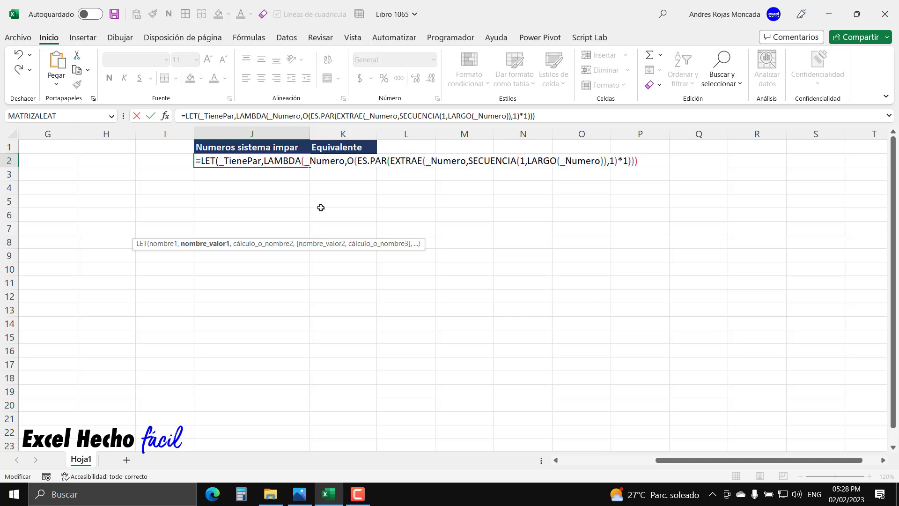
text(,)
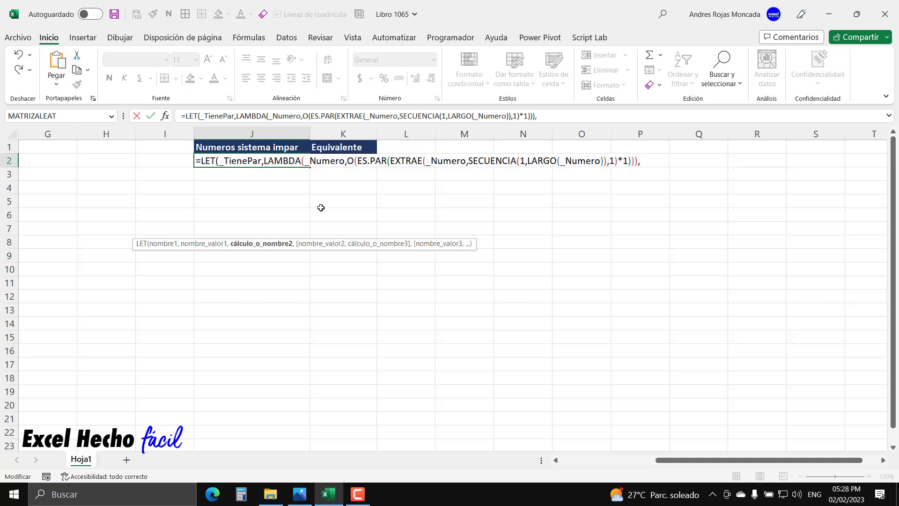
key(alt+Return)
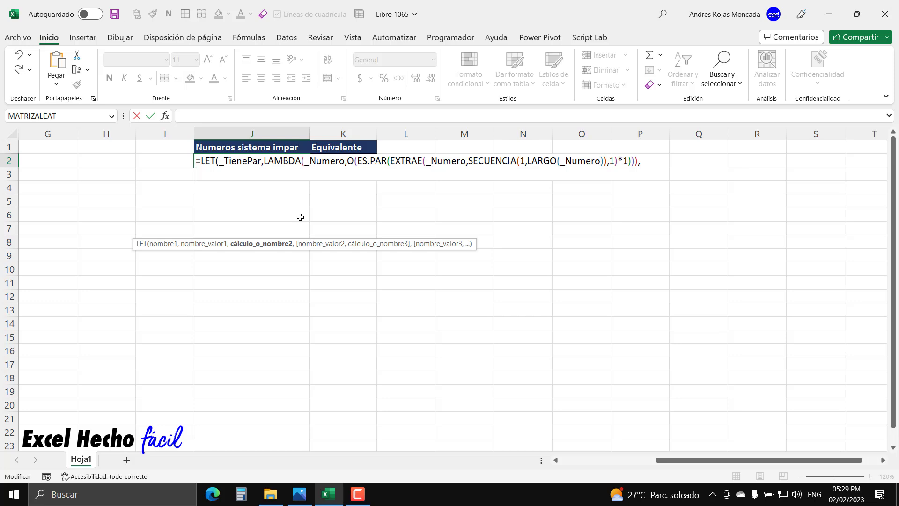
text(_)
text(Secueucne)
key(BackSpace)
key(BackSpace)
key(BackSpace)
key(BackSpace)
key(BackSpace)
text(encia)
text(,)
Step: Define _Secuencia as SECUENCIA(1000000,1) and continue the formula on a new line
text(secu)
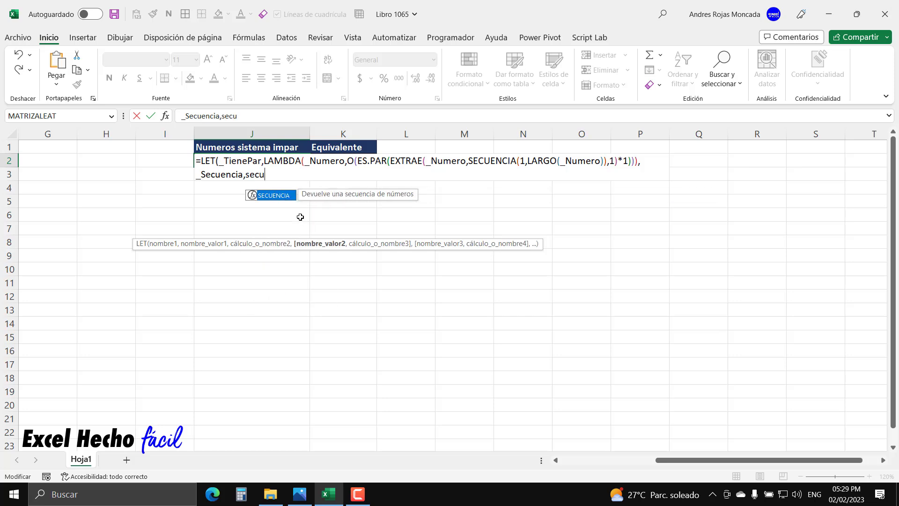
key(Tab)
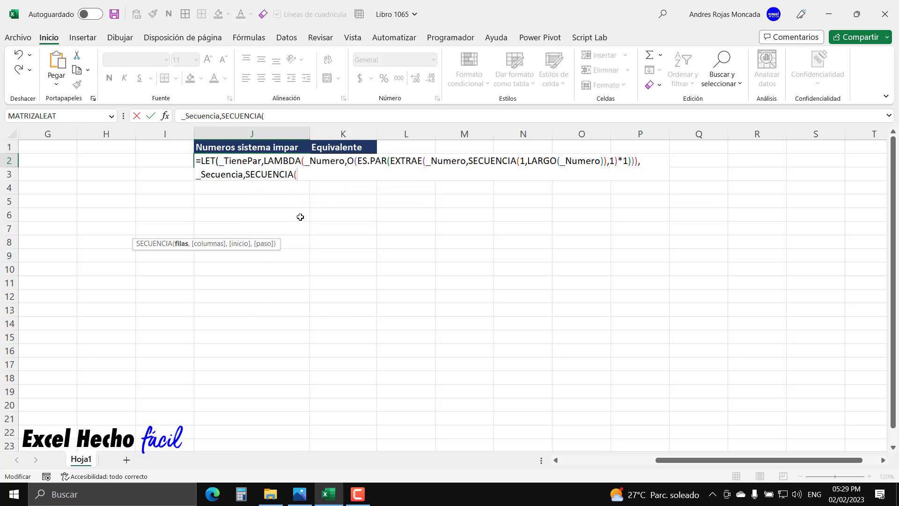
text(1000000,)
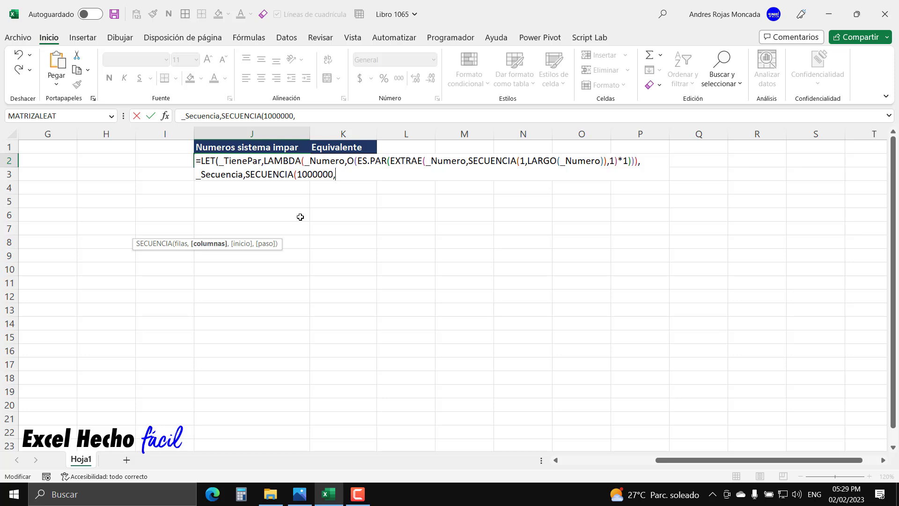
text(1))
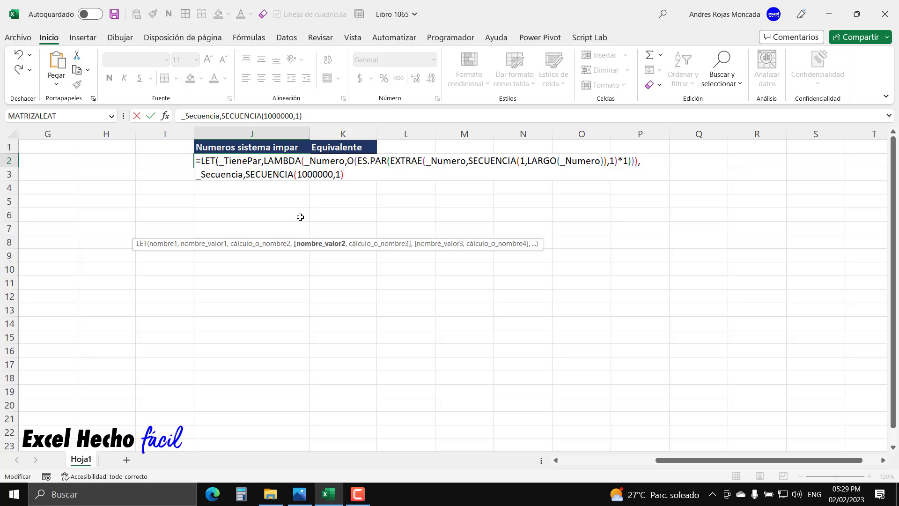
text(,)
key(alt+Return)
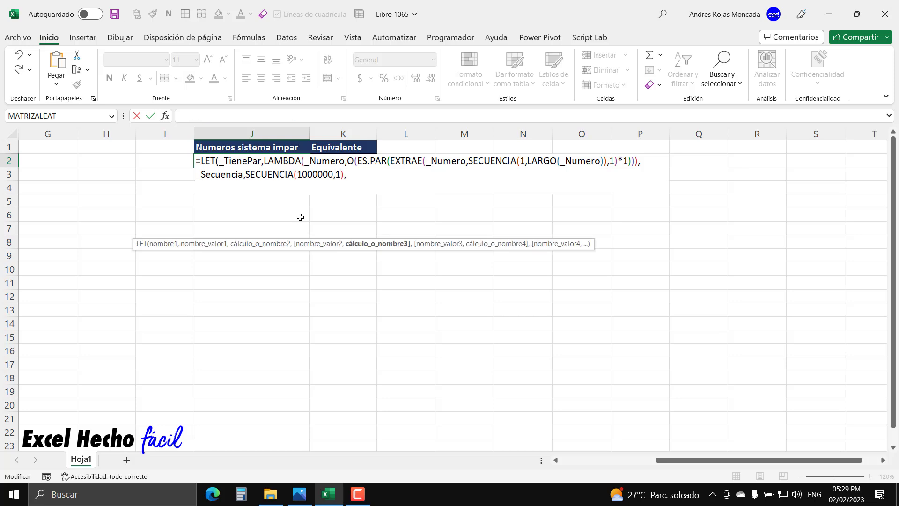
drag(245, 174, 343, 174)
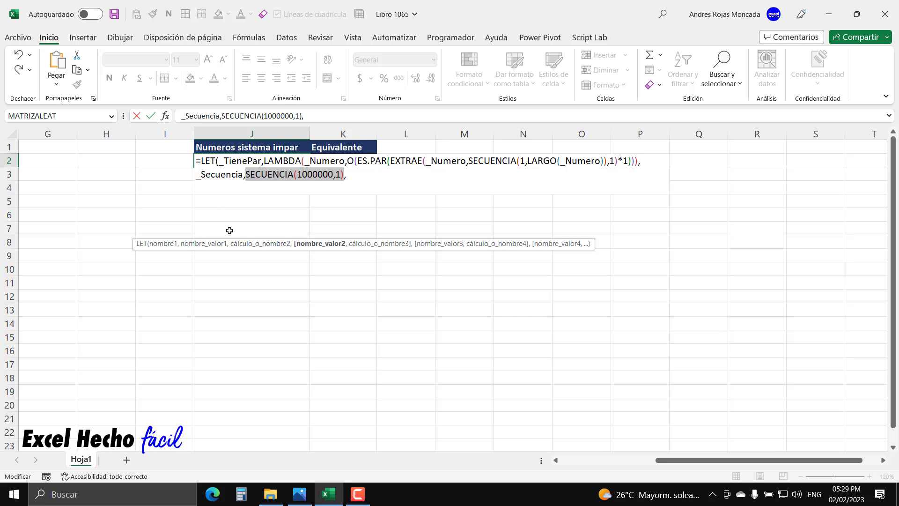
click(353, 174)
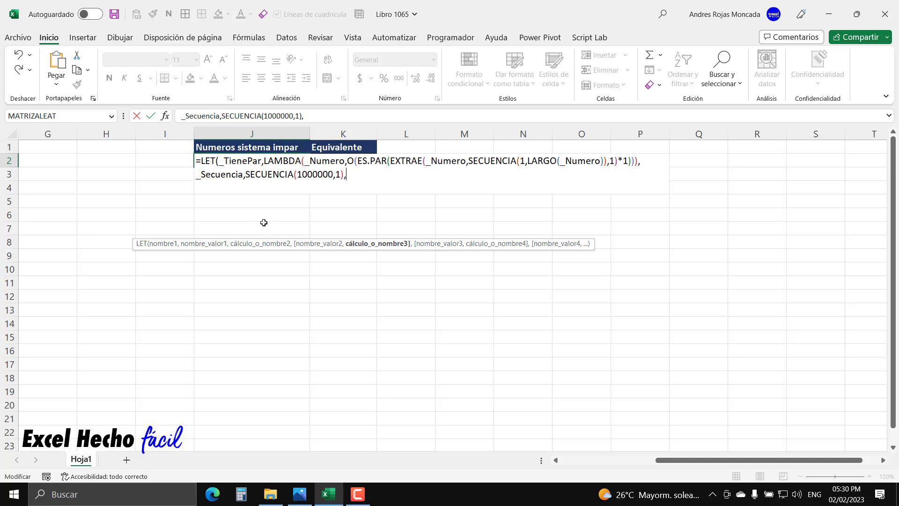
key(alt+Return)
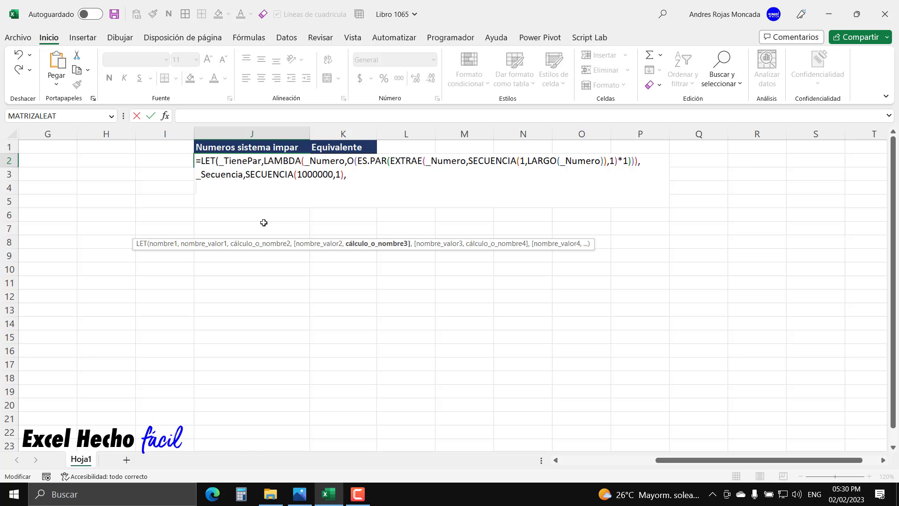
Step: Add a third LET variable named _Bool and begin its definition with the MAP function
text(_Bool,)
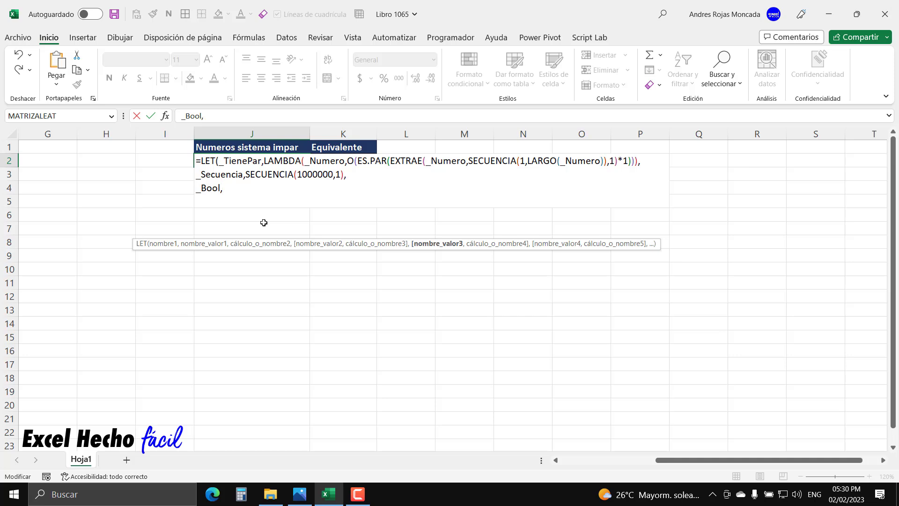
text(map)
key(Return)
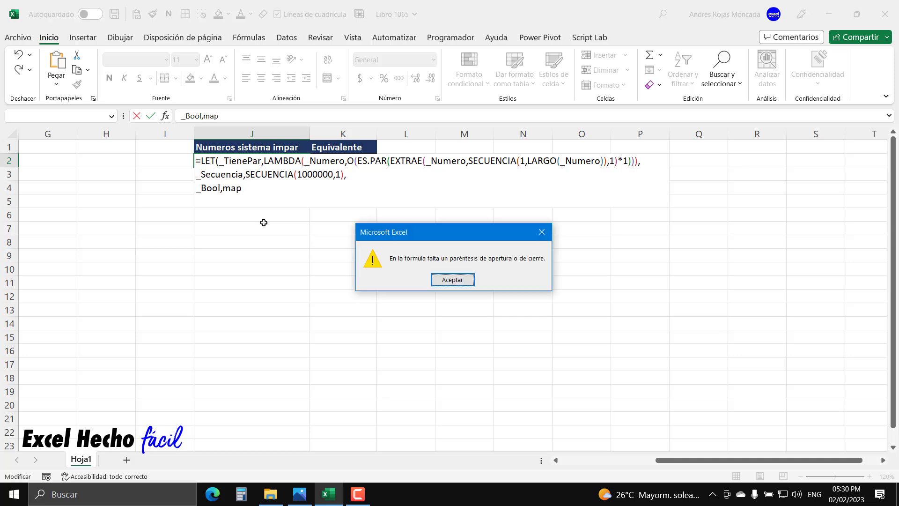
key(Return)
key(BackSpace)
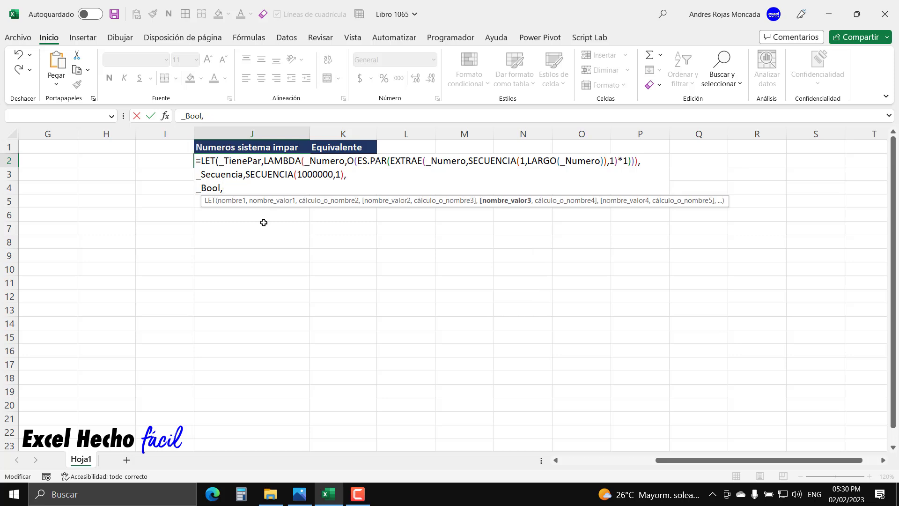
text(ma)
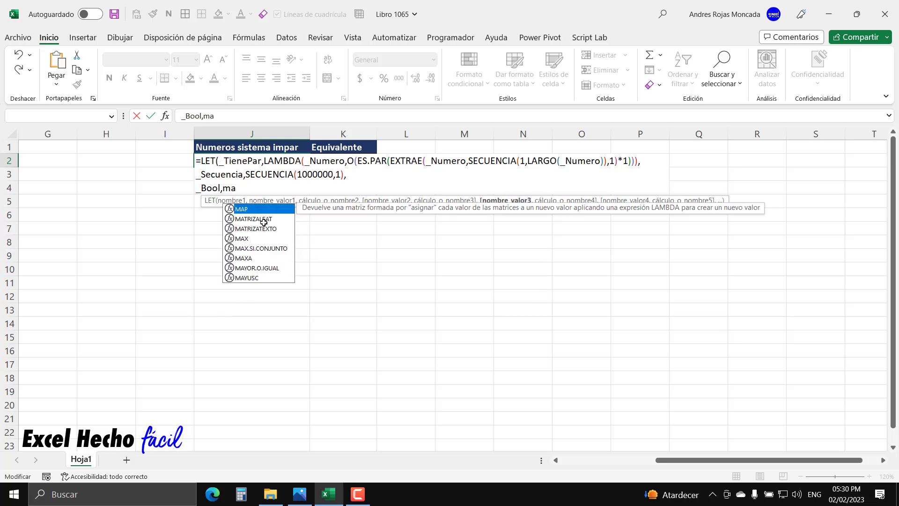
key(Tab)
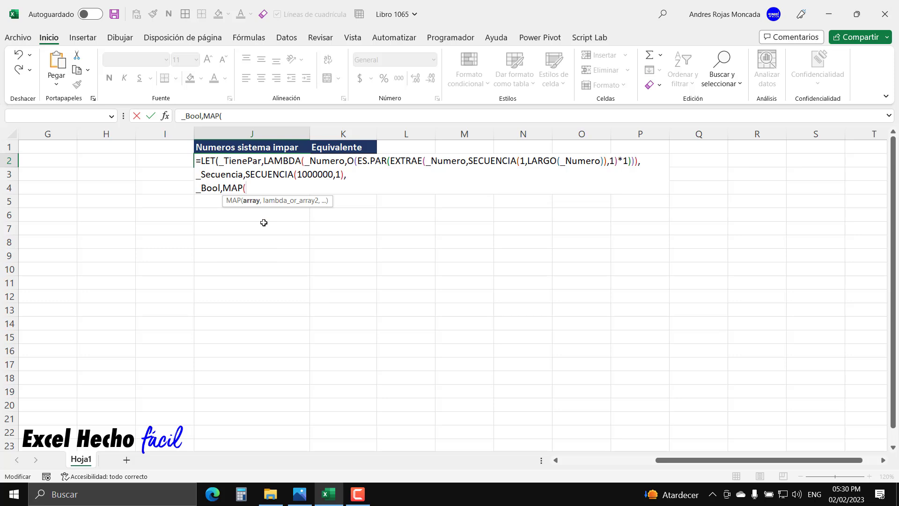
Step: Set _Secuencia as MAP's array and begin its LAMBDA with a parameter named _Num
drag(312, 204, 311, 264)
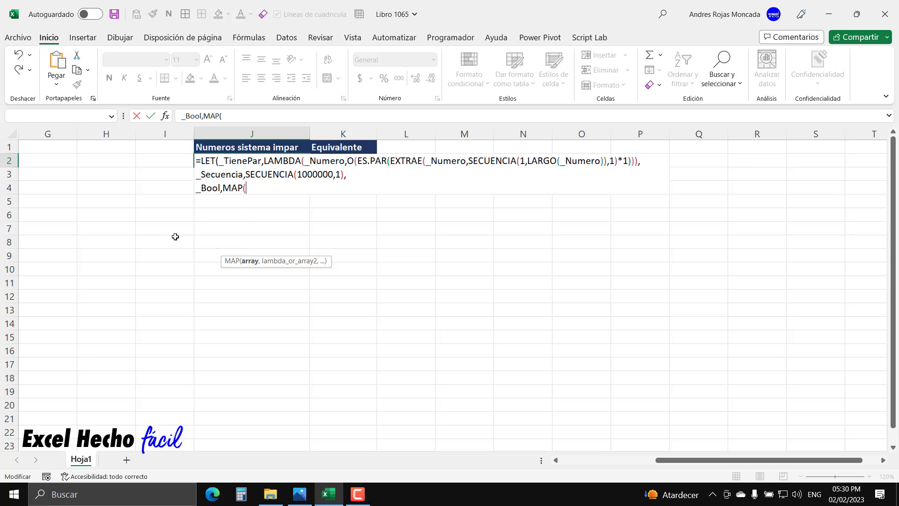
text(_)
key(Tab)
text(,lam)
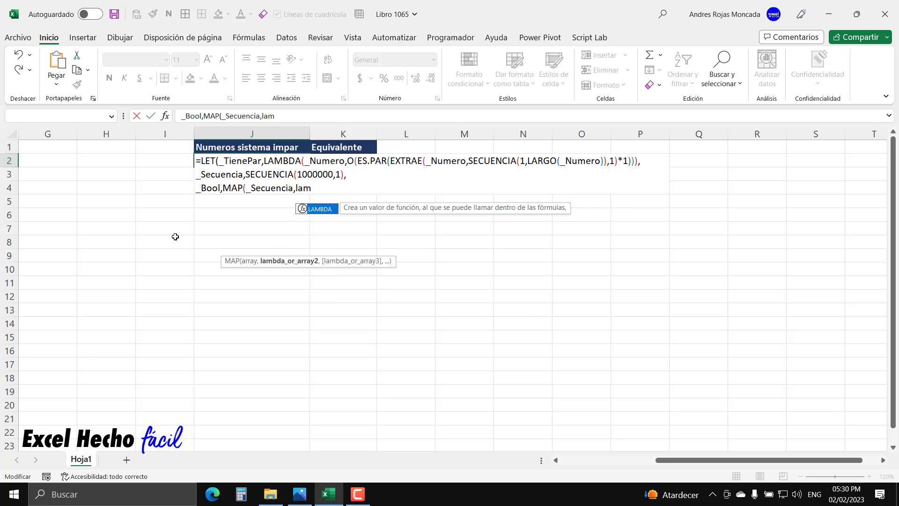
key(Tab)
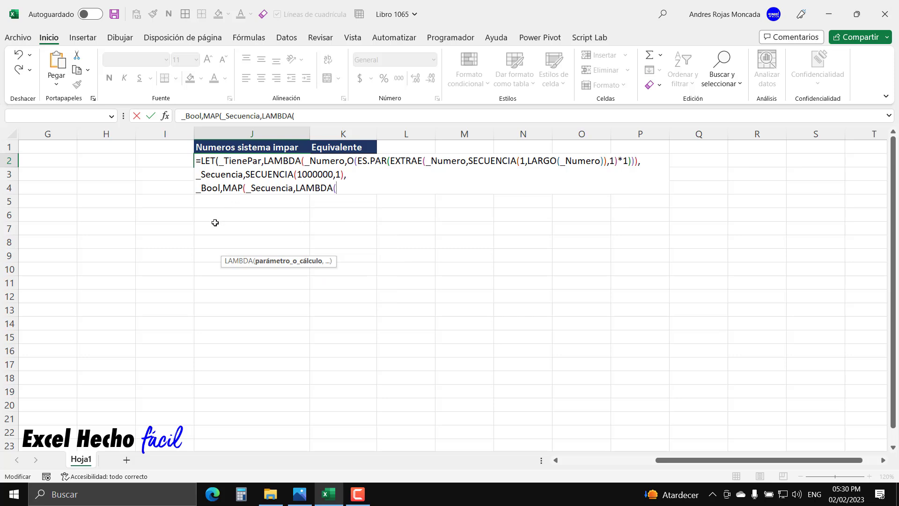
text(_Num)
text(,)
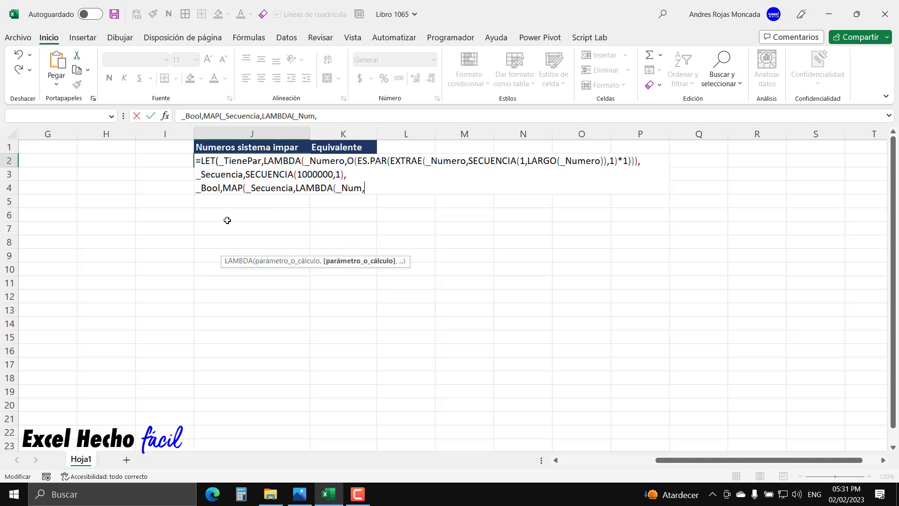
Step: Complete the LAMBDA with _TienePar(_Num), close LAMBDA and MAP, and continue the formula on a new line
text(_)
key(Down)
key(Down)
key(Tab)
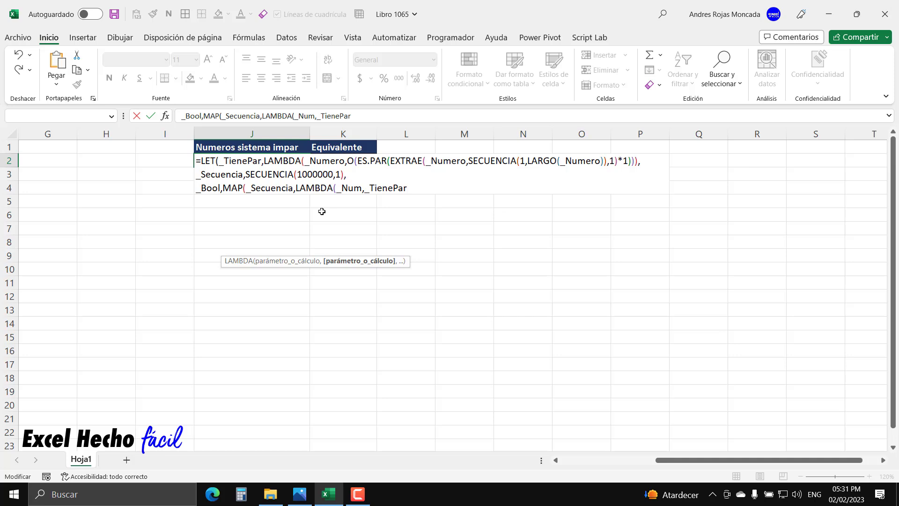
text((_Num))
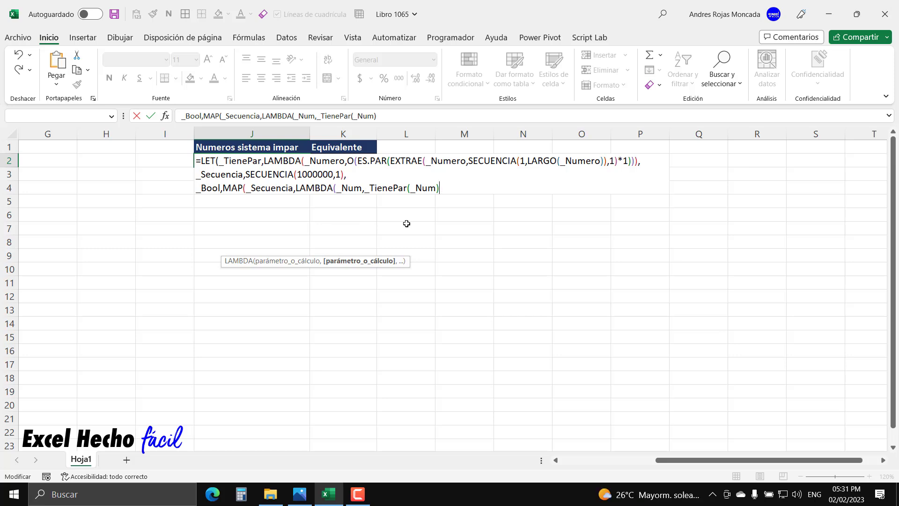
text())
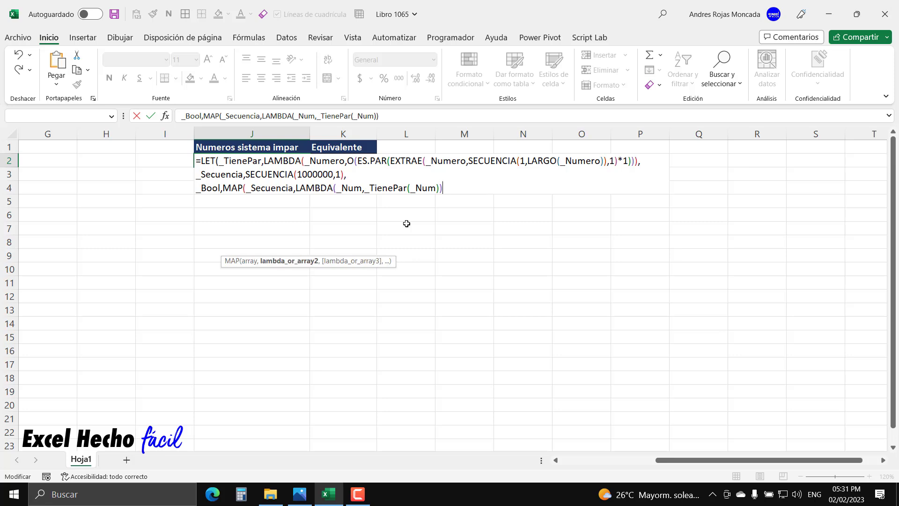
text())
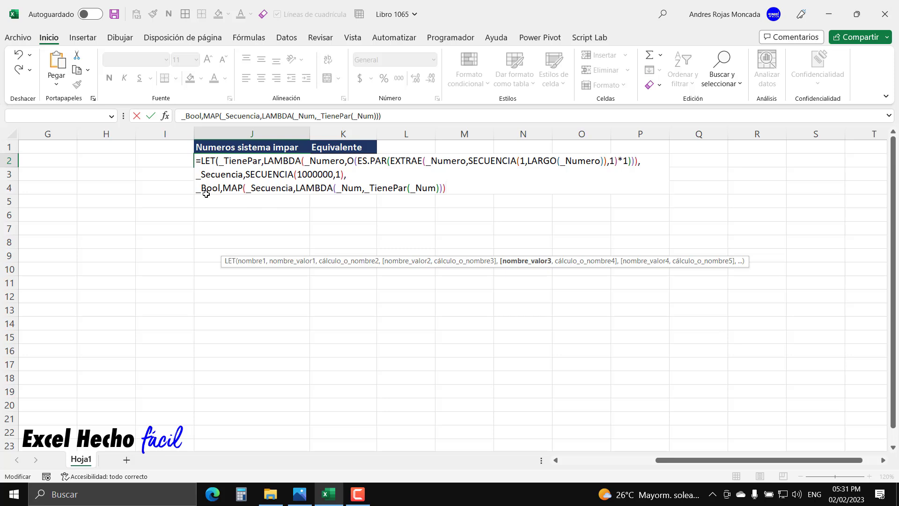
text(,)
key(alt+Return)
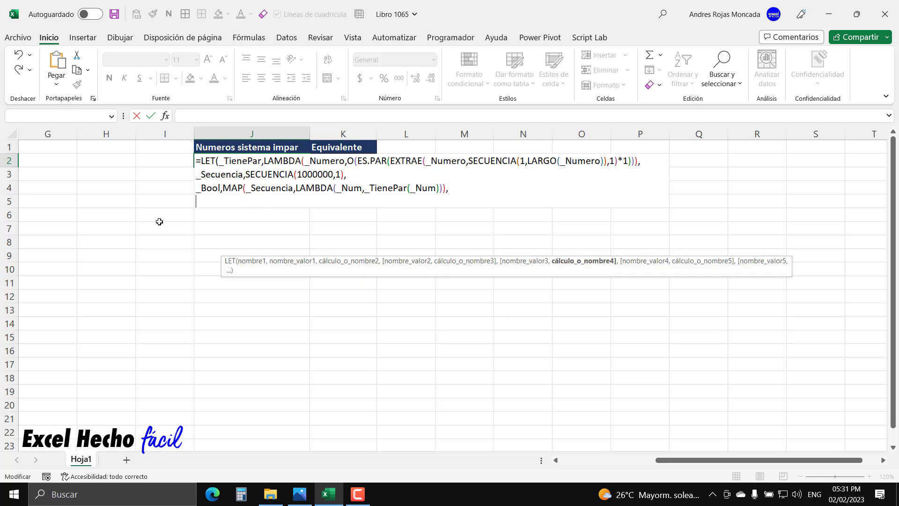
Step: Close the LET formula with _Secuencia as its result, enter it, and check the spilled list down to its end
text(_S)
key(Tab)
text())
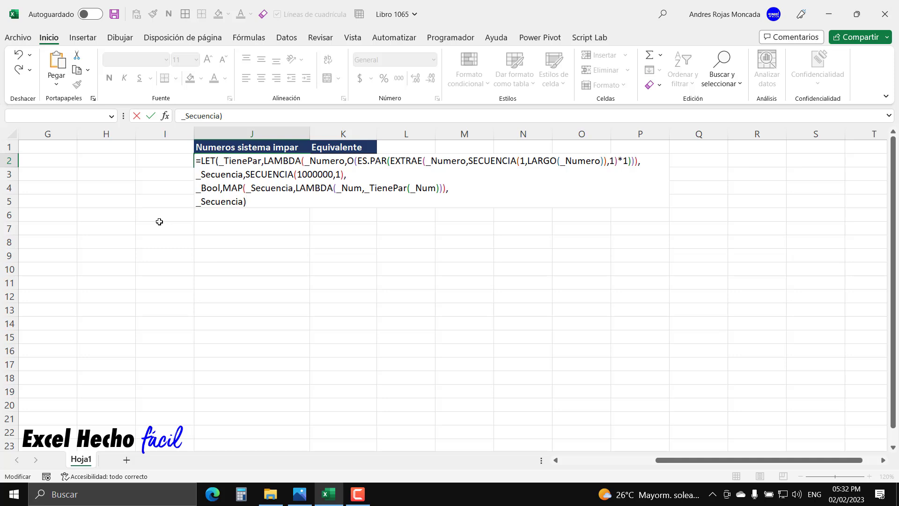
key(Return)
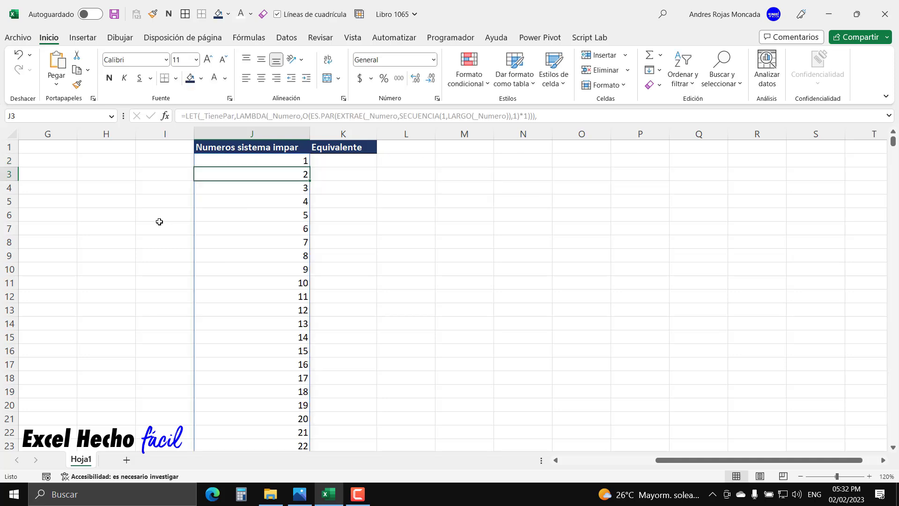
key(Up)
key(Up)
key(Down)
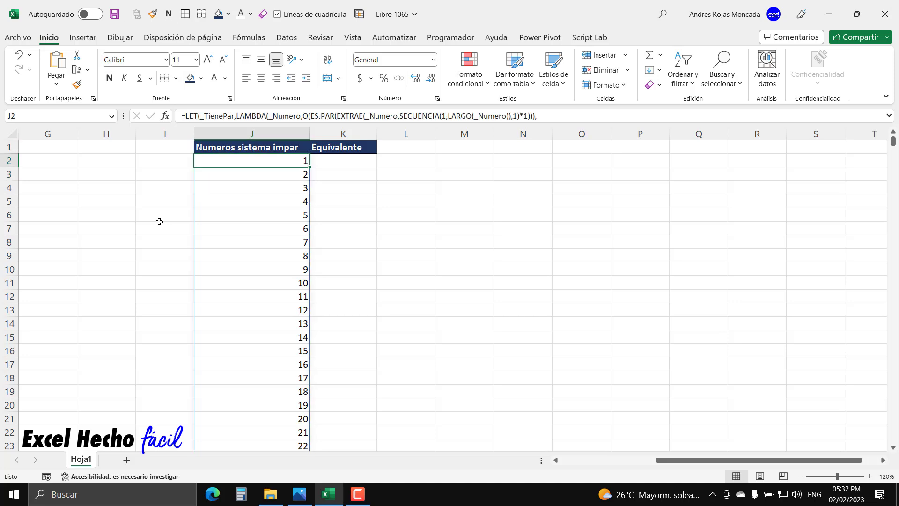
key(ctrl+Down)
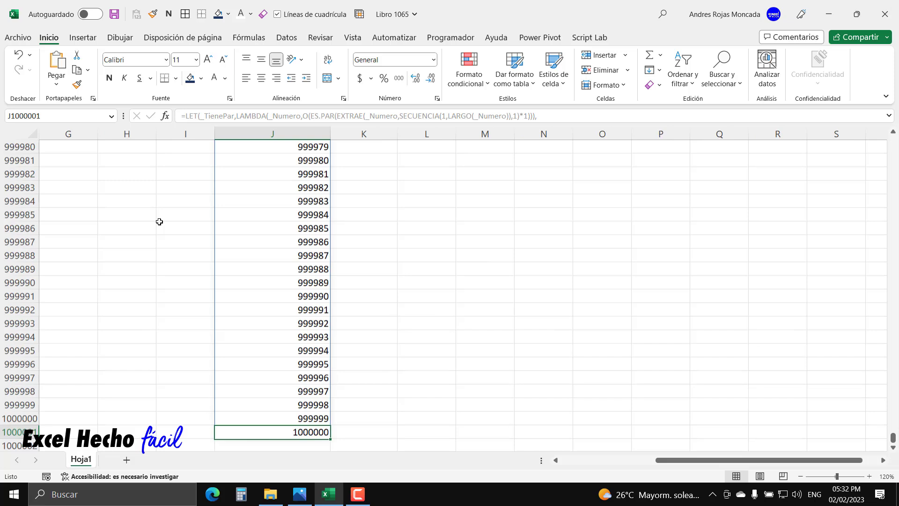
Step: Replace the final _Secuencia in J2's formula with _Bool and enter the formula
key(ctrl+Up)
key(Down)
key(F2)
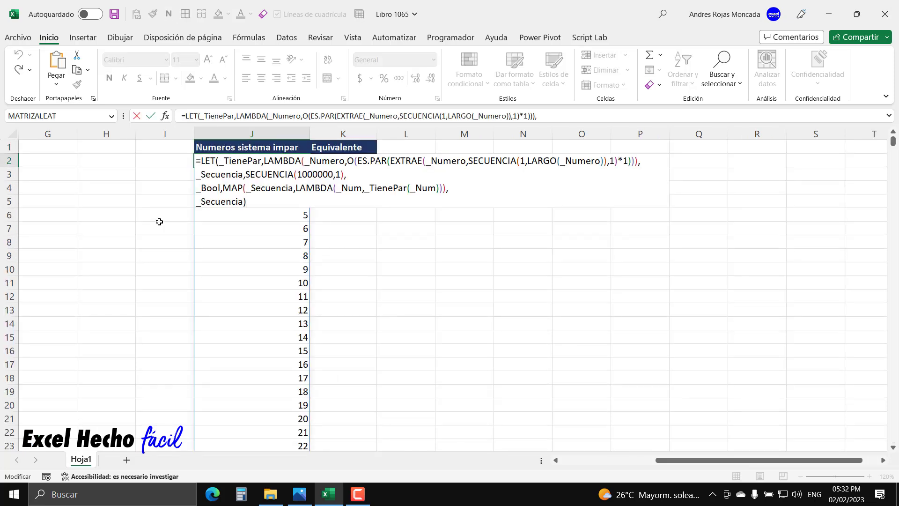
key(Left)
key(ctrl+shift+Left)
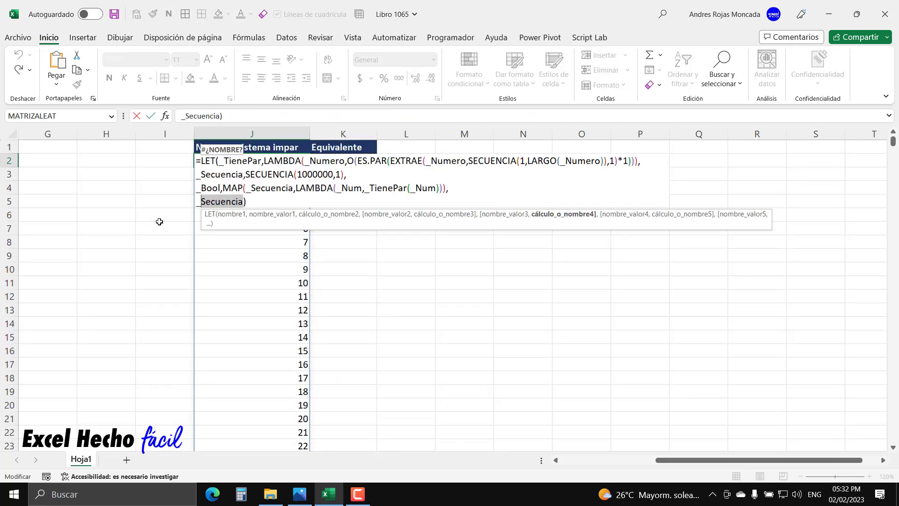
key(BackSpace)
key(Tab)
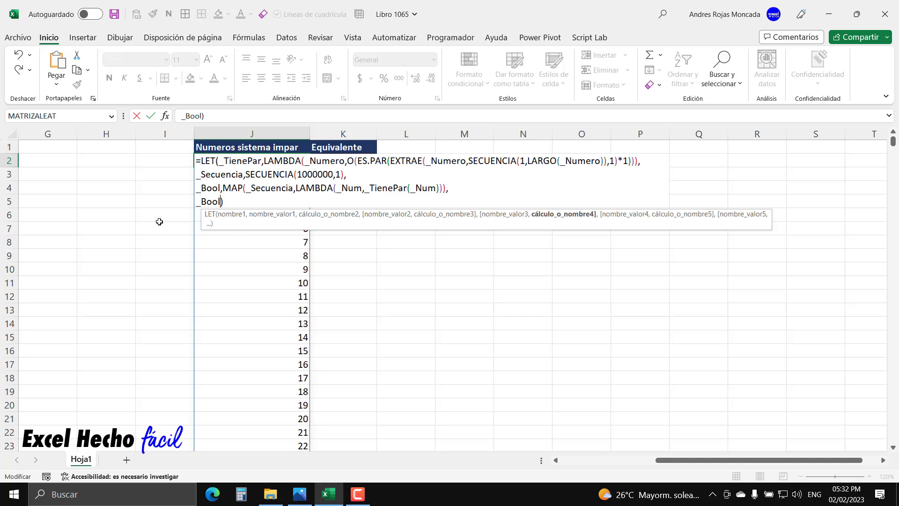
click(231, 201)
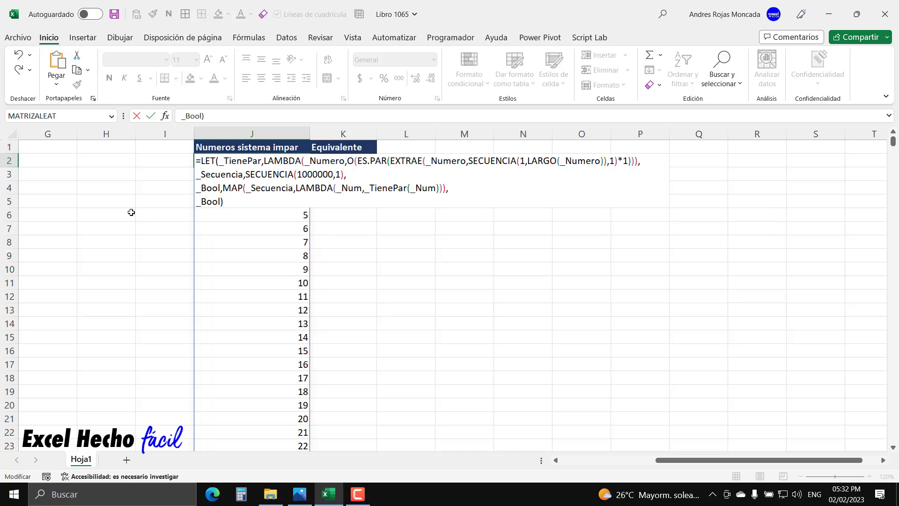
key(Return)
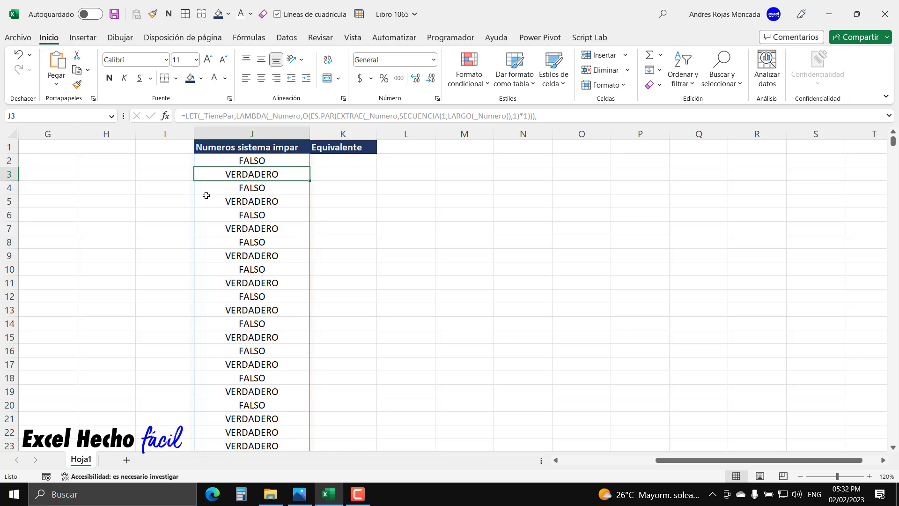
Step: Examine the spilled logical values in column J, including the last row and the rows below the header
click(243, 160)
key(ctrl+Down)
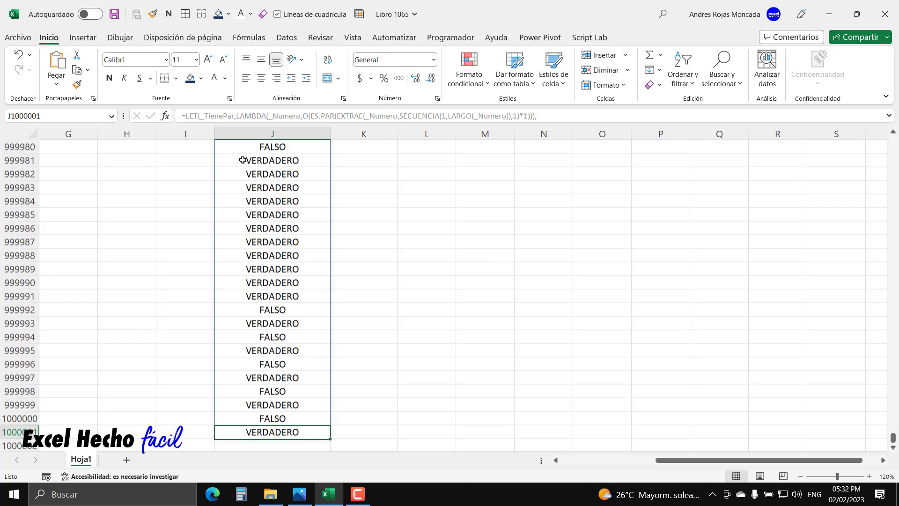
key(ctrl+Up)
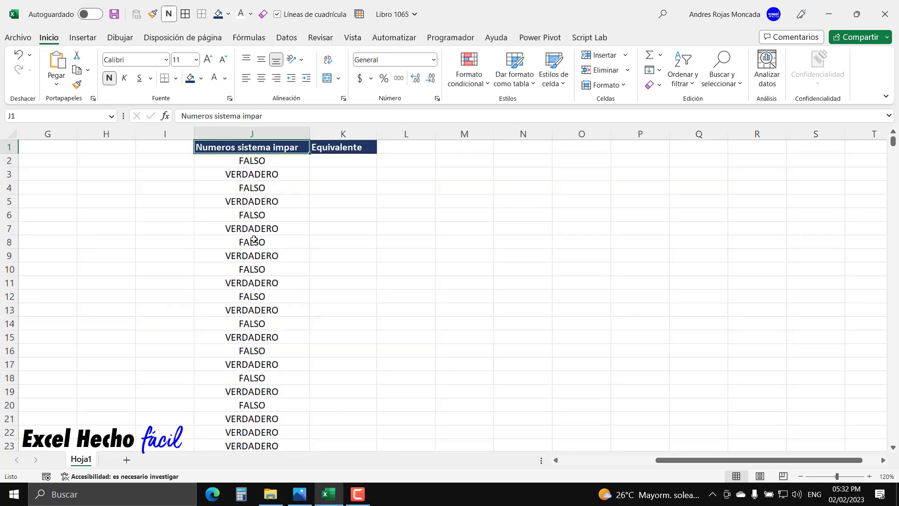
scroll(262, 356, down, 6)
scroll(276, 366, down, 20)
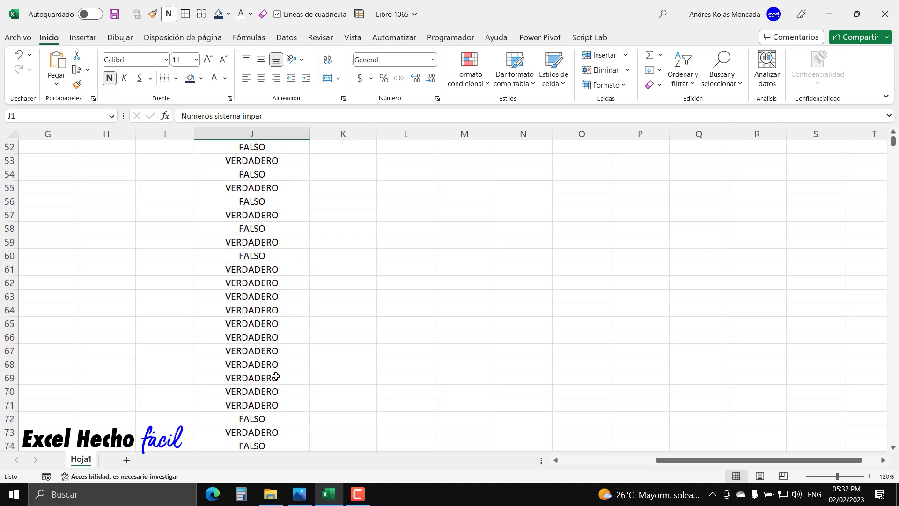
scroll(274, 378, up, 20)
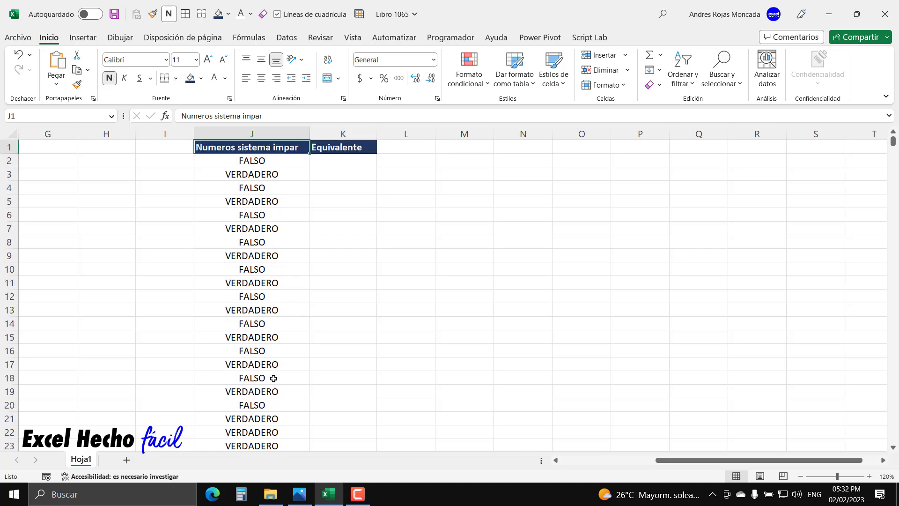
Step: Remove the final _Bool and closing parenthesis from J2's formula, keeping the empty last line for another variable
click(227, 161)
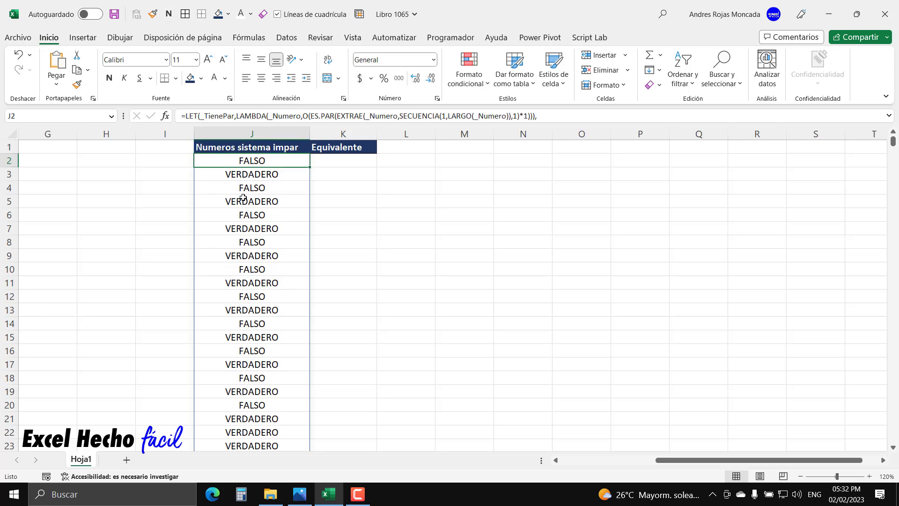
key(F2)
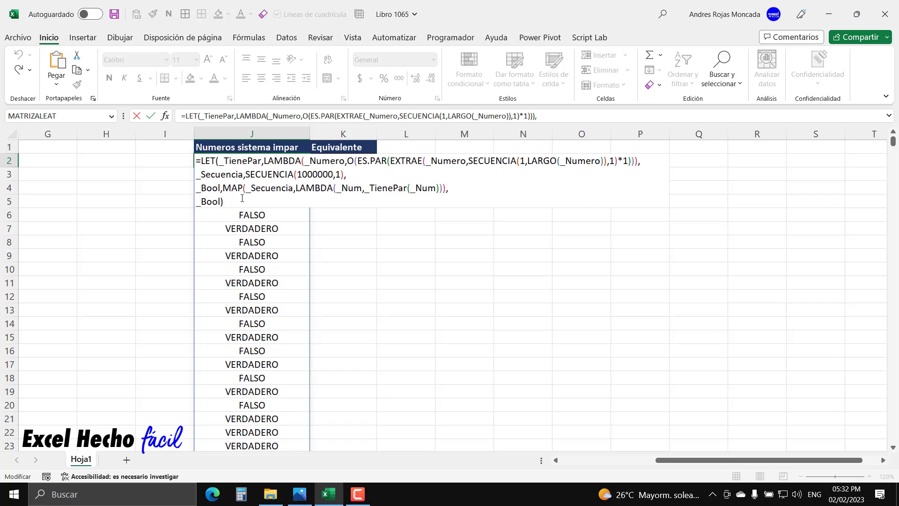
key(BackSpace)
key(BackSpace)
key(BackSpace)
key(BackSpace)
key(BackSpace)
key(BackSpace)
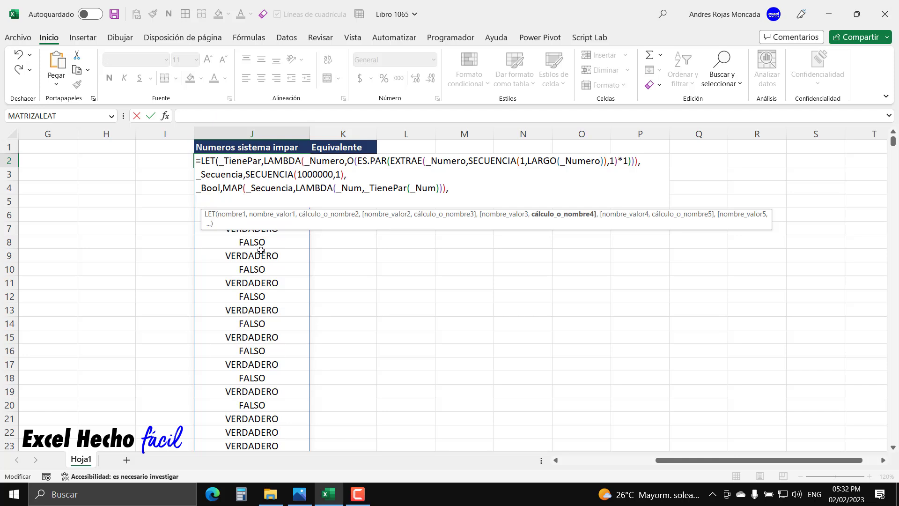
Step: Add a _Filtro variable to J2's LET formula, starting a FILTRAR function with _Secuencia as its array
drag(287, 226, 415, 290)
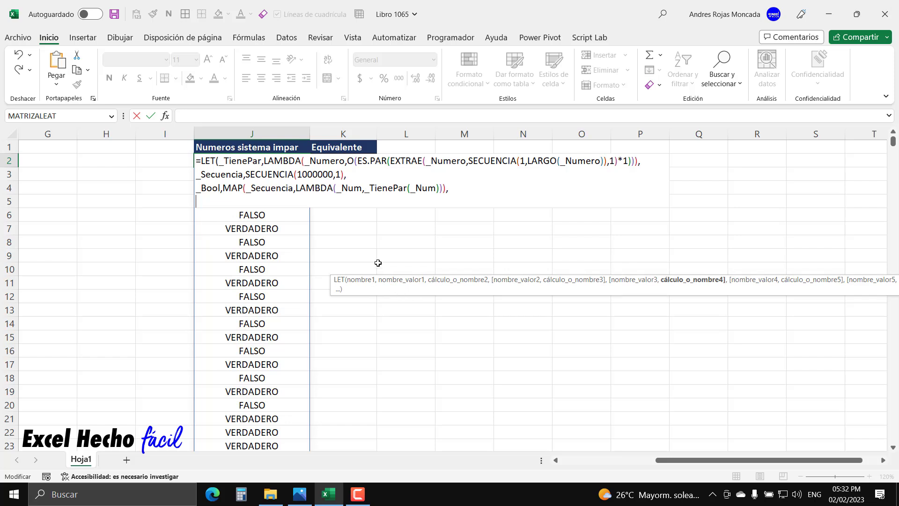
text(_Filtro)
text(,fil)
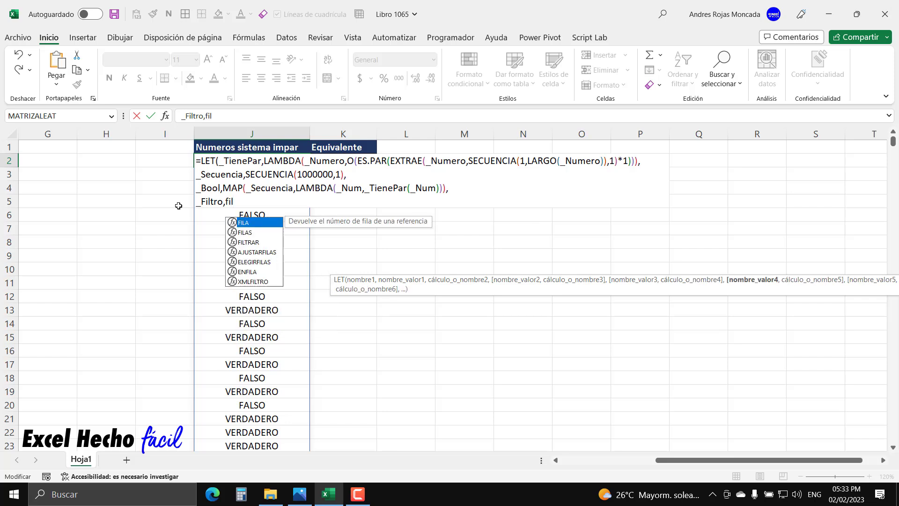
key(Down)
key(Down)
key(Tab)
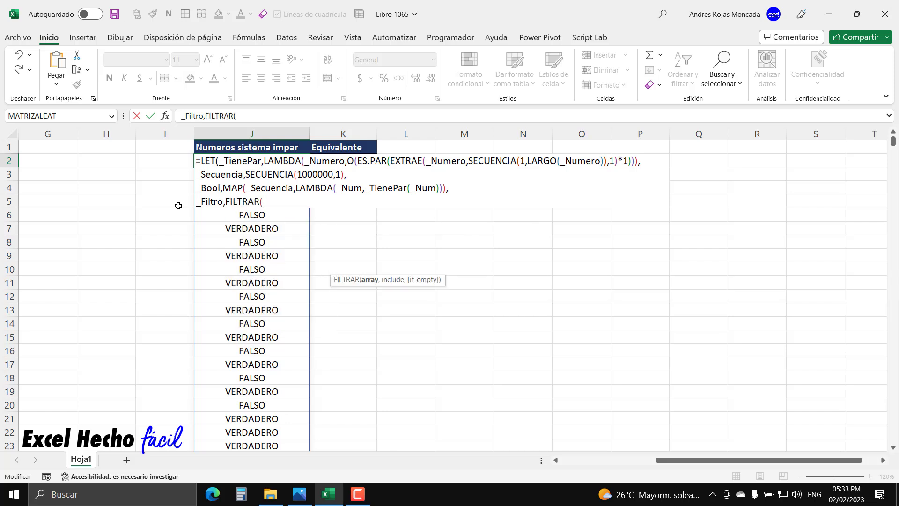
text(_)
key(Down)
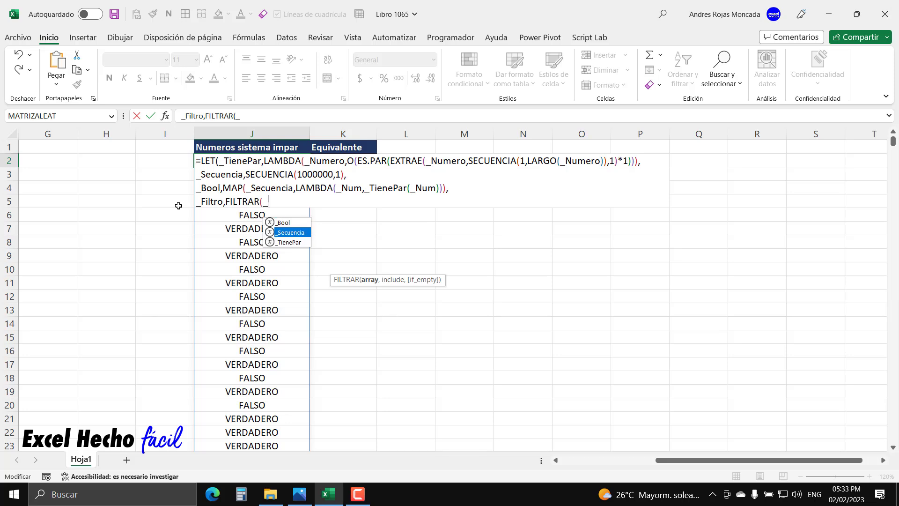
key(Tab)
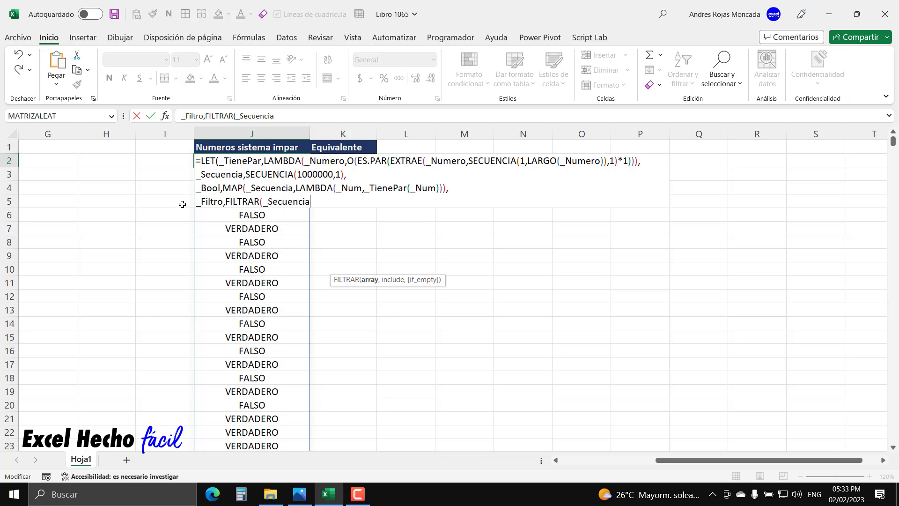
Step: Set FILTRAR's include condition to NO(_Bool) and close the _Filtro definition with a trailing comma
text(,)
text(no)
key(Tab)
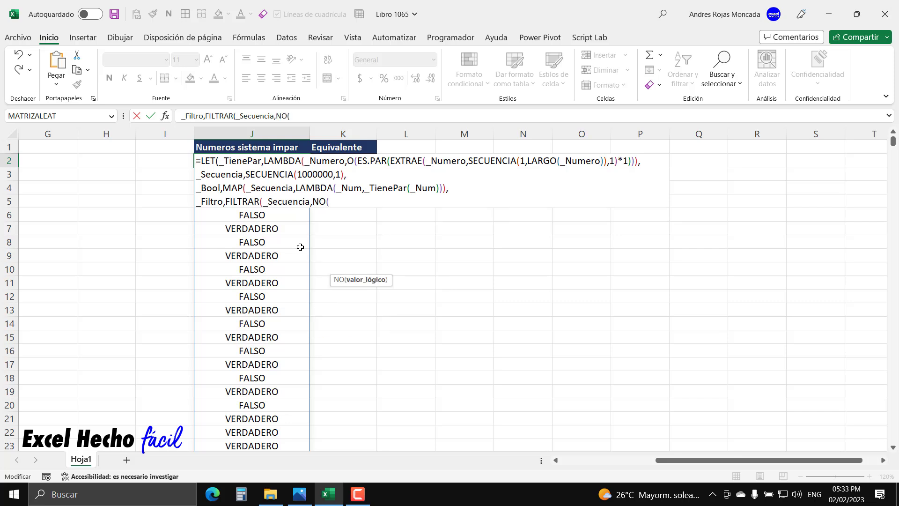
text(_)
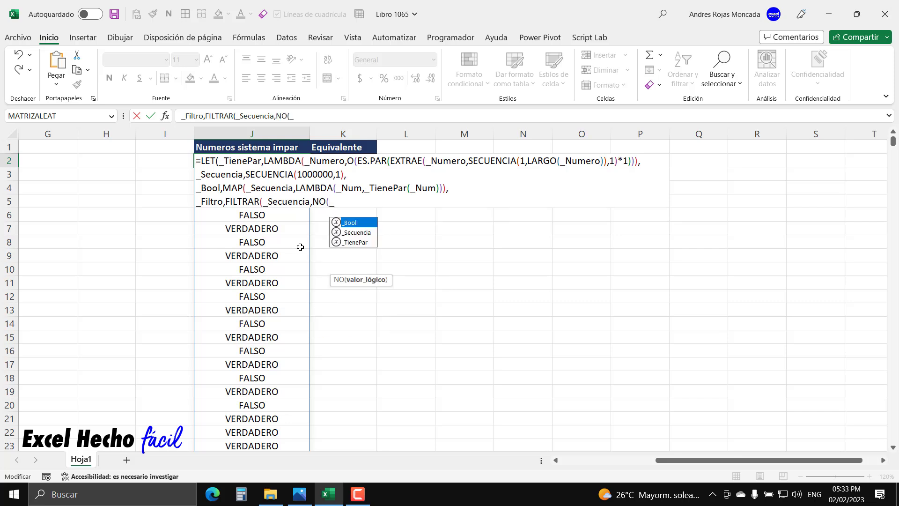
key(Tab)
text())
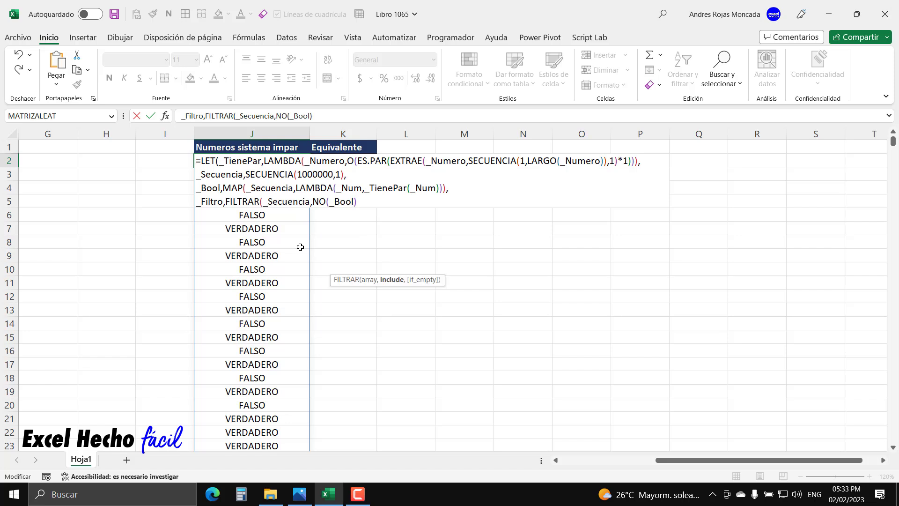
text())
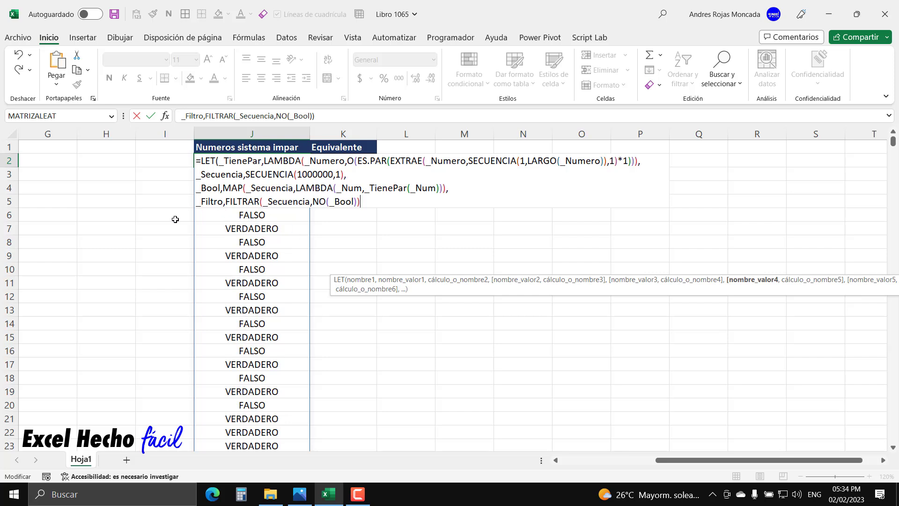
text(,)
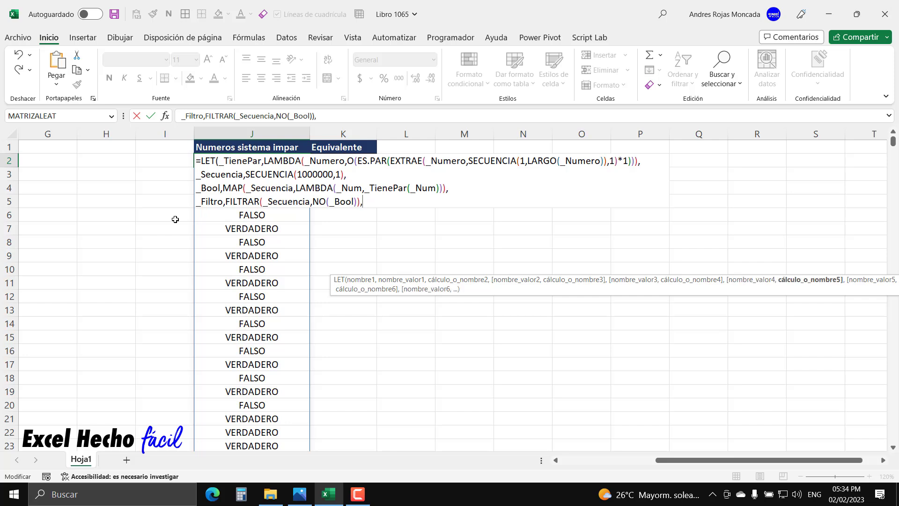
Step: Close the LET formula on a new line with _Filtro as its result and enter it
key(alt+Return)
text(_)
key(Down)
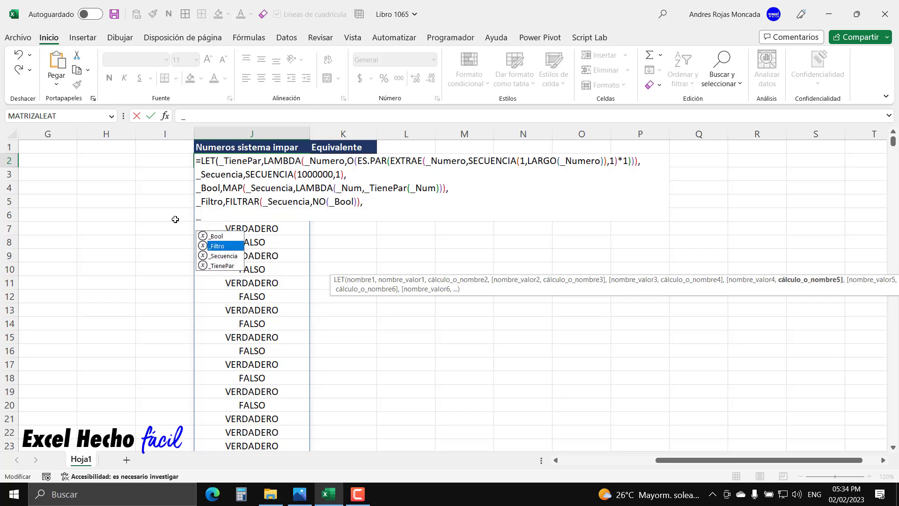
key(Tab)
text())
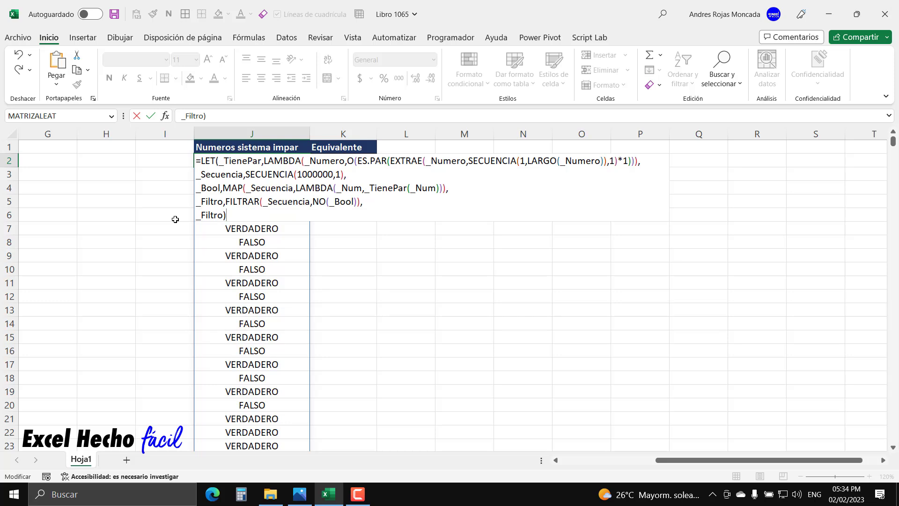
key(Return)
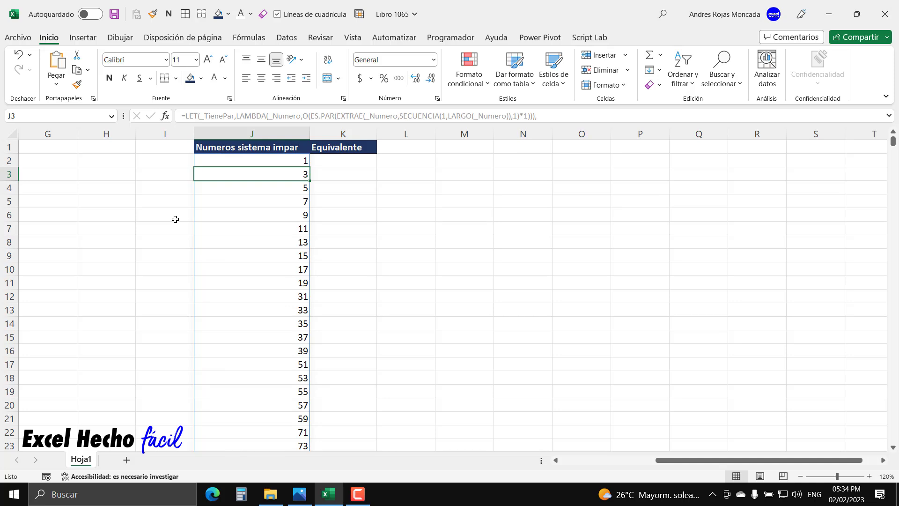
Step: Examine the filtered numbers in column J one by one from J2 to J17, and further down the list
click(273, 161)
click(271, 173)
click(272, 190)
click(272, 202)
click(274, 218)
click(275, 231)
click(278, 243)
click(281, 257)
click(283, 269)
click(284, 281)
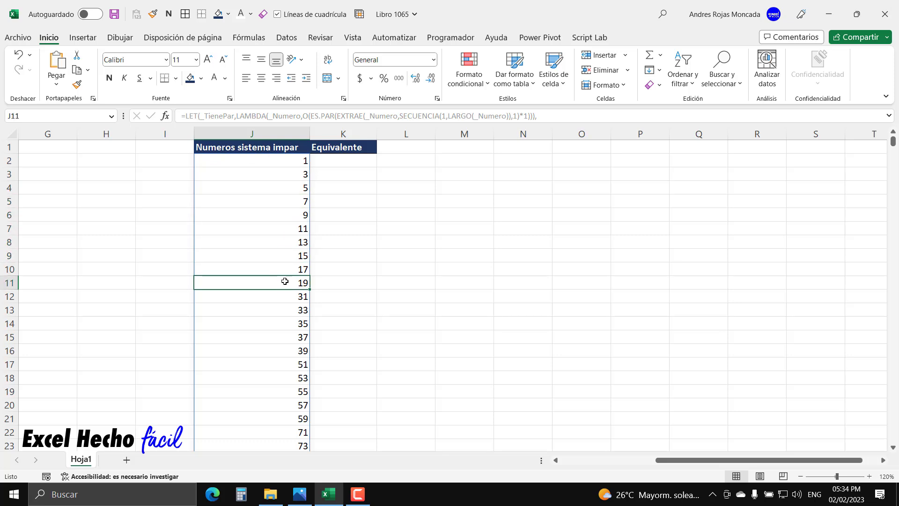
click(285, 295)
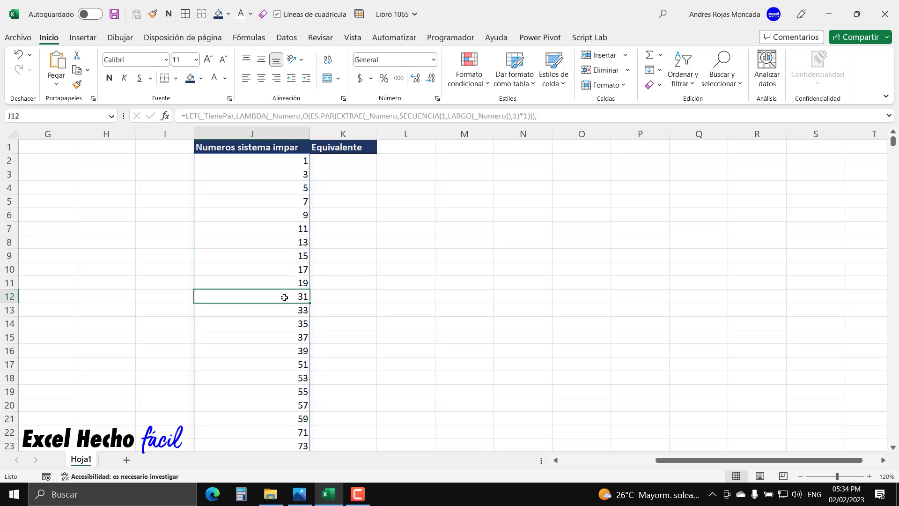
click(287, 312)
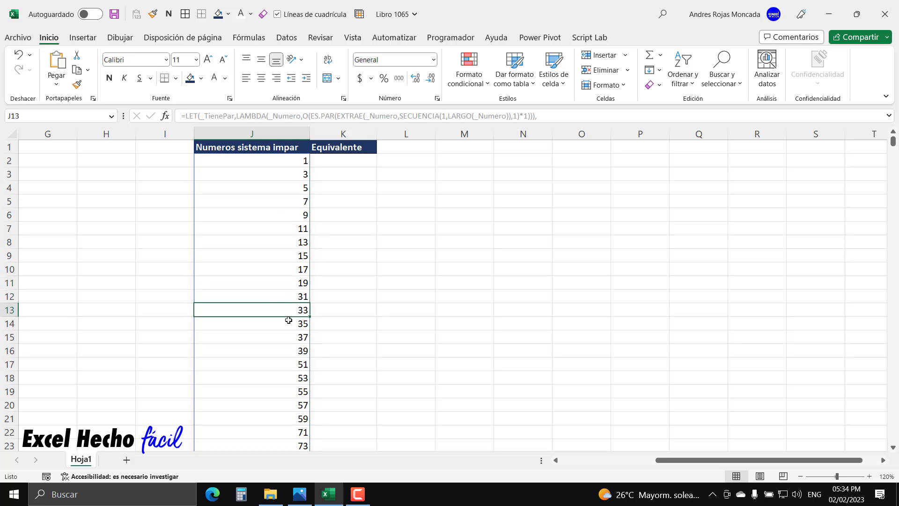
click(289, 321)
click(290, 336)
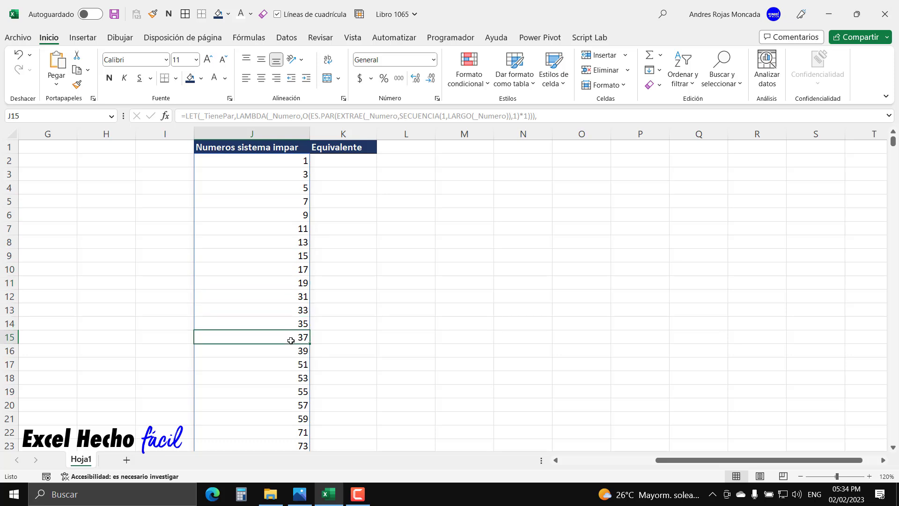
click(291, 348)
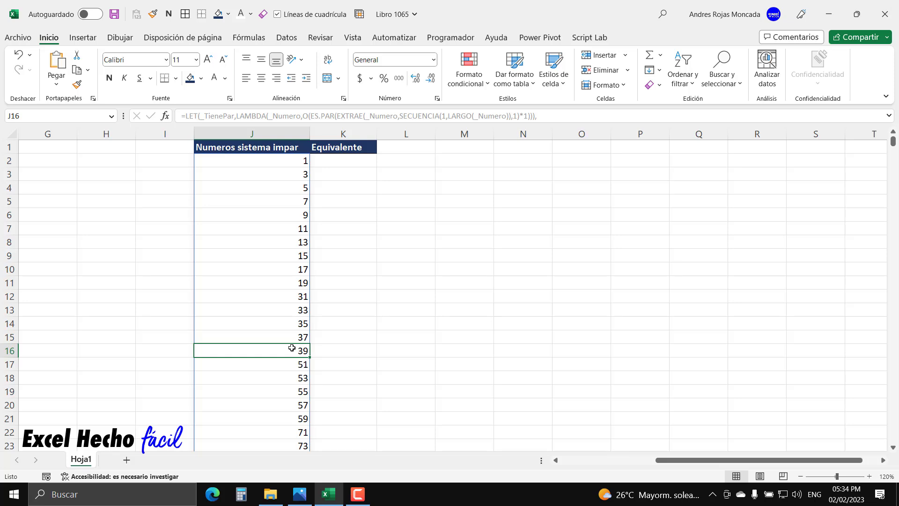
click(290, 363)
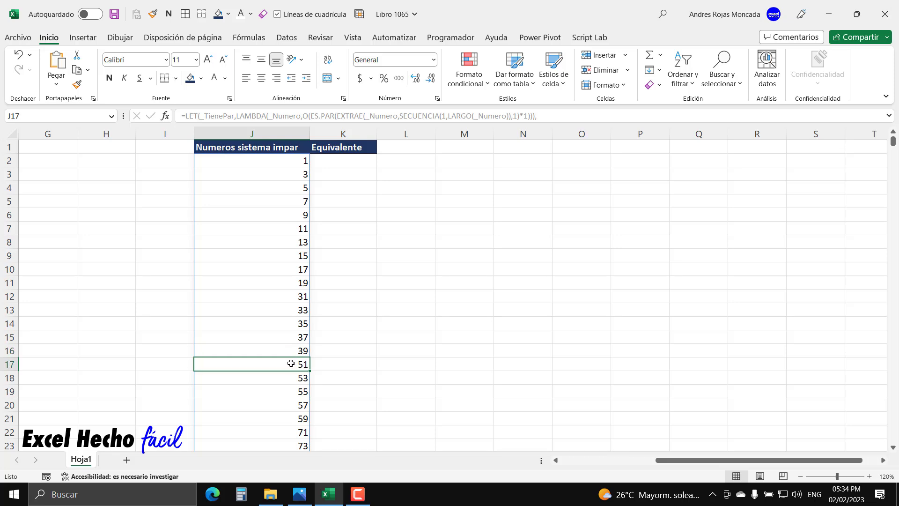
scroll(291, 364, down, 6)
scroll(299, 355, down, 14)
scroll(301, 371, down, 14)
scroll(302, 379, down, 10)
scroll(301, 378, down, 7)
scroll(303, 373, up, 20)
scroll(303, 369, up, 20)
click(294, 163)
key(F2)
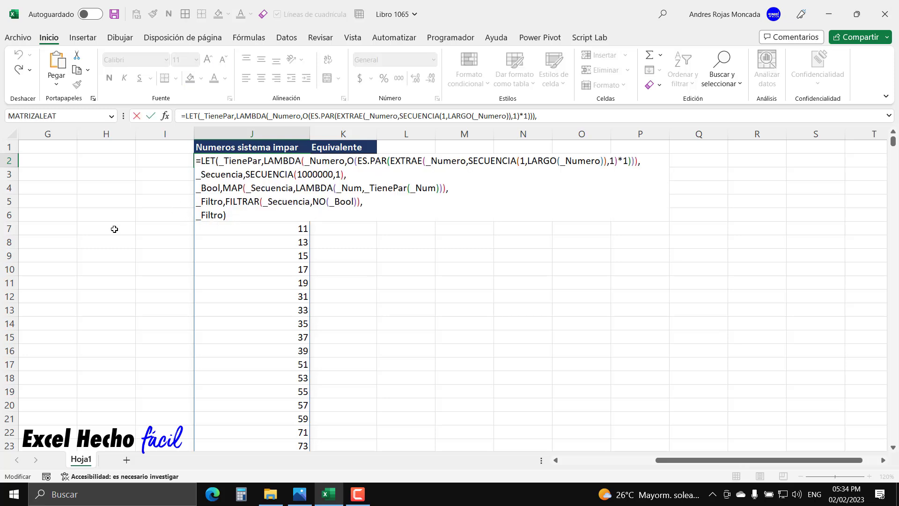
key(BackSpace)
key(BackSpace)
key(BackSpace)
key(BackSpace)
key(BackSpace)
key(BackSpace)
key(BackSpace)
key(BackSpace)
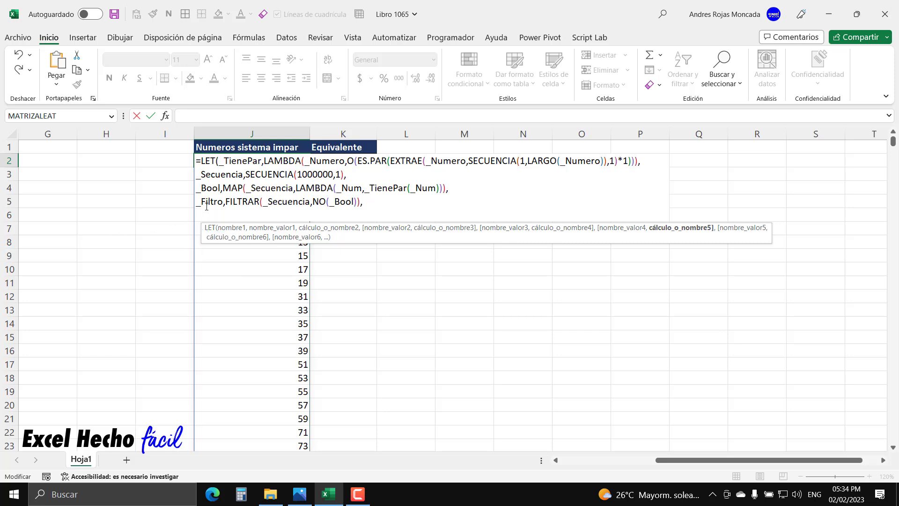
key(Escape)
Step: Check the last filtered number at the end of column J and return to cell J2
key(ctrl+Down)
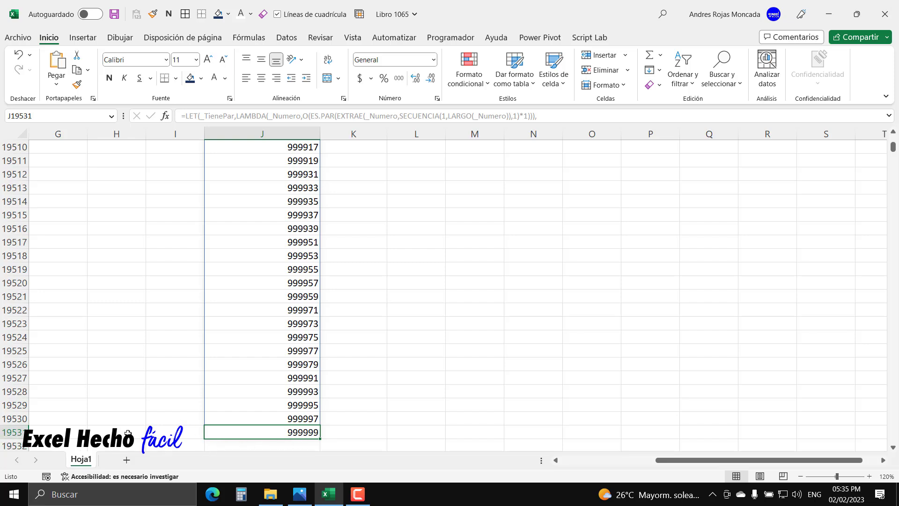
key(ctrl+Up)
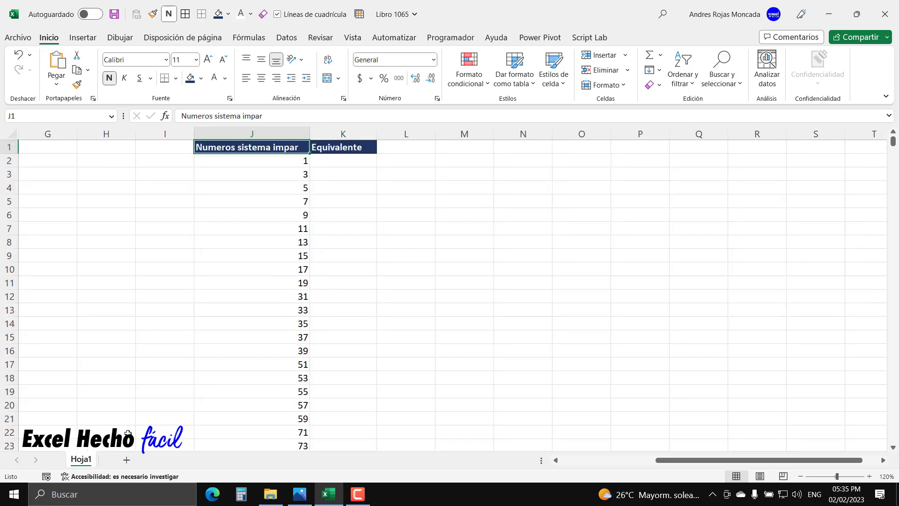
click(260, 162)
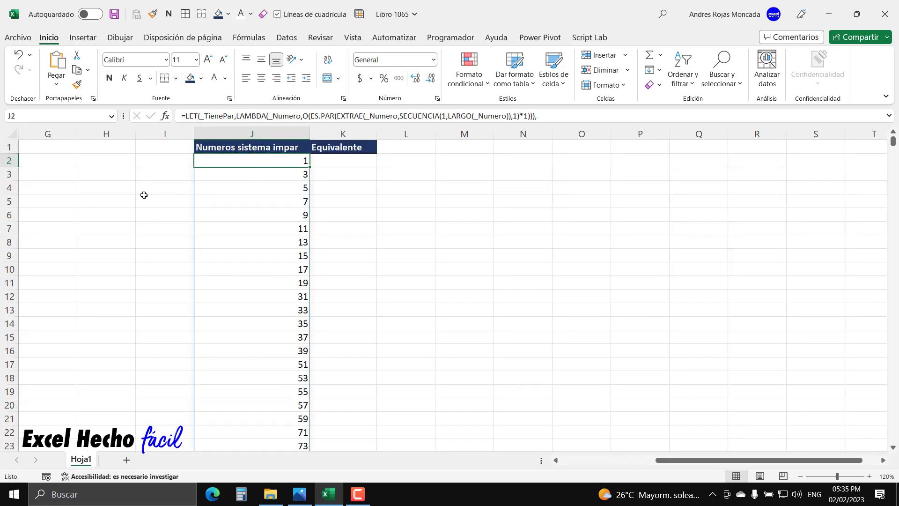
Step: Remove the final _Filtro and closing parenthesis from J2's formula, keeping the empty last line
key(F2)
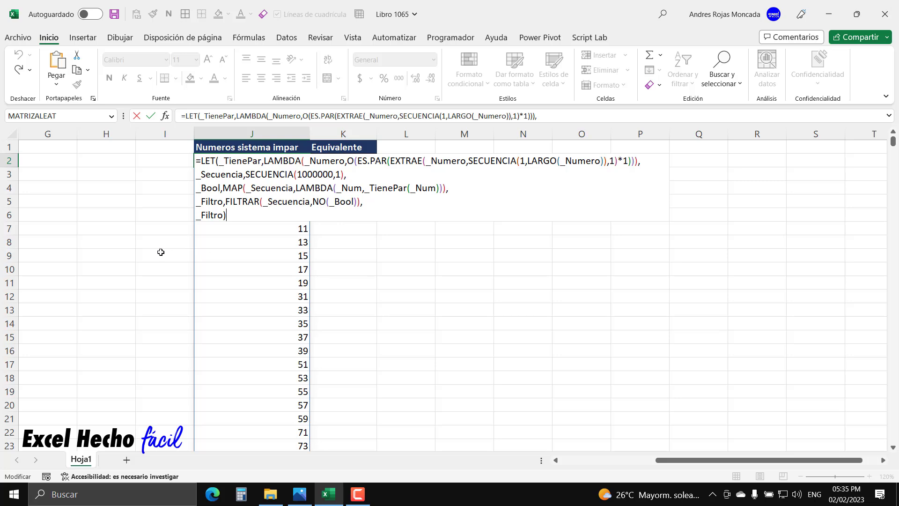
key(BackSpace)
key(BackSpace)
key(BackSpace)
key(BackSpace)
key(BackSpace)
key(BackSpace)
key(BackSpace)
key(BackSpace)
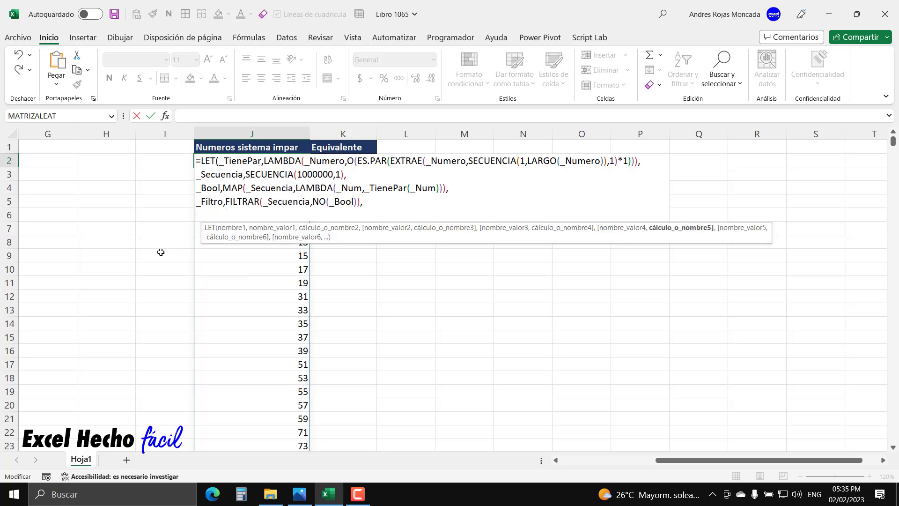
Step: Add a _Numeracion variable to the LET formula, starting an APILARH function with _Filtro as its first array
text(_Numeracion,)
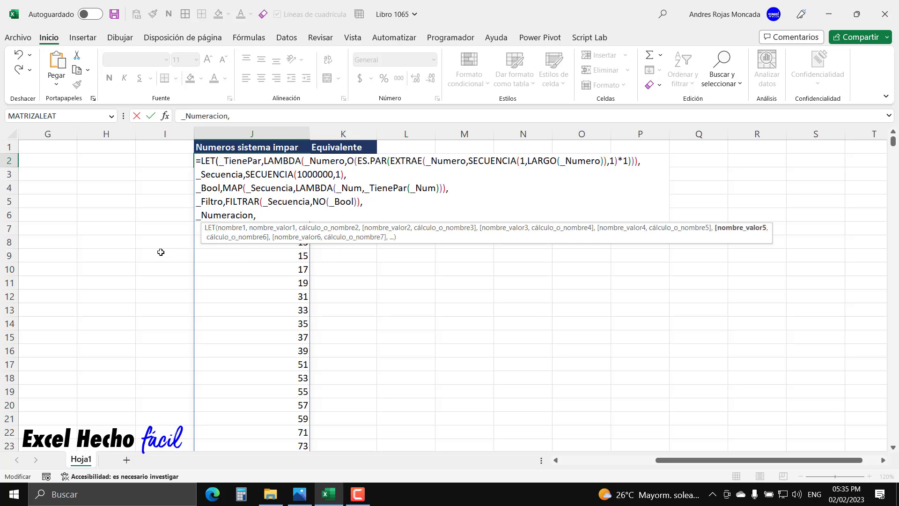
text(api)
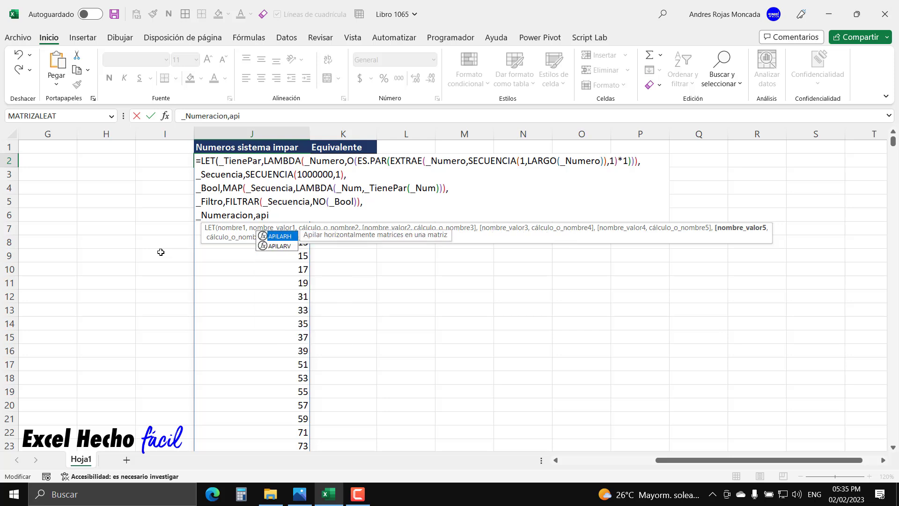
key(Tab)
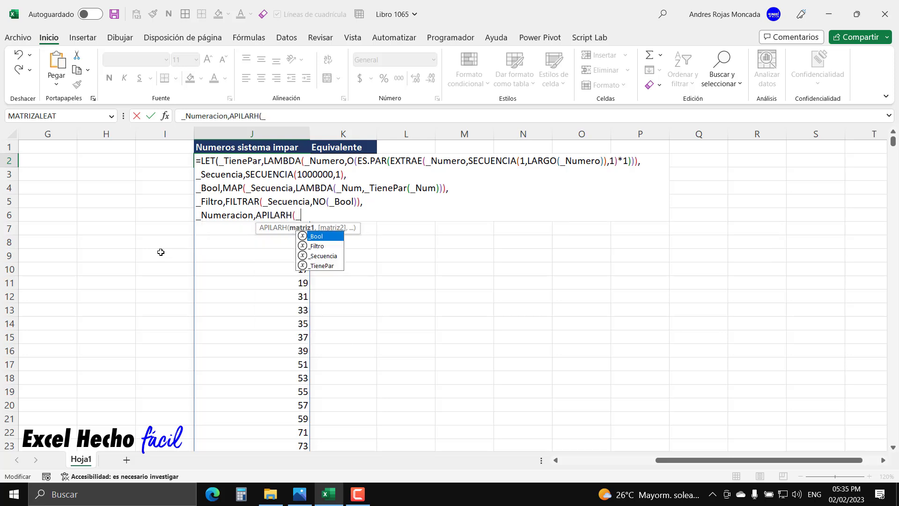
key(Down)
key(Tab)
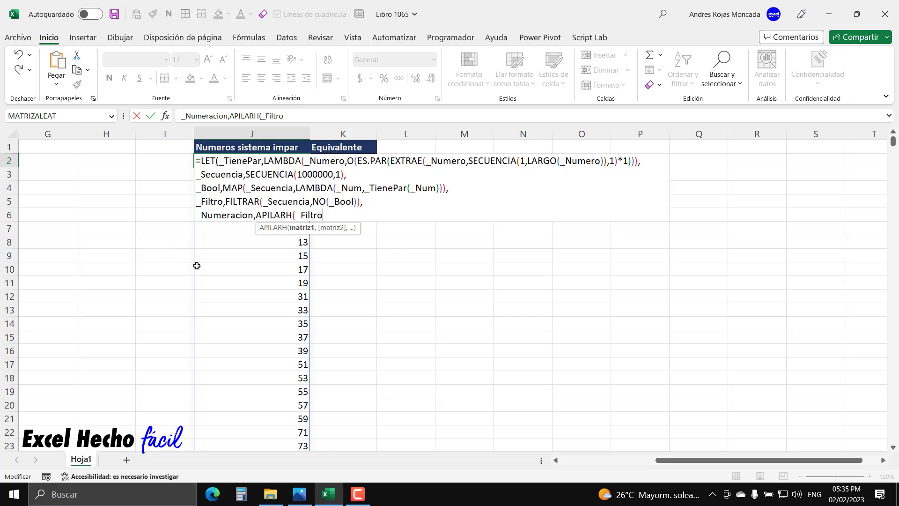
text(,)
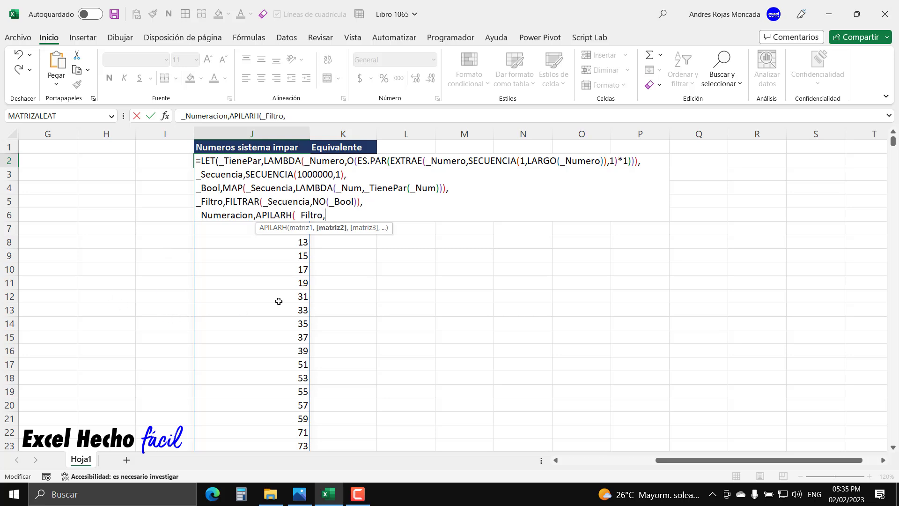
Step: Start a SECUENCIA function as APILARH's second array, opening CONTARA as its rows argument
text(sec)
key(Tab)
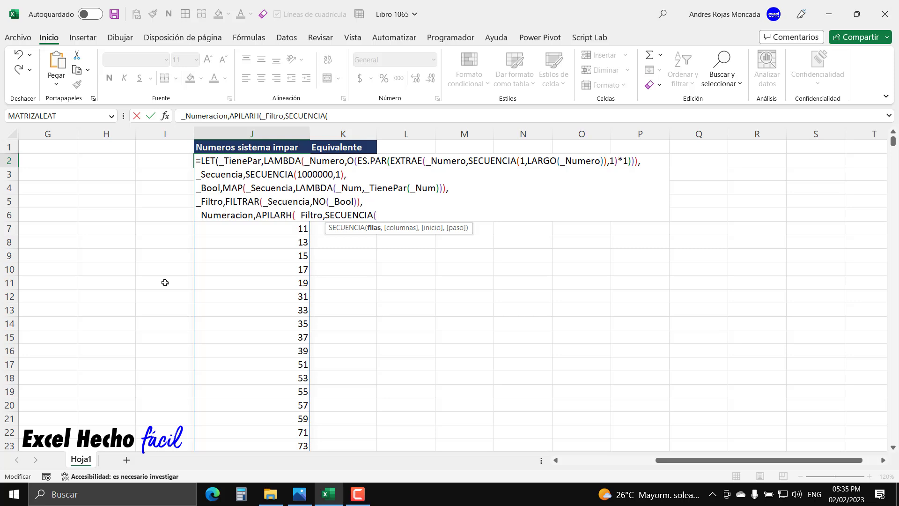
text(contar)
key(Down)
key(Down)
key(Down)
key(Down)
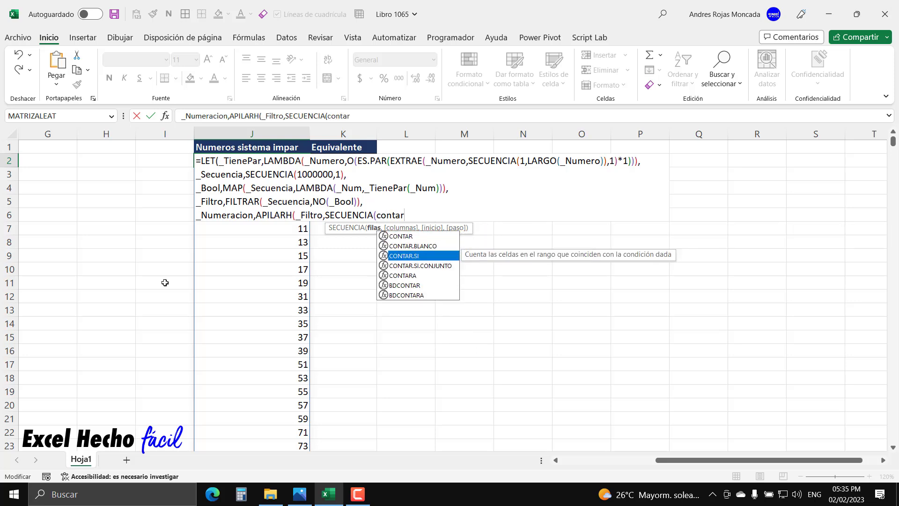
key(Tab)
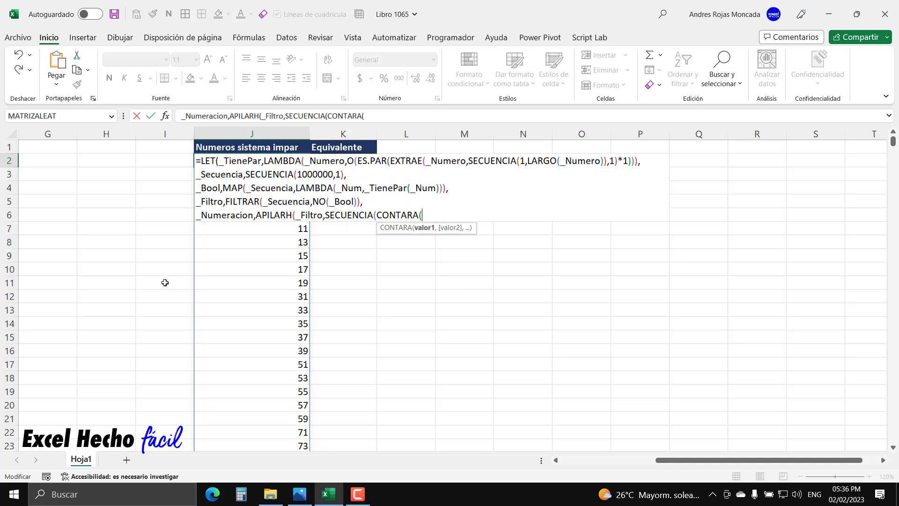
Step: Give CONTARA the _Filtro variable as its argument and close the CONTARA, SECUENCIA and APILARH functions
text(_)
key(Down)
key(Tab)
text())
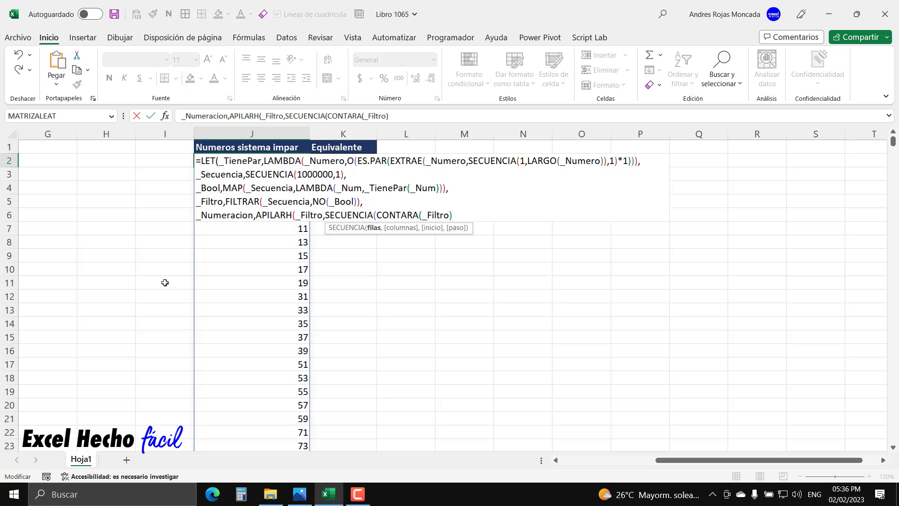
text())
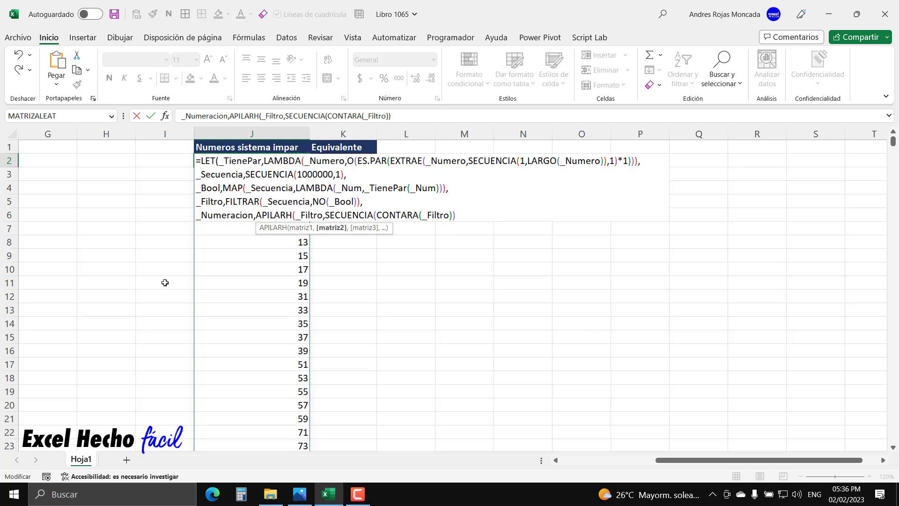
text())
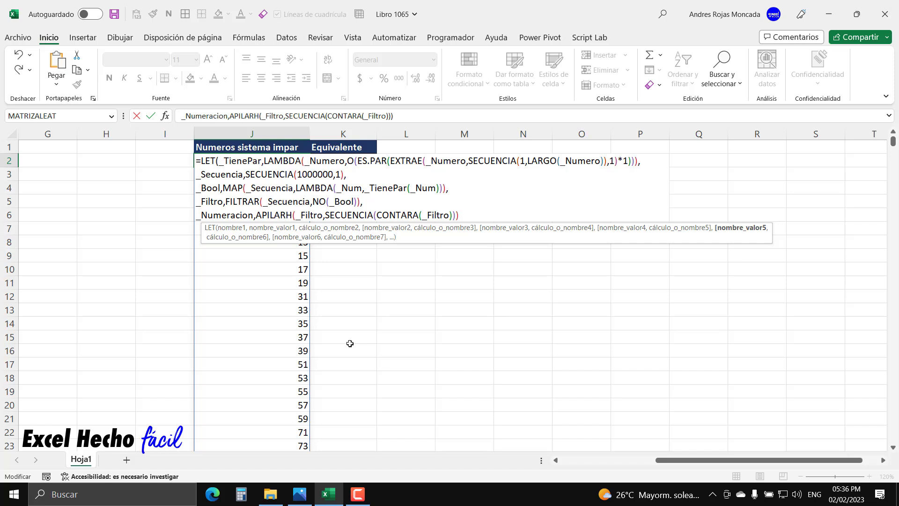
Step: Return _Numeracion as the LET formula's final result on a new line, close the formula and commit it
text(,)
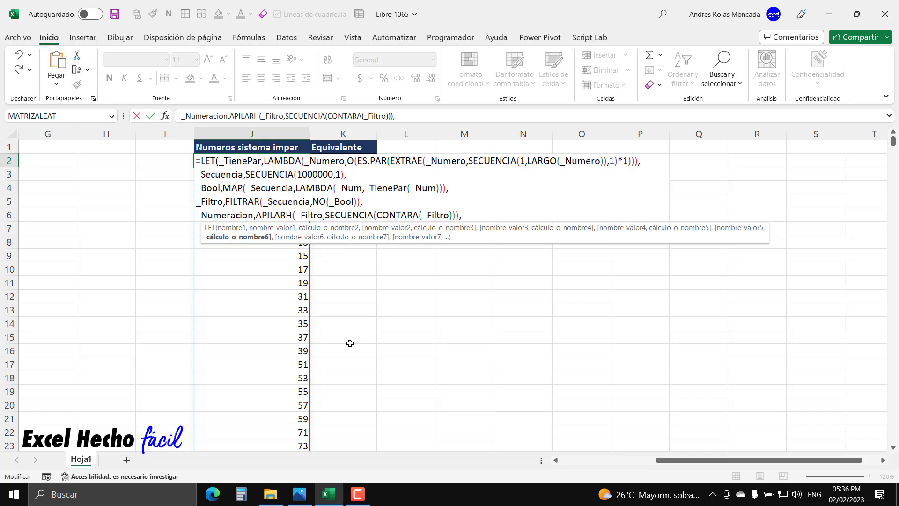
key(alt+Return)
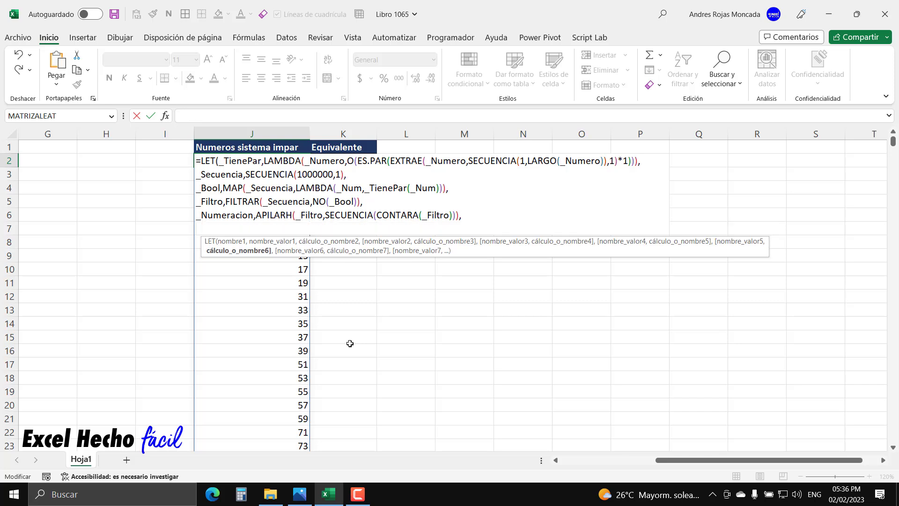
text(_)
key(Down)
key(Down)
key(Tab)
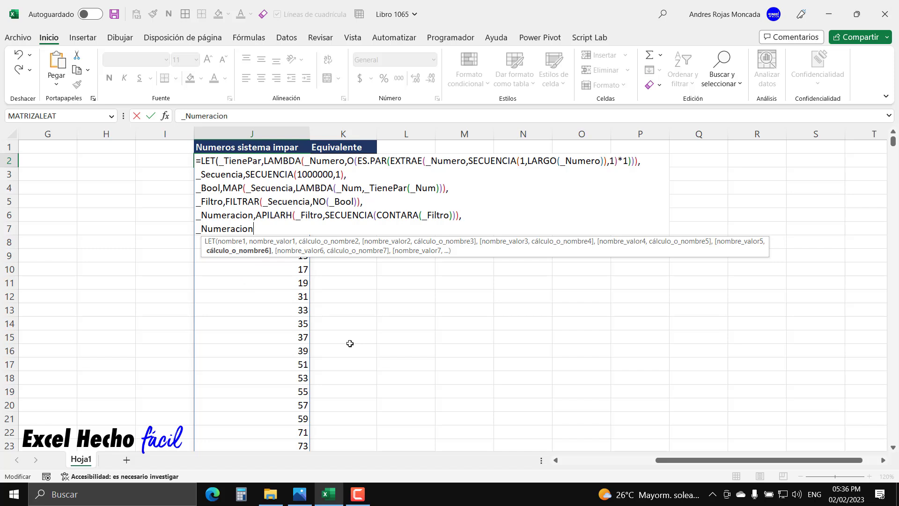
text())
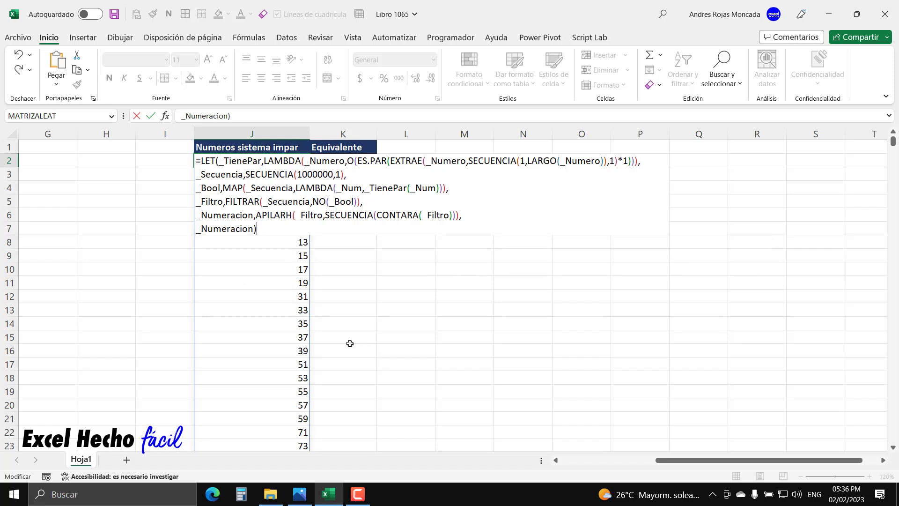
key(Return)
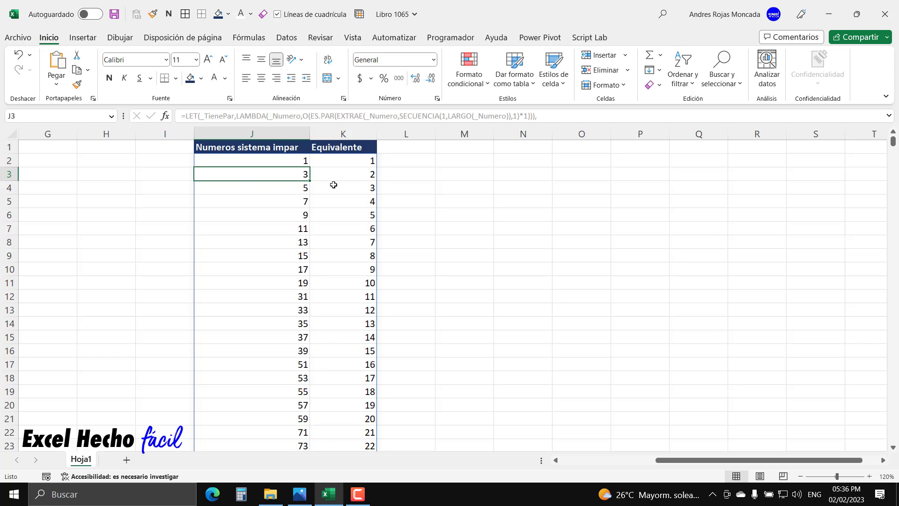
Step: Check the last rows of the odd-system and Equivalente columns and go back up to the header in J1
key(ctrl+Down)
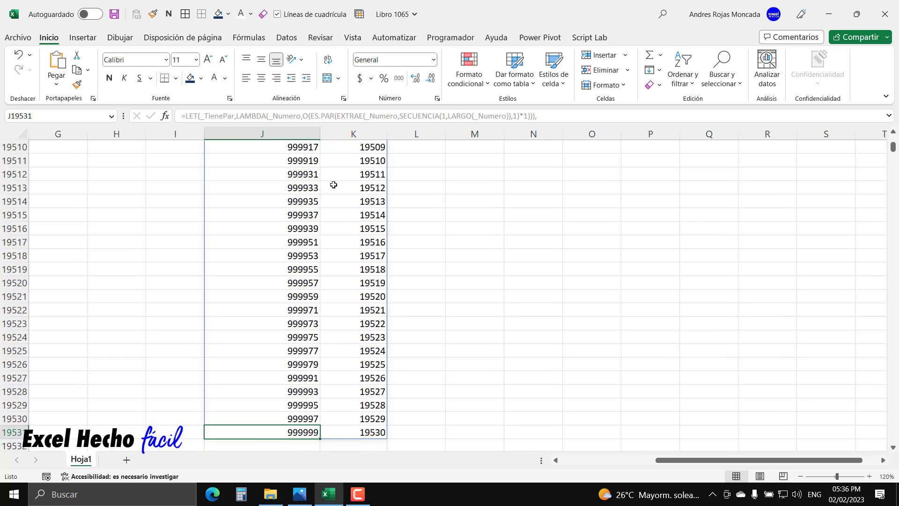
click(381, 433)
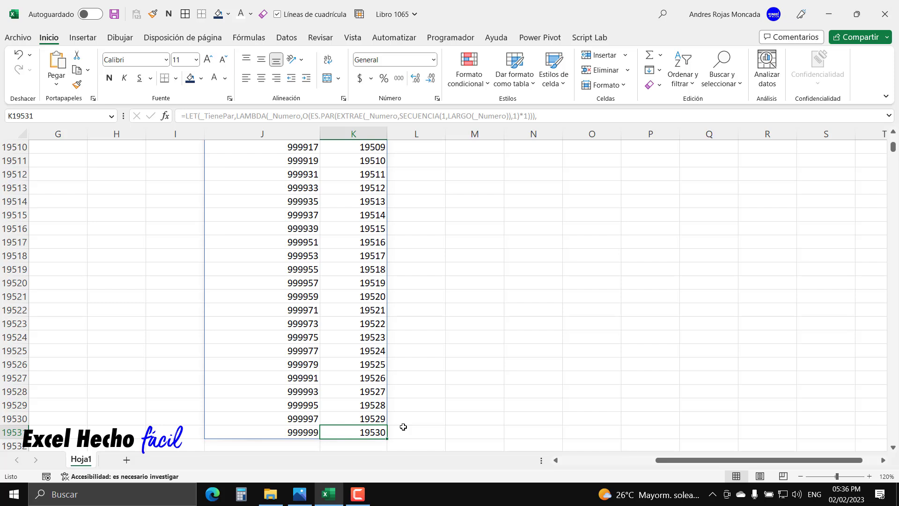
key(Return)
key(Up)
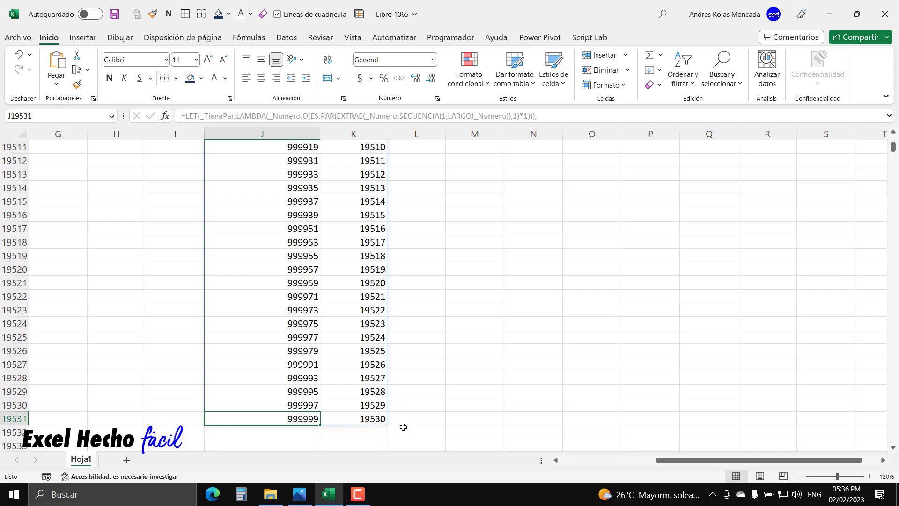
scroll(403, 427, up, 7)
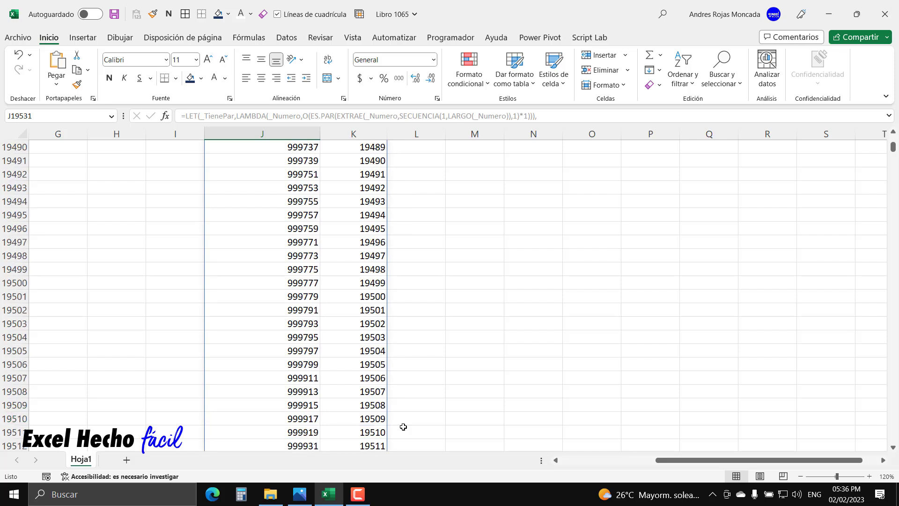
scroll(303, 271, up, 8)
scroll(302, 272, up, 7)
click(303, 271)
key(ctrl+Up)
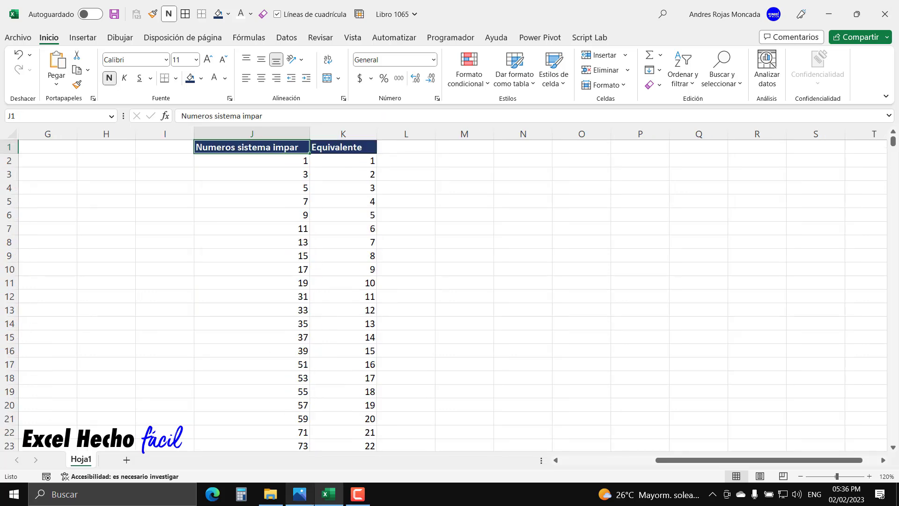
Step: Reread the two Senària questions in Pregunta.png, return to the Excel workbook and look down the number list
click(300, 494)
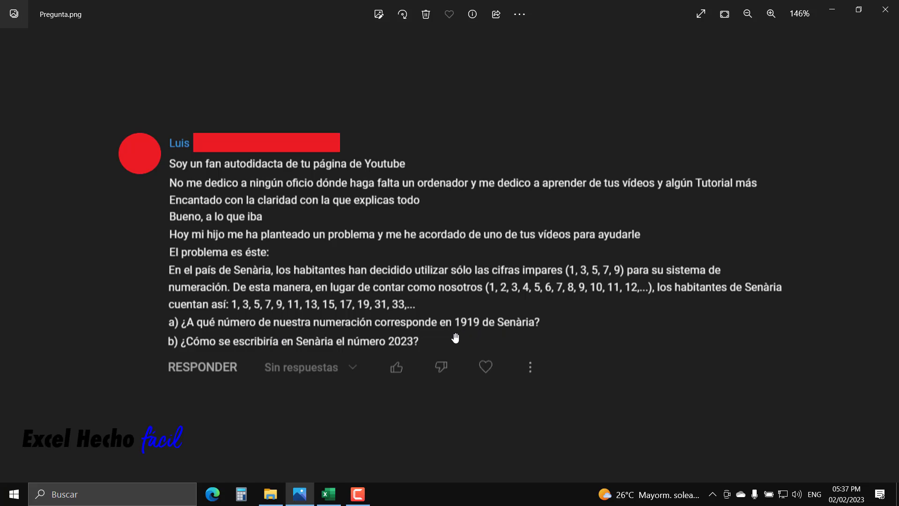
click(327, 487)
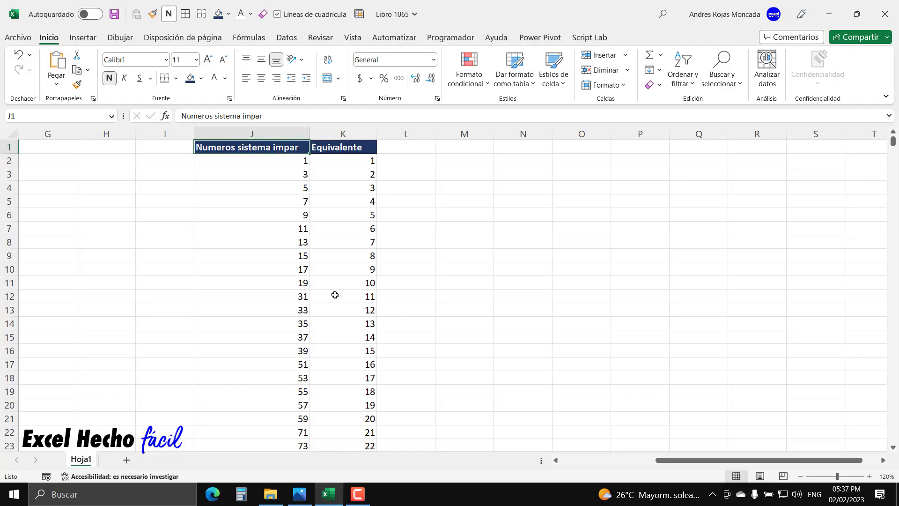
scroll(335, 299, down, 20)
scroll(337, 323, down, 7)
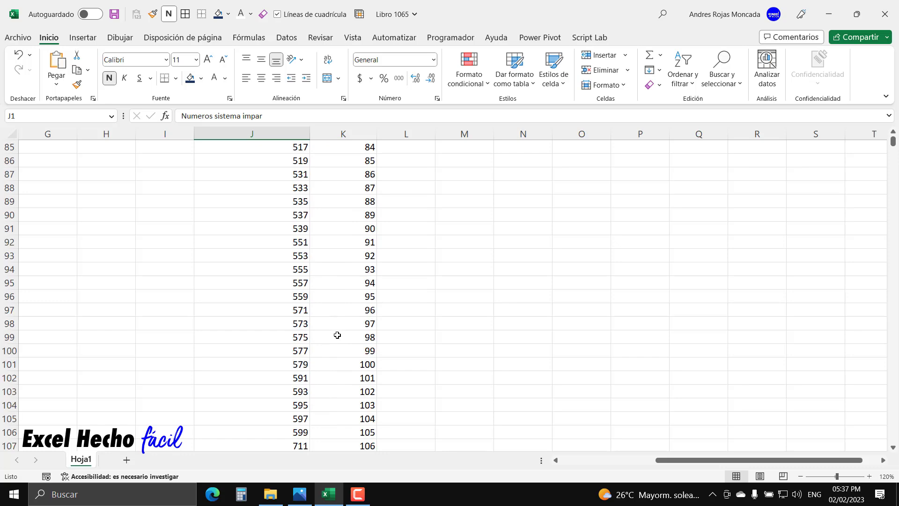
drag(893, 145, 895, 141)
scroll(385, 281, down, 5)
scroll(385, 282, down, 20)
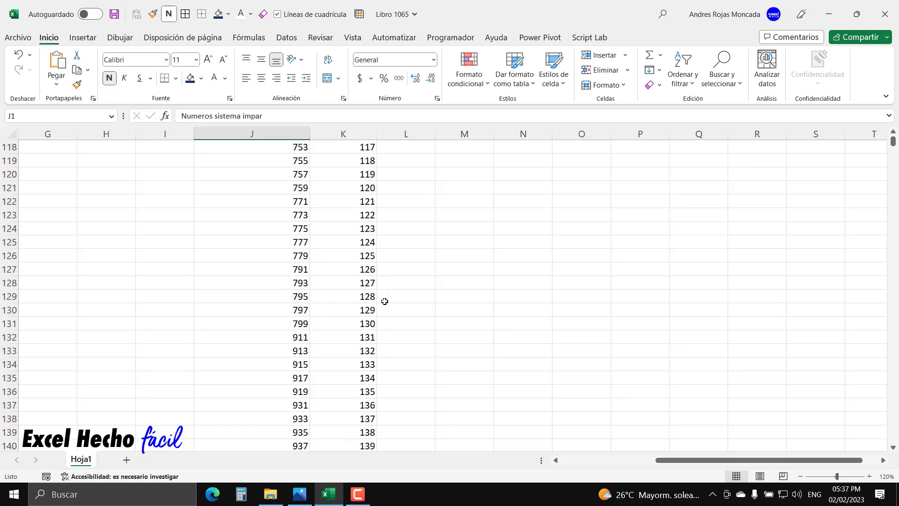
click(362, 257)
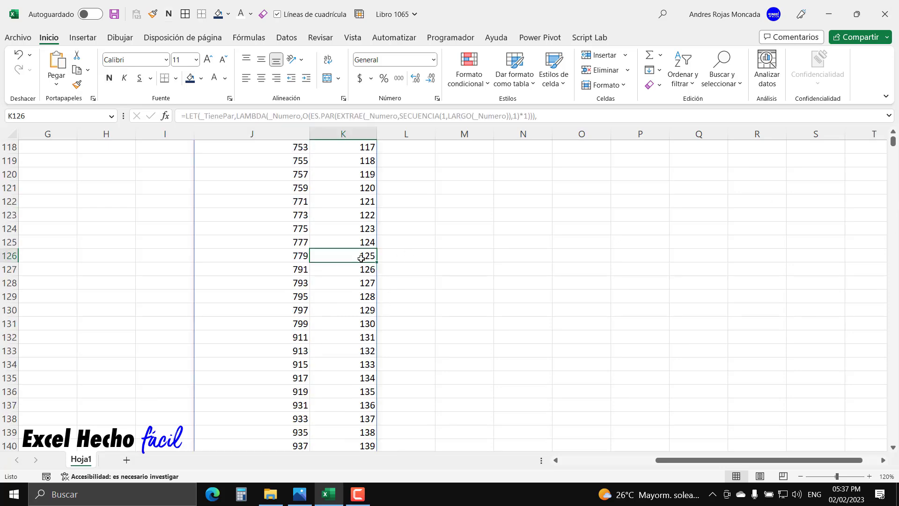
Step: Search the whole Equivalente column, from K2 to its last row, for 1919 and close the search
key(ctrl+Up)
key(Down)
key(ctrl+shift+Down)
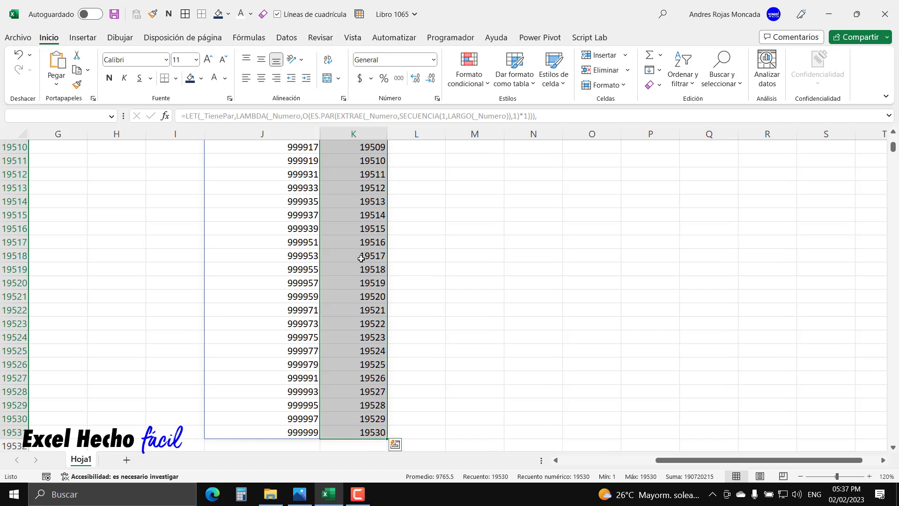
key(ctrl+b)
text(395)
key(Return)
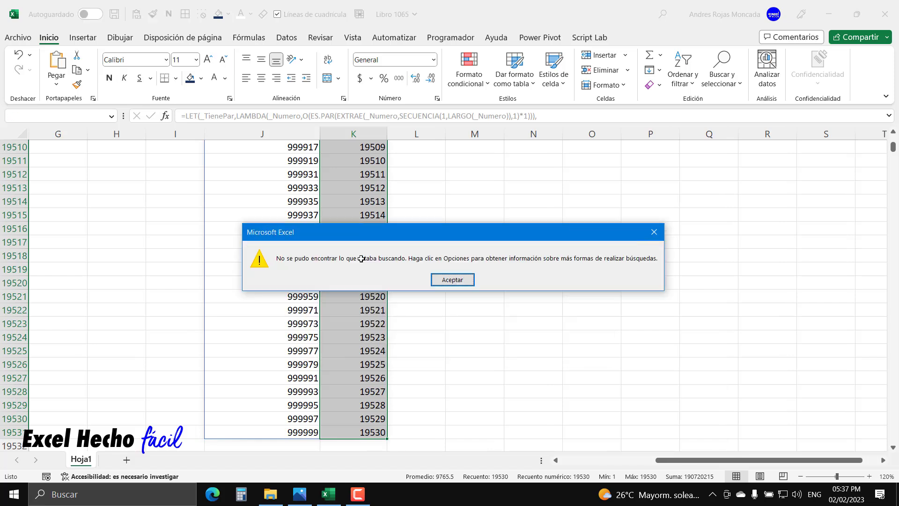
click(451, 281)
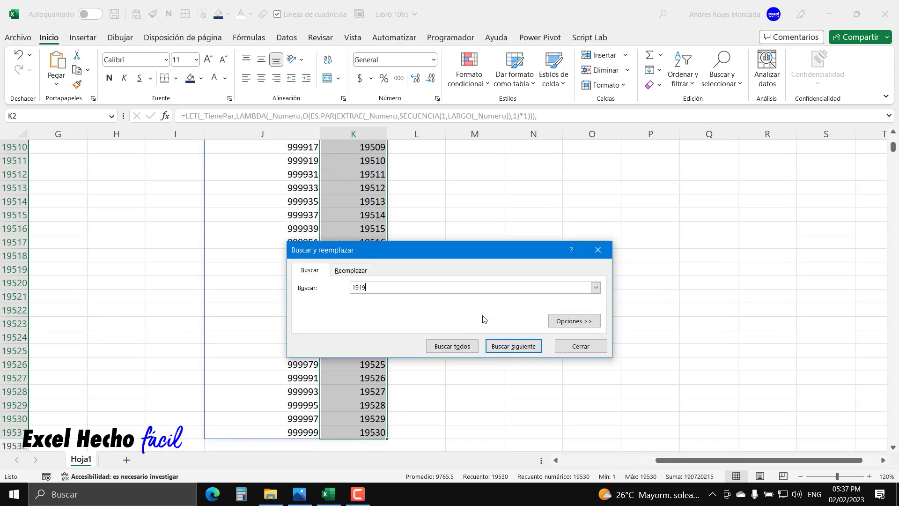
click(598, 249)
click(373, 264)
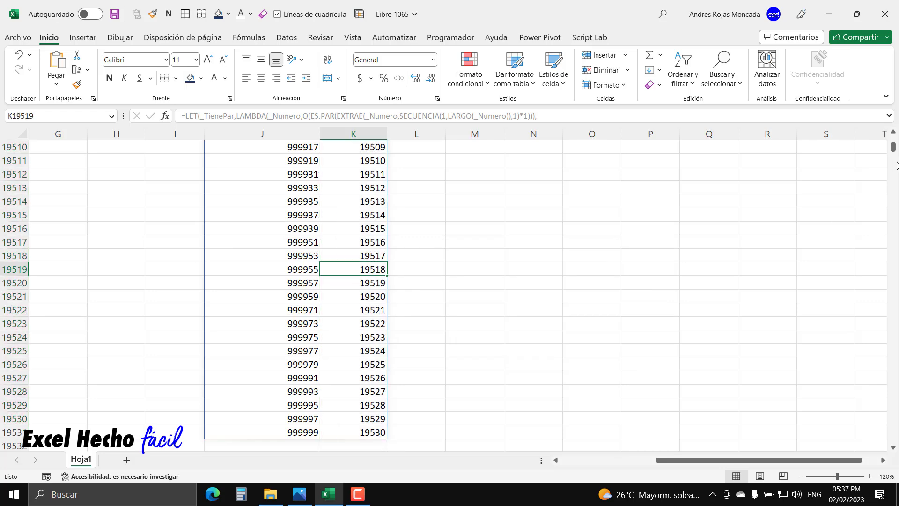
Step: Browse the Equivalente column to 1919 and examine the odd-system number beside it in column J
drag(894, 151, 894, 140)
click(362, 230)
scroll(386, 256, down, 20)
scroll(390, 255, down, 20)
scroll(393, 253, down, 20)
scroll(393, 256, down, 5)
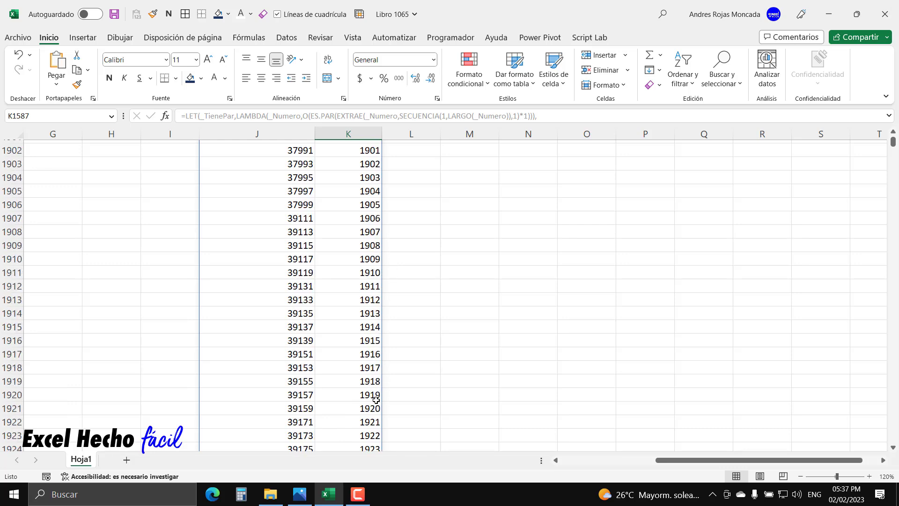
click(219, 394)
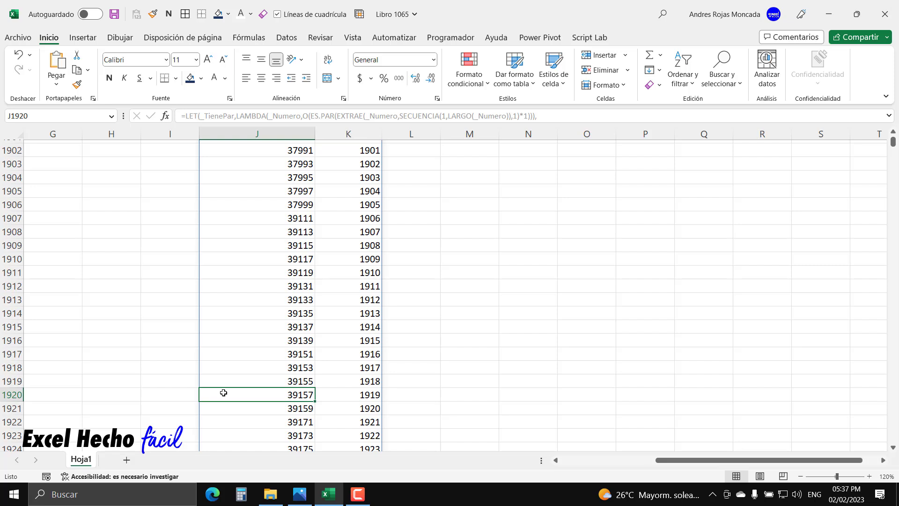
click(373, 399)
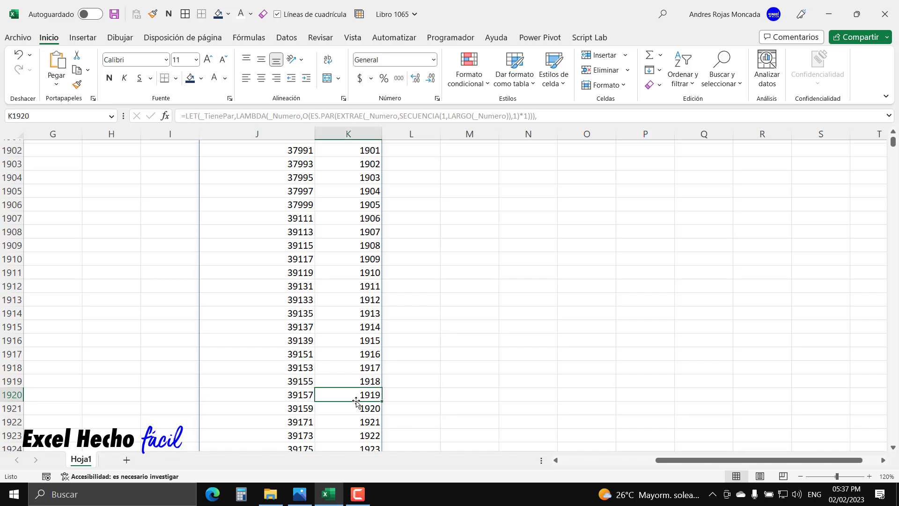
click(251, 391)
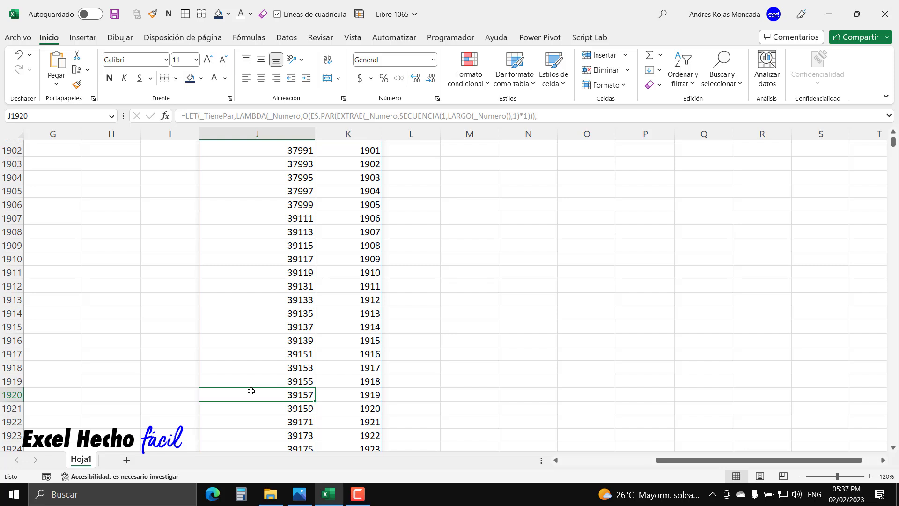
Step: Find 2023 in the Equivalente column and examine the odd-system number beside it
scroll(259, 408, down, 20)
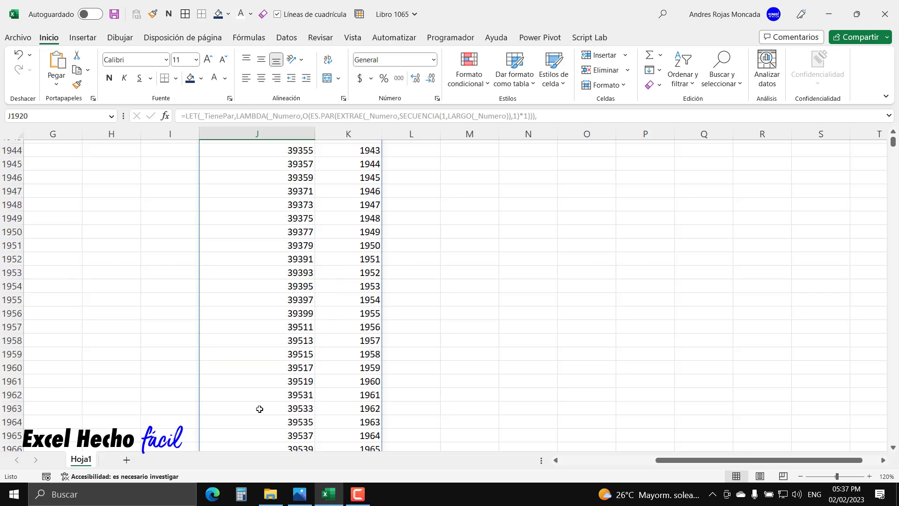
scroll(260, 409, down, 10)
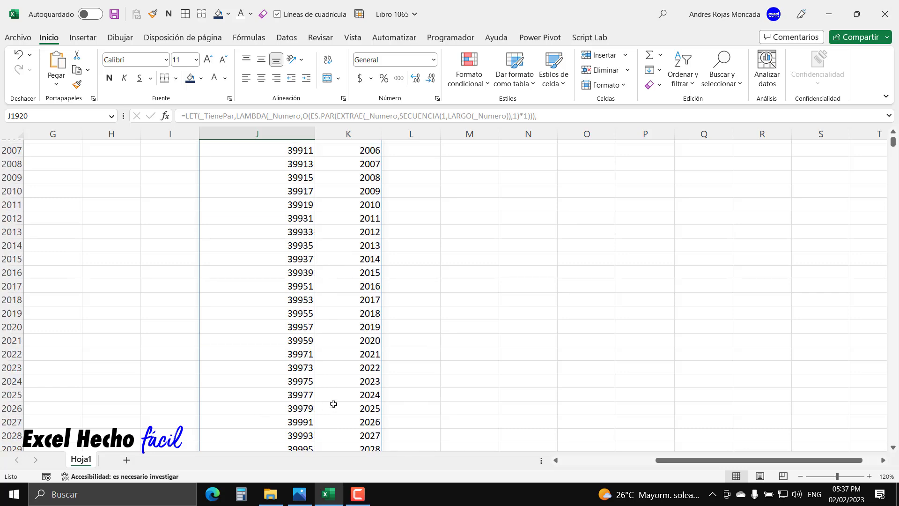
click(309, 382)
click(365, 387)
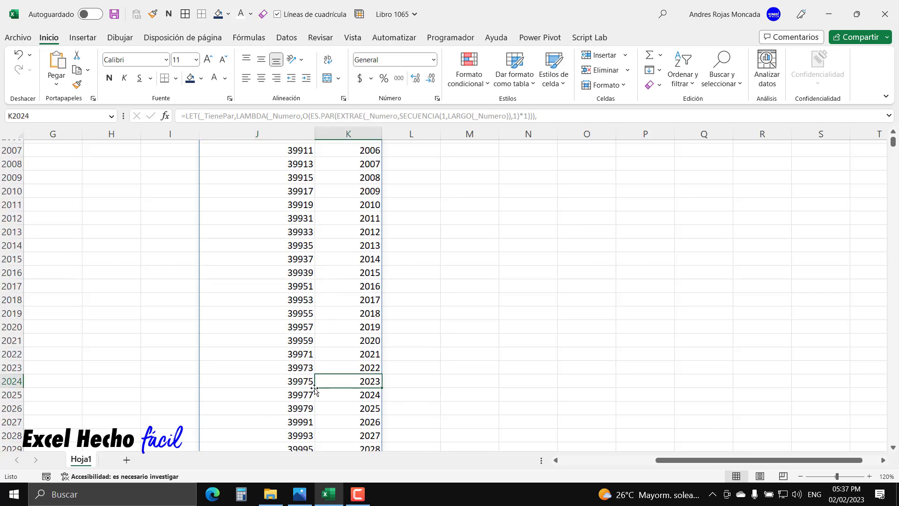
click(299, 385)
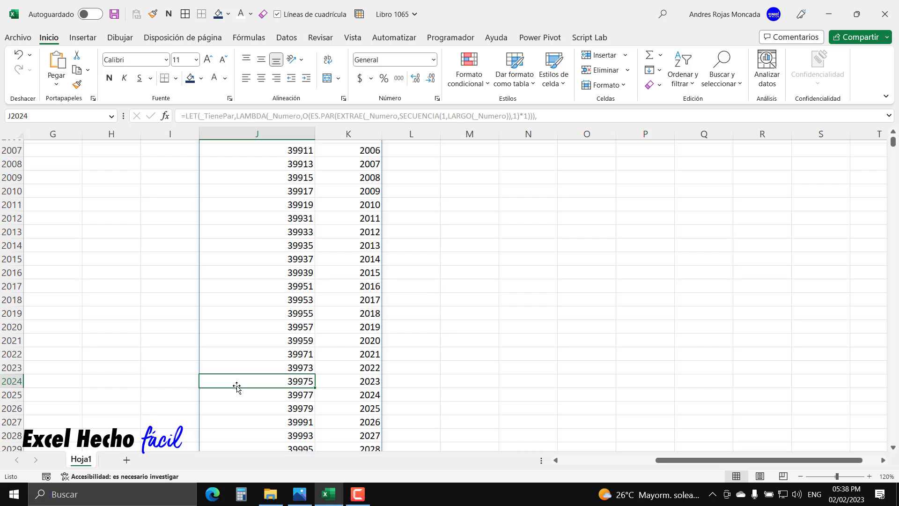
Step: Fill the 2023 equivalent and its odd-system number, cells J2024:K2024, with yellow
drag(371, 380, 299, 382)
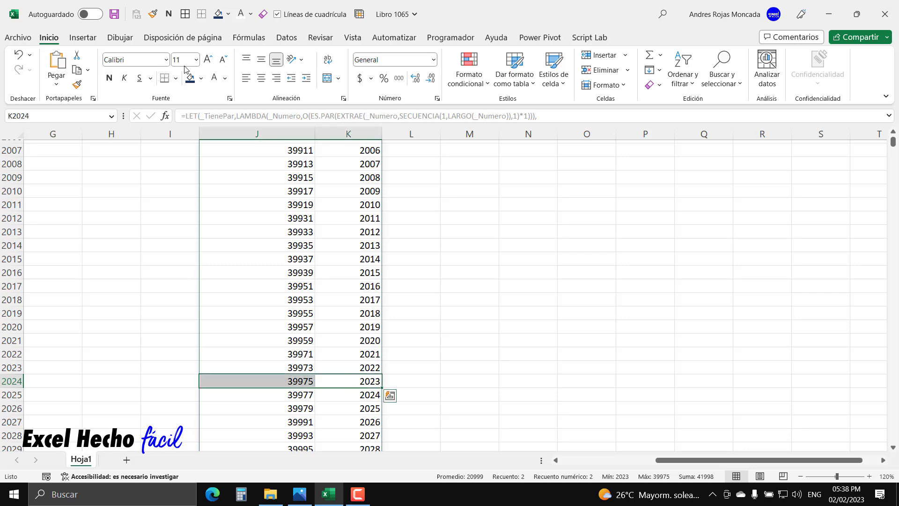
click(201, 78)
click(224, 188)
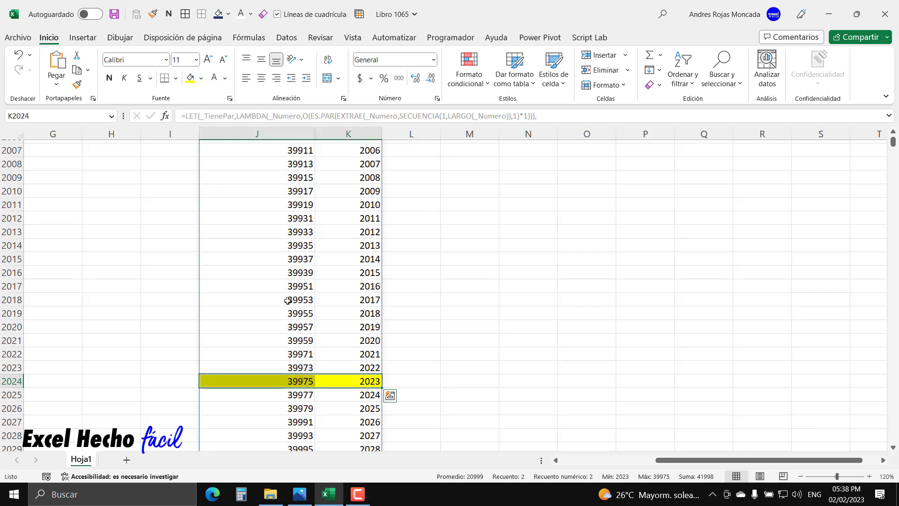
Step: Fill the 1919 equivalent and its odd-system number, cells J1920:K1920, with yellow
scroll(288, 300, up, 20)
scroll(287, 301, up, 5)
drag(358, 273, 304, 272)
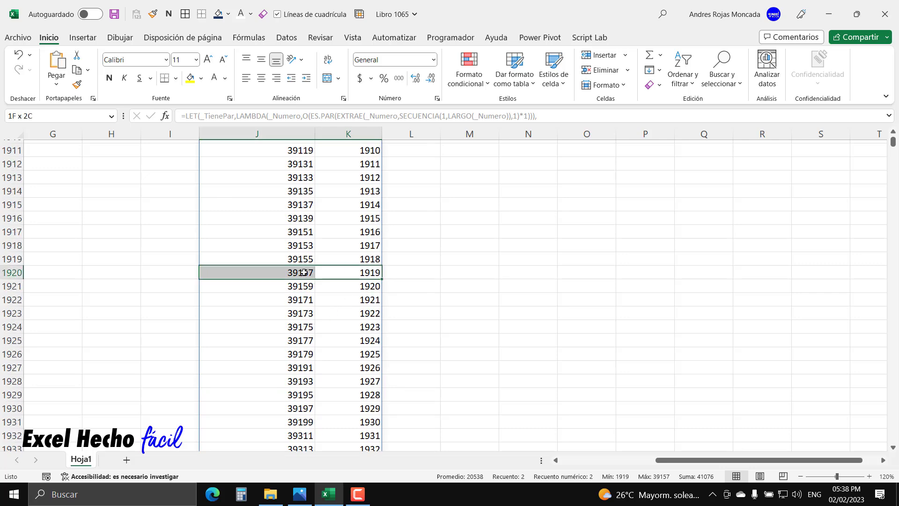
click(190, 78)
click(243, 255)
Step: Center the whole Numeros sistema impar and Equivalente table horizontally, from the J1:K1 headers to its last row
key(ctrl+Up)
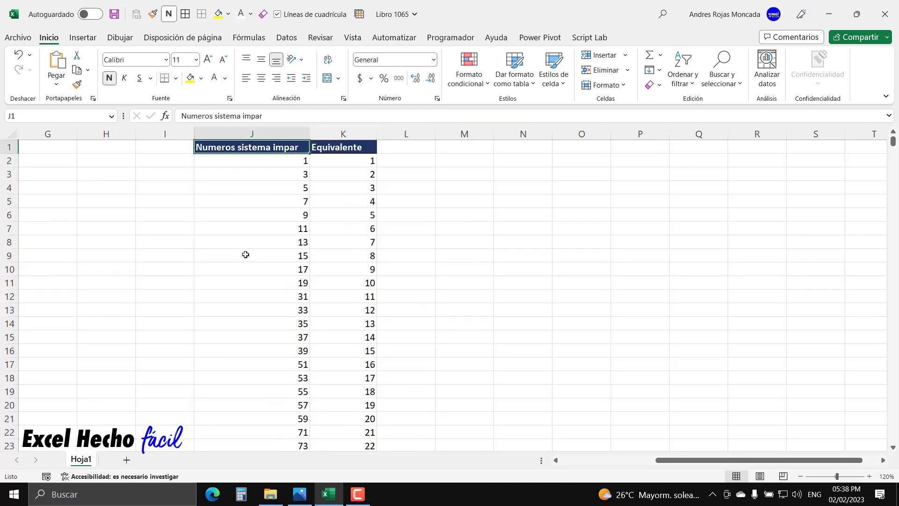
key(ctrl+Home)
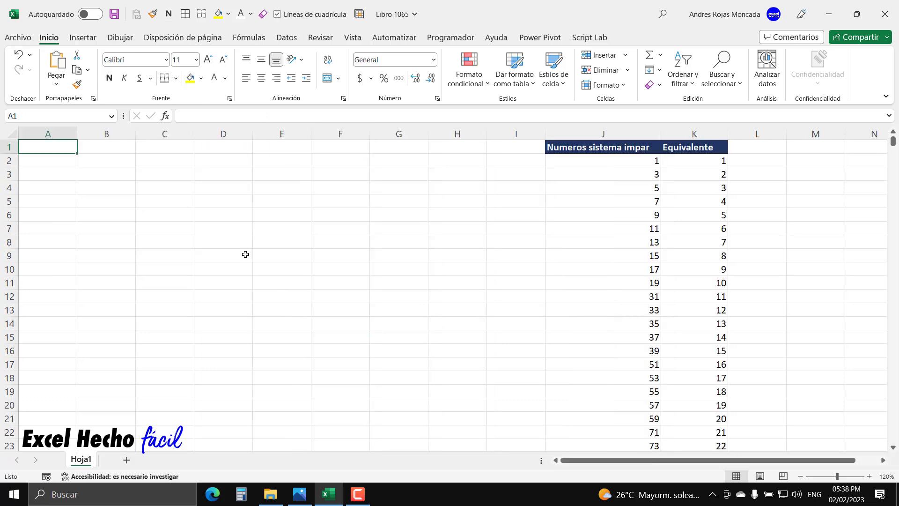
click(632, 143)
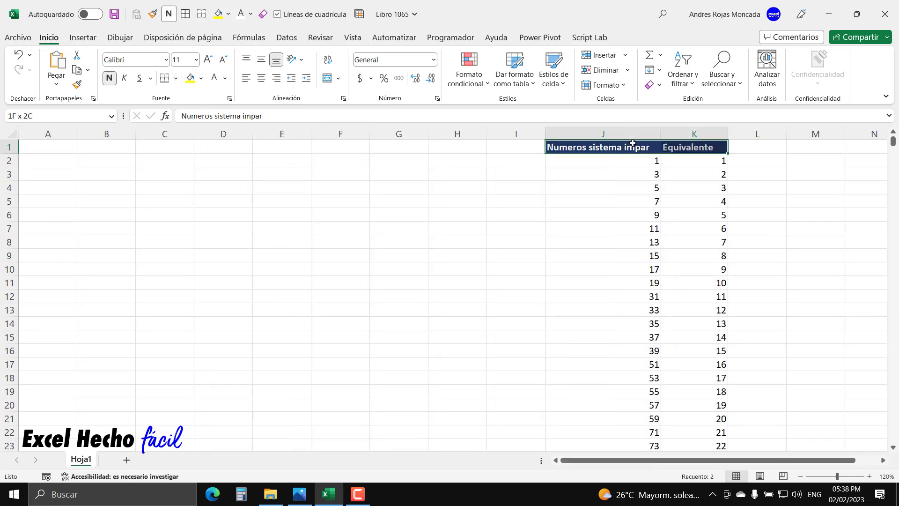
key(ctrl+shift+Right)
key(ctrl+shift+Down)
key(ctrl+BackSpace)
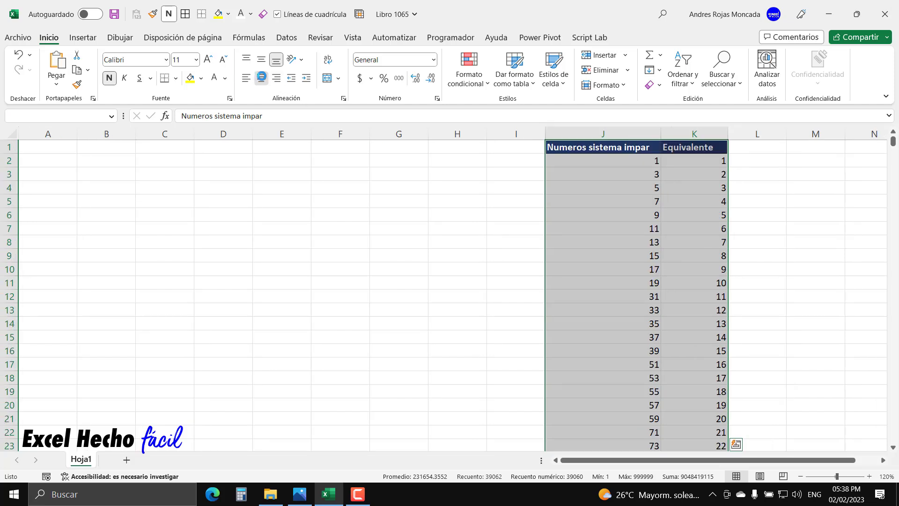
click(261, 78)
click(628, 175)
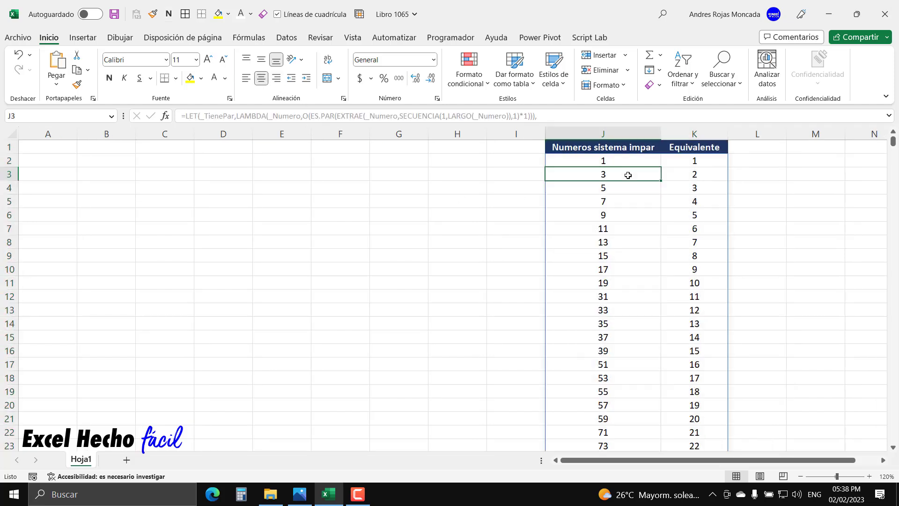
Step: Enter the header Numero B10 in A1 and copy the header formatting of J1 onto it
key(ctrl+Home)
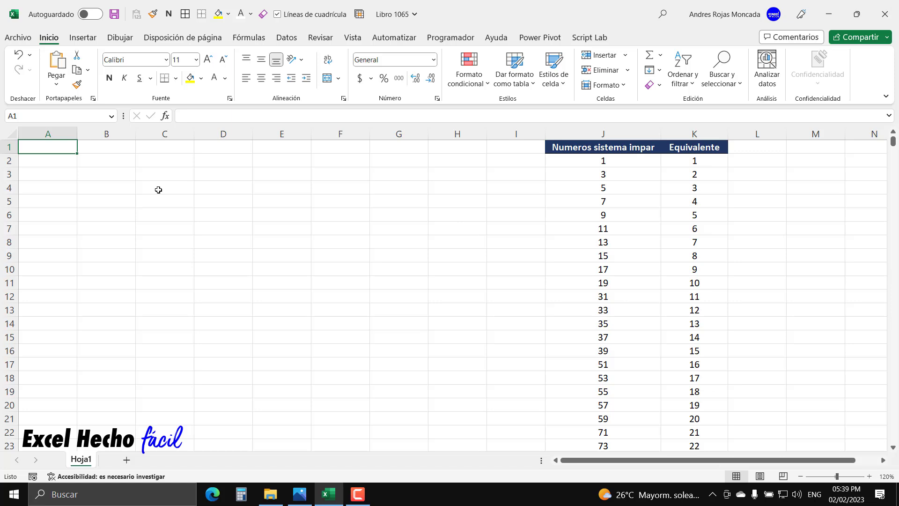
text(Nu)
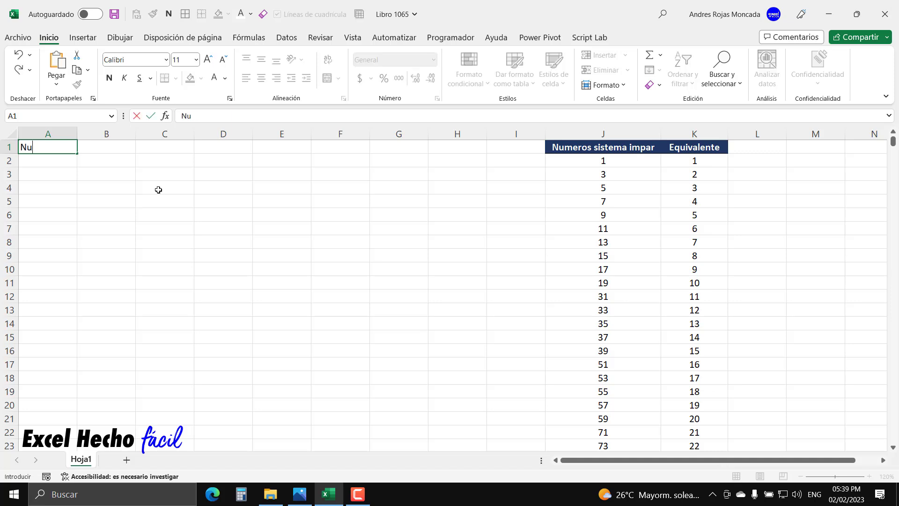
text(mero B10)
key(Return)
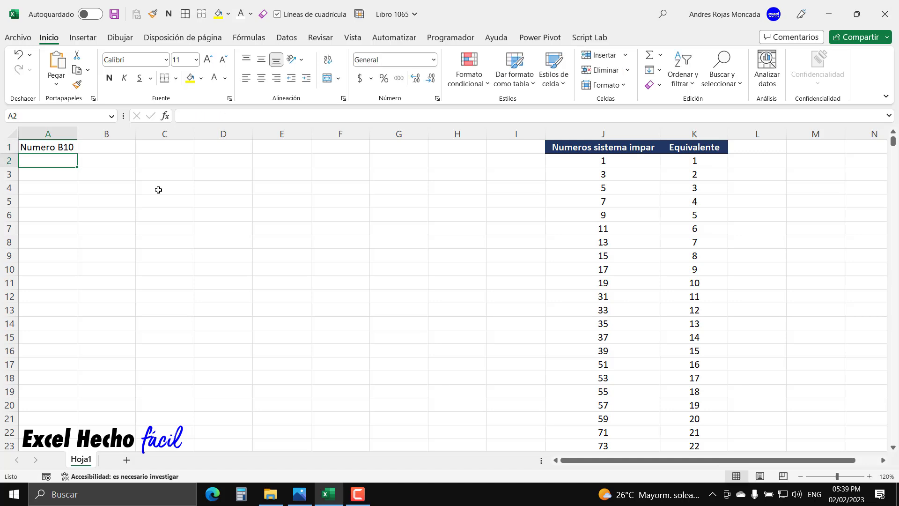
click(557, 146)
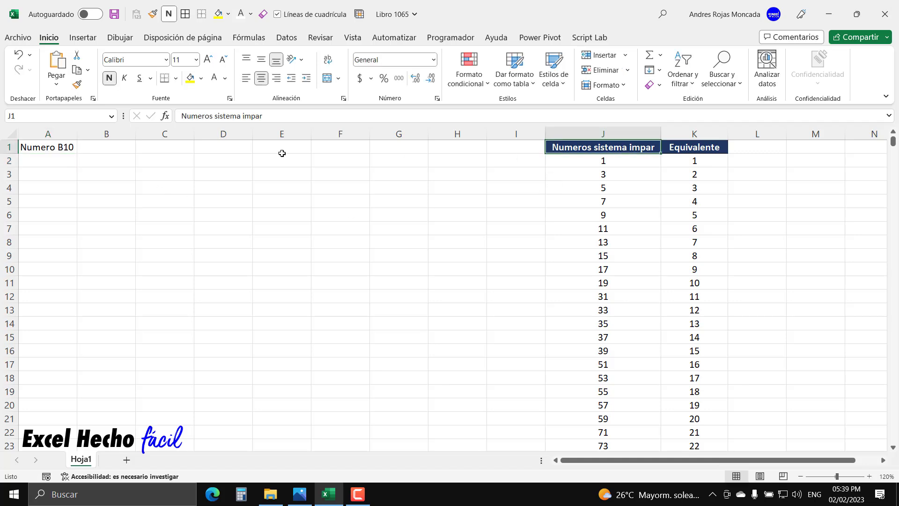
click(77, 84)
click(56, 147)
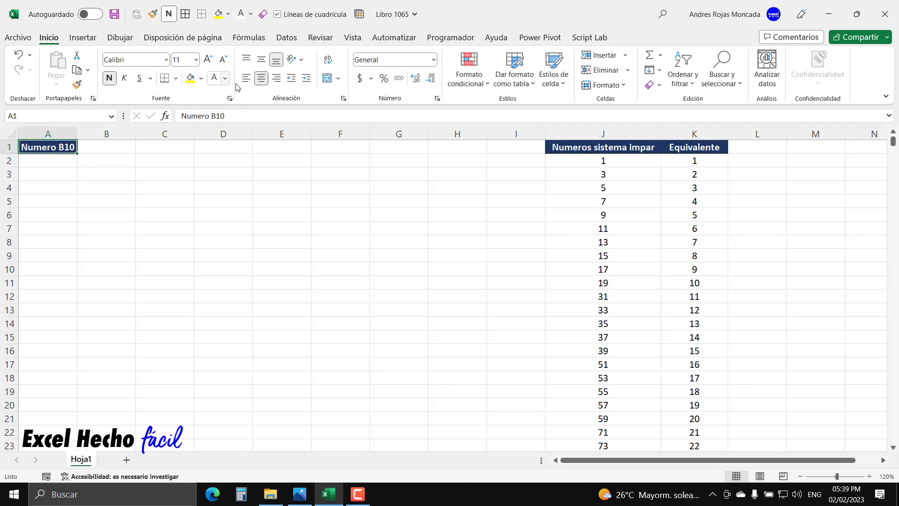
Step: Enter the header Numero B5 in B1 and copy the formatting of the Numero B10 header onto it
click(99, 143)
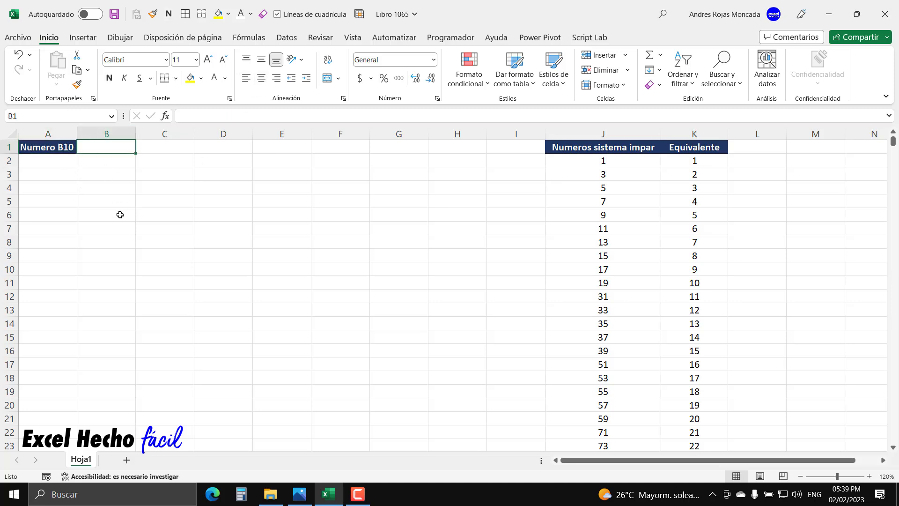
text(Numero B5)
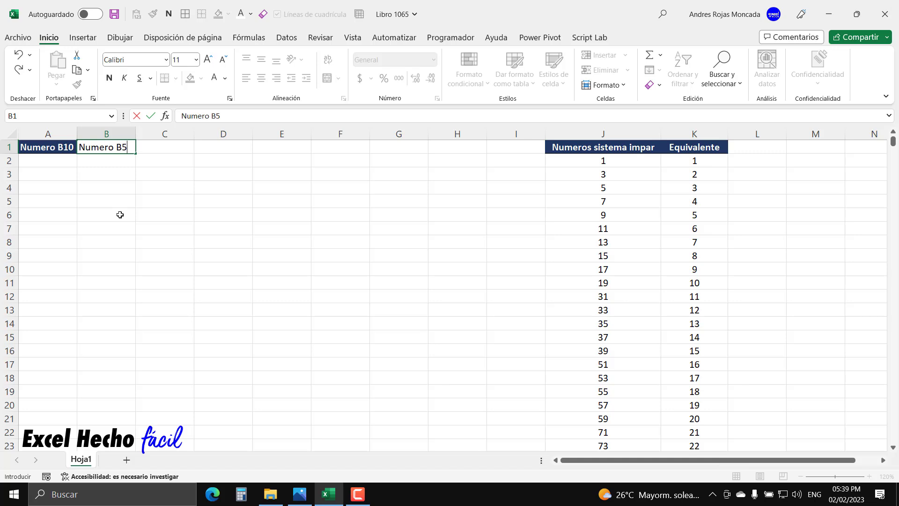
key(Return)
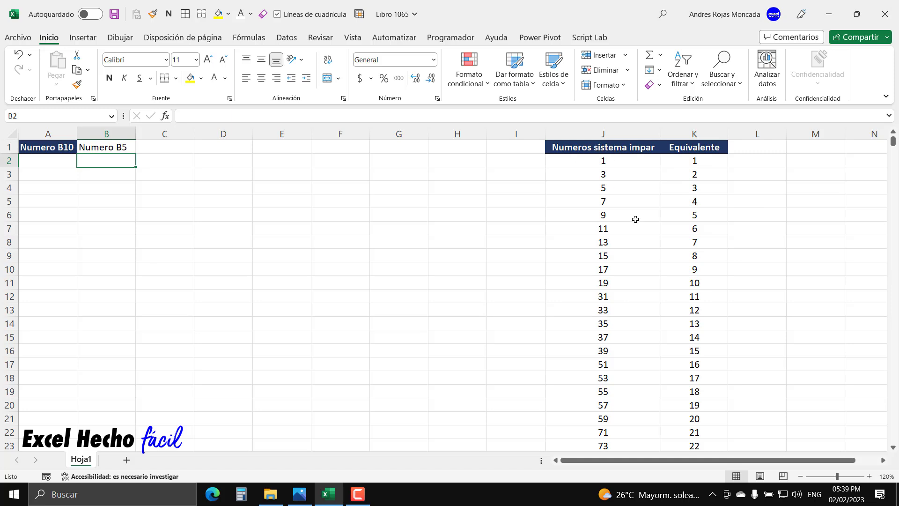
drag(612, 161, 609, 354)
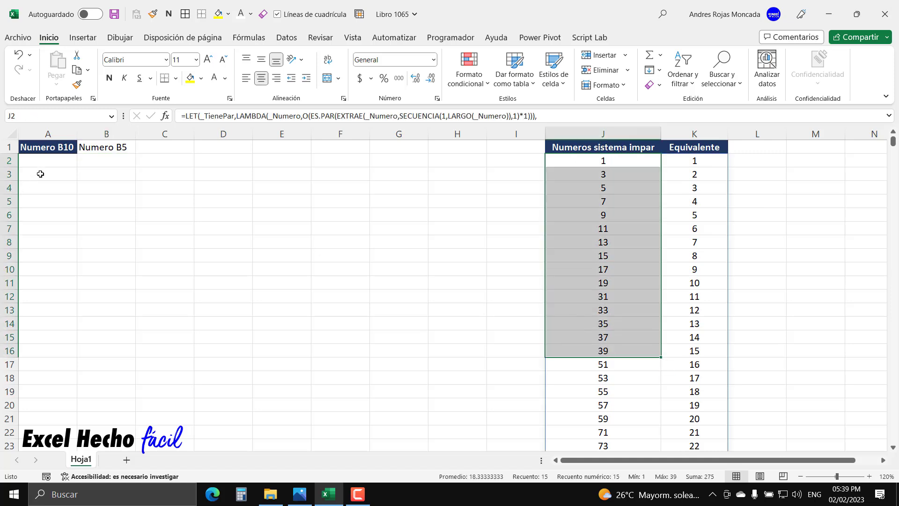
click(100, 150)
click(68, 148)
click(77, 84)
click(104, 148)
Step: Fill A2:A17 with the series 1 to 16, starting from 1 and 2, and center the numbers
click(62, 166)
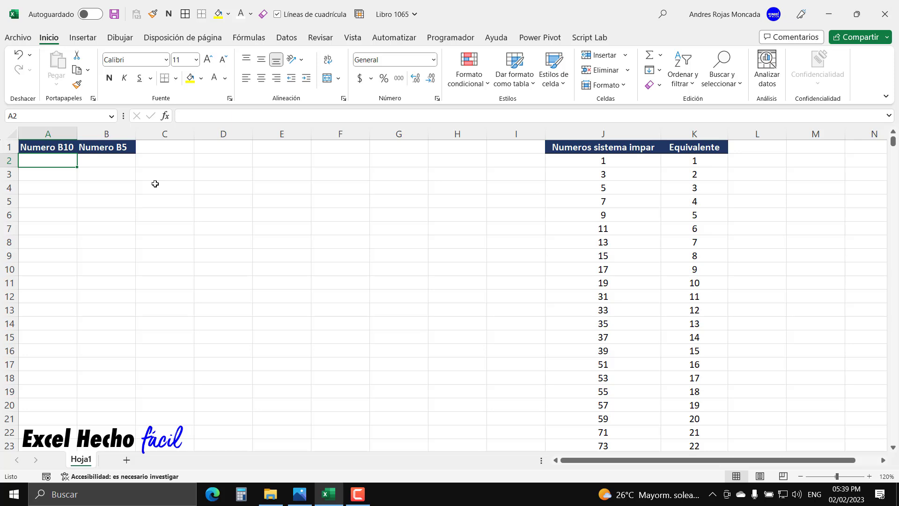
text(1)
key(Return)
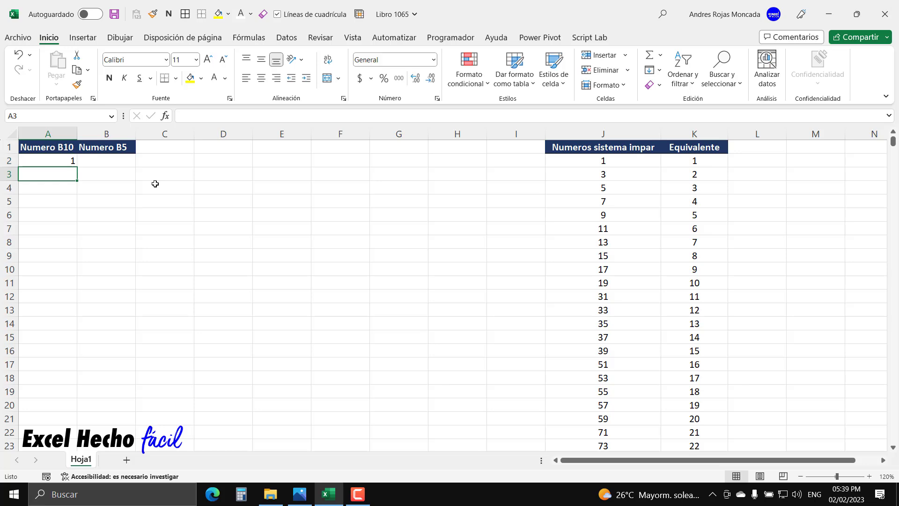
text(2)
key(Return)
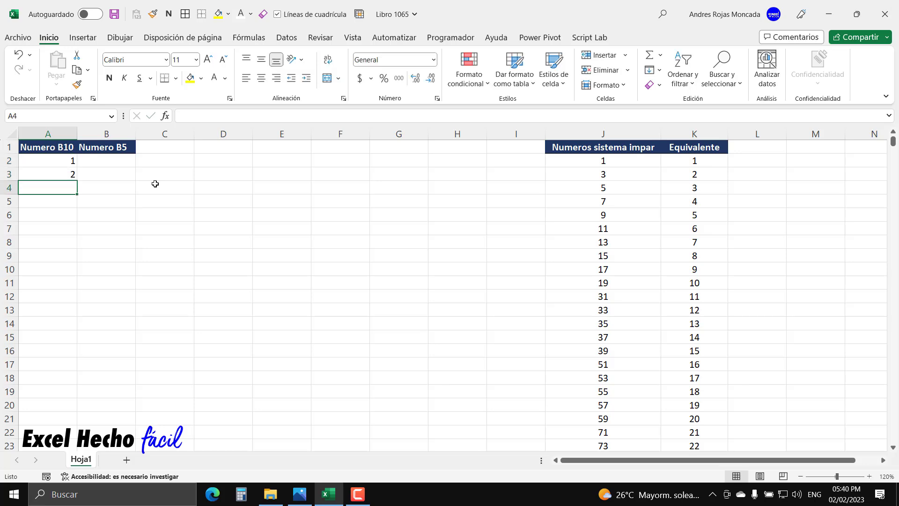
drag(70, 160, 73, 371)
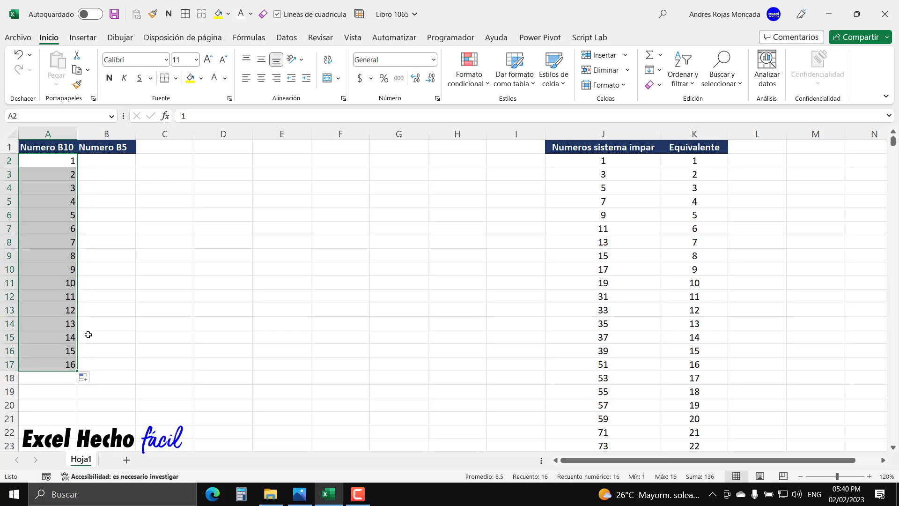
click(262, 78)
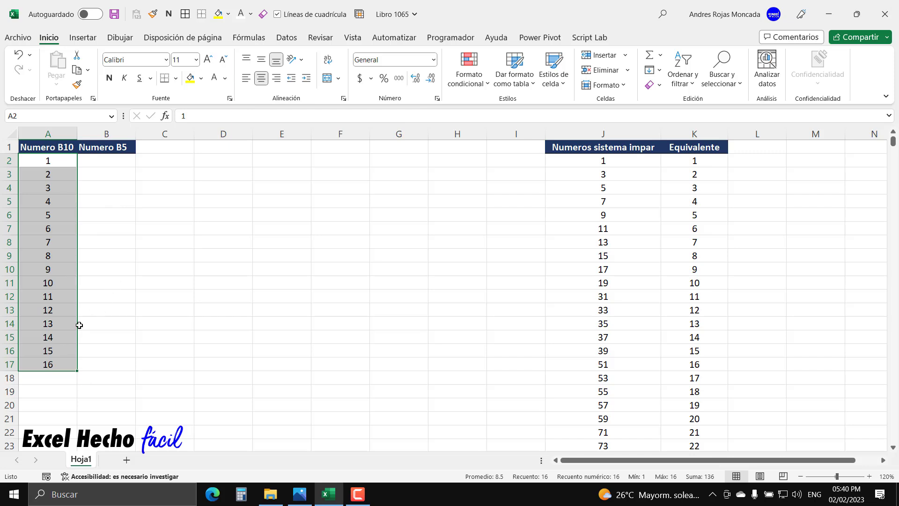
Step: Enter 1919, 2023, 2791 and 2180 below the series, in cells A18 to A21
click(63, 377)
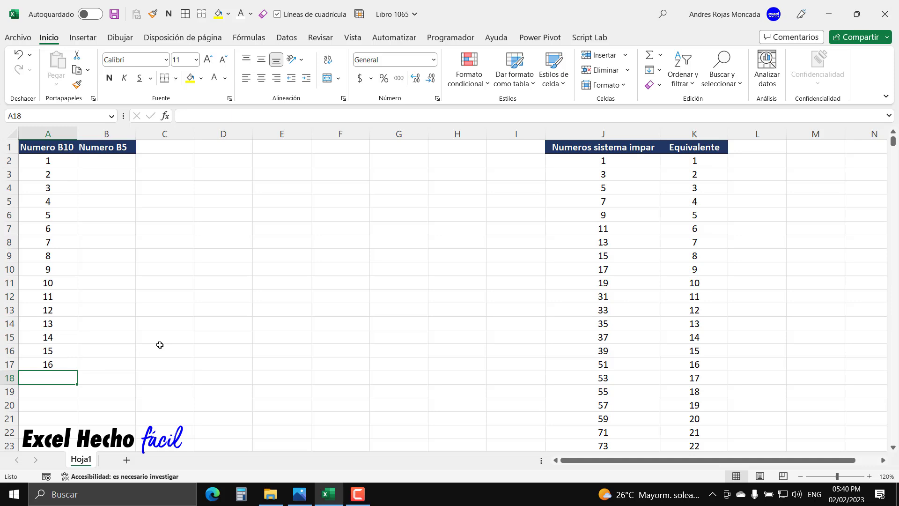
text(19)
key(Return)
key(Up)
text(1919)
key(Return)
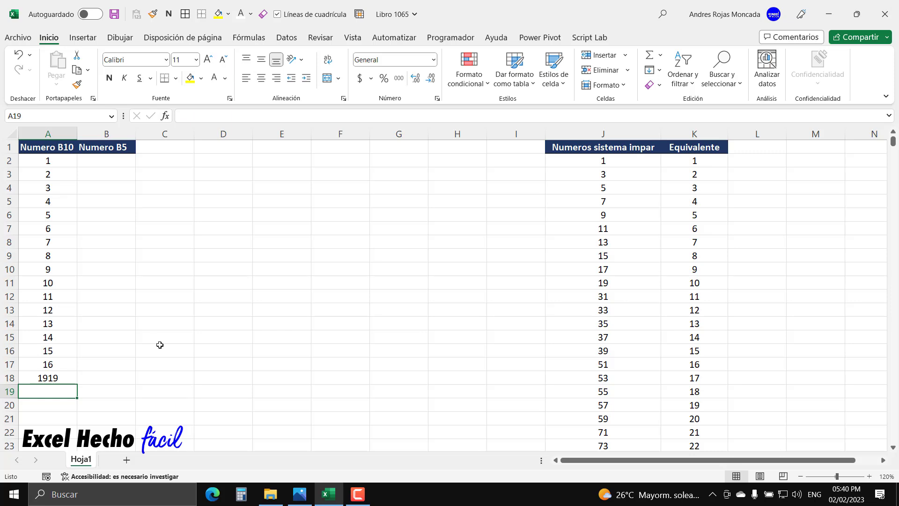
text(2023)
key(Return)
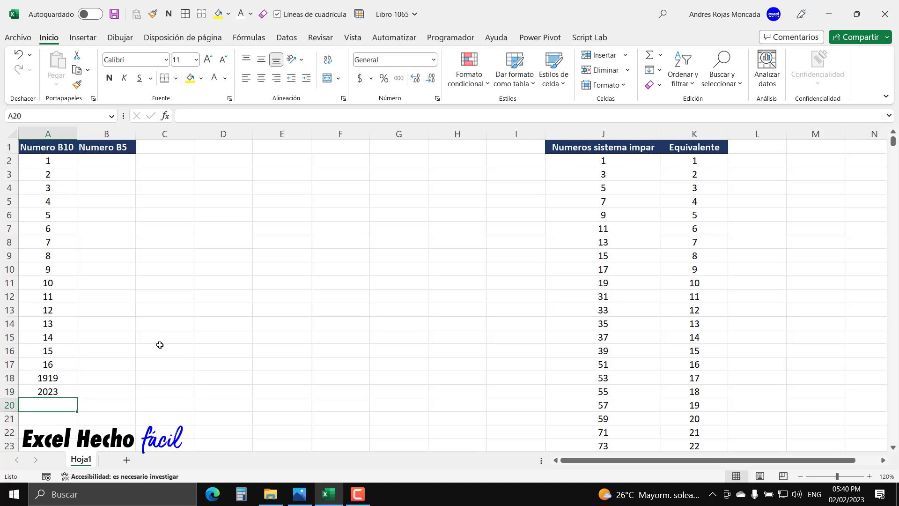
text(2791)
key(Return)
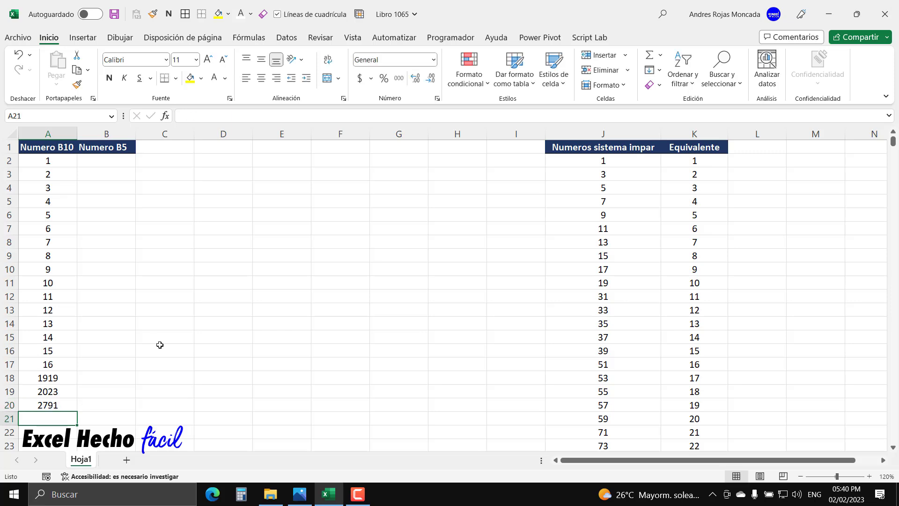
text(2180)
key(Return)
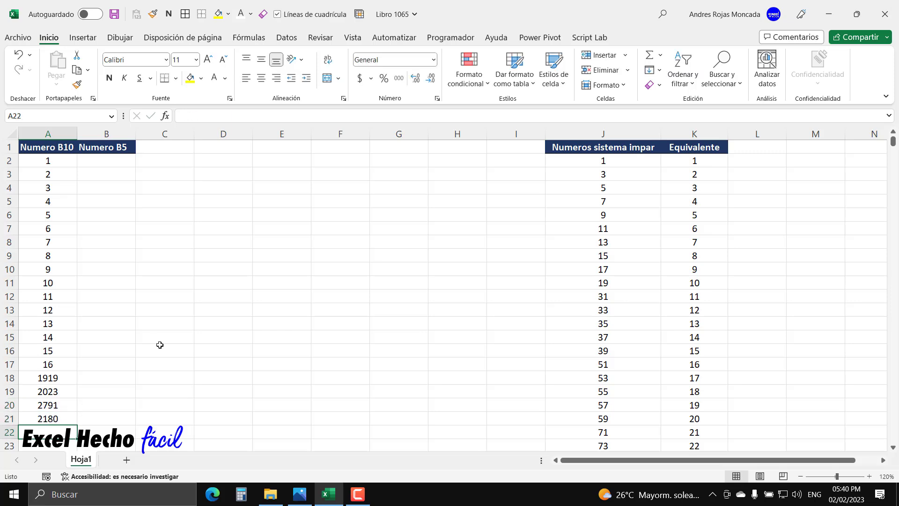
drag(59, 378, 58, 420)
Step: Enter the formula =BASE(A2,5) in B2 to convert the decimal number to base 5
click(133, 164)
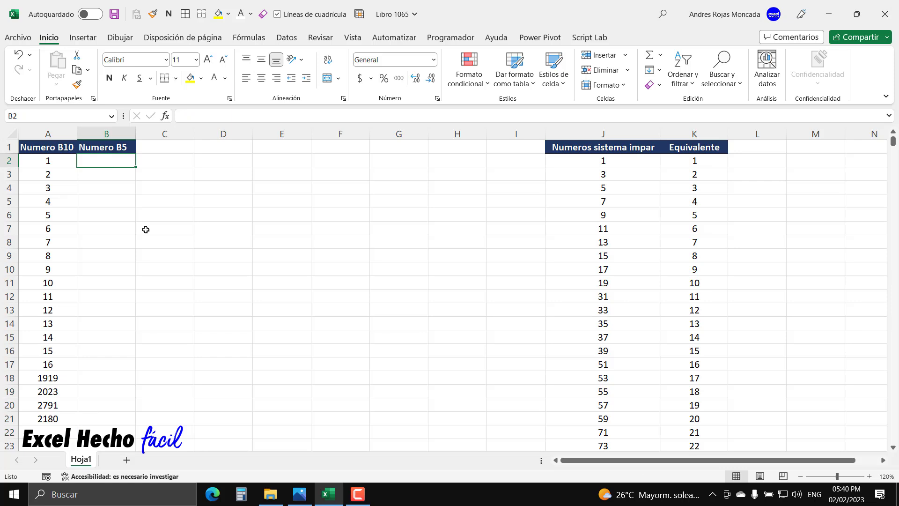
text(=)
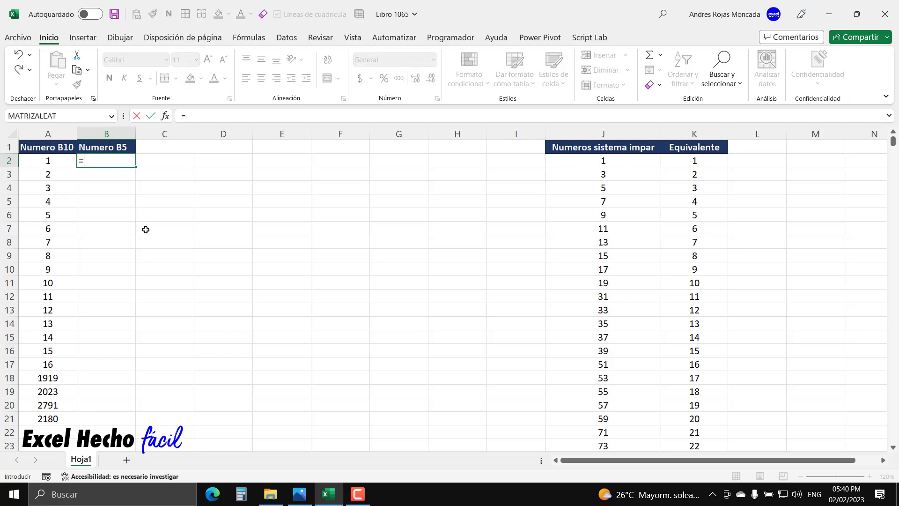
text(base)
key(Tab)
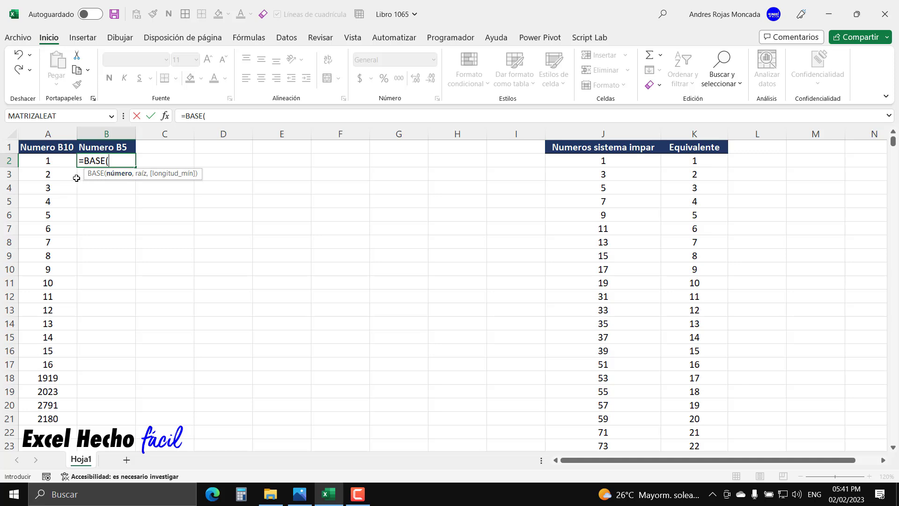
click(47, 162)
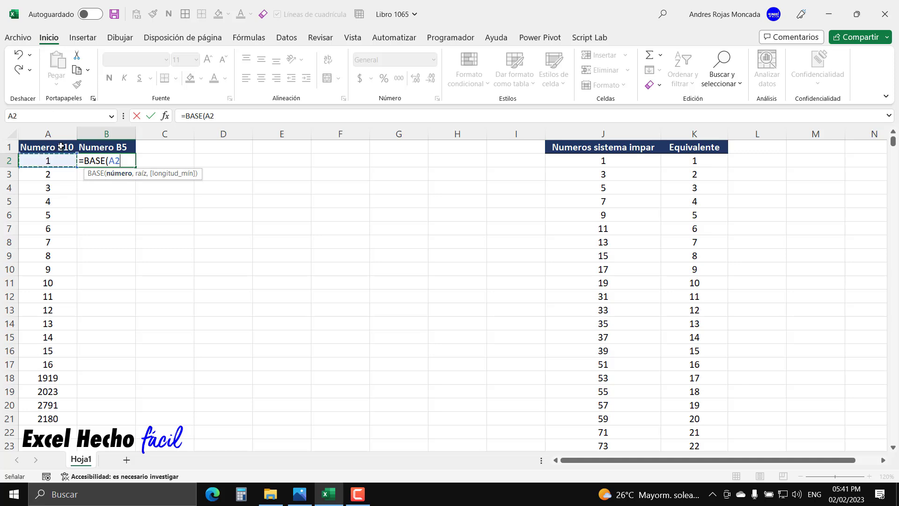
text(,5)
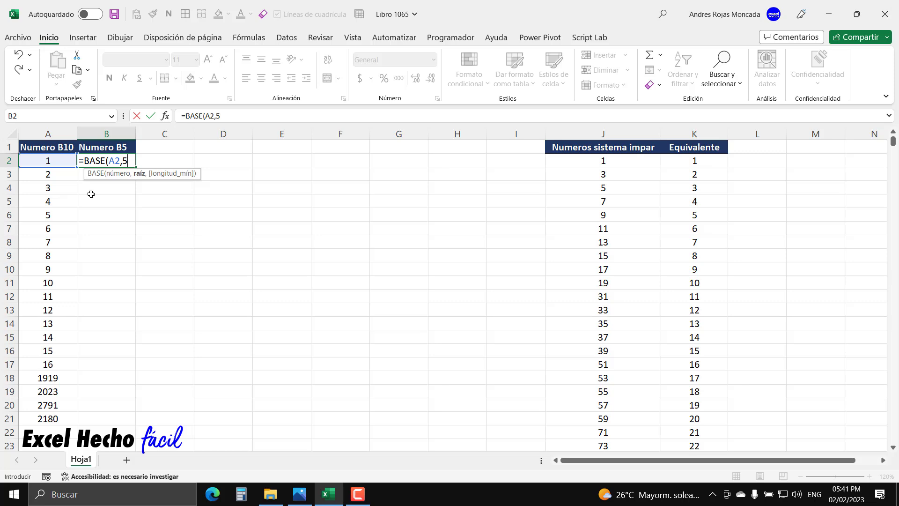
text())
key(Return)
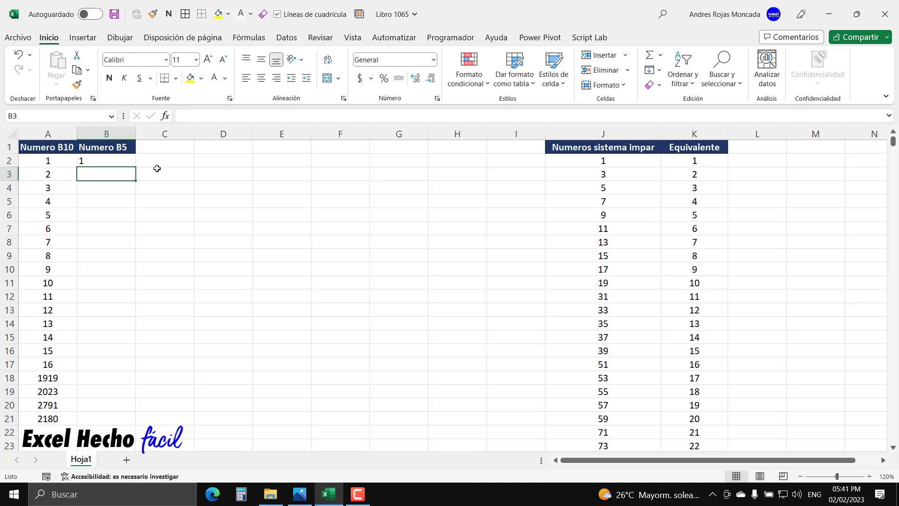
Step: Copy the base 5 formula from B2 down to B21 and center the range A1:B21
key(Up)
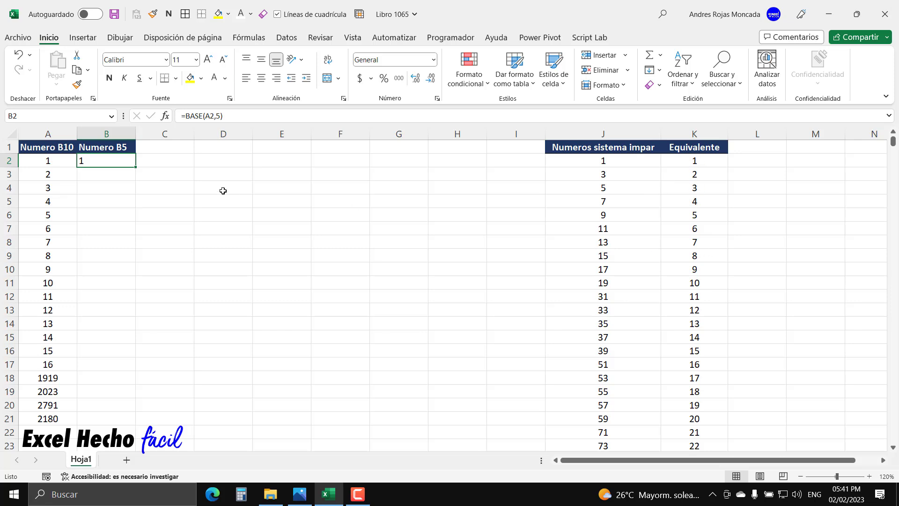
drag(136, 167, 140, 424)
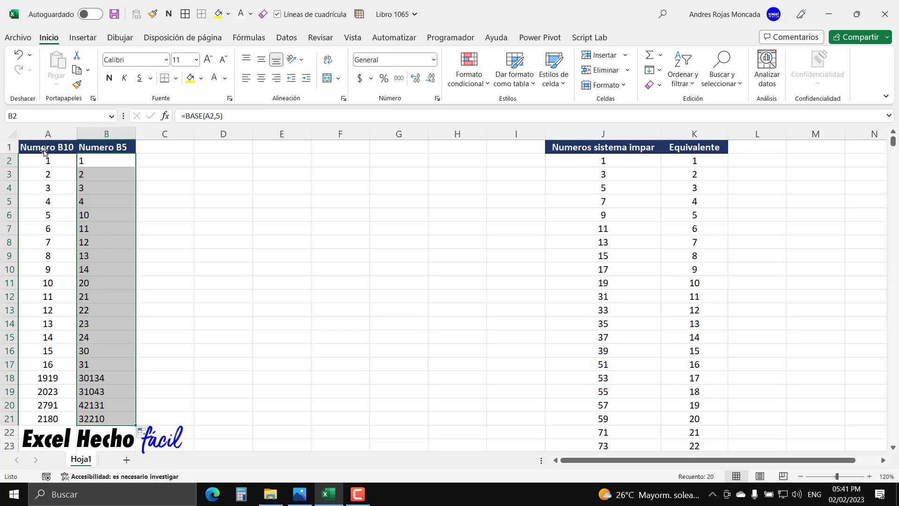
drag(49, 147, 111, 419)
click(260, 78)
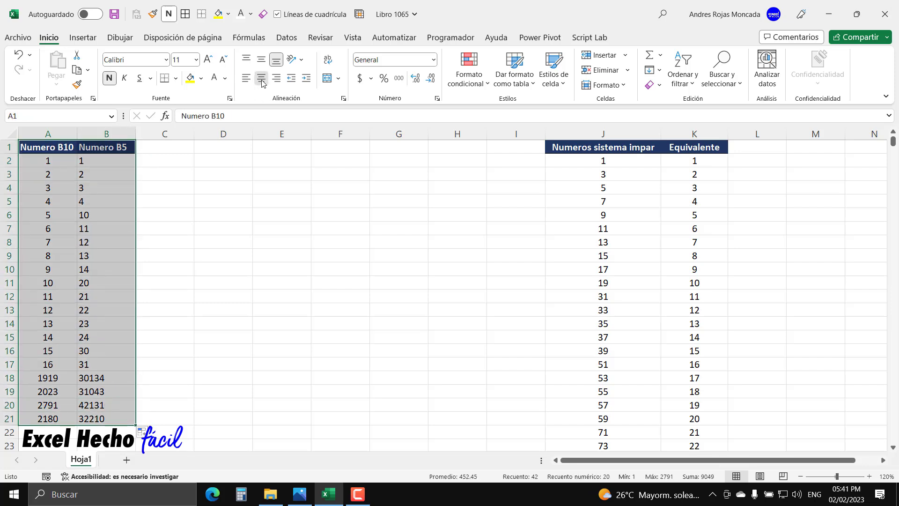
click(68, 164)
Step: Set the width of column C to 5
right_click(167, 135)
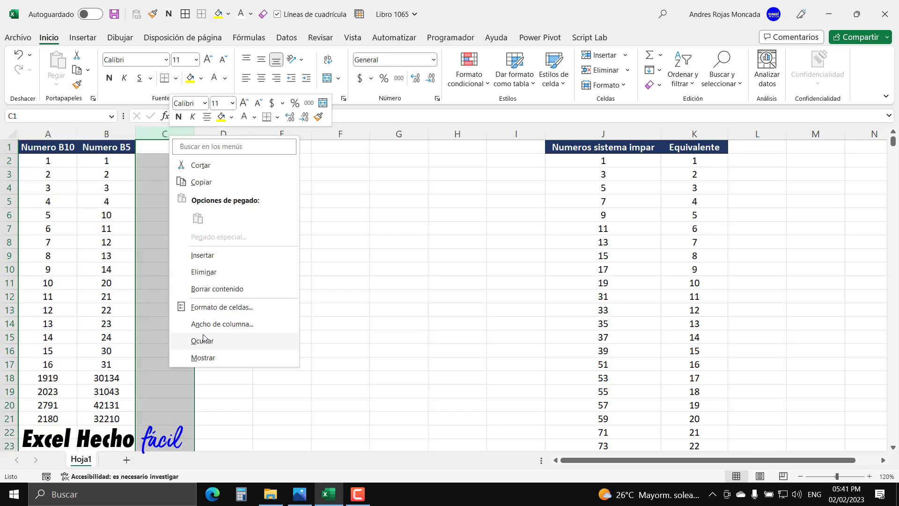
click(206, 325)
text(5)
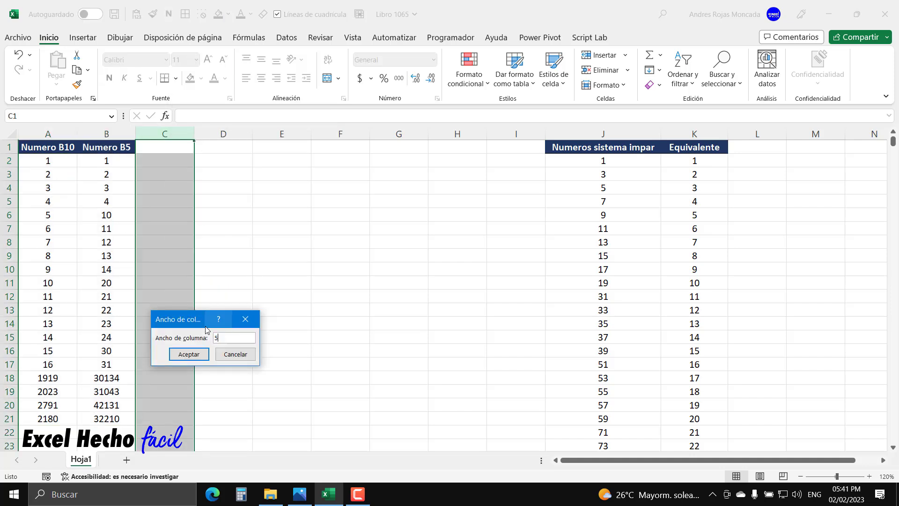
key(Return)
Step: Enter the label Numero in D1 and the value 2023 in E1
click(200, 149)
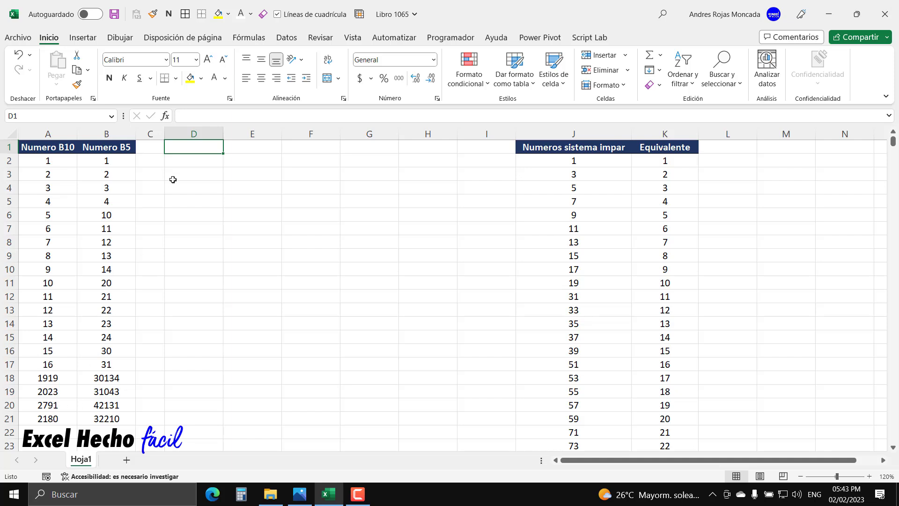
text(Numer)
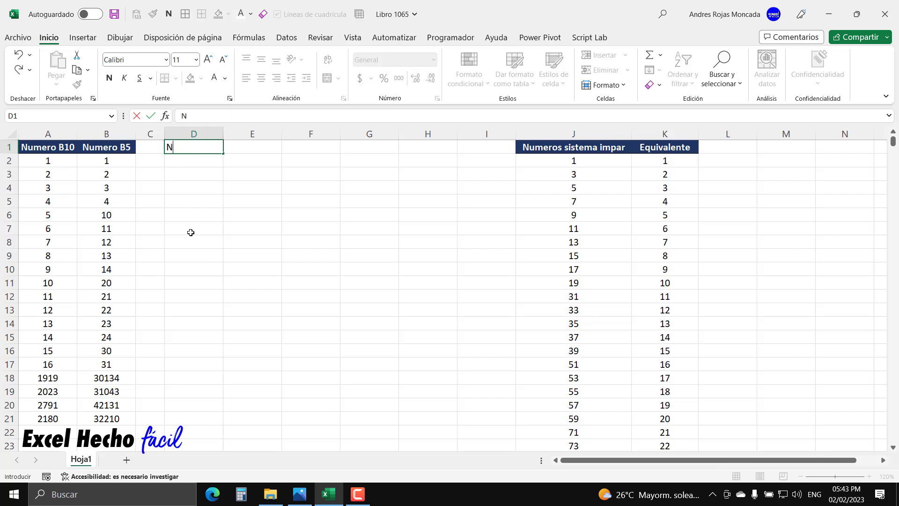
key(BackSpace)
key(BackSpace)
key(BackSpace)
key(BackSpace)
text(umero)
key(ctrl+Return)
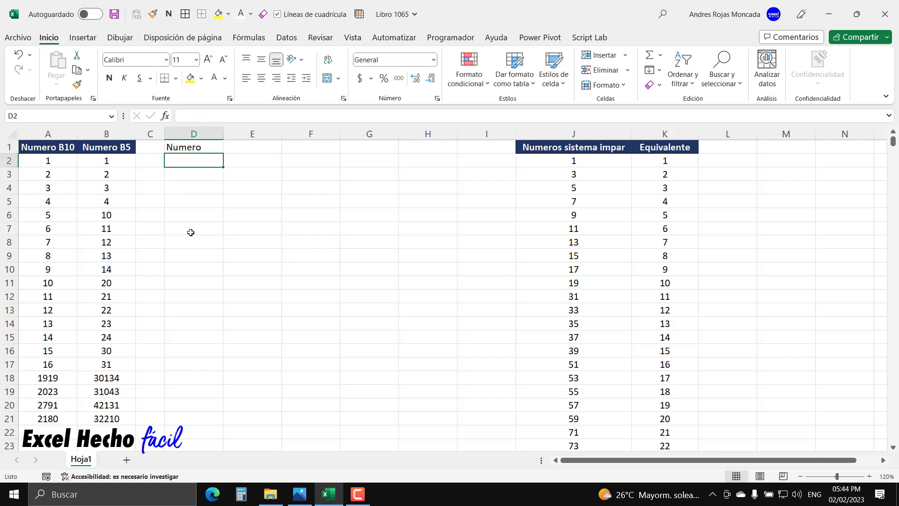
click(257, 148)
text(2023)
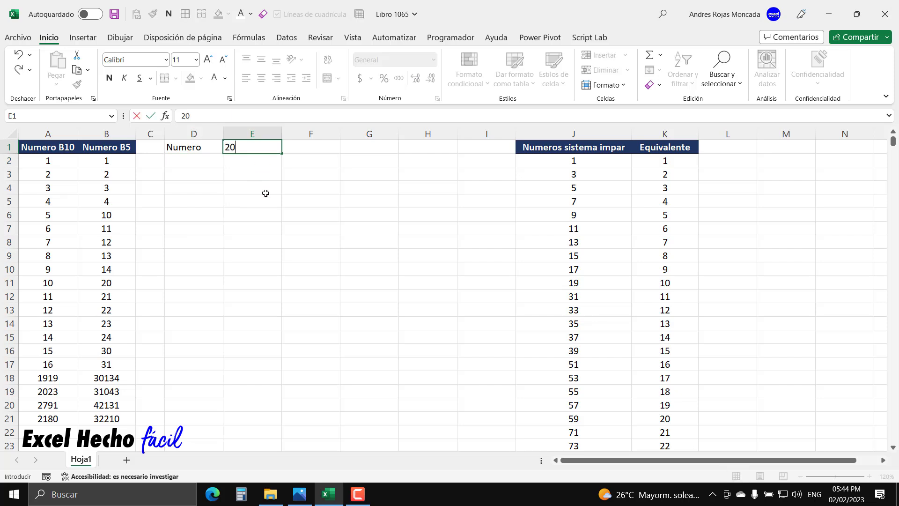
key(Return)
Step: Copy the header formatting of B1 to D1 and fill cell E1 with light blue
click(106, 147)
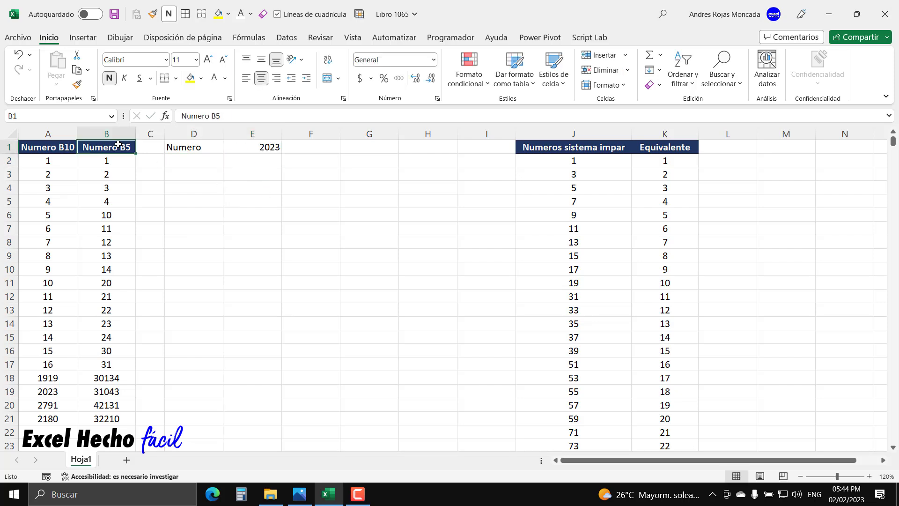
click(77, 84)
click(190, 148)
click(248, 147)
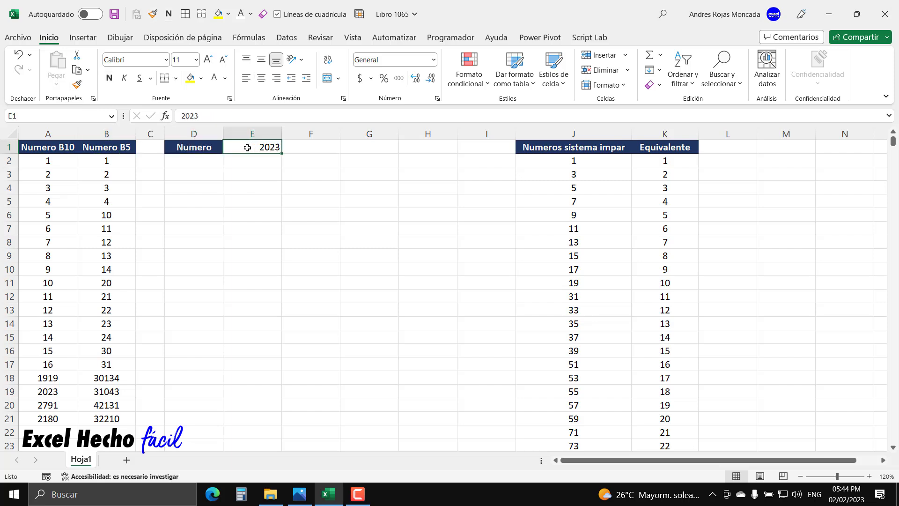
click(201, 78)
click(226, 120)
click(234, 172)
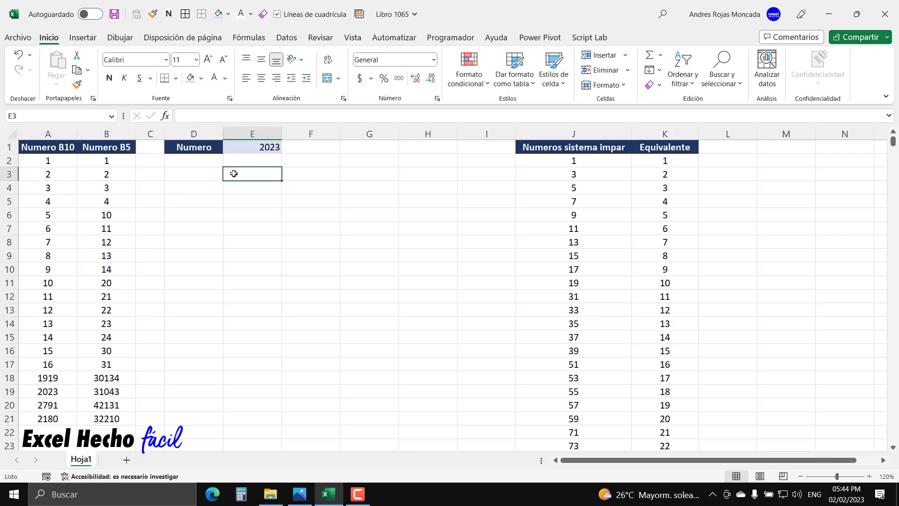
click(227, 149)
Step: Enter the header Numero in D3 and give it the same formatting as D1
click(219, 176)
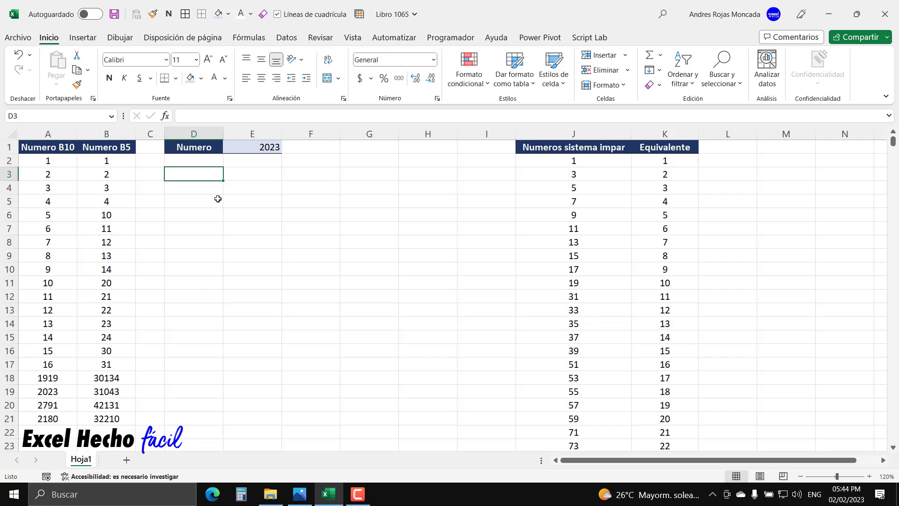
text(Numero)
key(Return)
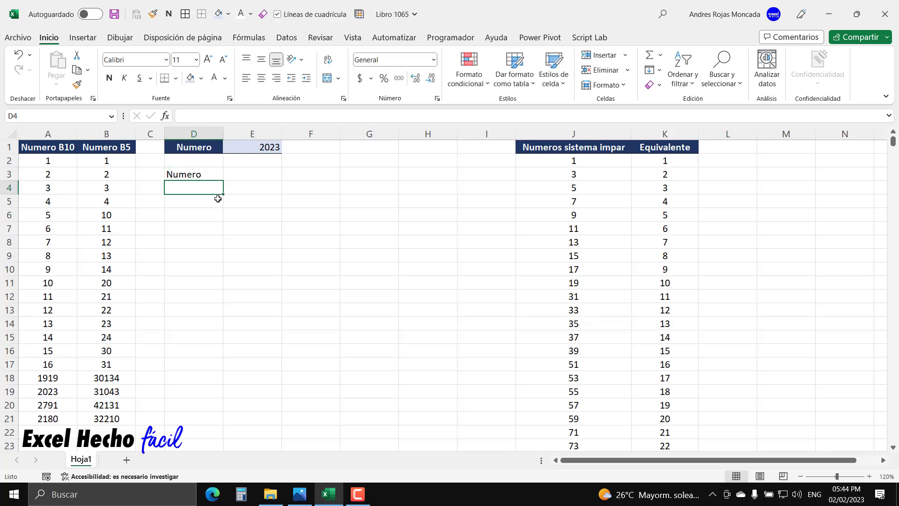
key(Up)
click(198, 147)
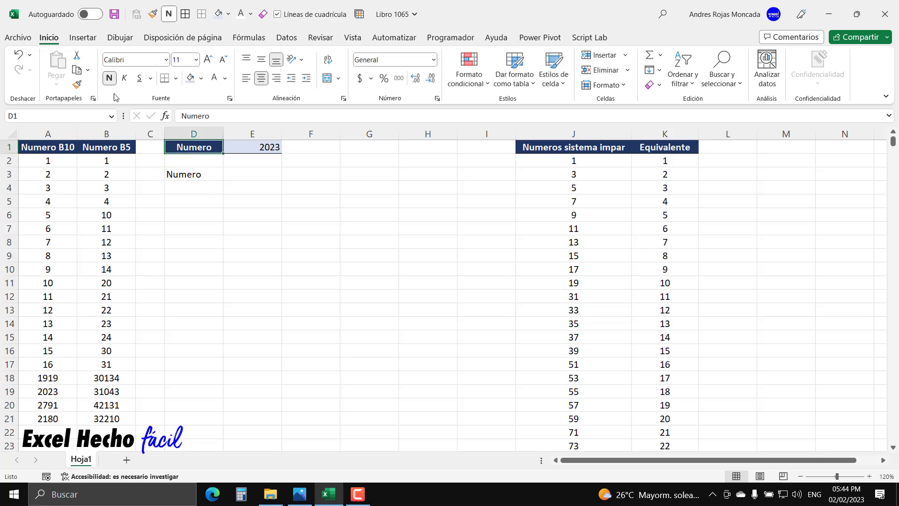
click(76, 84)
click(167, 172)
Step: Enter the headers Base, Entero and Residuo in cells E3, F3 and G3
click(235, 170)
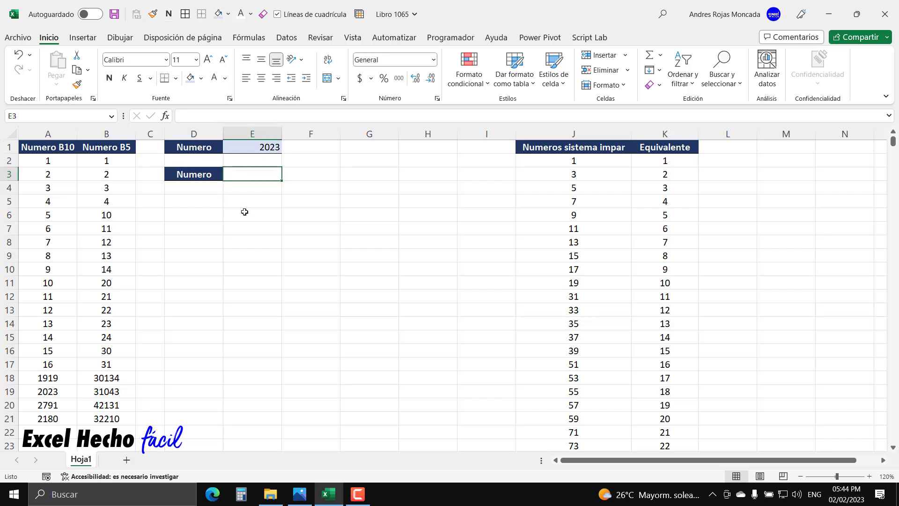
text(Base)
key(Return)
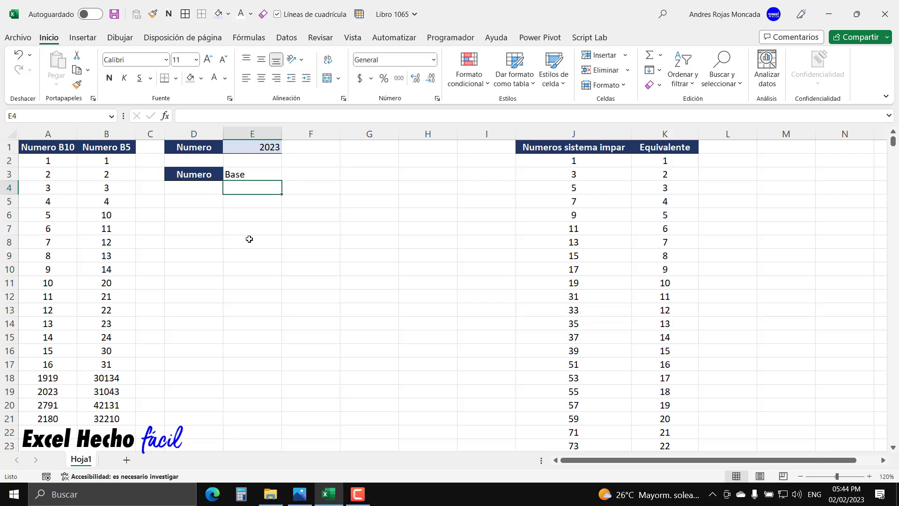
click(308, 177)
text(Entero)
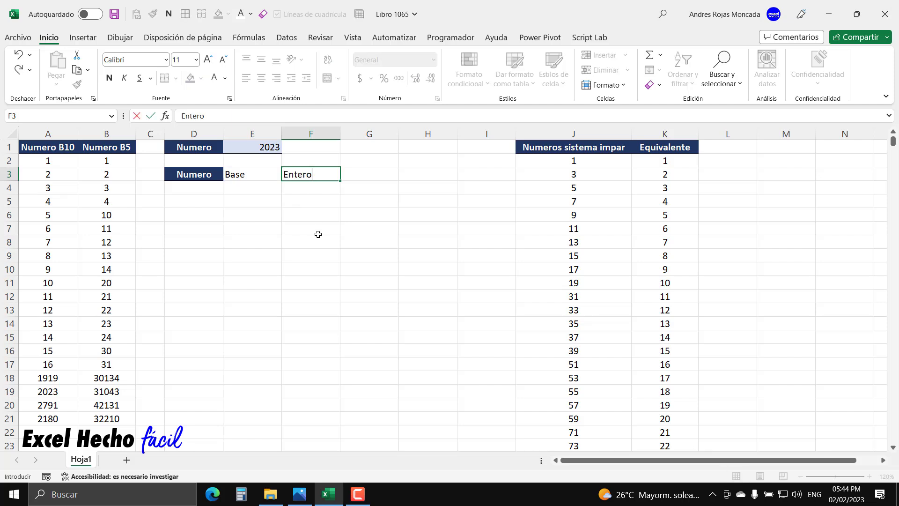
key(Return)
key(Up)
key(Right)
text(Residuo)
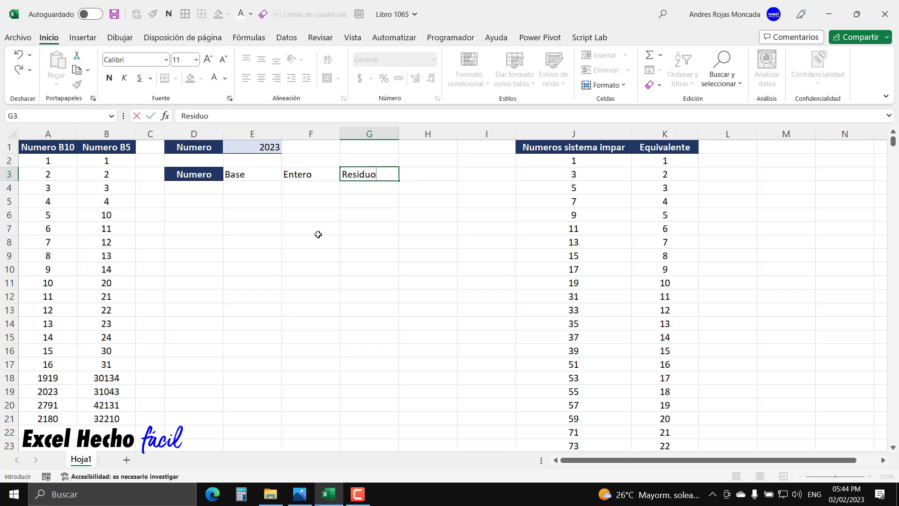
key(Return)
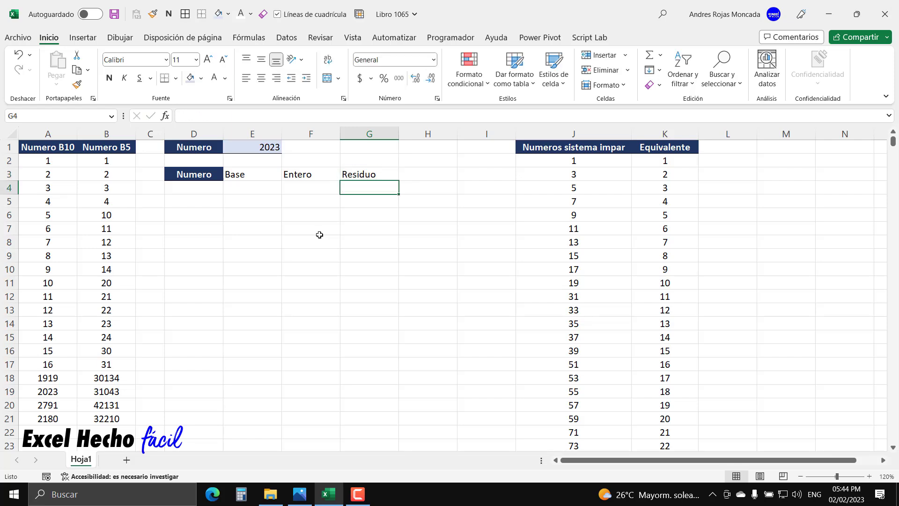
Step: Copy the header formatting of D3 to E3:G3 and center the headers in D3:G3
click(202, 174)
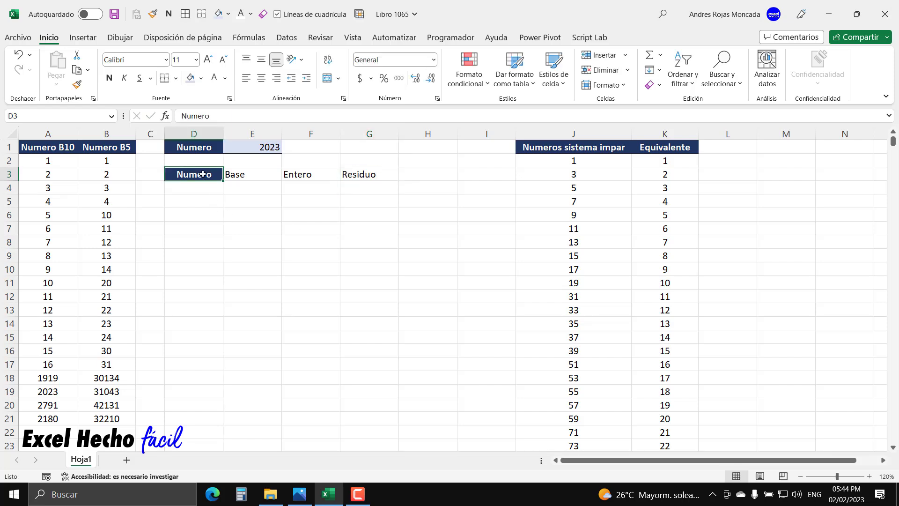
click(77, 84)
drag(244, 173, 376, 174)
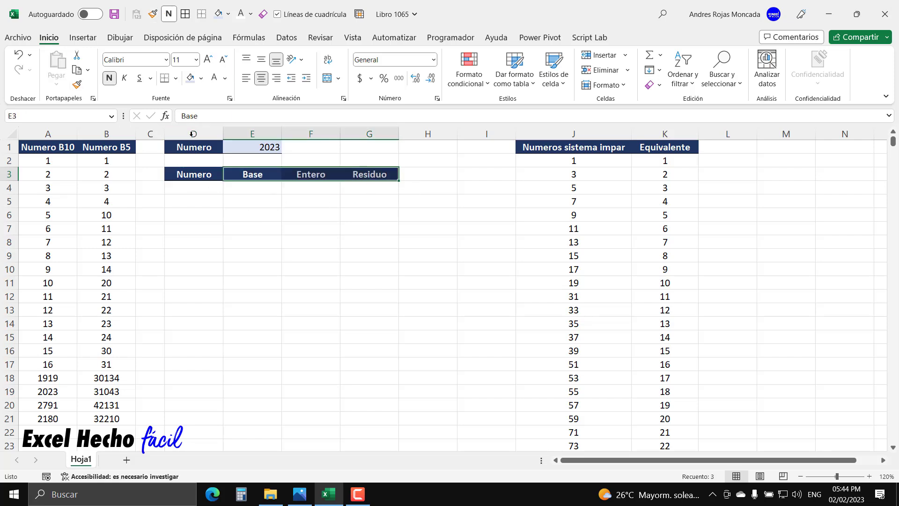
click(207, 173)
click(246, 80)
click(210, 191)
drag(209, 174, 375, 174)
click(261, 78)
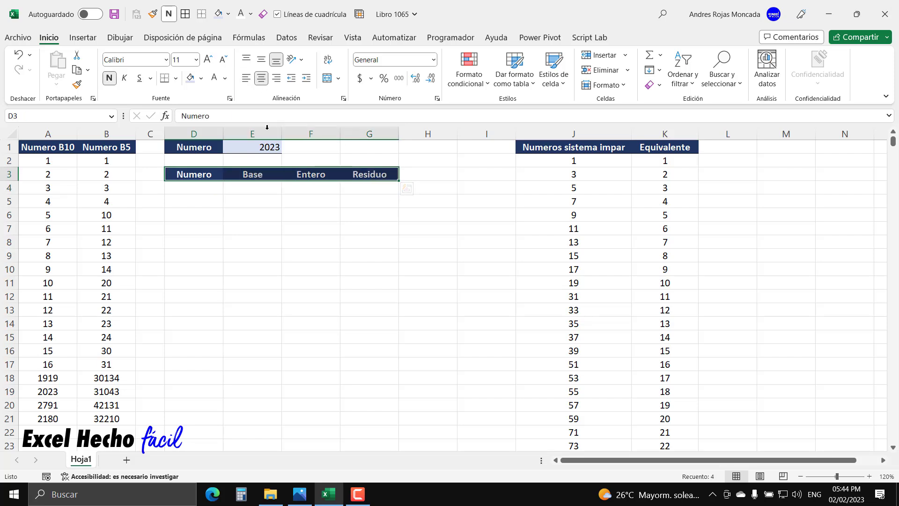
Step: Enter the formula =E1 in D4 to bring the number into the table
click(200, 190)
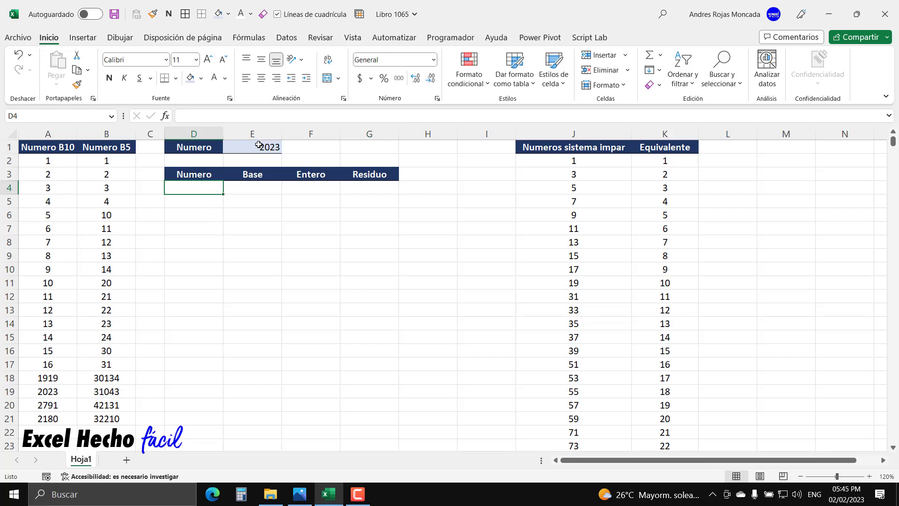
text(=)
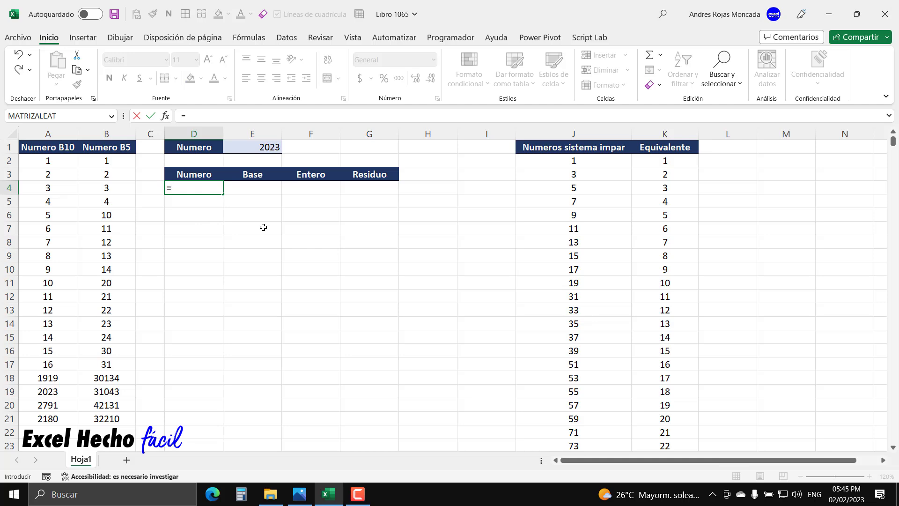
click(262, 148)
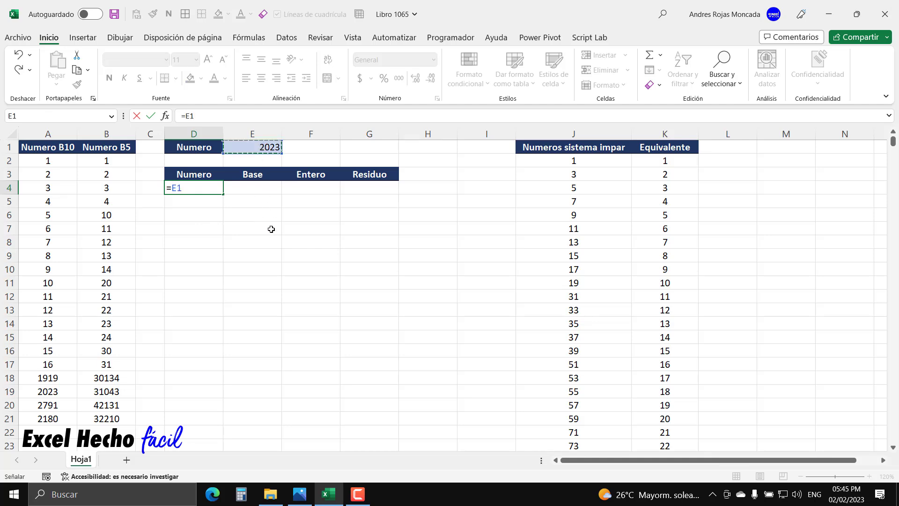
key(Return)
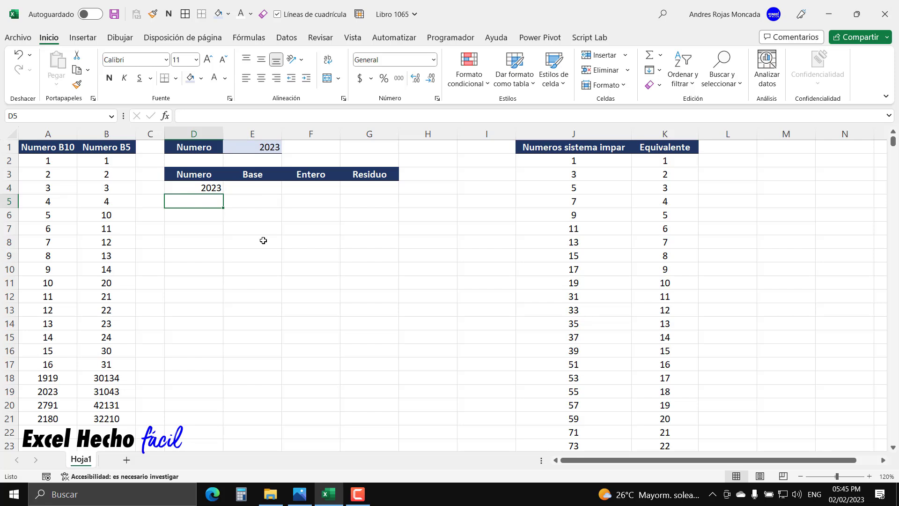
Step: Enter 5 as the base in cell E4
key(Up)
key(Right)
text(=)
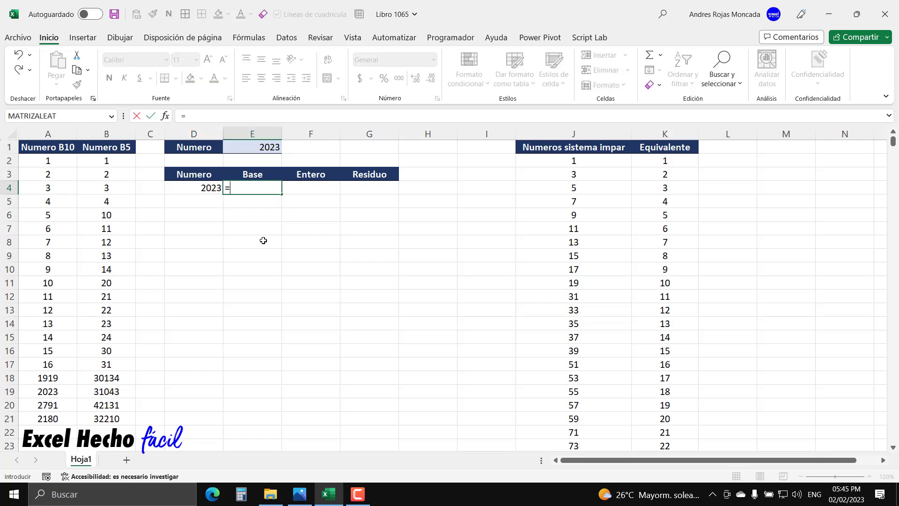
key(BackSpace)
text(5)
key(Return)
Step: Enter the formula =TRUNCAR(D4/E4,0) in F4 to get the integer part of the division
key(Up)
key(Right)
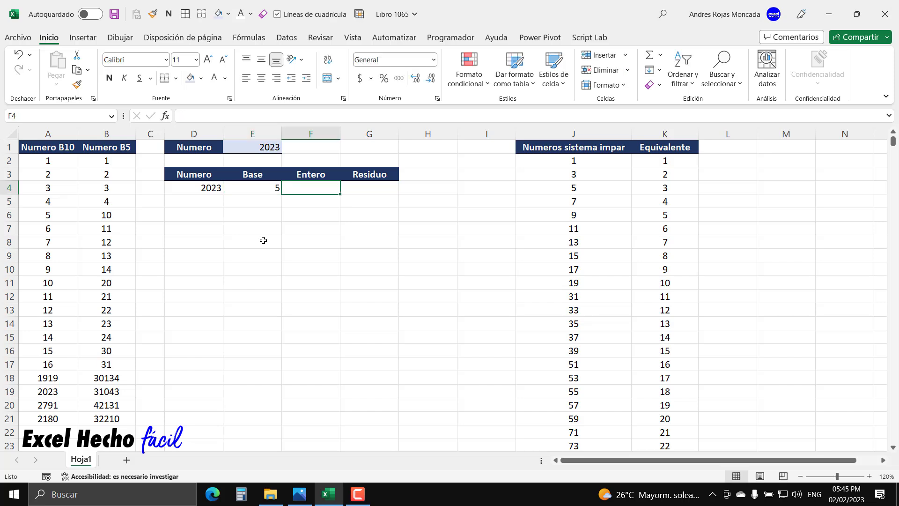
text(=trun)
key(Tab)
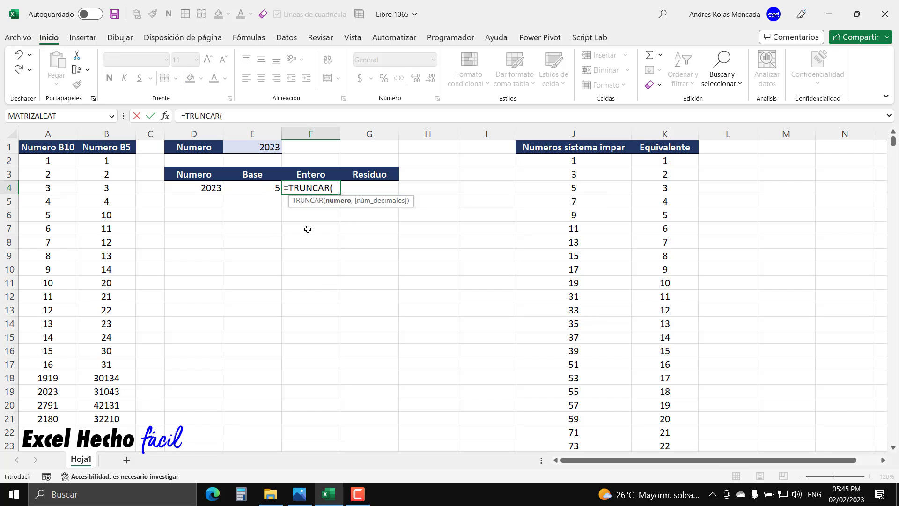
click(204, 190)
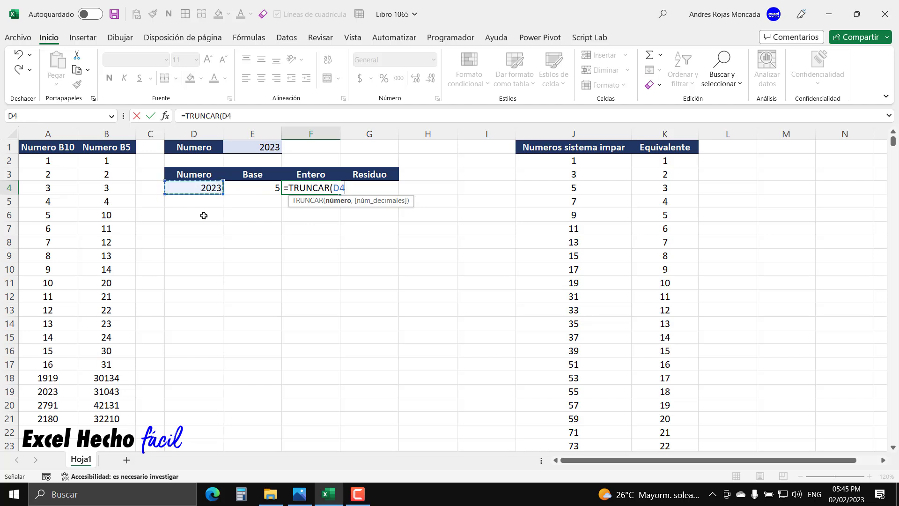
text(/)
click(230, 187)
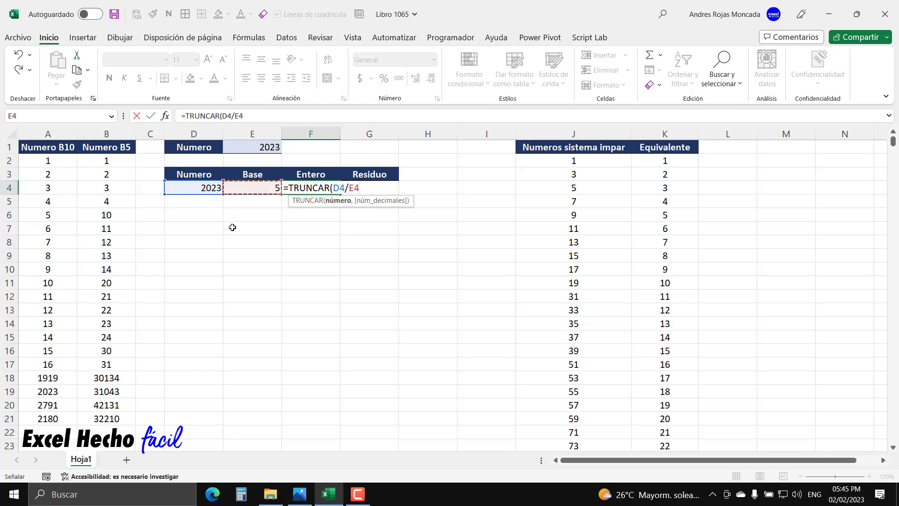
text(,0)
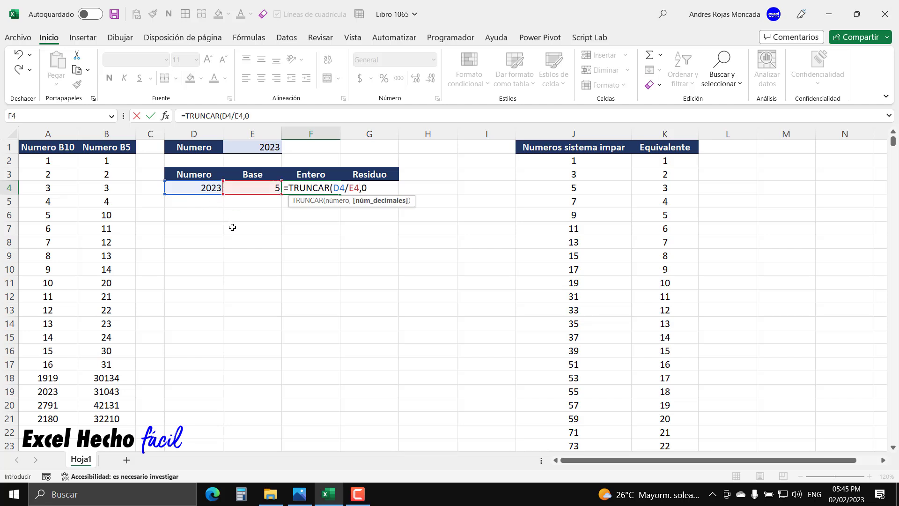
text())
key(Return)
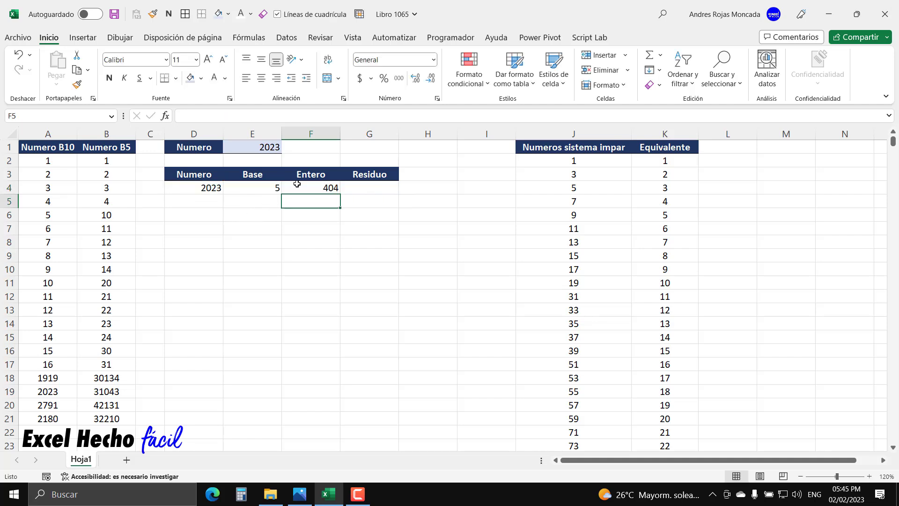
Step: Enter the formula =RESIDUO(D4,E4) in G4 to get the remainder of the division
click(350, 187)
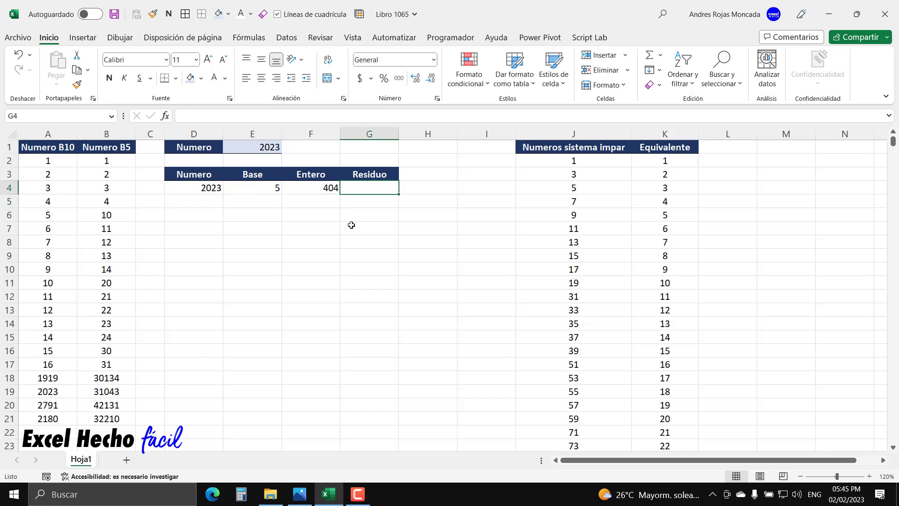
text(=resi)
key(Tab)
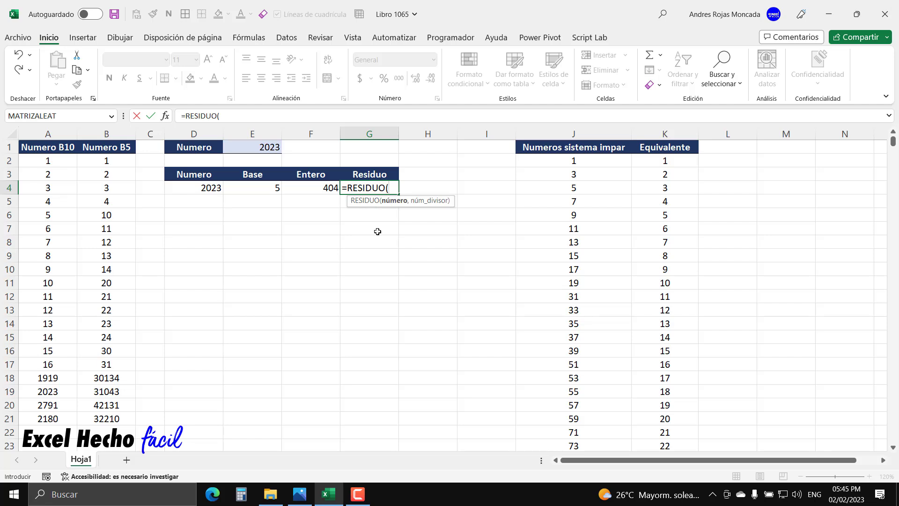
click(214, 189)
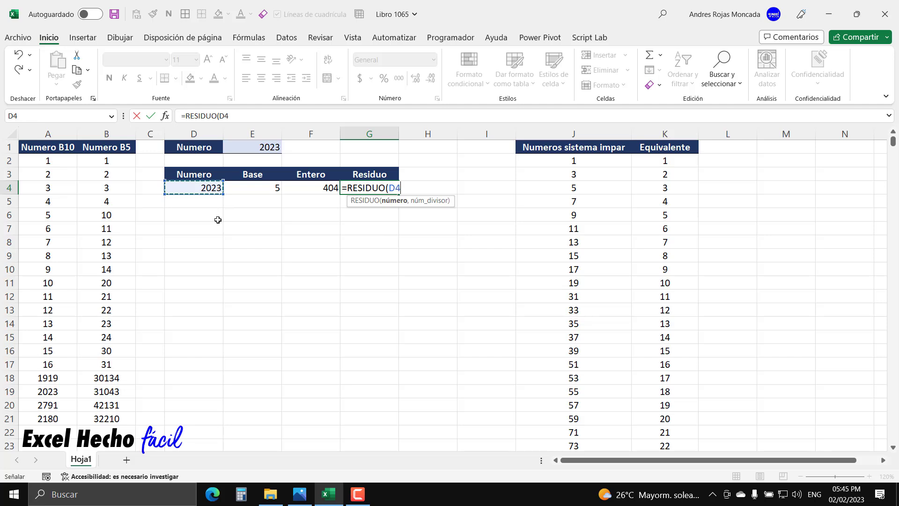
text(,)
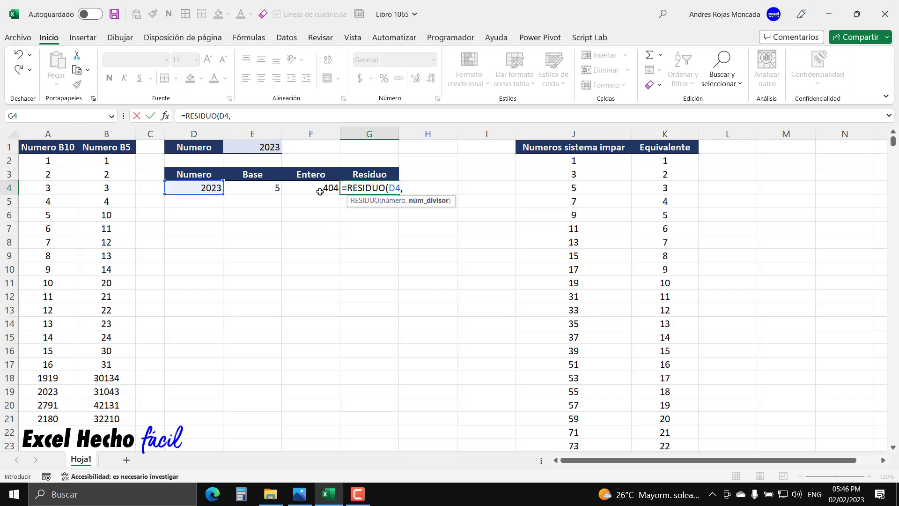
click(238, 190)
text())
key(Return)
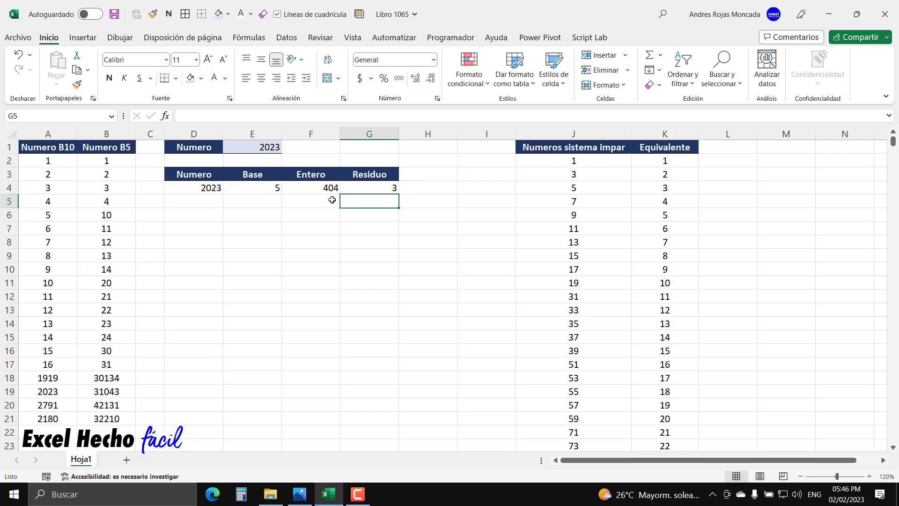
Step: Start the second division row with =F4 in D5 and =E4 in E5
click(221, 200)
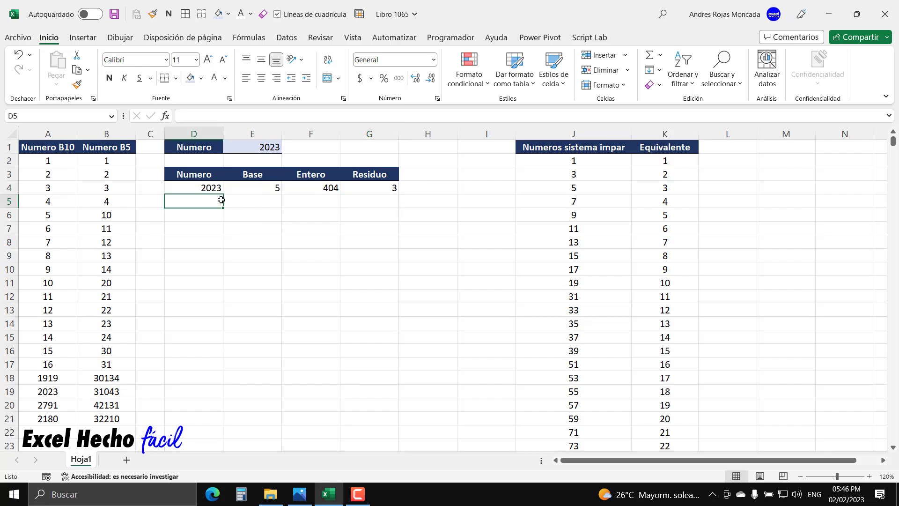
text(=)
click(317, 189)
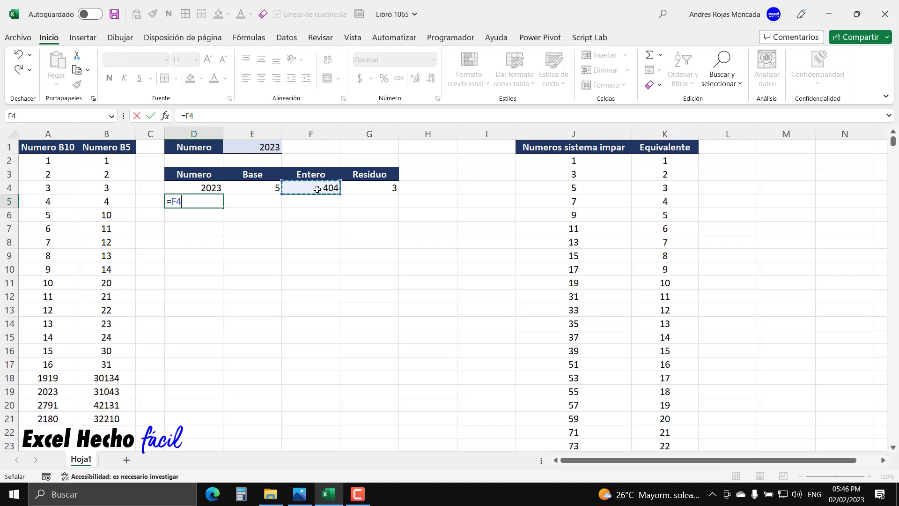
key(Return)
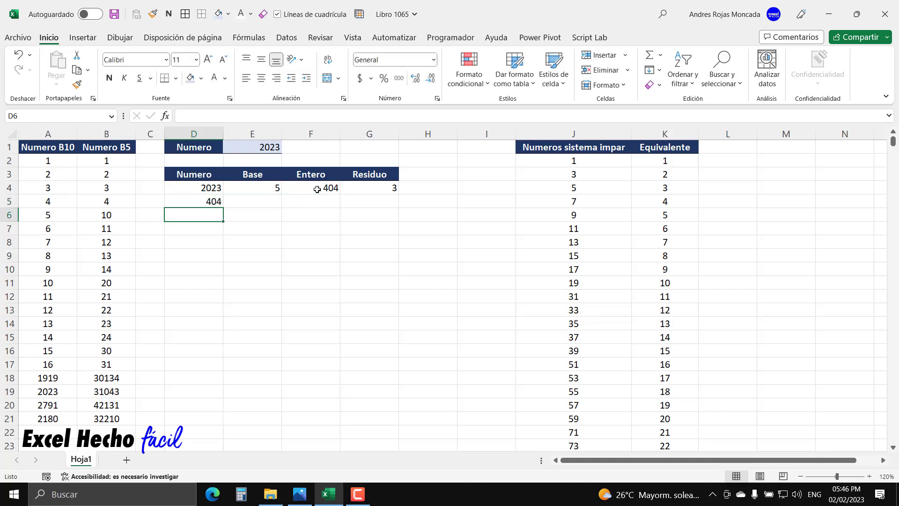
key(Up)
key(Right)
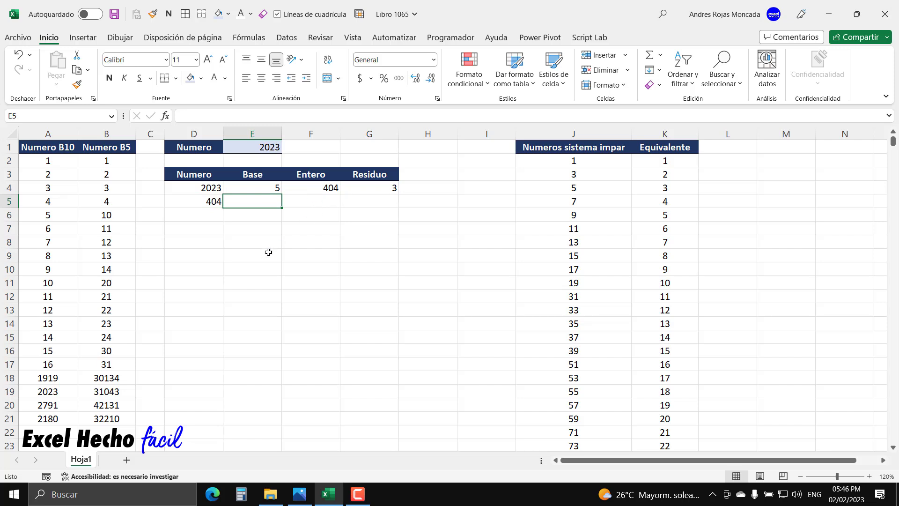
text(=)
key(Up)
key(Return)
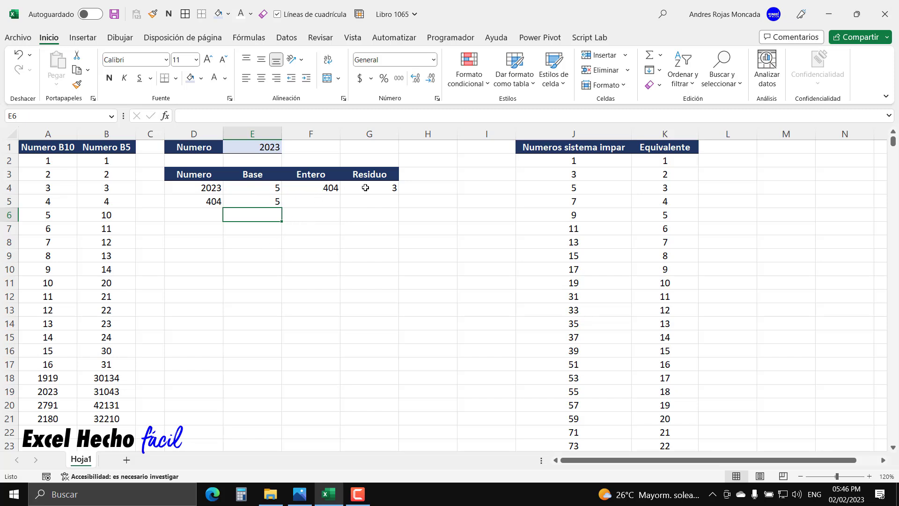
Step: Fill the integer and remainder formulas from F4:G4 down to row 5
key(Up)
key(Up)
key(Right)
key(shift+Right)
drag(399, 193, 401, 208)
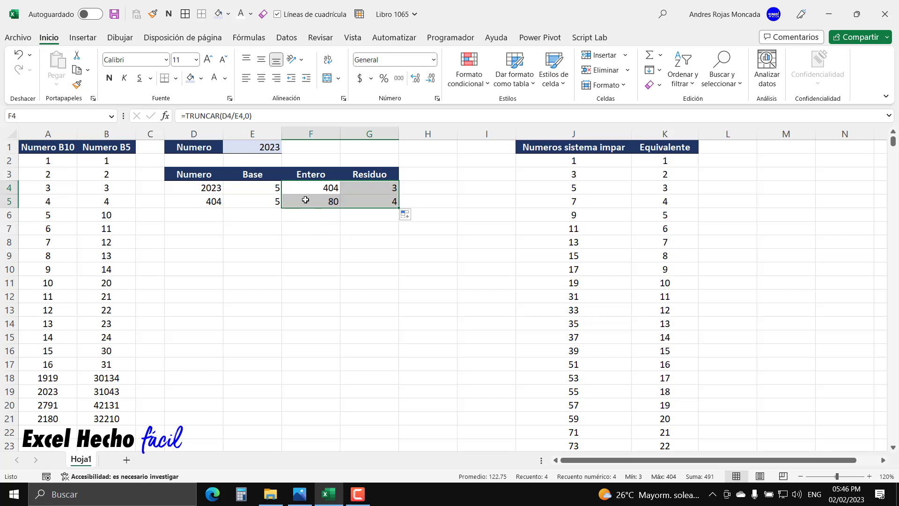
click(363, 200)
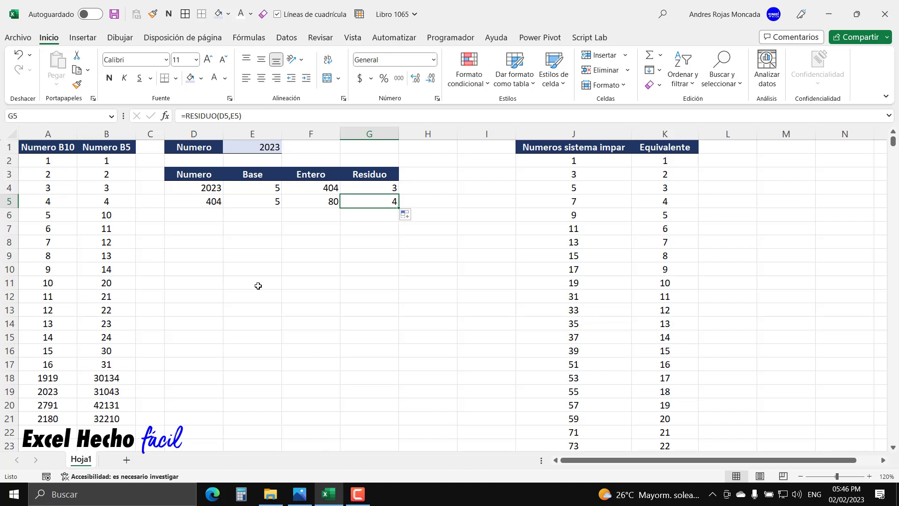
Step: Fill the division row D5:G5 down to row 9 and clear the surplus row D9:G9
click(201, 213)
drag(202, 201, 377, 199)
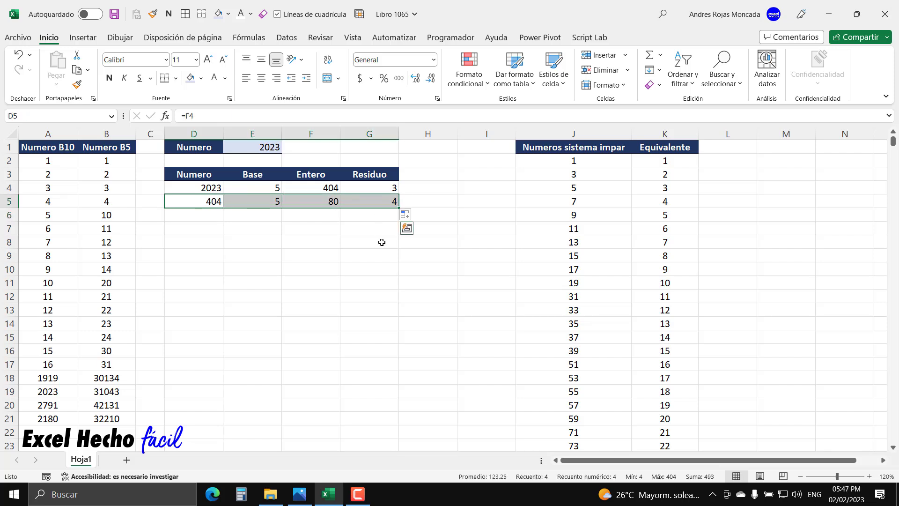
drag(399, 208, 397, 263)
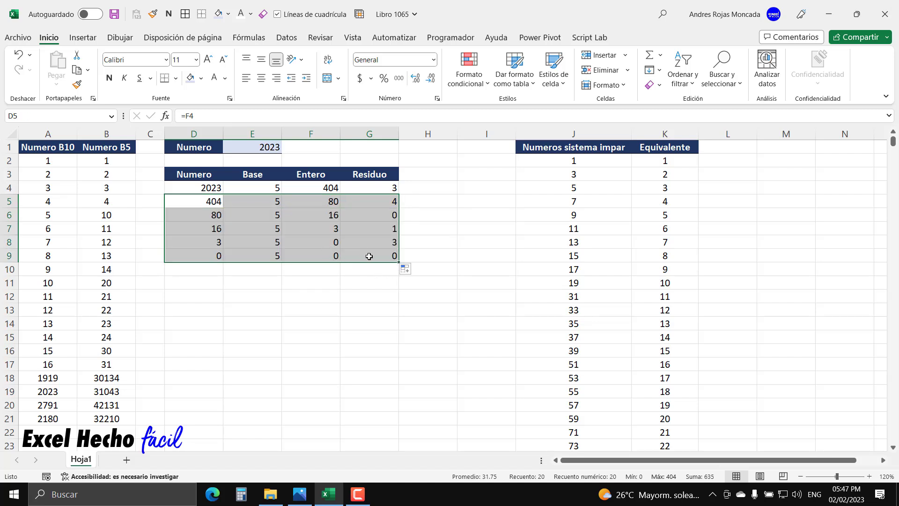
drag(201, 258, 369, 258)
key(Delete)
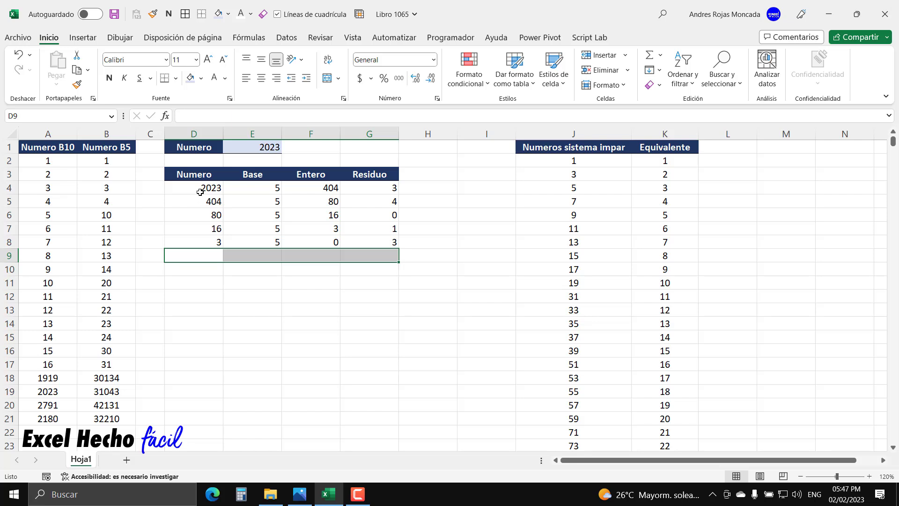
Step: Review the successive integer quotients in F4:F8 and the remainders in G4:G8
click(325, 188)
click(325, 201)
click(324, 214)
click(324, 228)
click(324, 242)
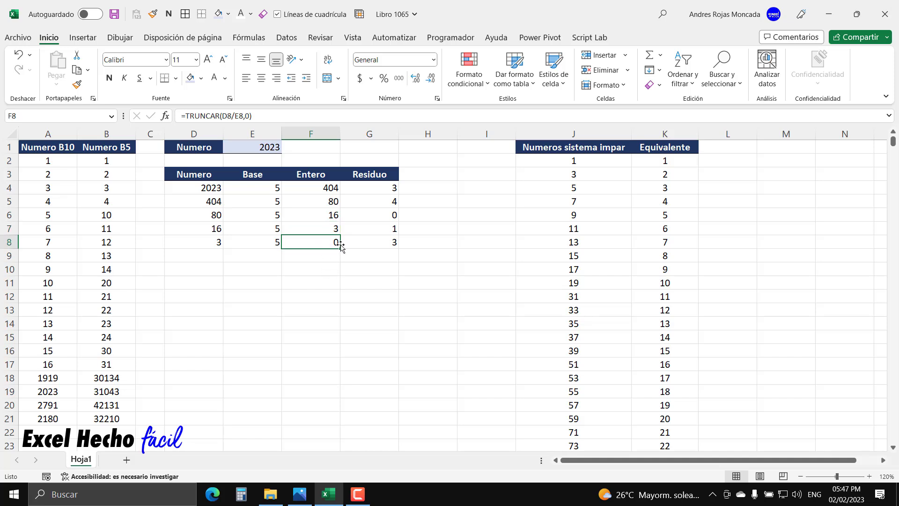
drag(385, 188, 387, 244)
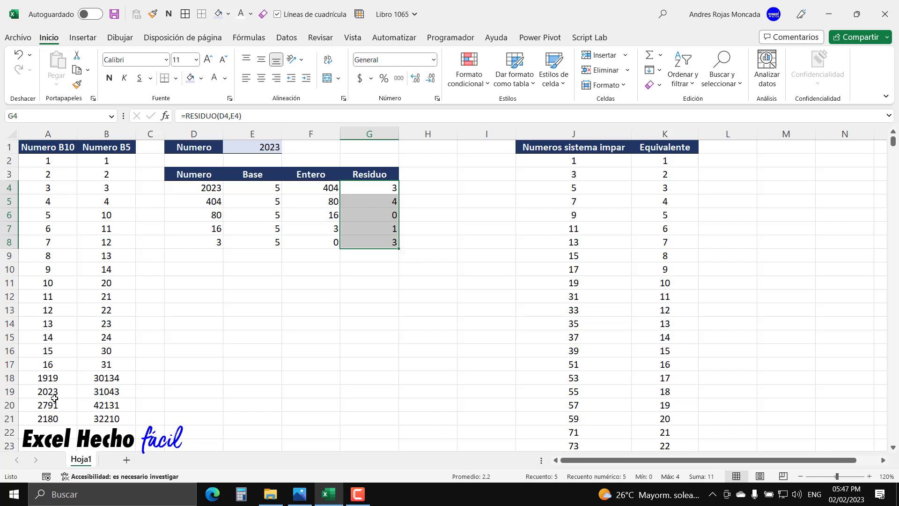
Step: Highlight the row for 2023 in A19:B19 with a yellow fill
drag(48, 391, 128, 390)
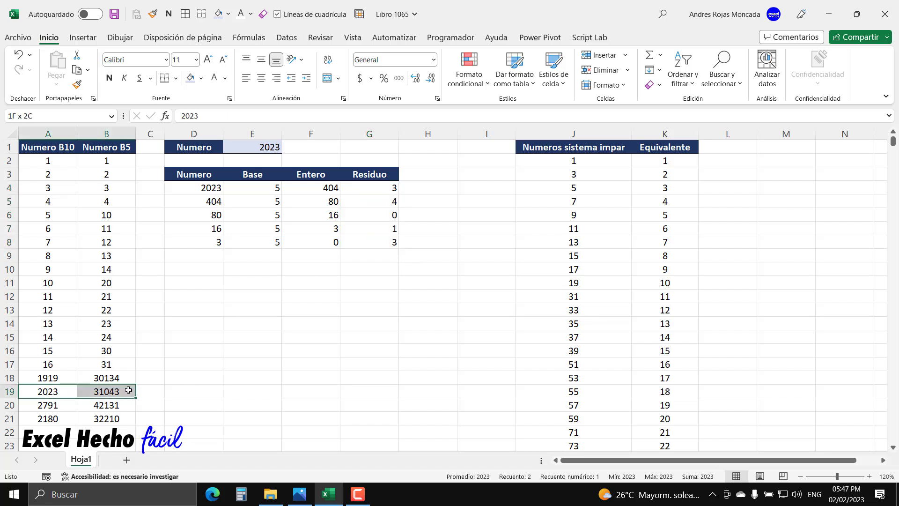
click(201, 79)
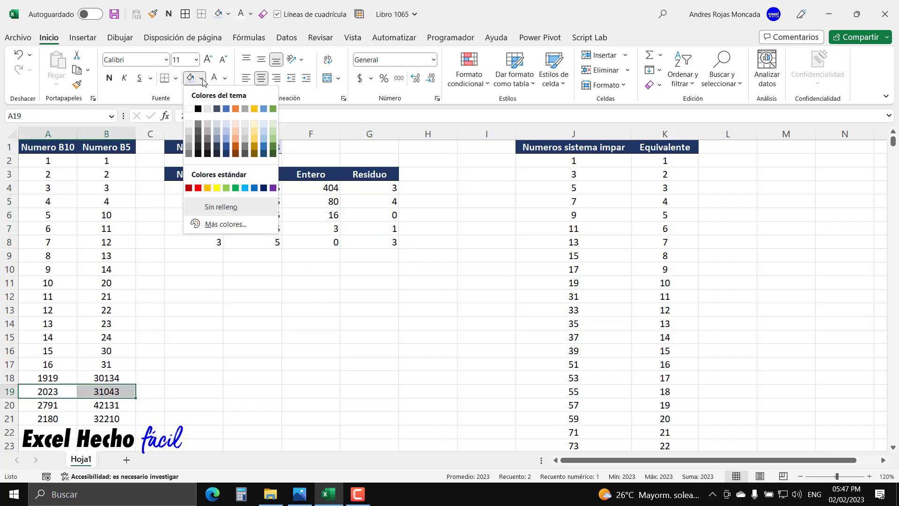
click(217, 188)
Step: Compare the base 5 result in B19 with the remainders read upward from G8 to G4
click(92, 392)
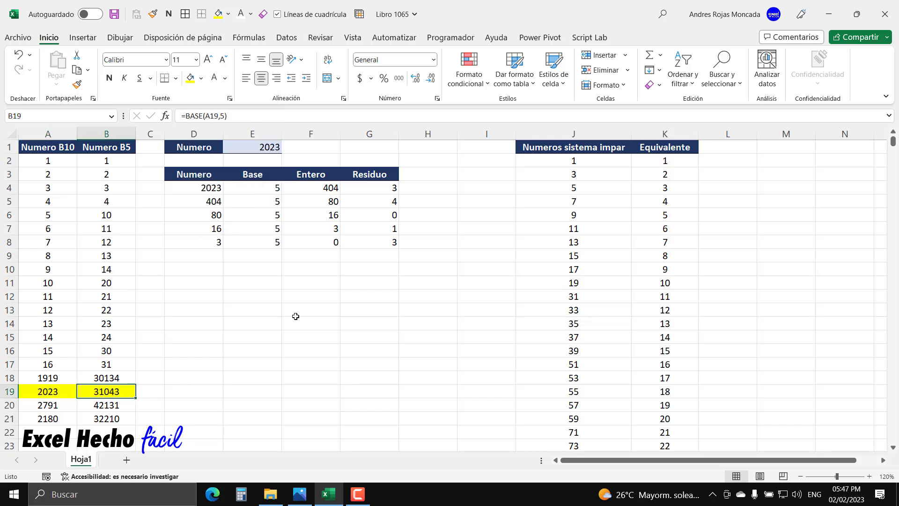
click(387, 243)
click(386, 229)
click(386, 216)
click(386, 202)
click(387, 189)
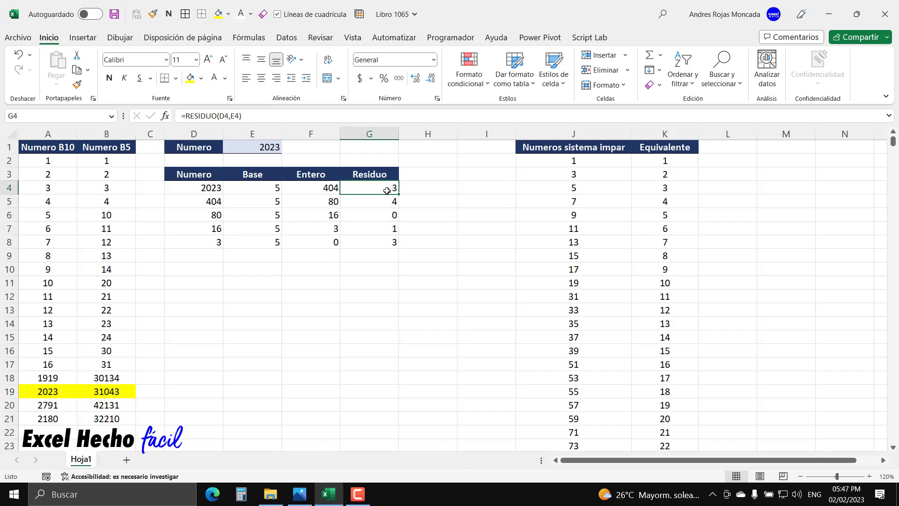
drag(375, 243, 380, 189)
click(381, 241)
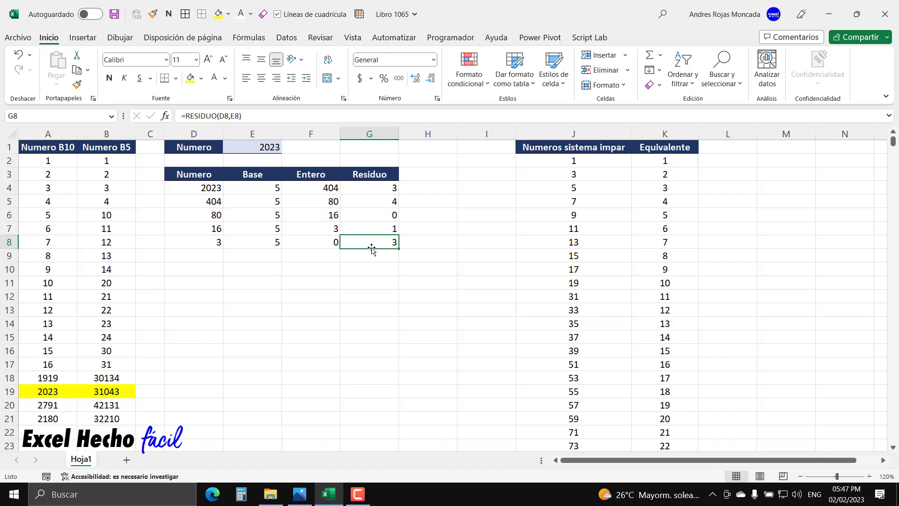
drag(376, 240, 375, 189)
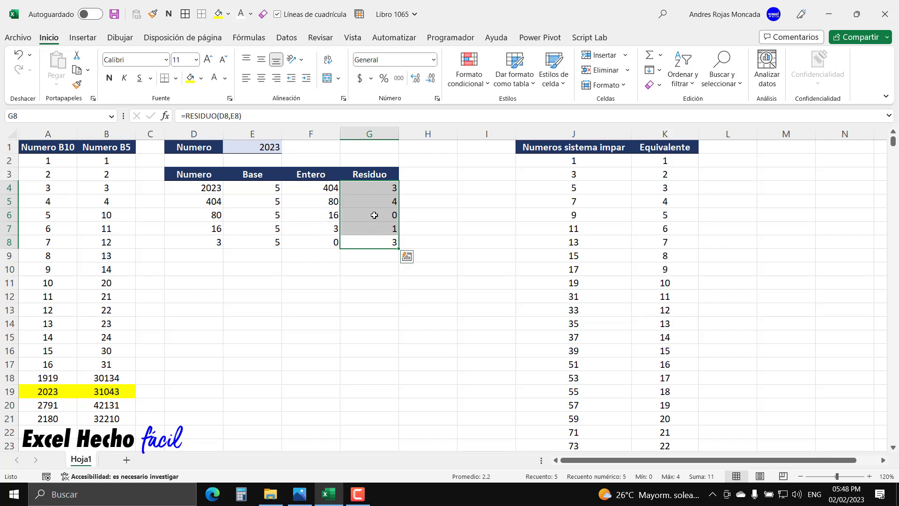
Step: Add the header Conversion in H3 and give it a standard green fill
click(416, 174)
text(Conversion)
key(Return)
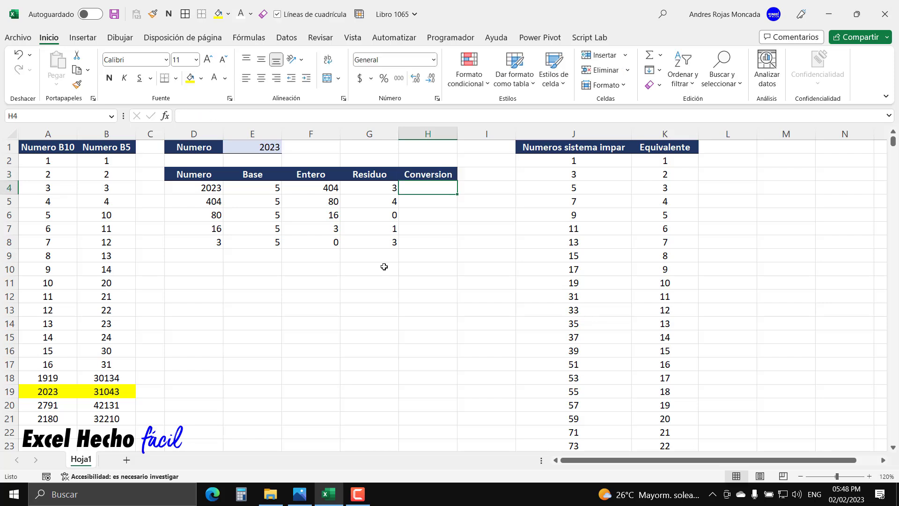
click(416, 172)
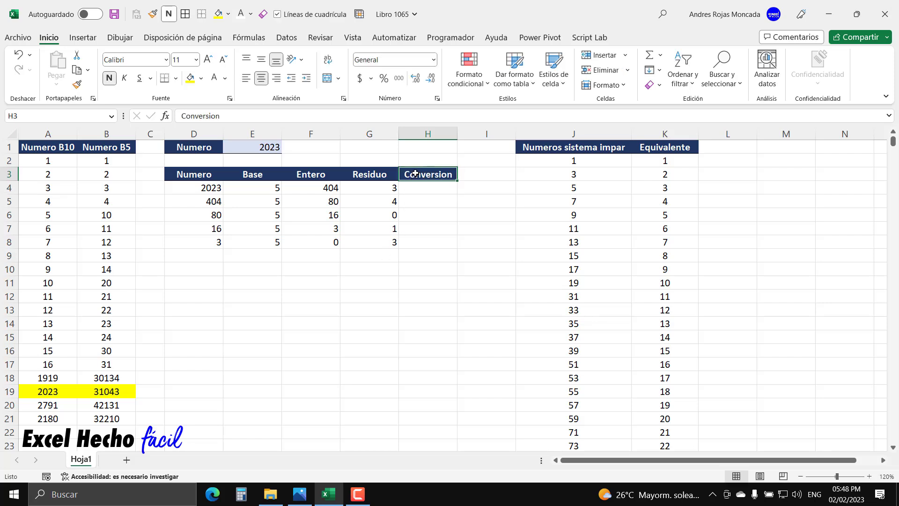
click(201, 78)
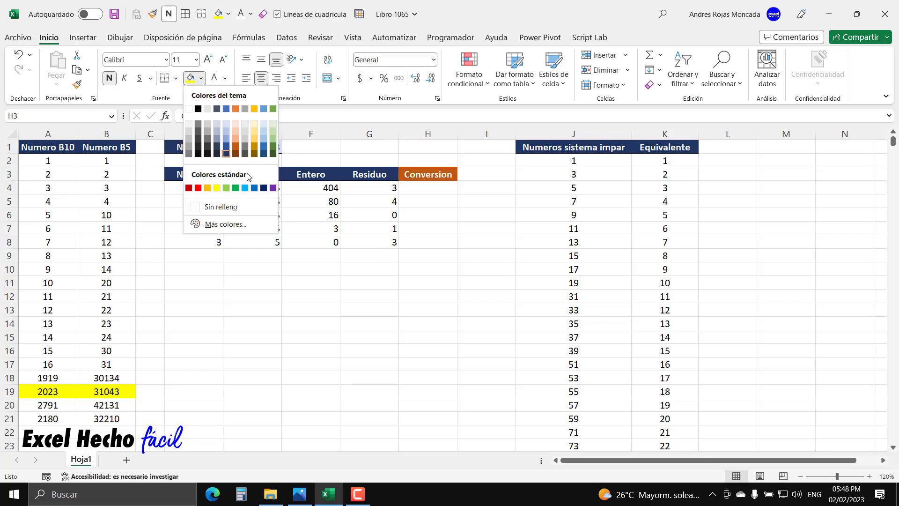
click(236, 189)
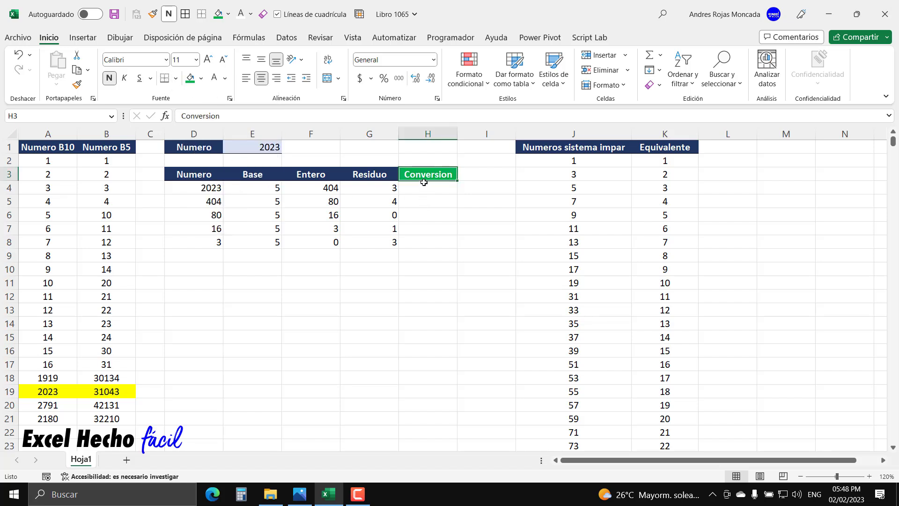
Step: Enter the header Numeros S in cell E16 for a new table
click(207, 280)
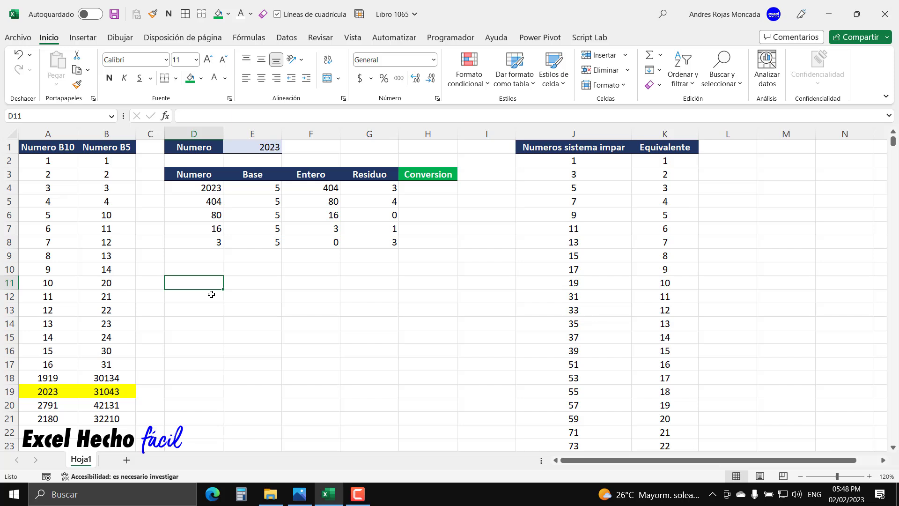
click(233, 284)
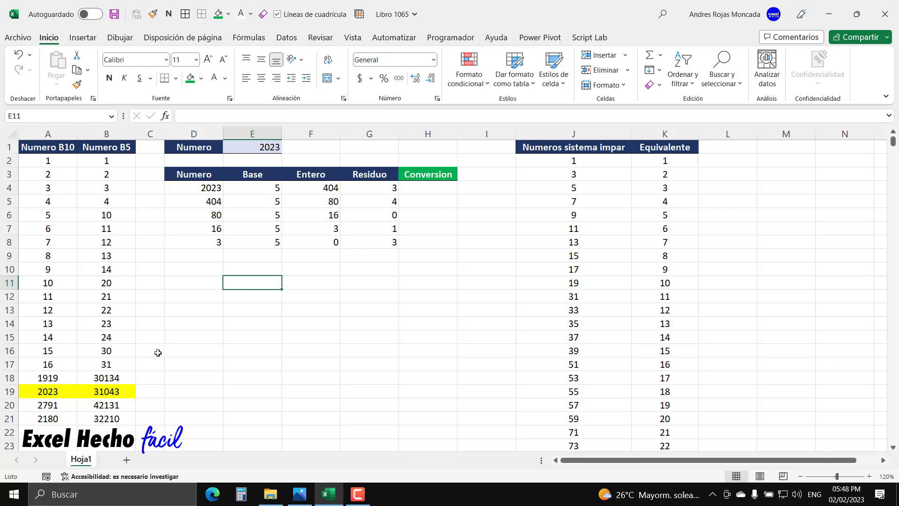
click(231, 347)
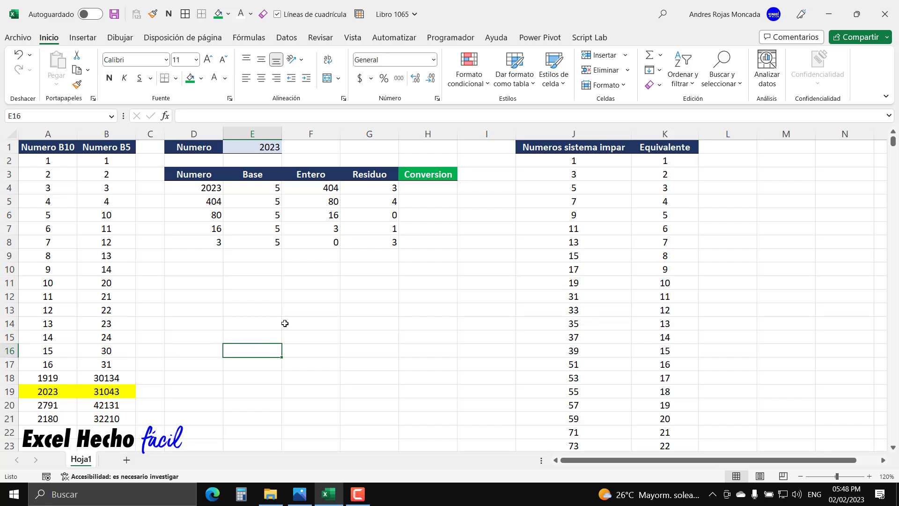
text(N)
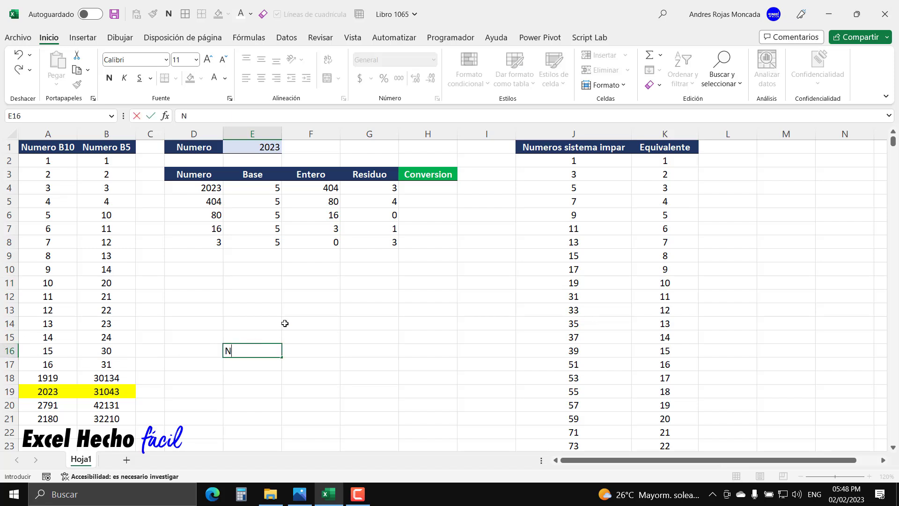
text(umeros S)
key(Return)
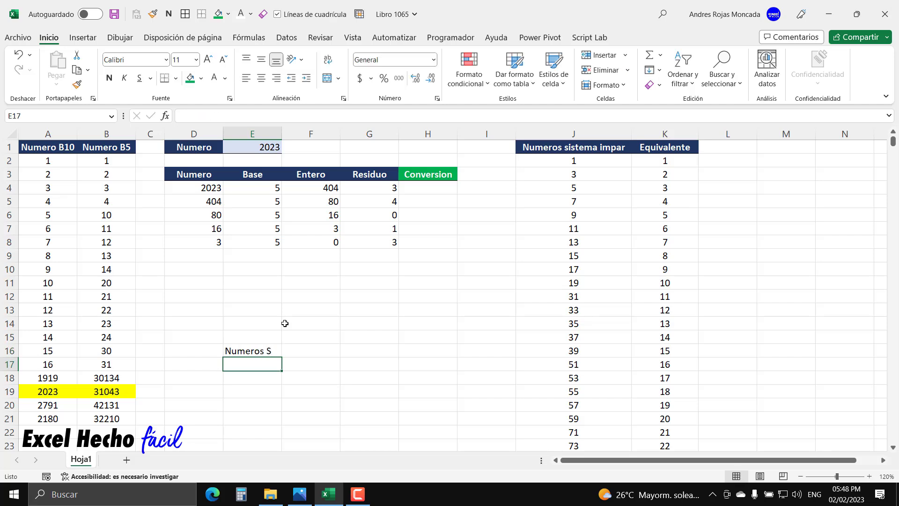
Step: Copy the header formatting of E3 to the Numeros S header in E16
click(256, 173)
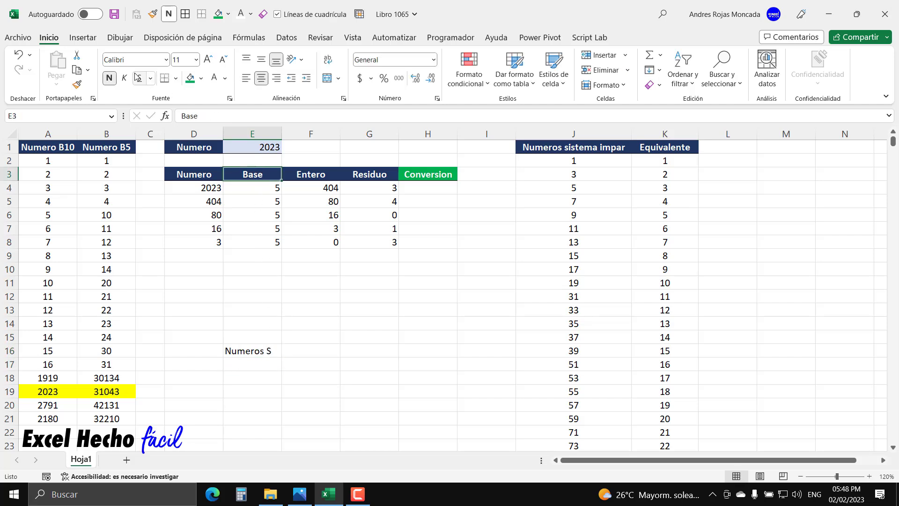
click(78, 84)
click(245, 350)
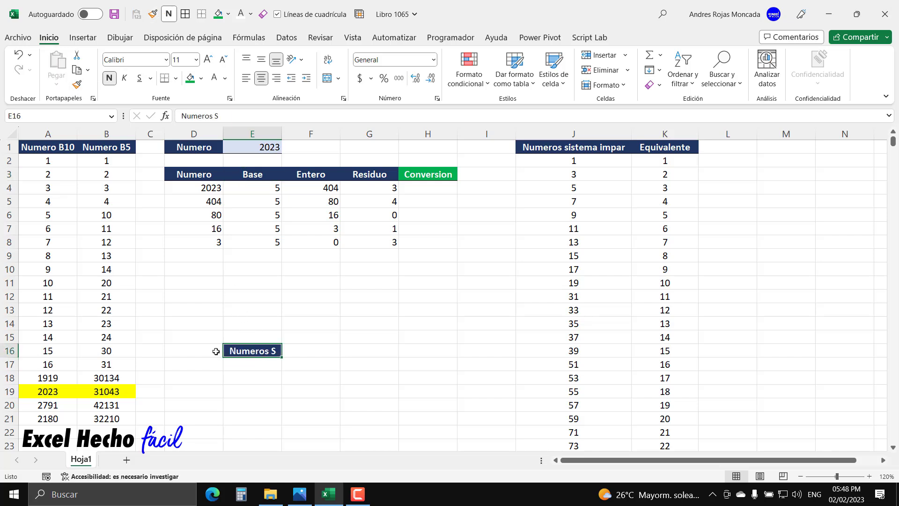
Step: Enter the header Real in D16 and copy the formatting of the Numeros S header to it
click(216, 350)
text(Real)
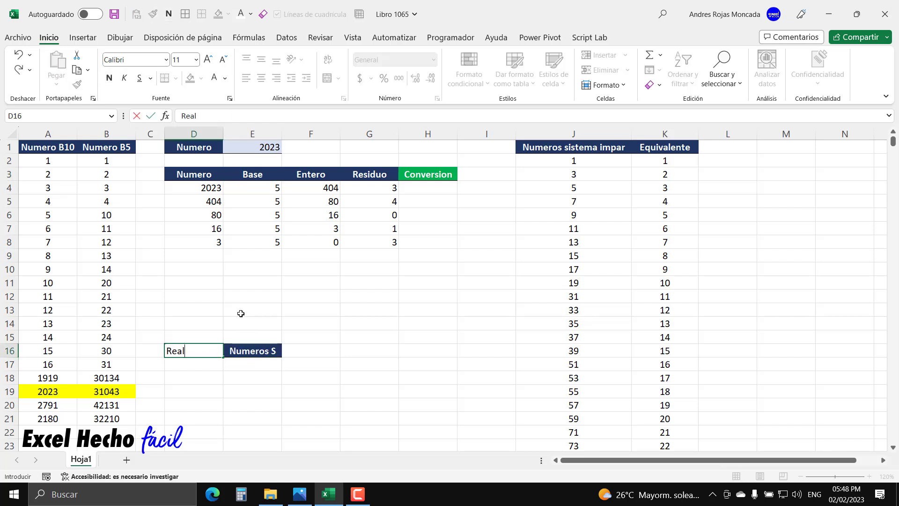
key(Return)
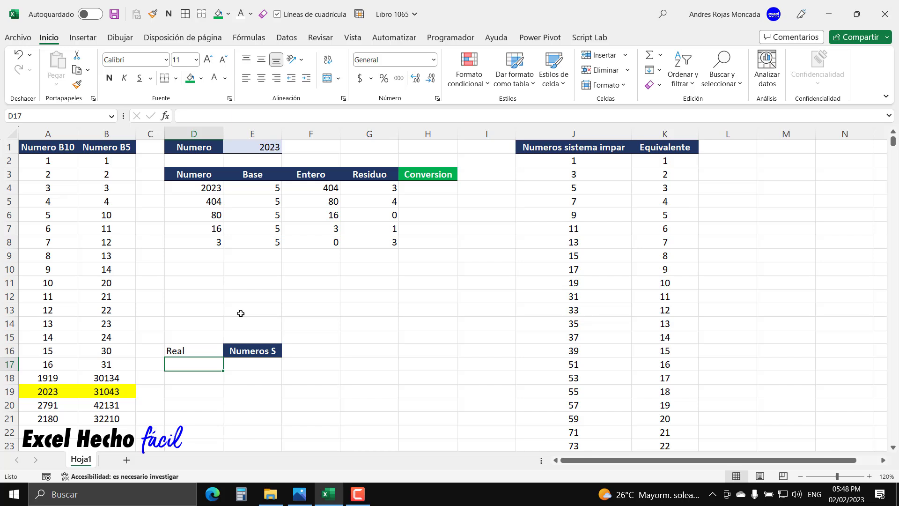
click(253, 357)
click(78, 84)
click(201, 352)
click(210, 363)
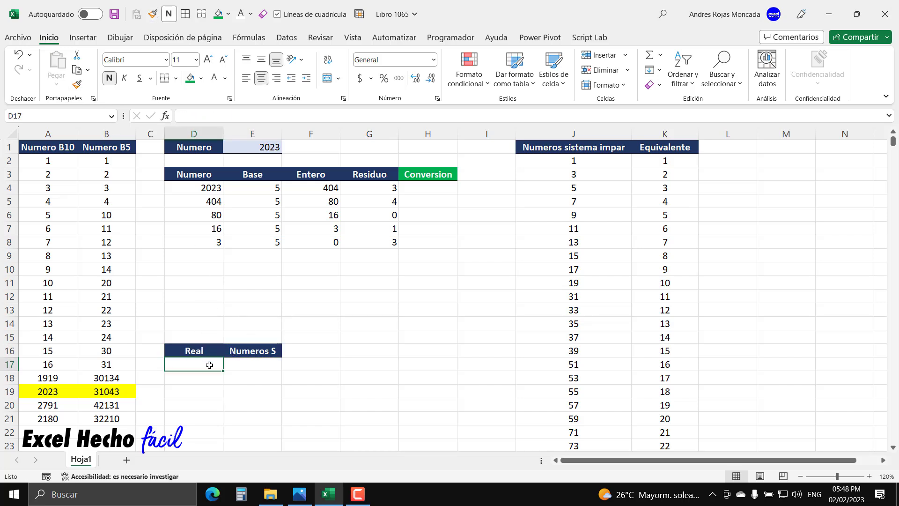
Step: Fill the Numeros S column from E17 to E21 with the odd digits 1, 3, 5, 7 and 9
click(235, 364)
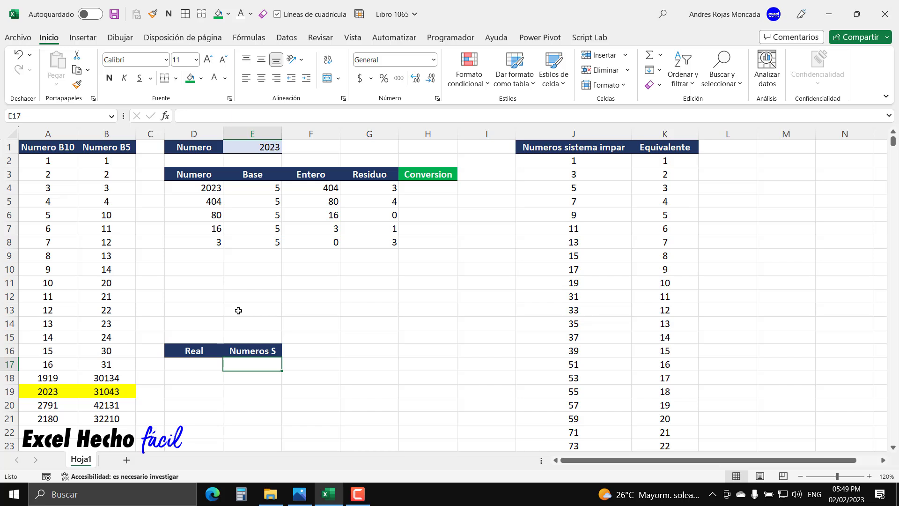
text(1)
key(Return)
text(3)
key(Return)
text(5)
key(Return)
text(7)
key(Return)
text(9)
key(Return)
Step: Fill the Real column from D17 to D21 with the values 1, 2, 3, 4 and 5
click(201, 364)
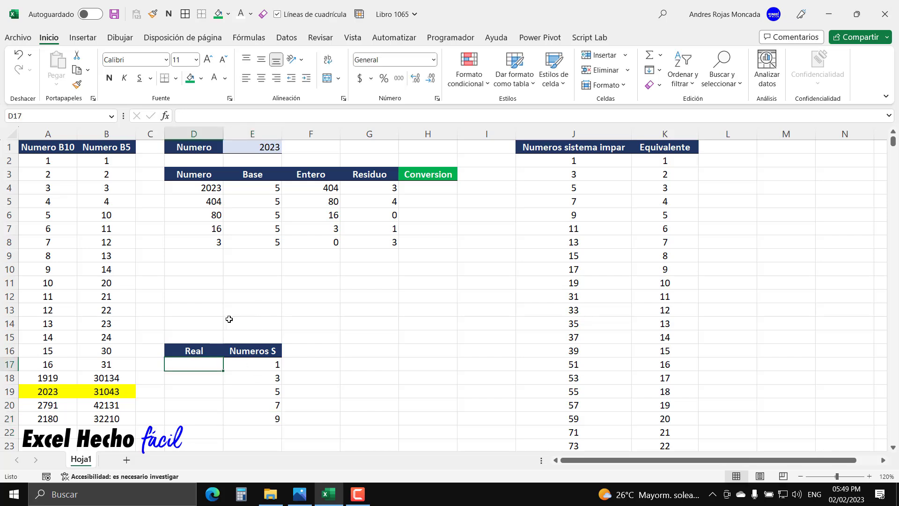
text(1)
key(Return)
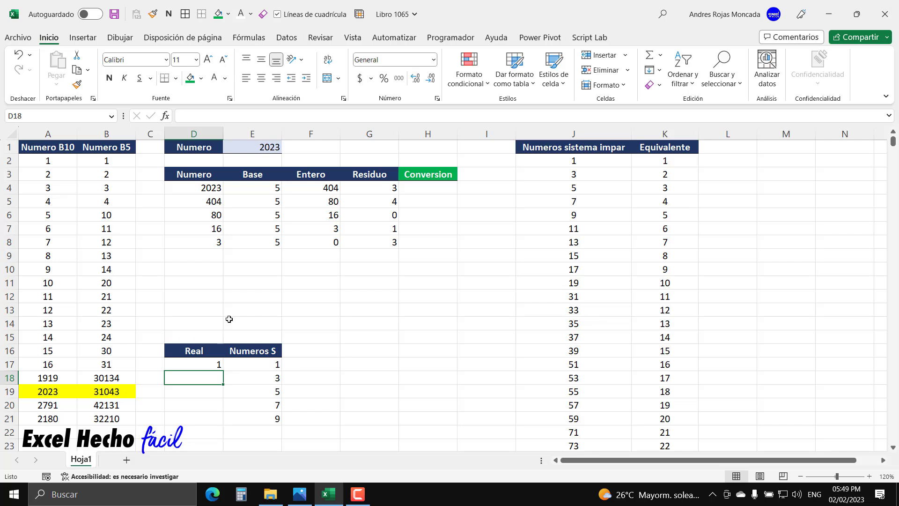
text(2)
key(Return)
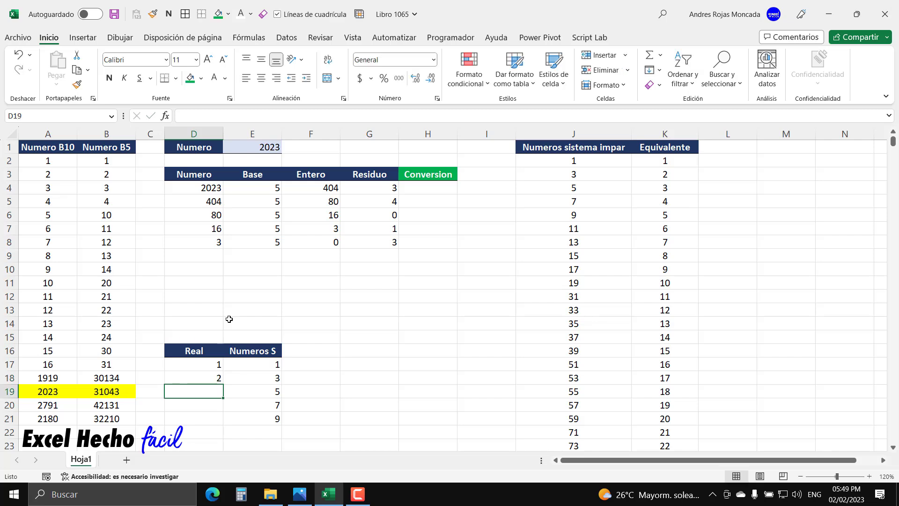
text(3)
key(Return)
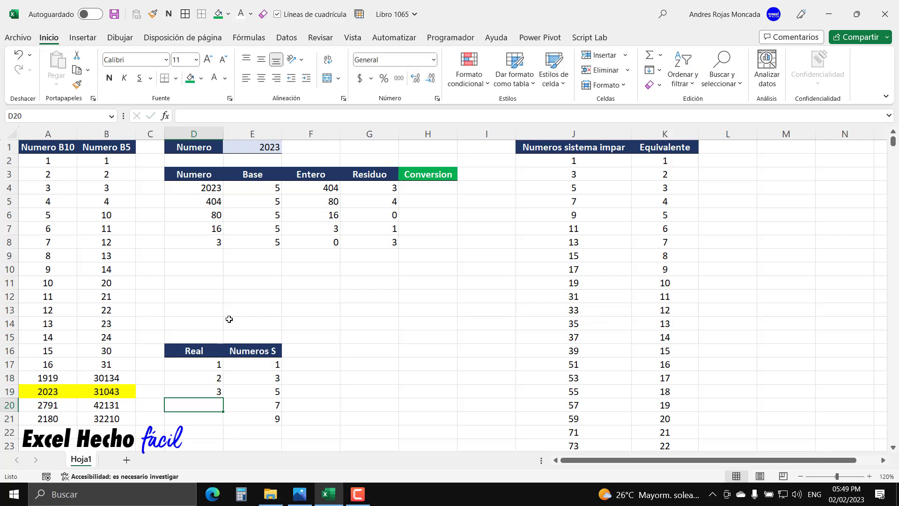
text(4)
key(Return)
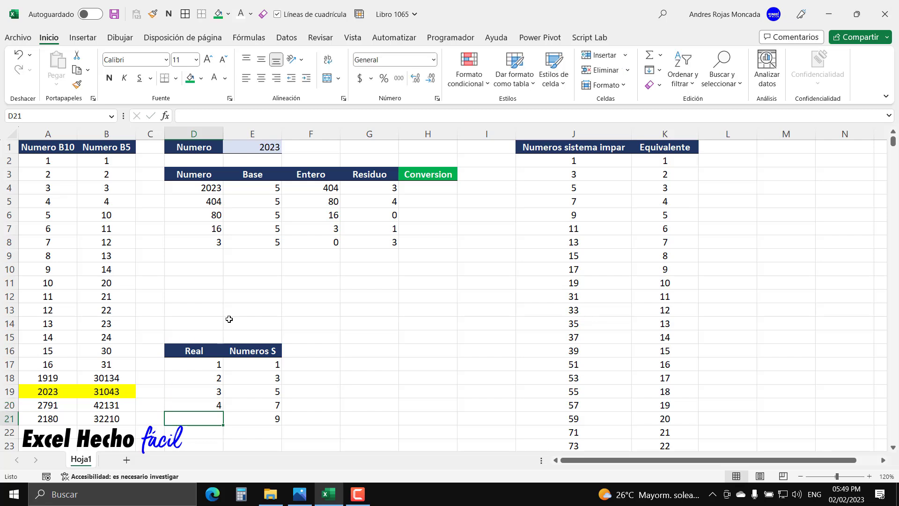
text(5)
key(Return)
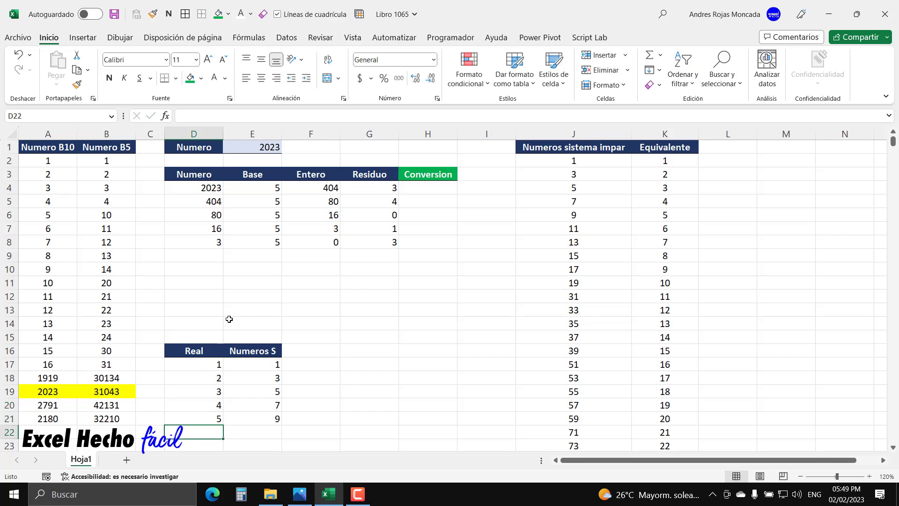
Step: Center the values in D17:E21 and give the range a standard yellow fill
drag(212, 365, 216, 419)
drag(256, 368, 258, 418)
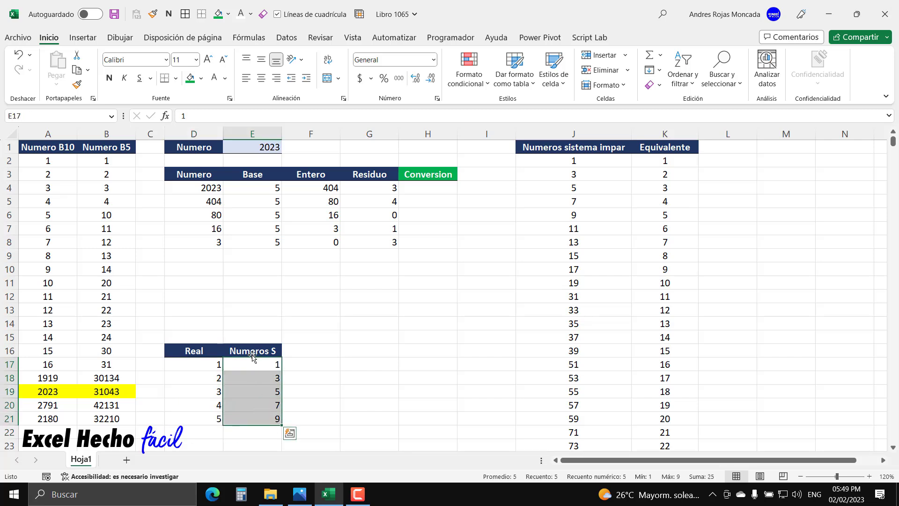
drag(216, 367, 245, 418)
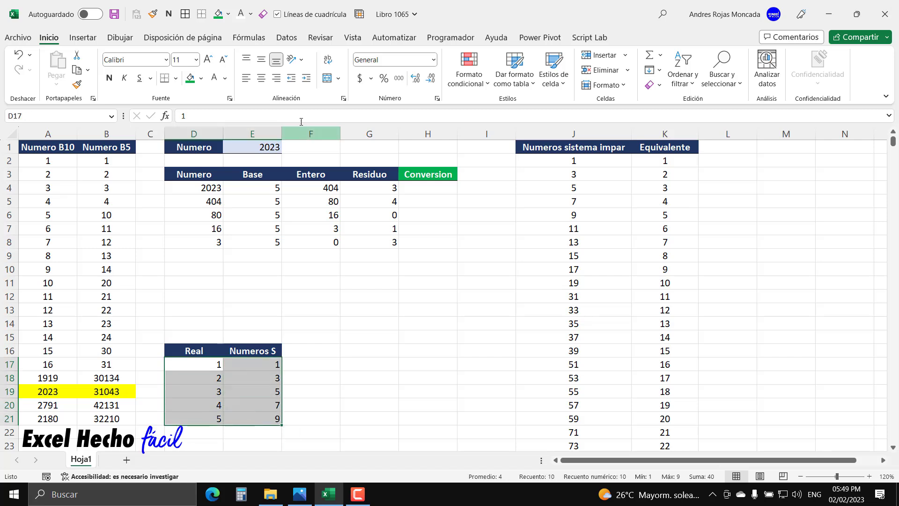
click(262, 78)
click(201, 77)
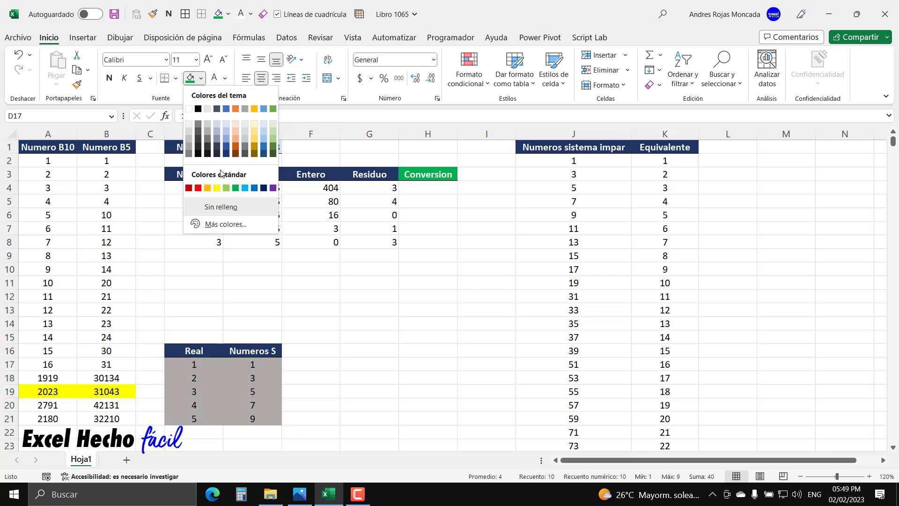
click(217, 188)
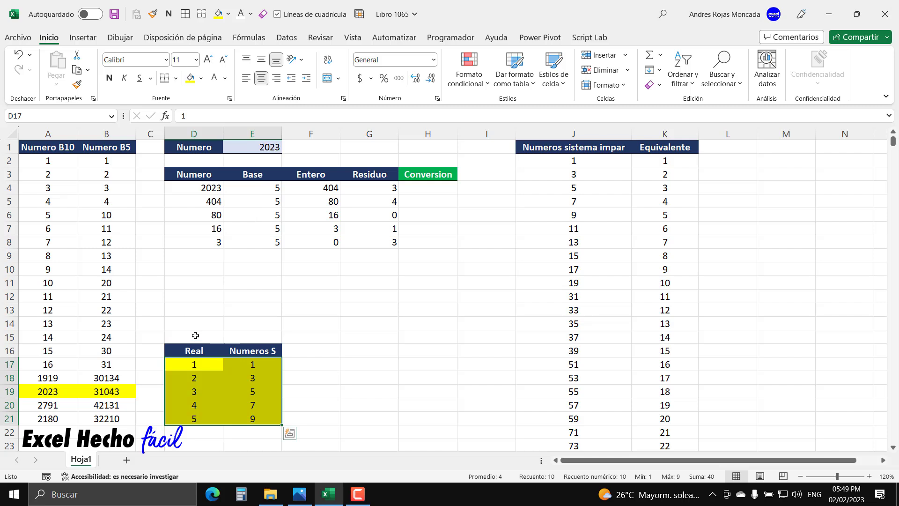
Step: Copy the full LET formula text from J2 and paste it into cell H1 for editing
click(415, 189)
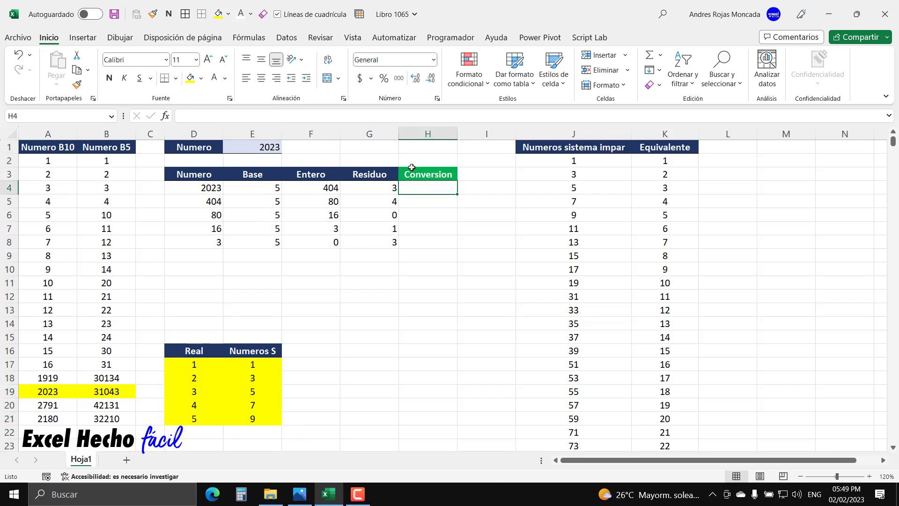
click(546, 161)
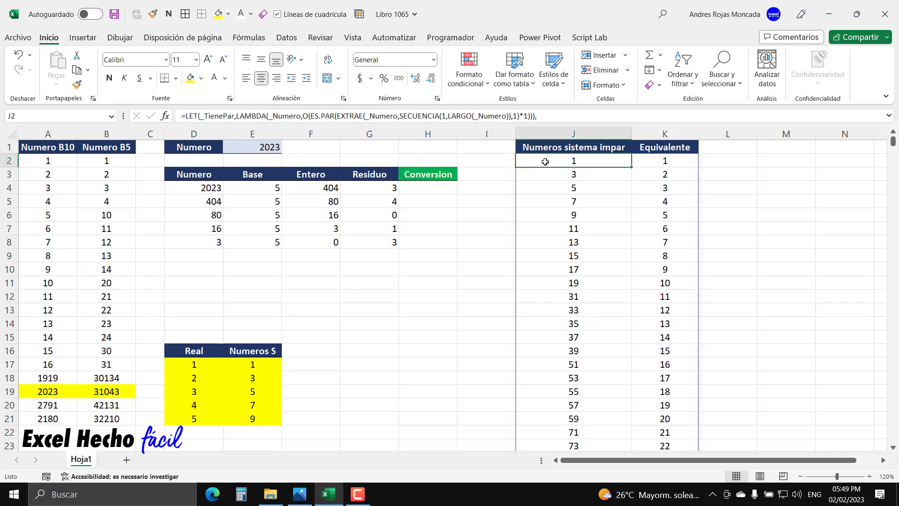
key(F2)
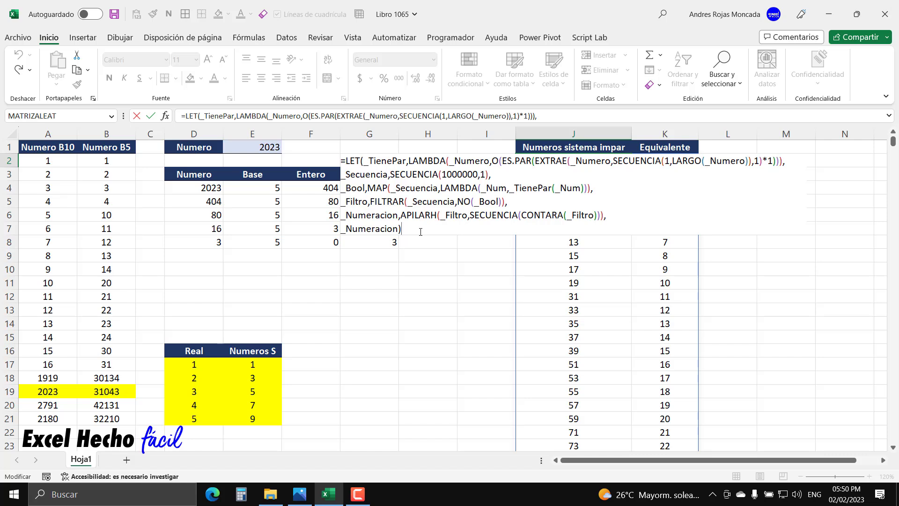
drag(420, 232, 326, 159)
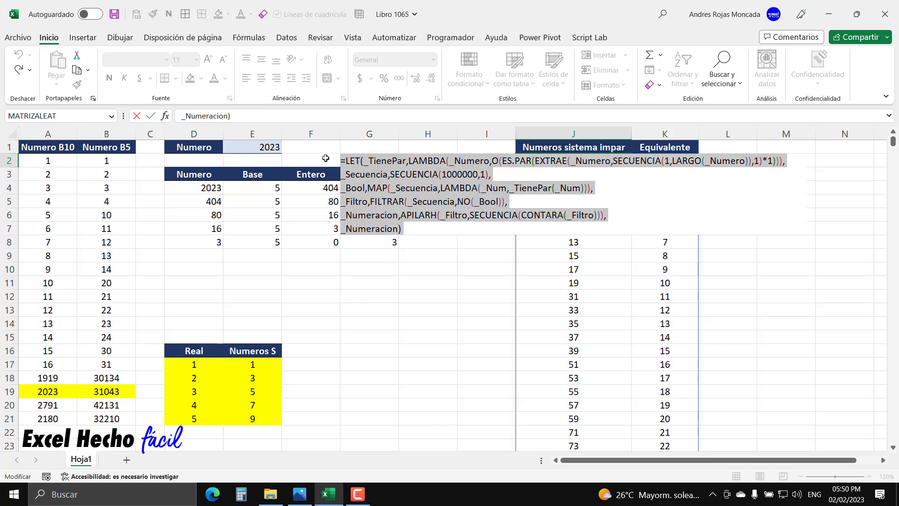
key(ctrl+c)
key(Escape)
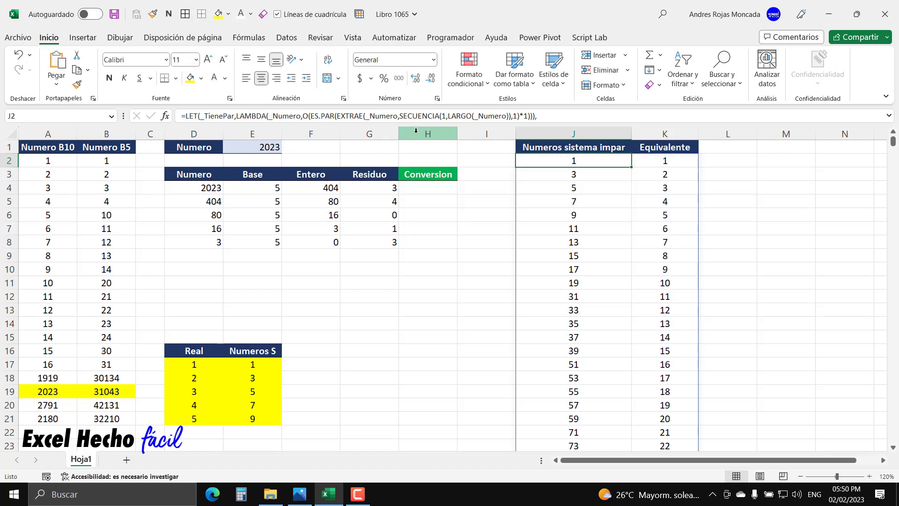
click(435, 147)
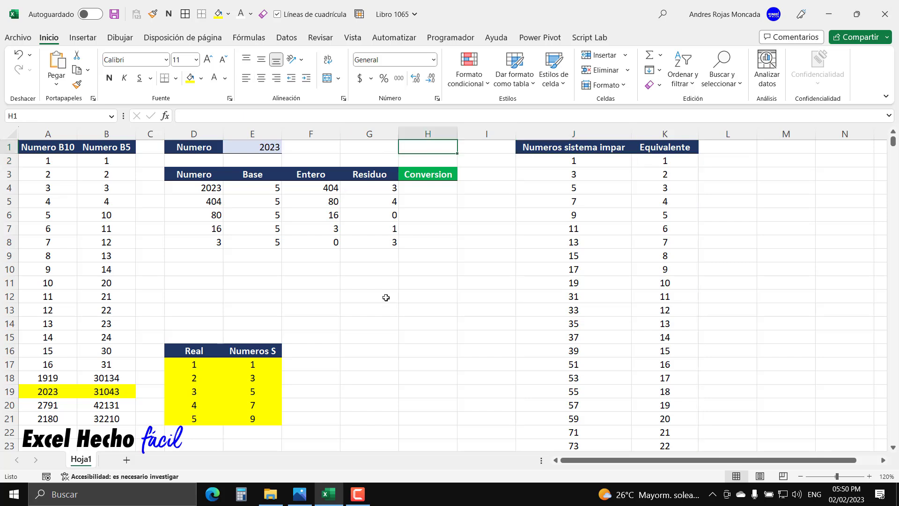
key(F2)
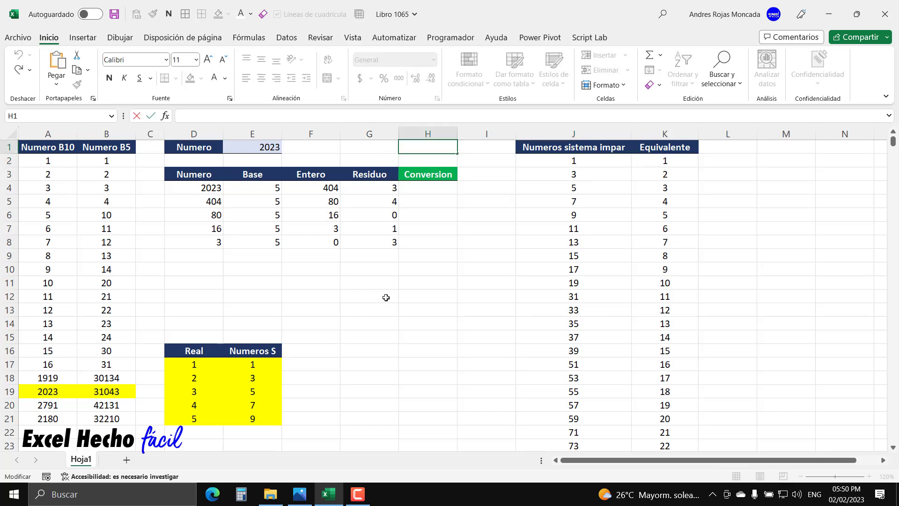
key(ctrl+v)
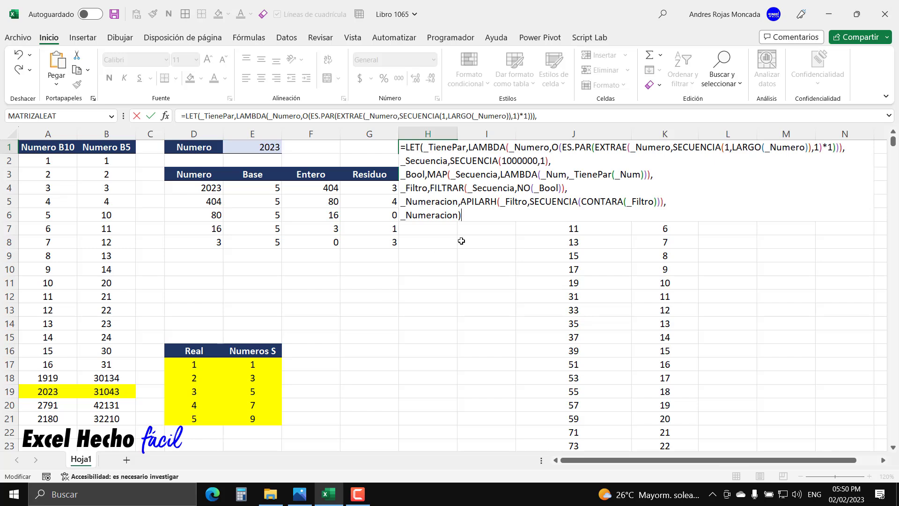
Step: Replace the closing _Numeracion) of the H1 formula with a BUSCARX function that uses E1 as the lookup value
drag(462, 215, 401, 220)
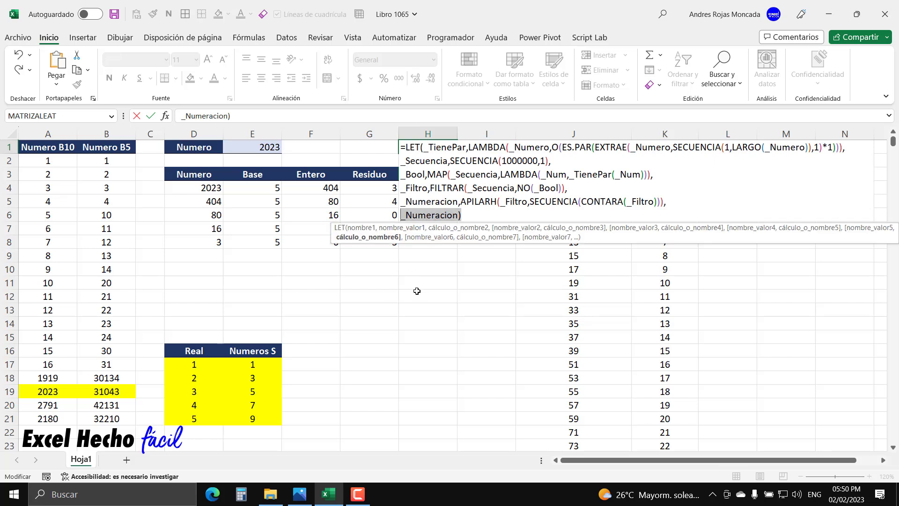
key(BackSpace)
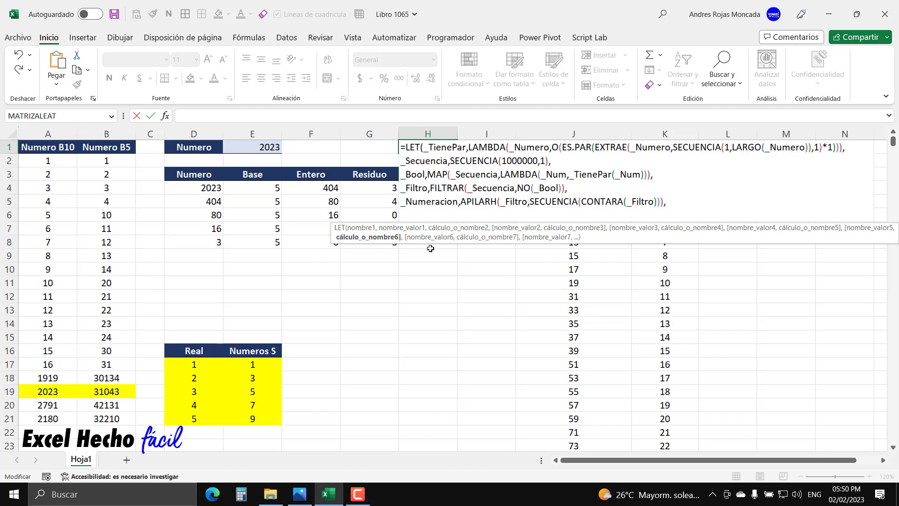
drag(443, 233, 429, 313)
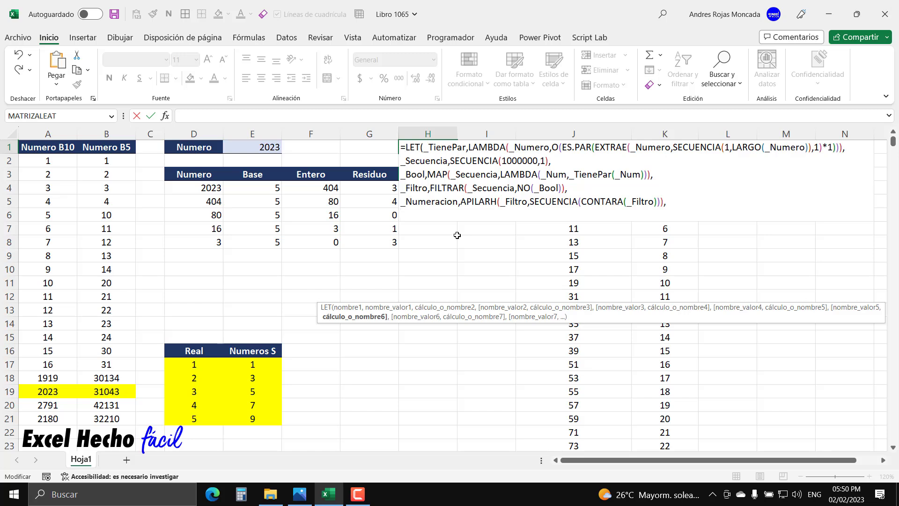
text(bus)
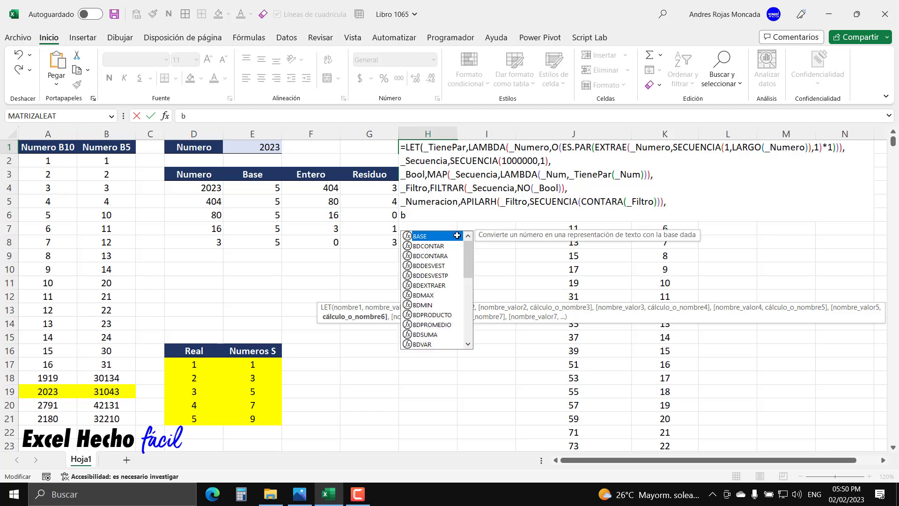
key(Down)
key(Down)
key(Down)
key(Tab)
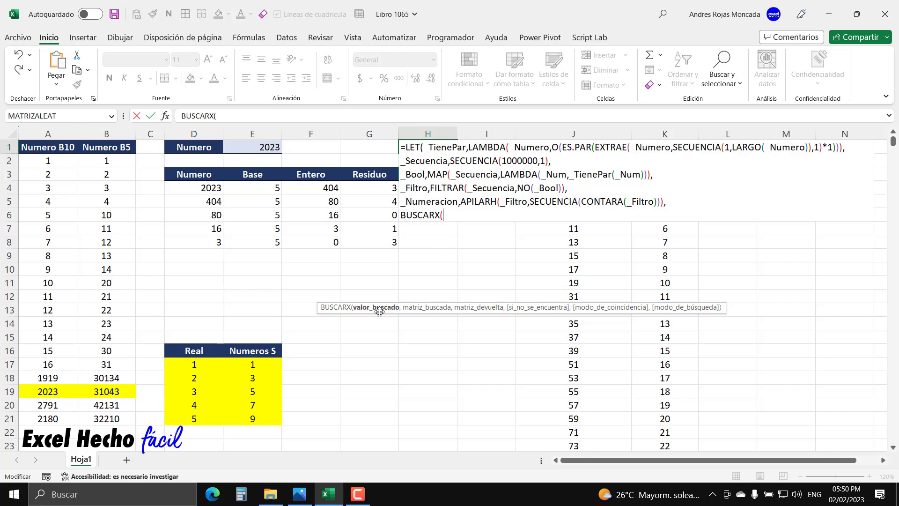
click(256, 148)
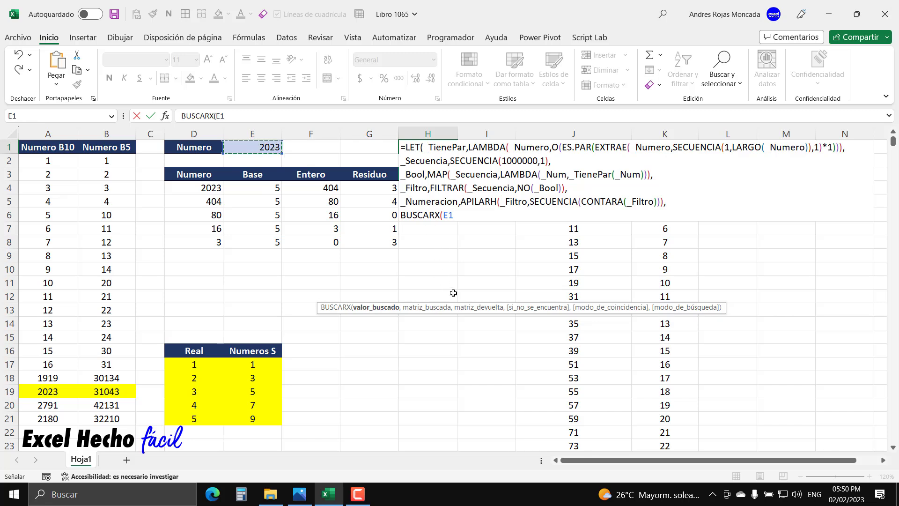
text(,)
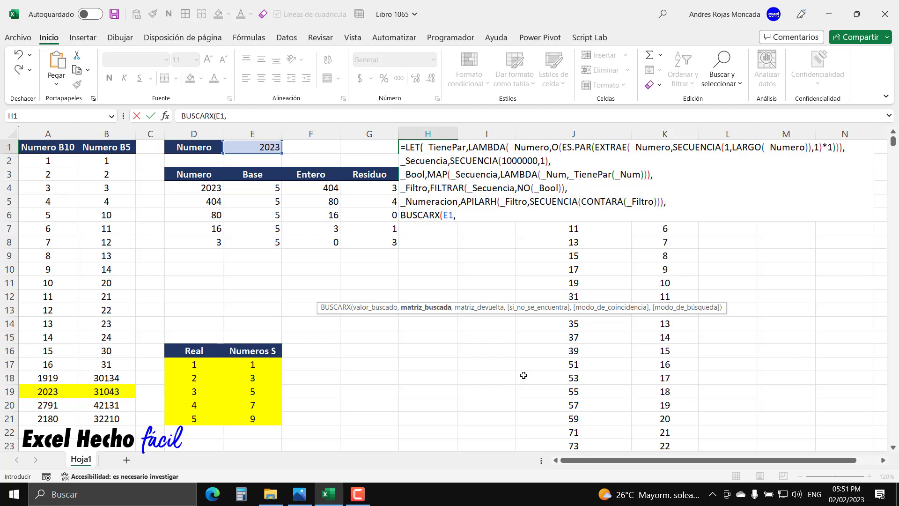
Step: Add ELEGIRCOLS(_Numeracion,2) as the lookup array of the BUSCARX function in the H1 formula
text(ele)
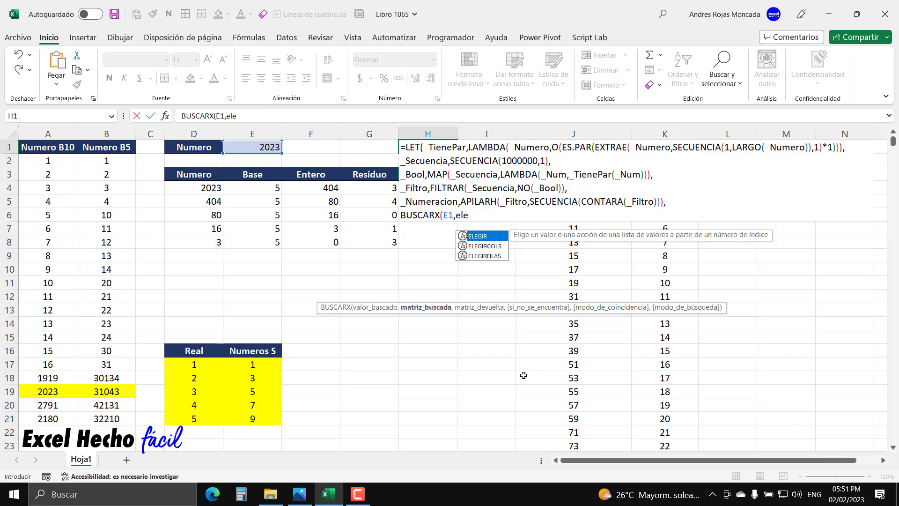
key(Down)
key(Tab)
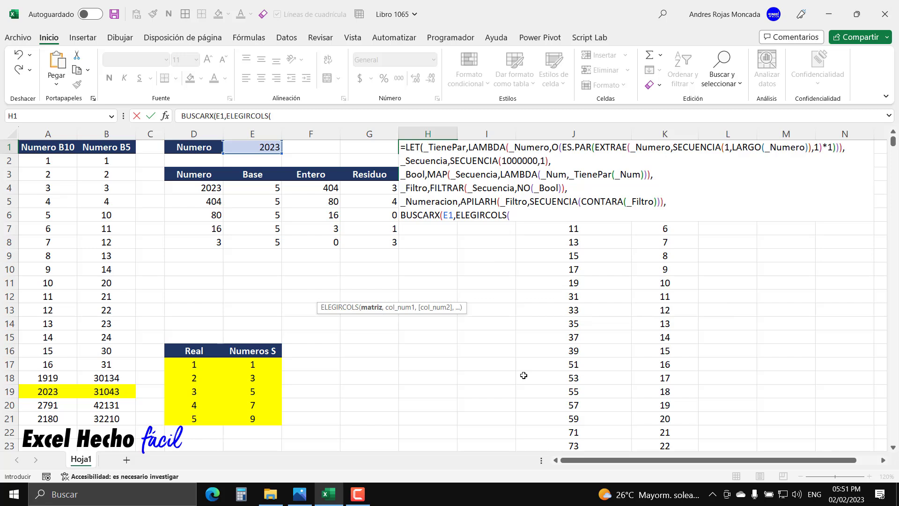
text(_)
key(Down)
key(Down)
key(Tab)
text(,2)
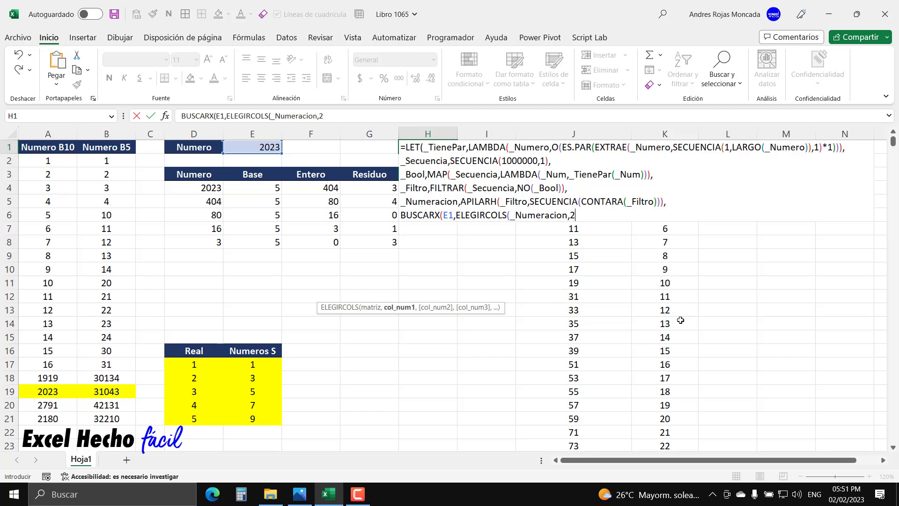
text())
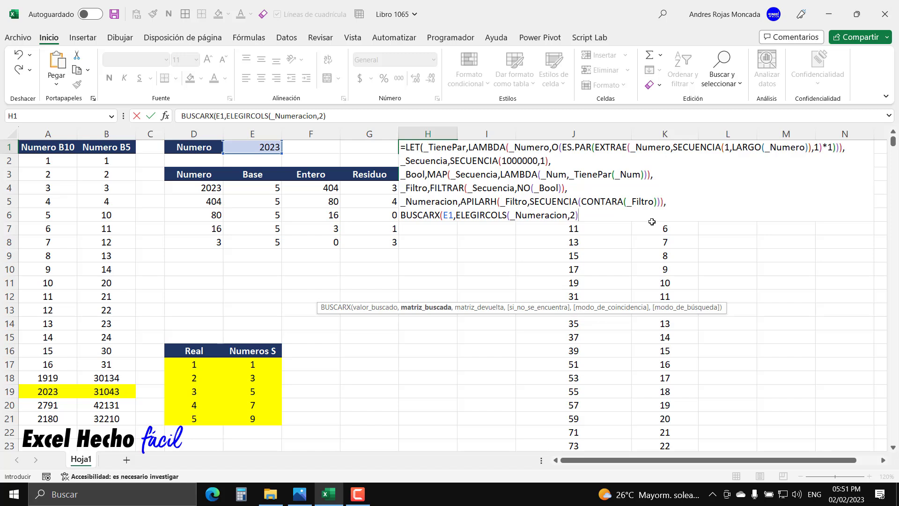
Step: Add ELEGIRCOLS(_Numeracion,1) as the BUSCARX return array, close the remaining parentheses and commit the H1 formula
text(,)
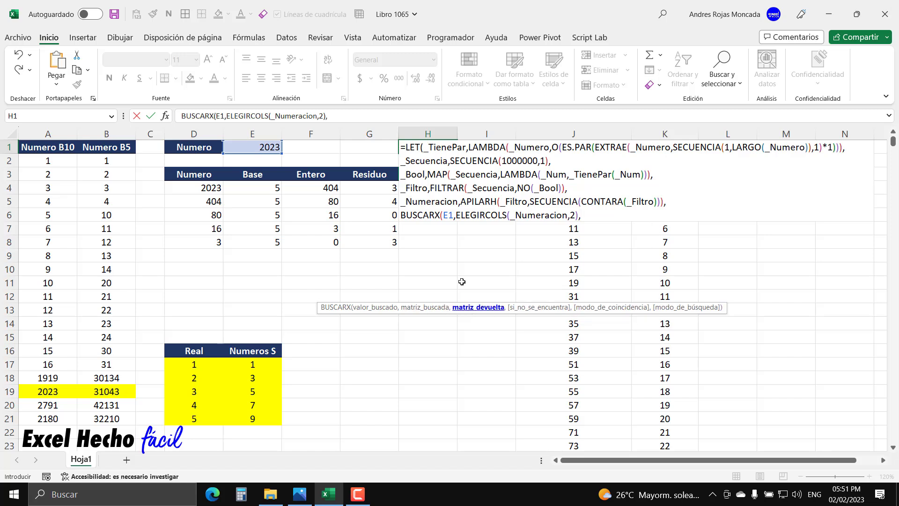
text(ELEGIRCOLS()
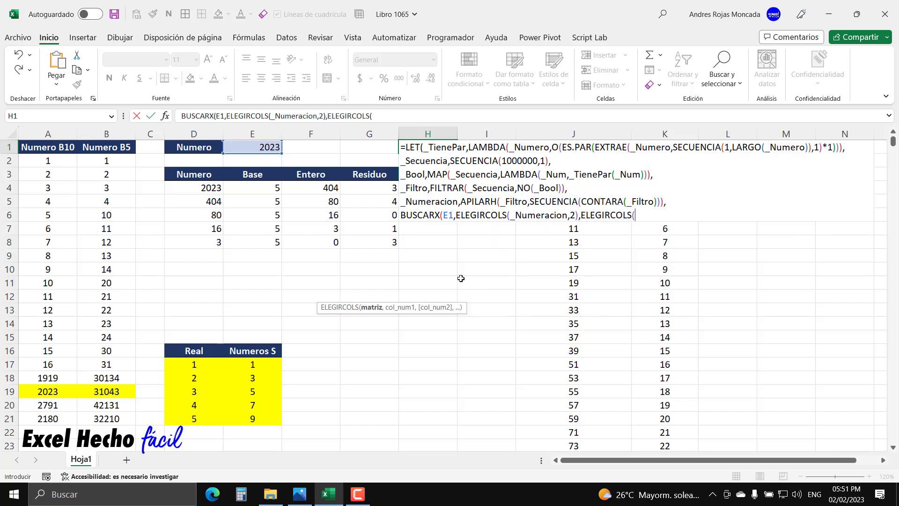
text(_Numeracion)
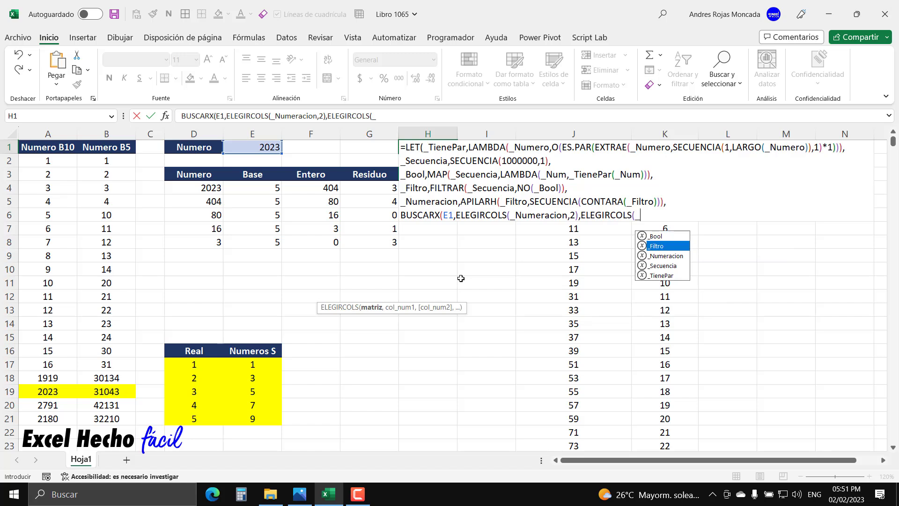
text(,1)
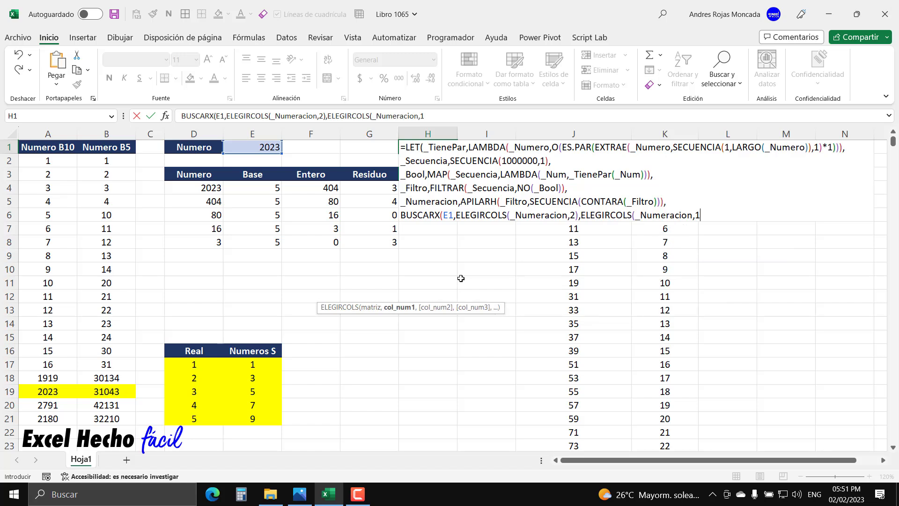
text())
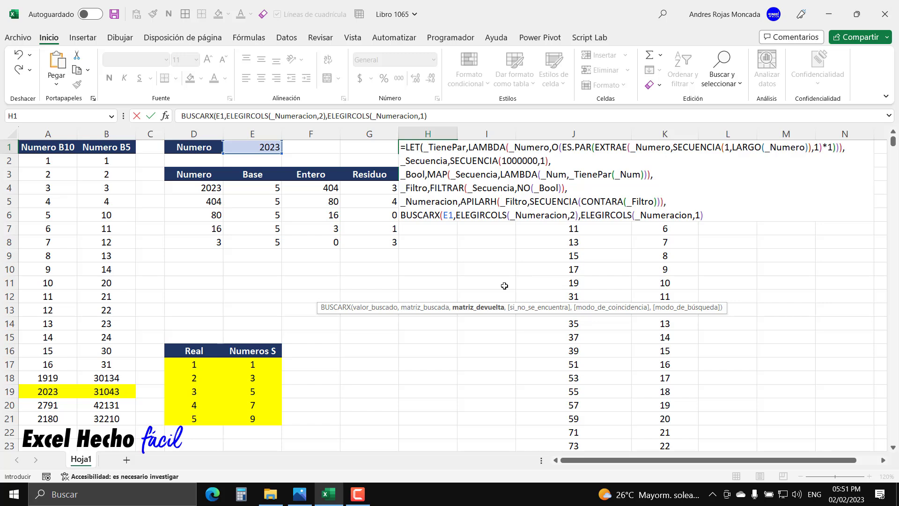
text())
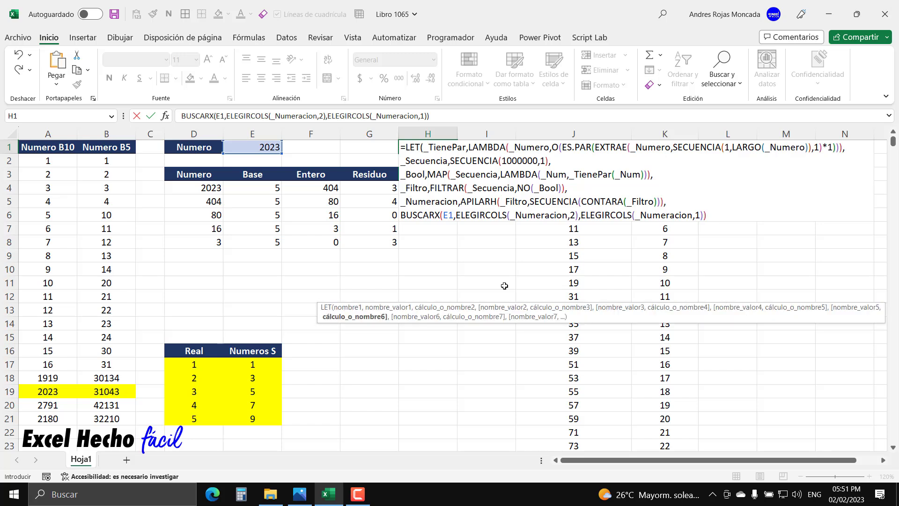
text())
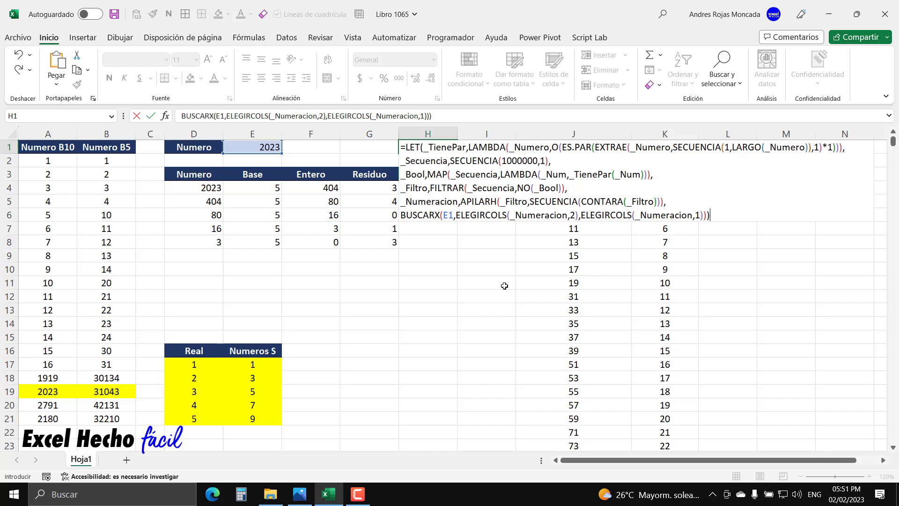
key(Return)
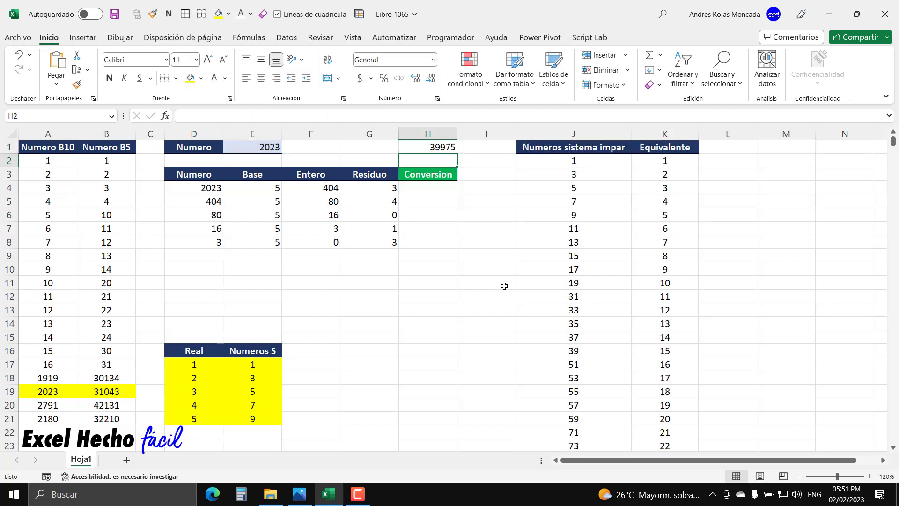
Step: Format cell H1 with a standard green fill and bold white text
click(445, 148)
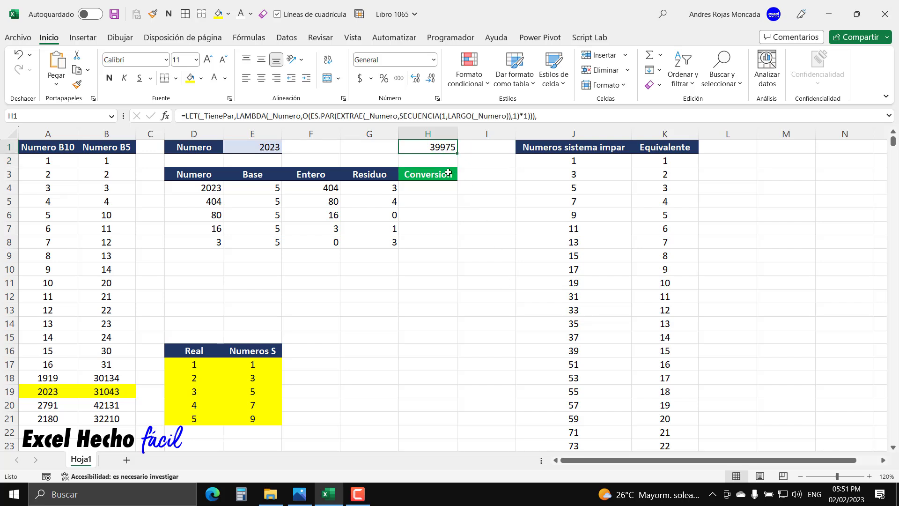
click(190, 79)
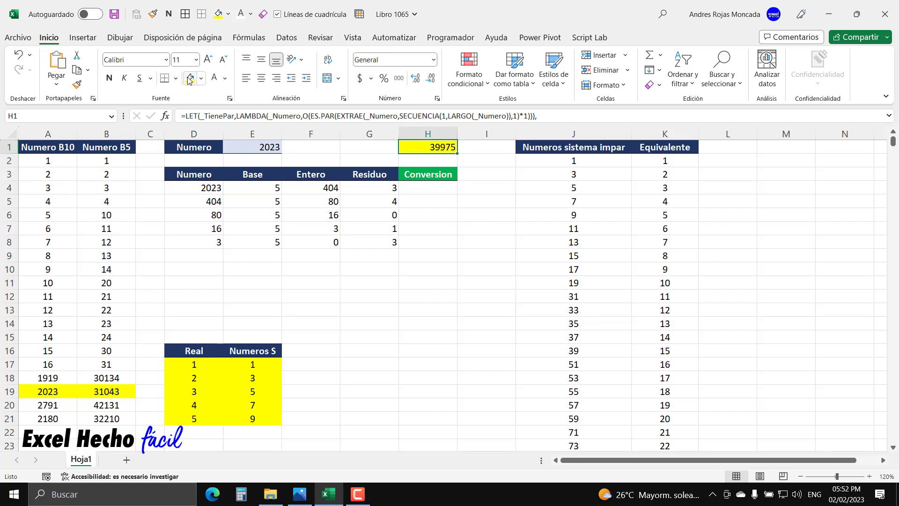
click(202, 78)
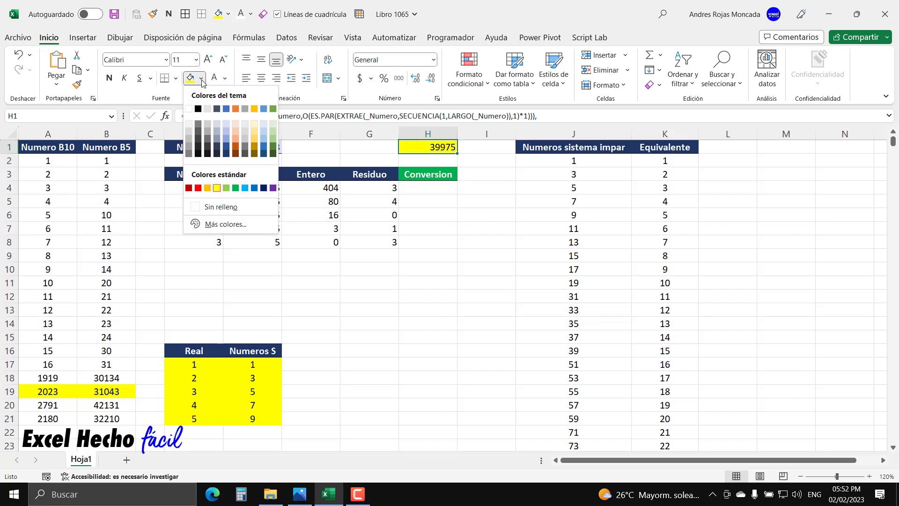
click(235, 188)
click(109, 78)
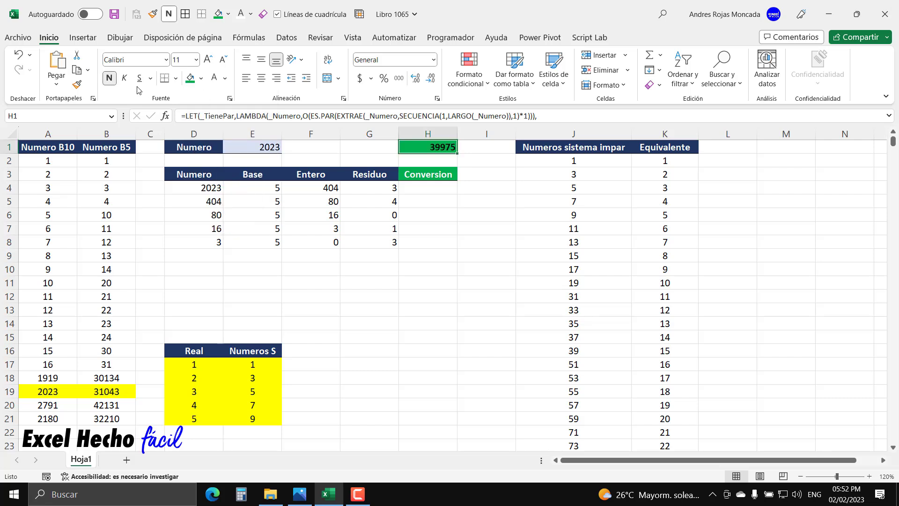
click(214, 82)
Step: Enter 5 in H4 as the odd-system equivalent of residue 3, using the Real and Numeros S table
click(438, 188)
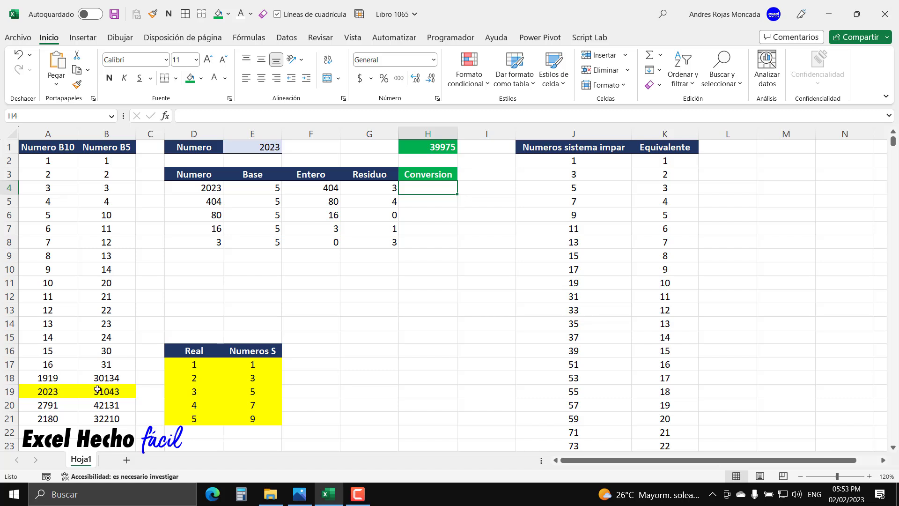
click(372, 216)
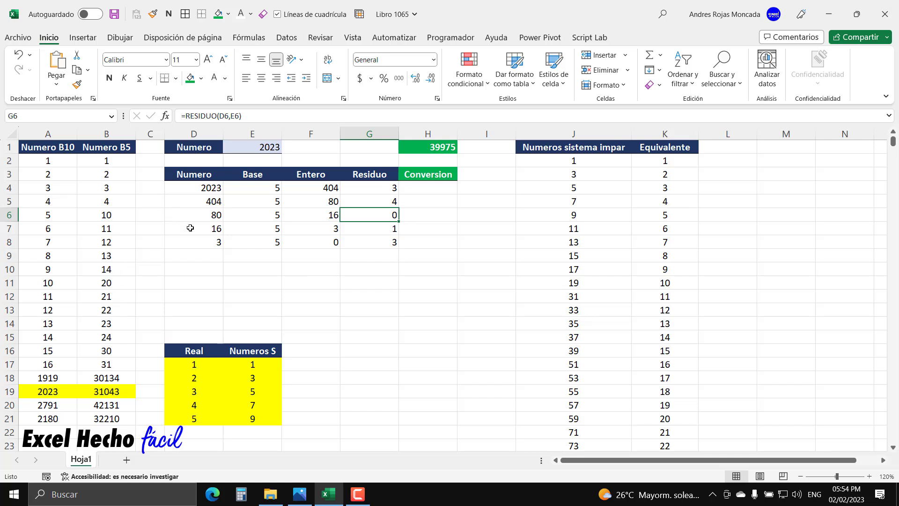
click(387, 225)
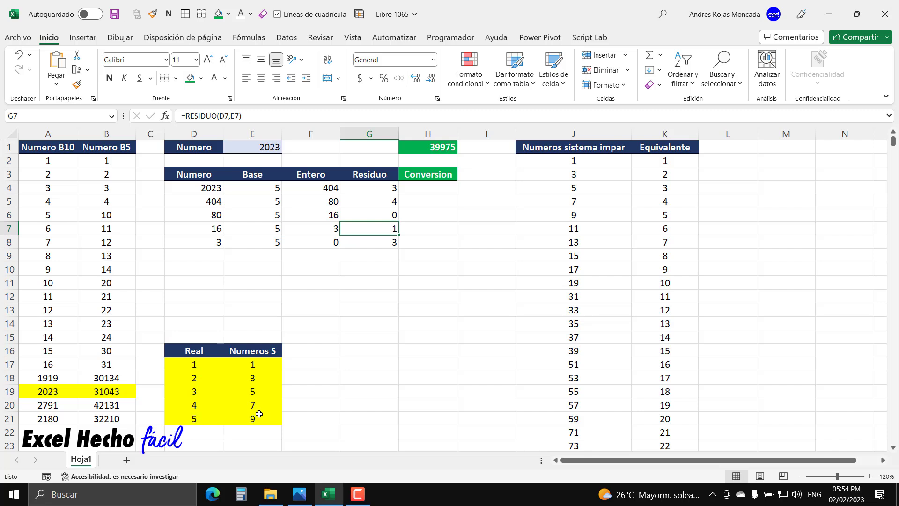
click(429, 188)
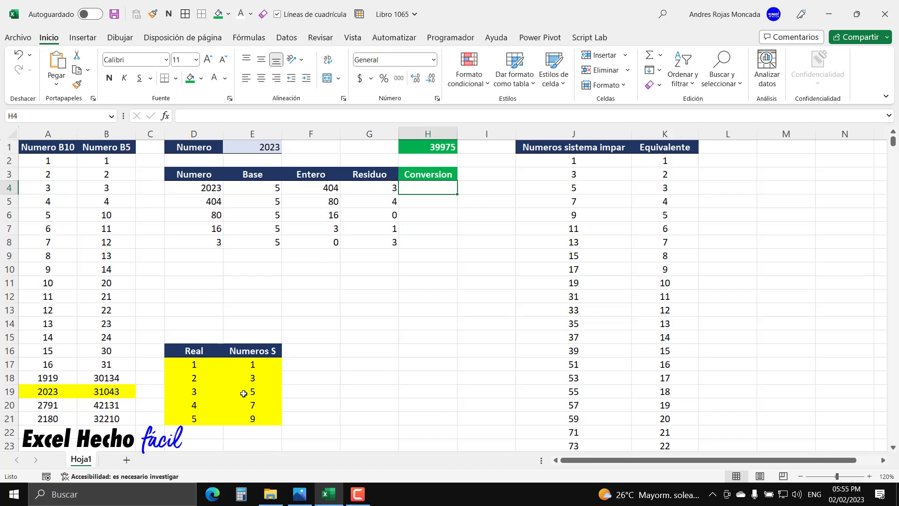
drag(199, 392, 256, 393)
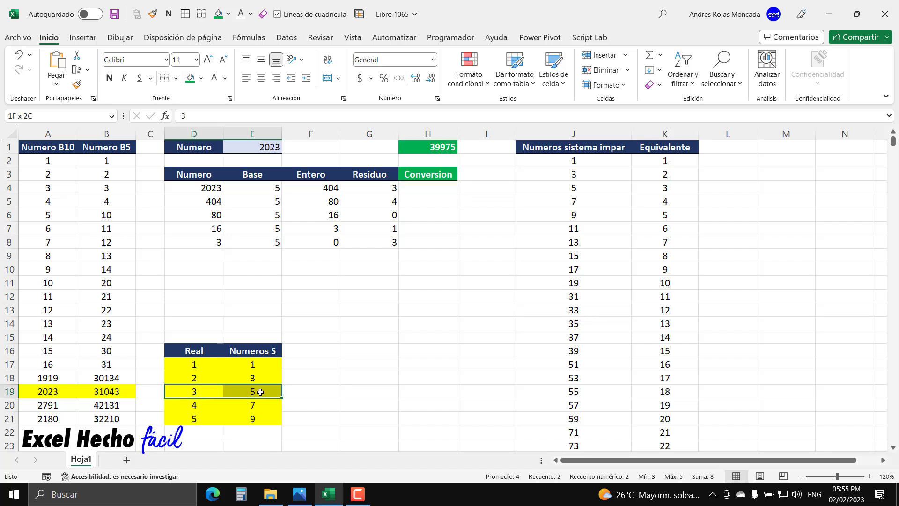
click(449, 188)
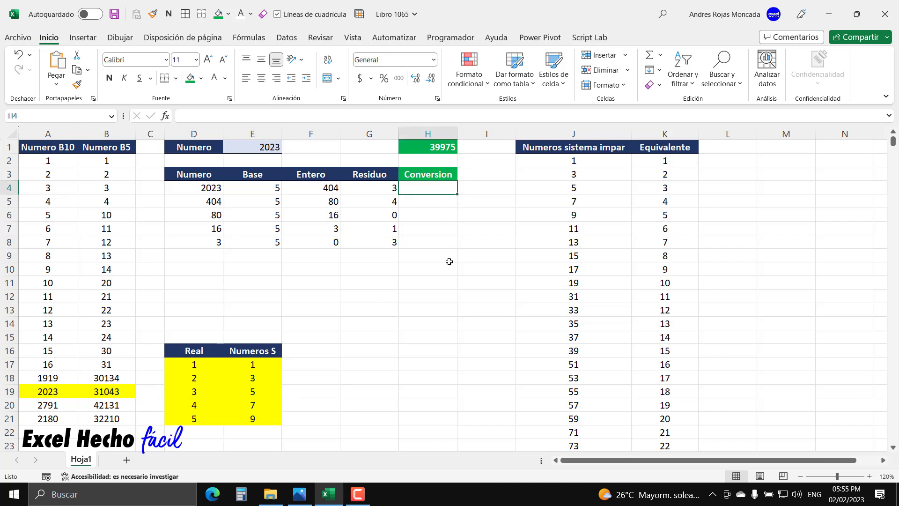
text(5)
key(Return)
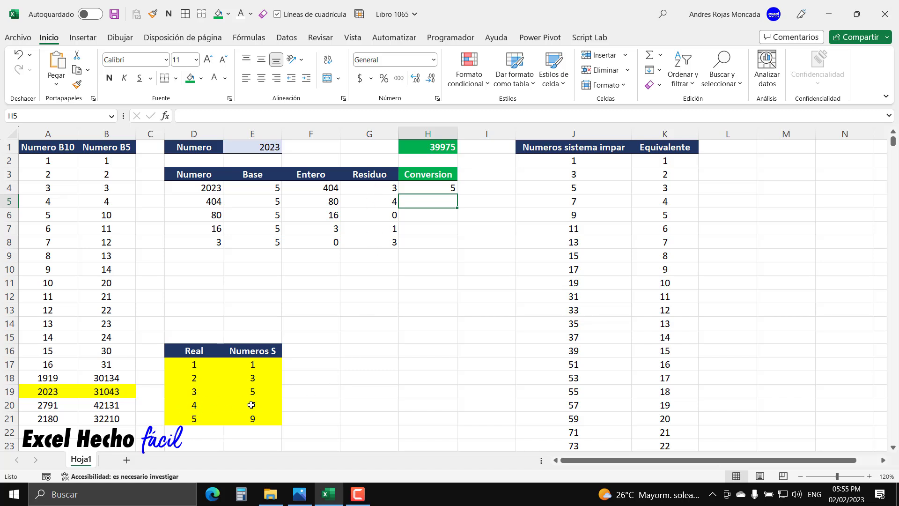
Step: Fill the Conversion column from H5 to H8 with 7, 9, 9 and 3, and compare the digits with H1
text(7)
key(Return)
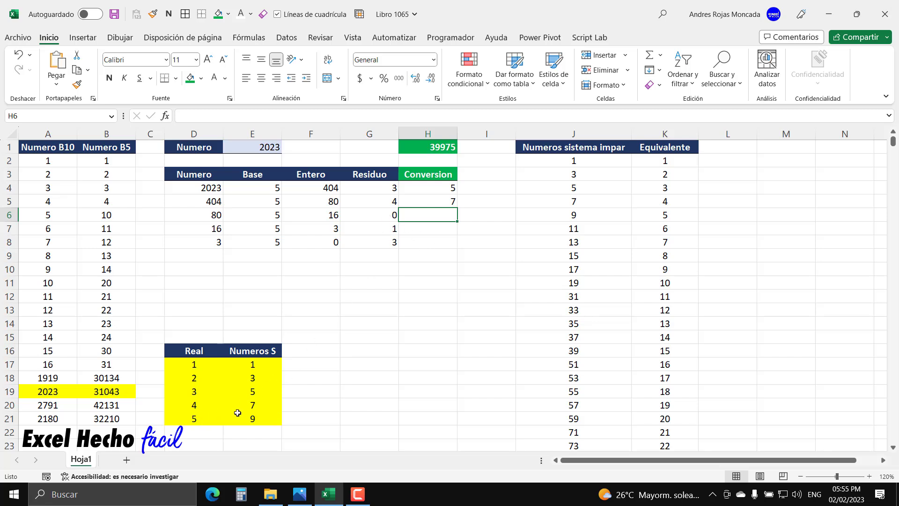
text(9)
key(Return)
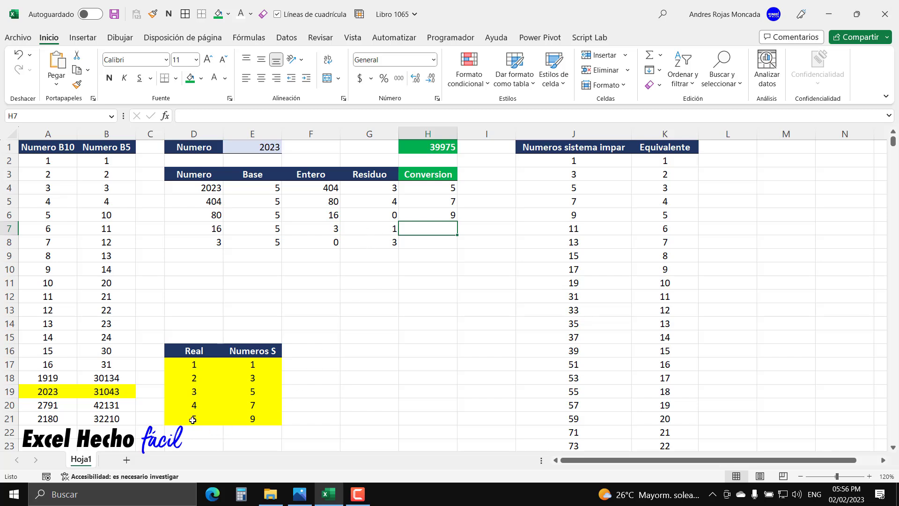
text(9)
key(Return)
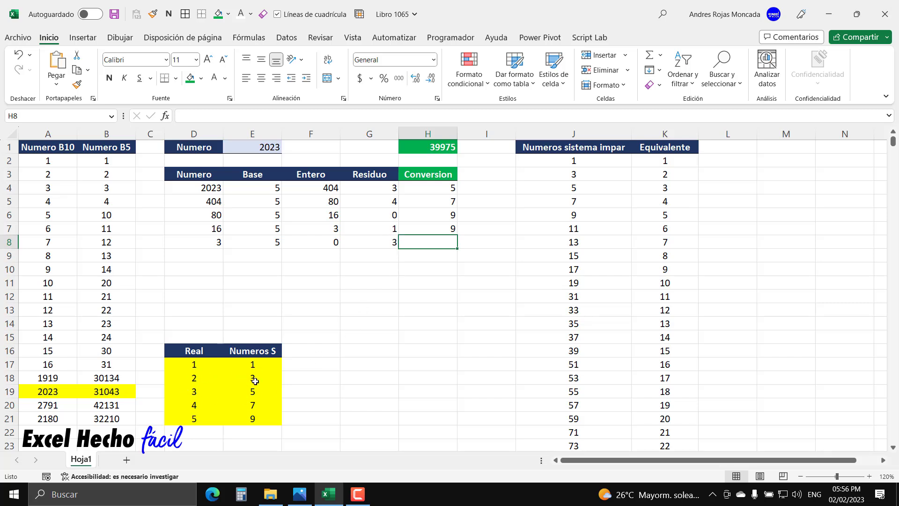
text(3)
key(Return)
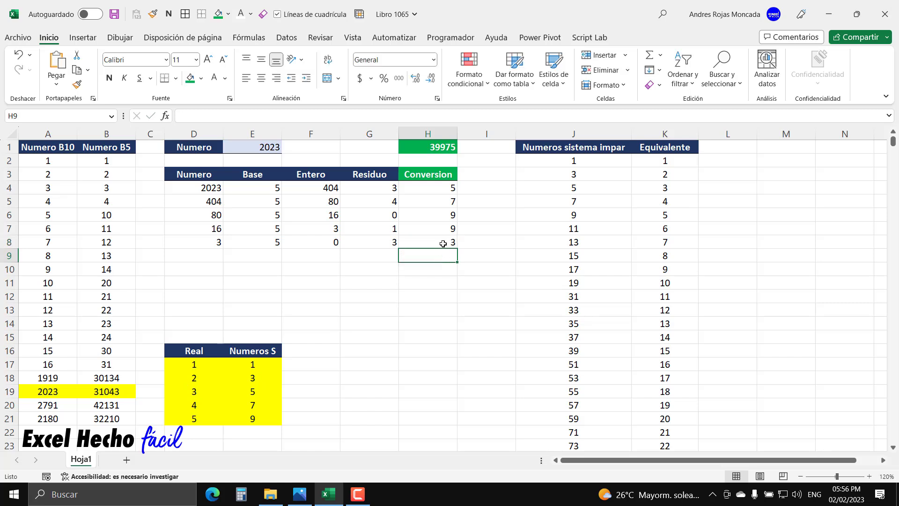
drag(443, 244, 440, 187)
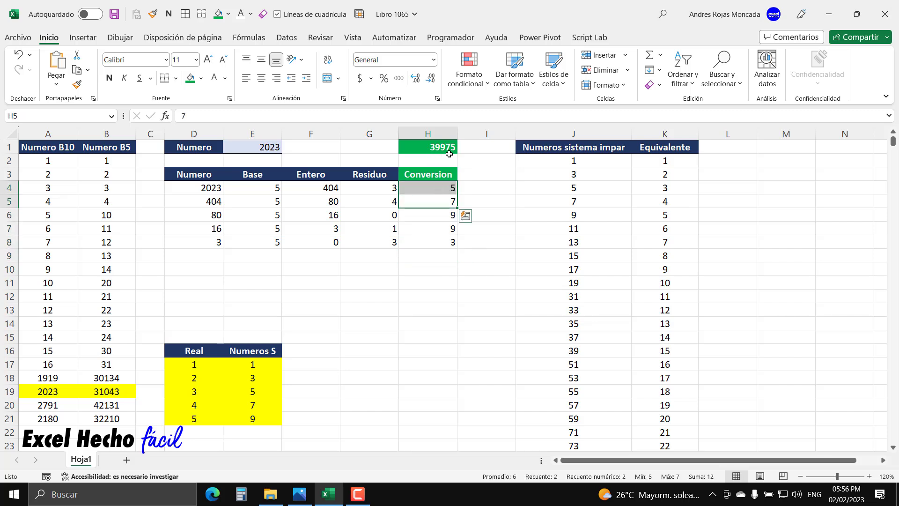
Step: Change the number in E1 to 1919 and clear the Conversion values in H4:H8
click(257, 147)
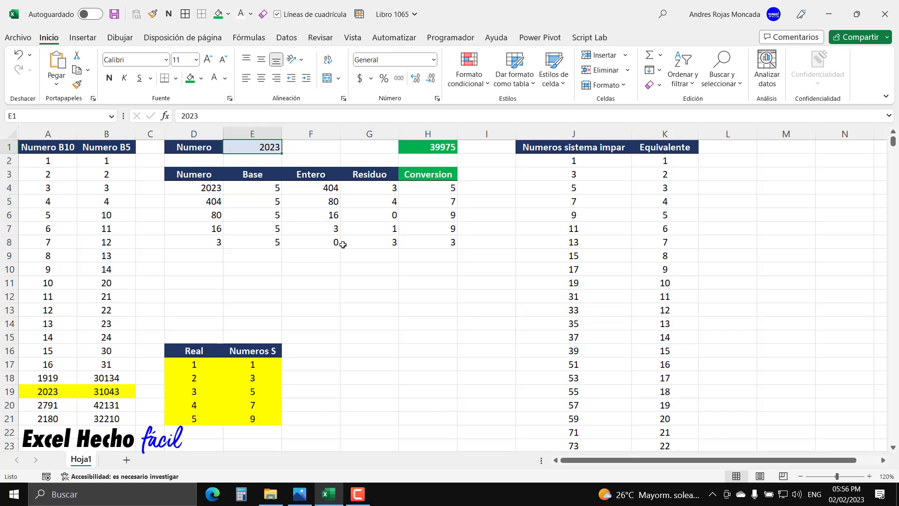
text(1919)
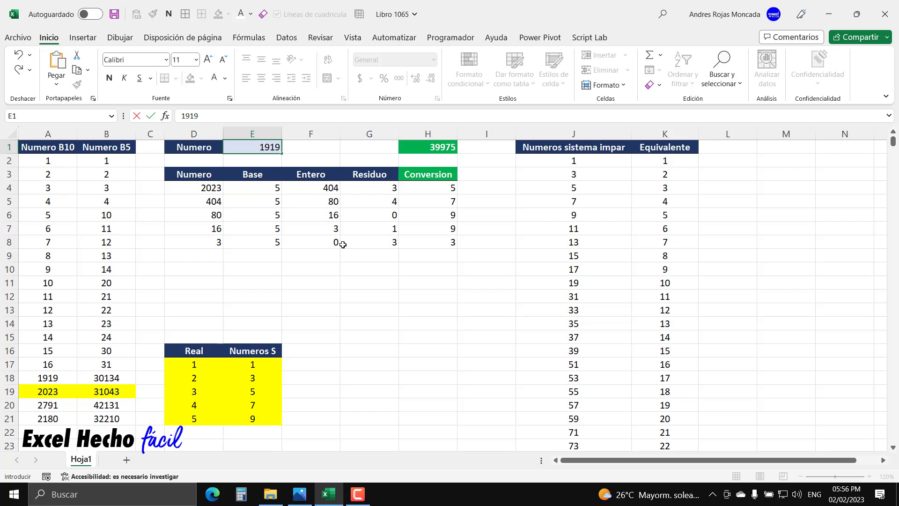
key(Return)
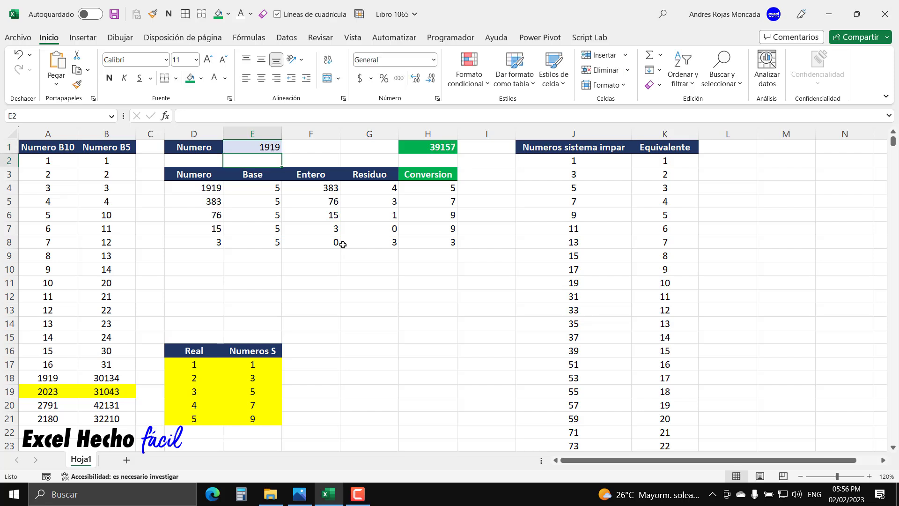
drag(426, 191, 427, 238)
key(Delete)
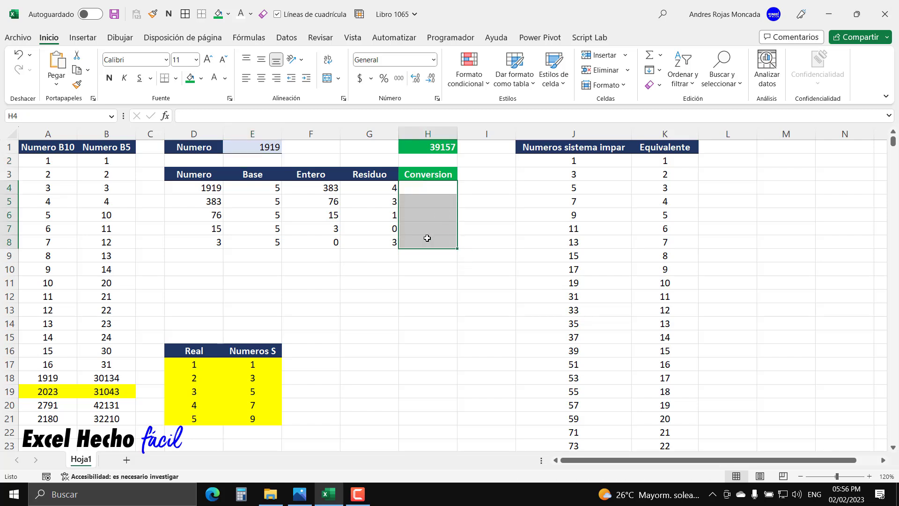
Step: Fill the Conversion column from H4 to H8 with 7, 5, 1, 9 and 3, and compare the digits, read upward, with H1
click(429, 187)
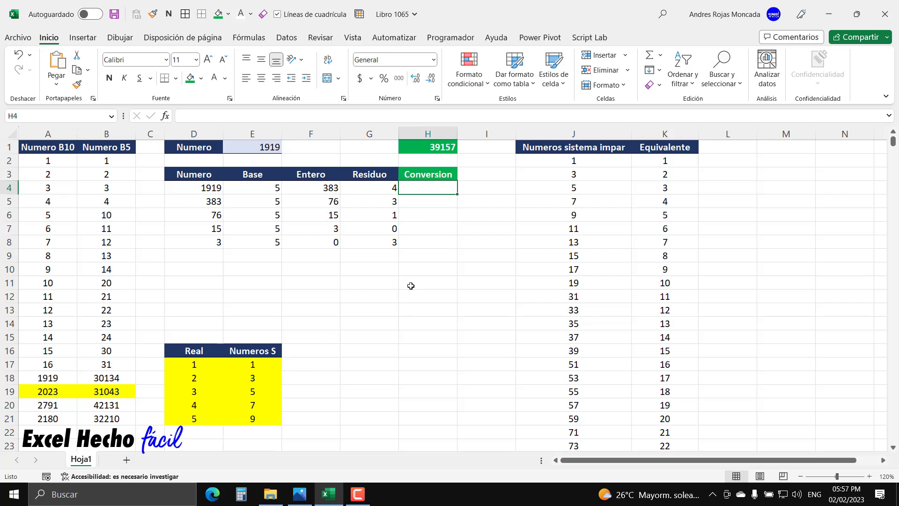
text(7)
key(Return)
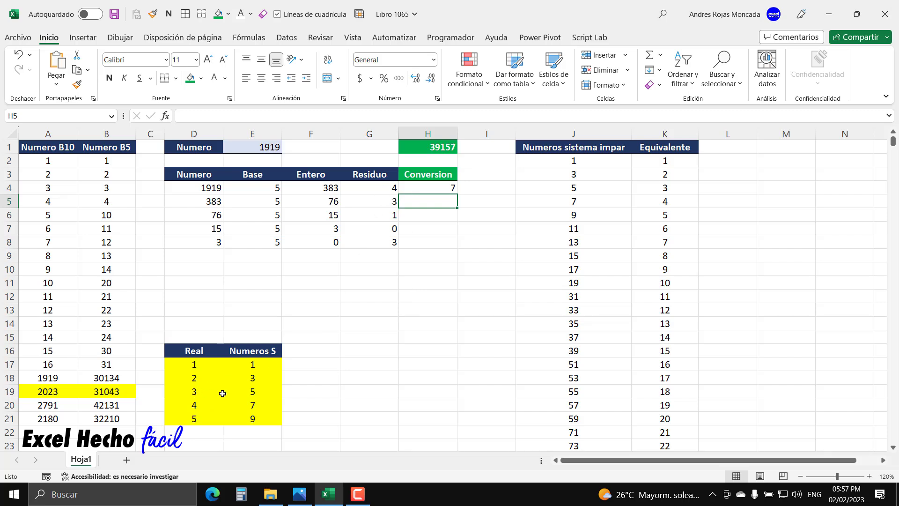
text(5)
key(Return)
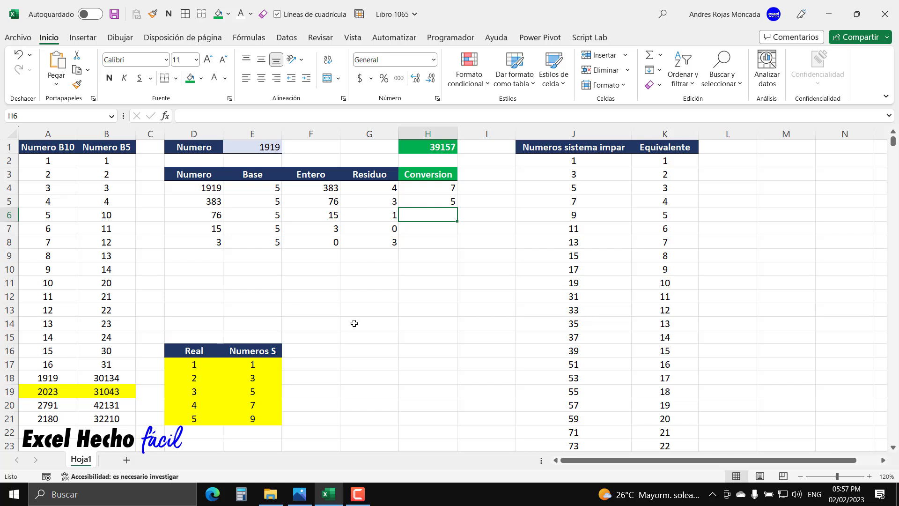
text(1)
key(Return)
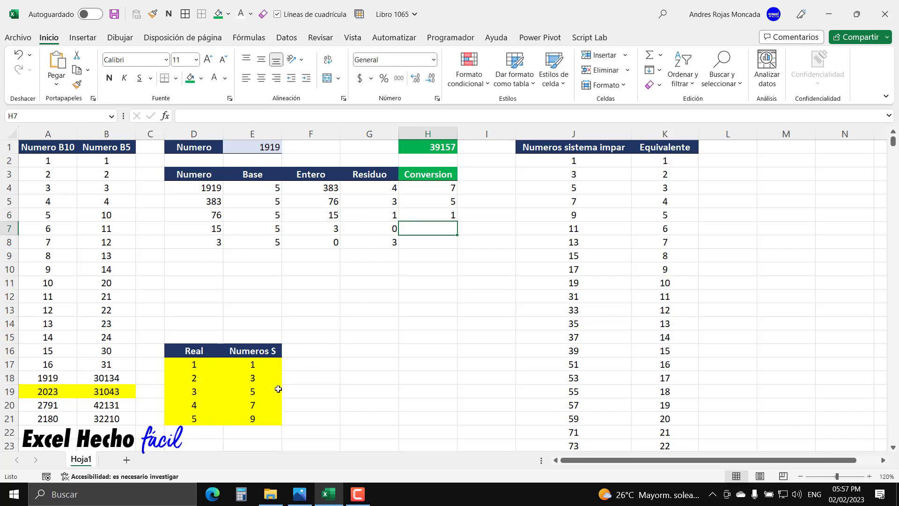
text(9)
key(Return)
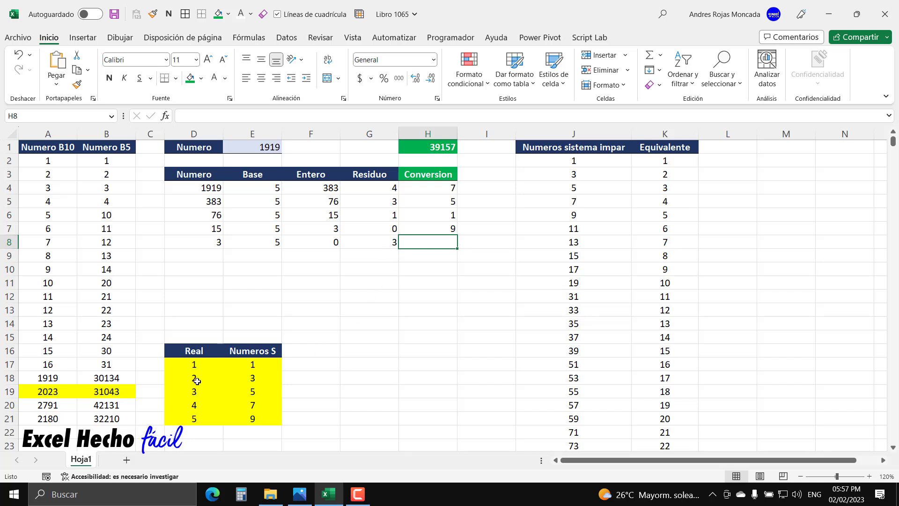
text(3)
key(Return)
drag(413, 246, 424, 187)
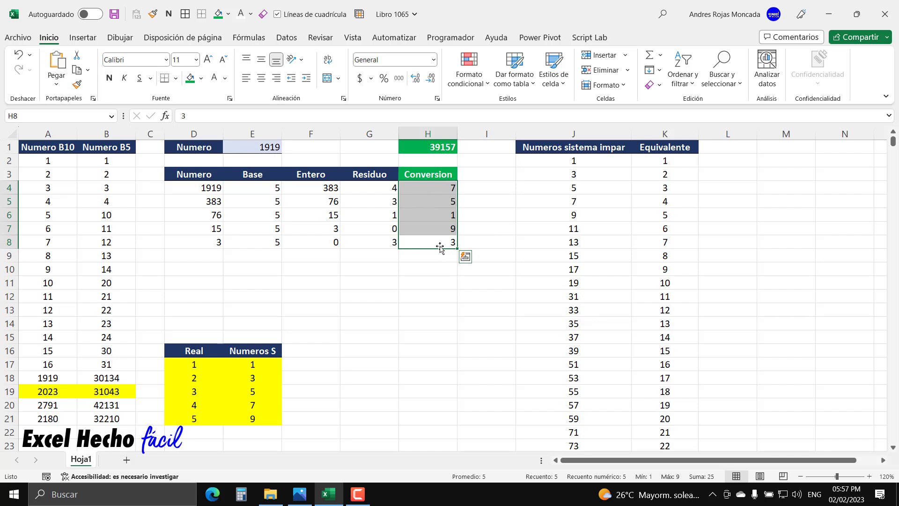
drag(439, 244, 435, 186)
Step: Change the number in E1 to 2791 and clear the Conversion values in H4:H8
click(249, 148)
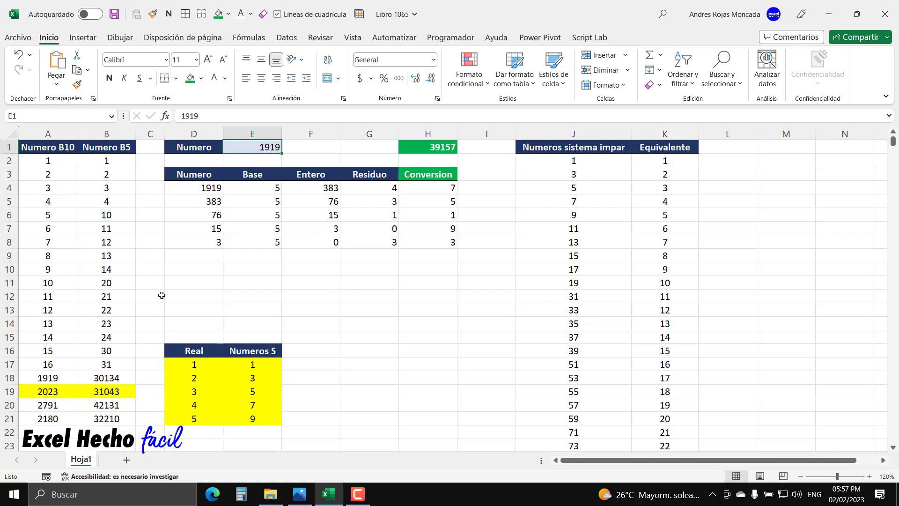
text(2791)
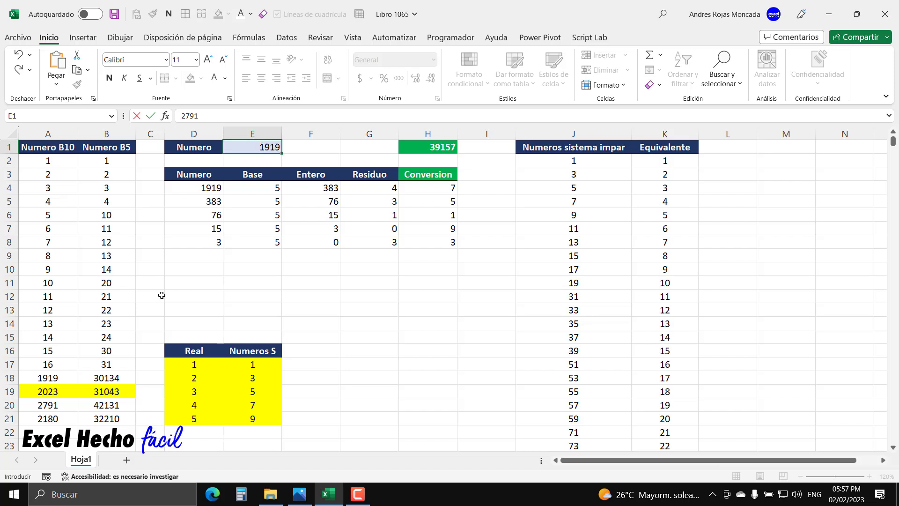
key(Return)
drag(442, 193, 440, 242)
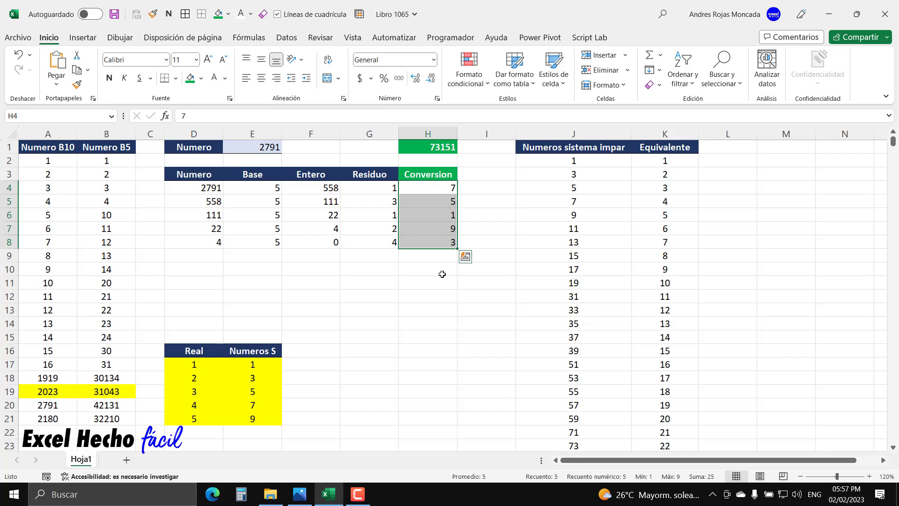
key(Delete)
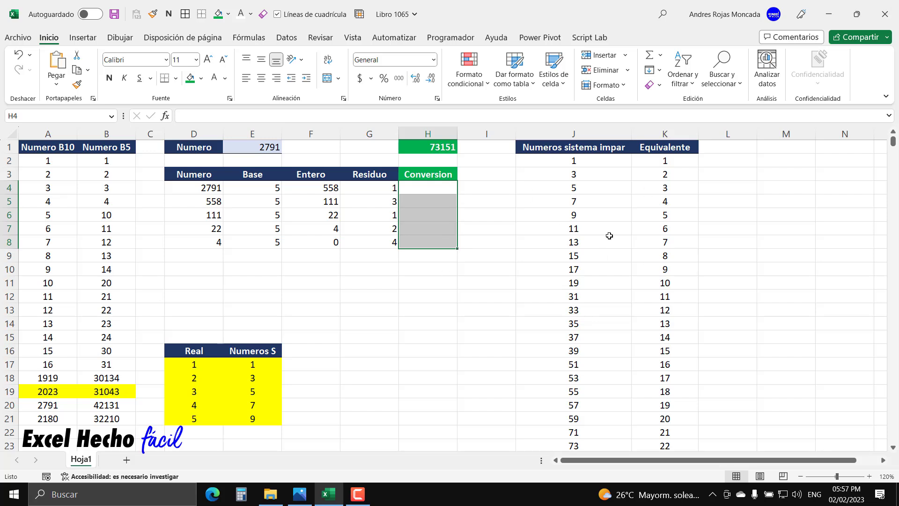
Step: Enter 1, 5, 1, 3 and 7 in H4:H8 as the odd-system digits for 2791, and compare them with H1
click(435, 189)
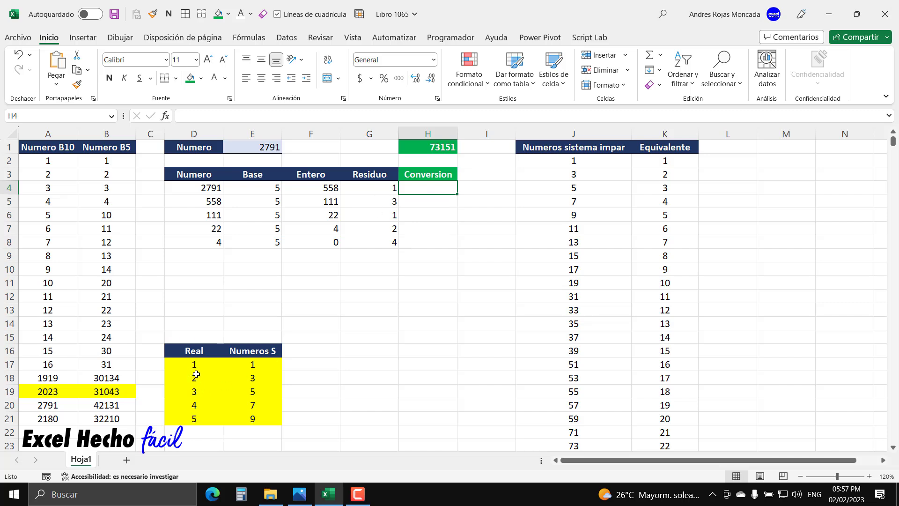
text(1)
key(Return)
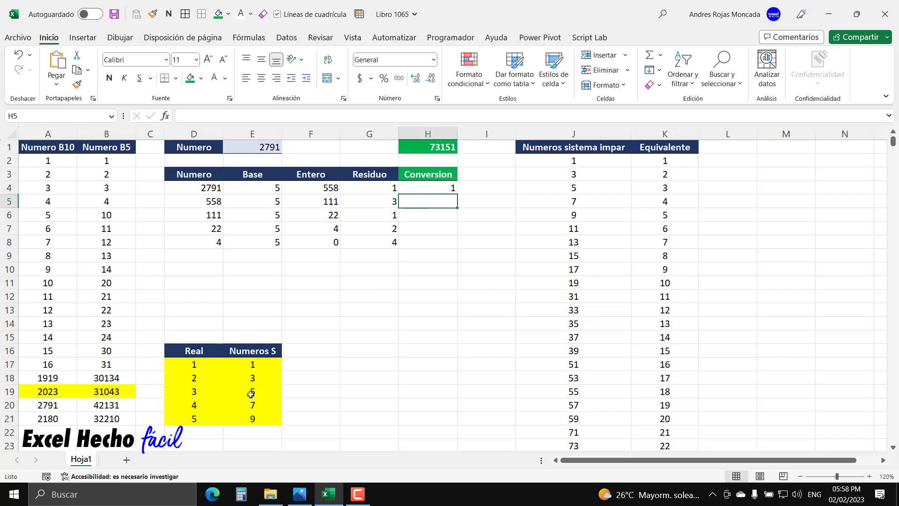
text(5)
key(Return)
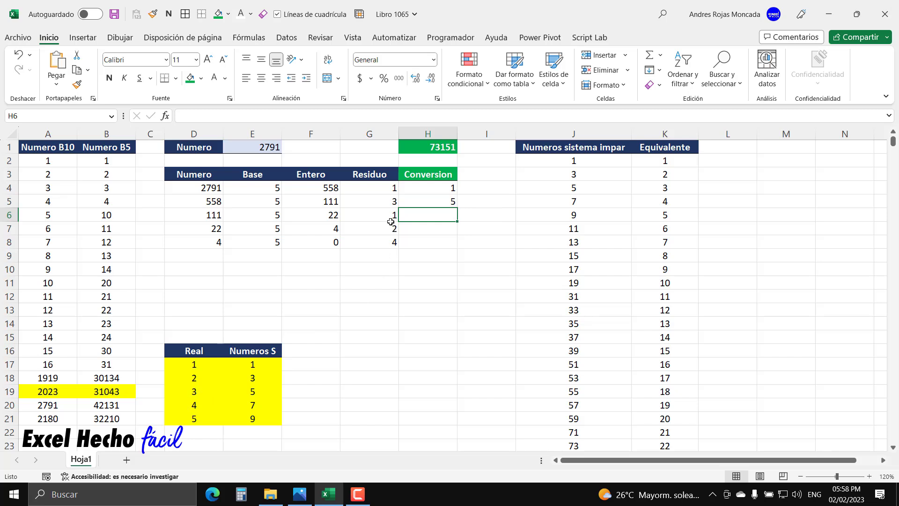
text(1)
key(Return)
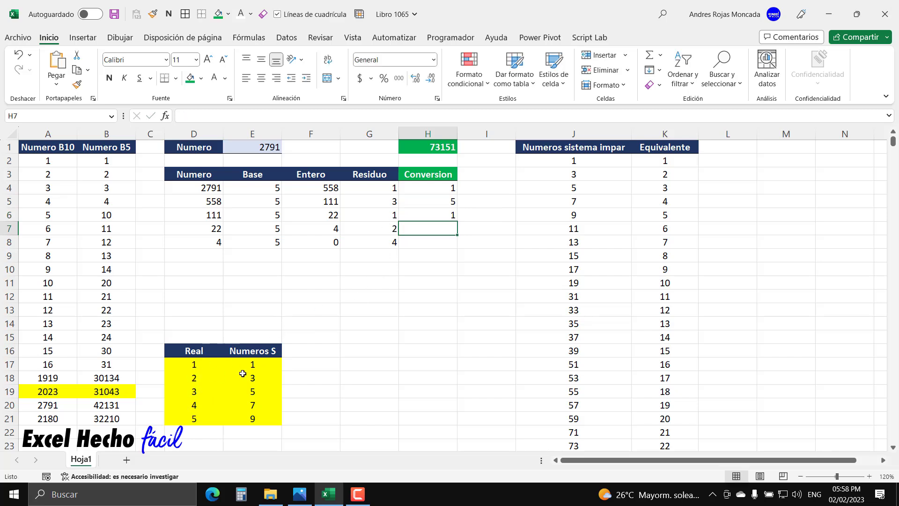
text(3)
key(Return)
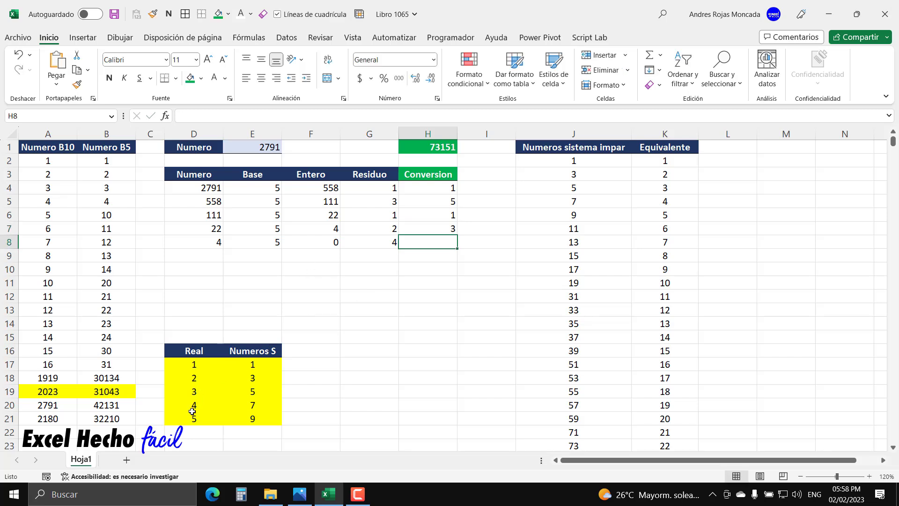
text(7)
key(Return)
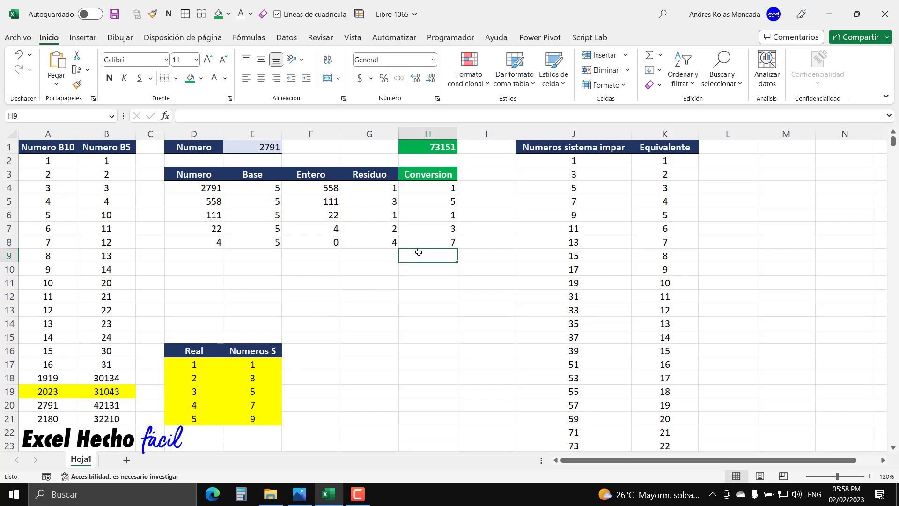
drag(427, 241, 432, 189)
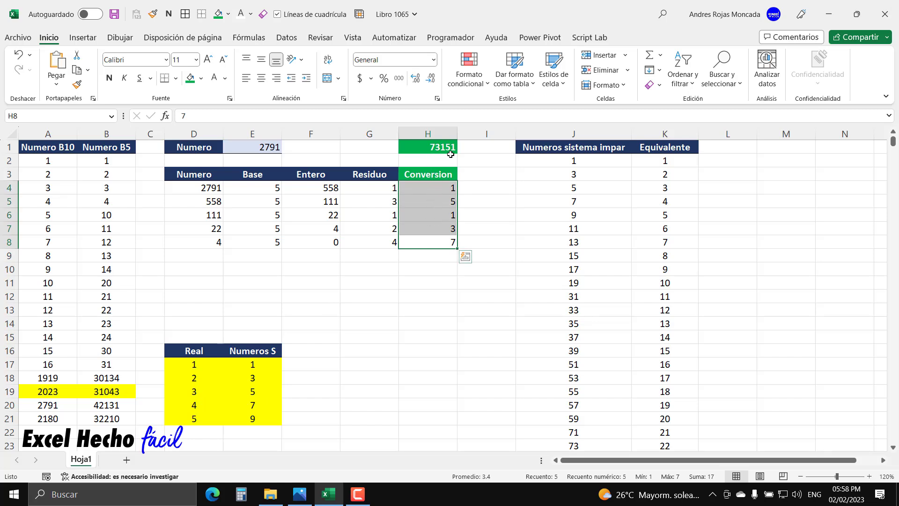
Step: Replace the number in E1 with 2180 and empty the Conversion cells H4:H8
click(247, 148)
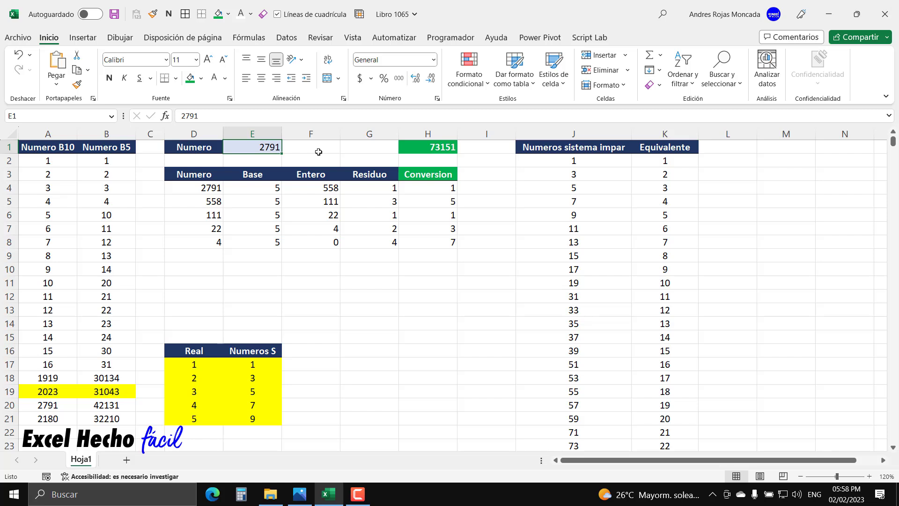
text(2180)
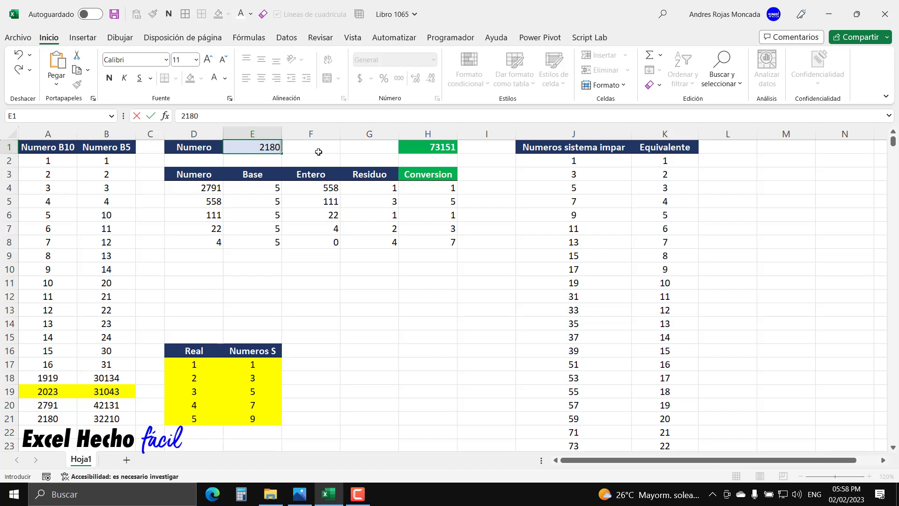
key(Return)
drag(444, 189, 446, 238)
key(Delete)
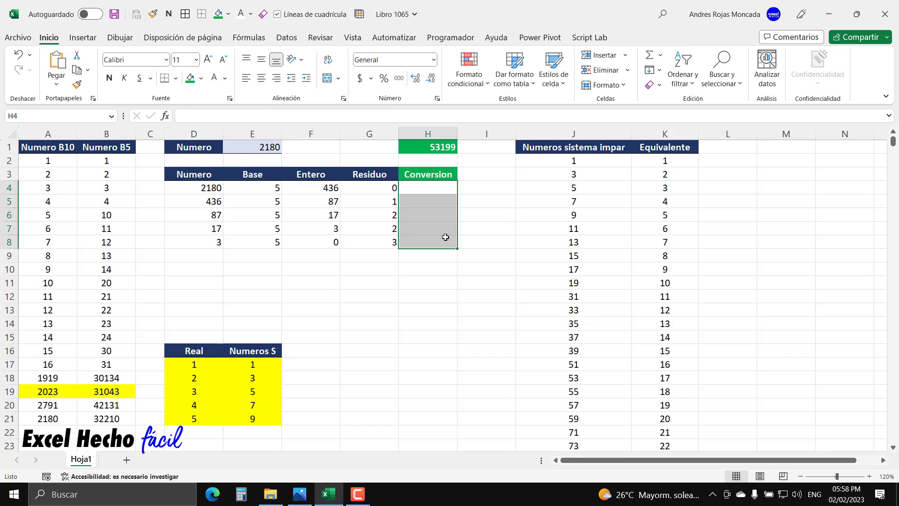
Step: Enter 9, 9, 1, 3 and 5 in H4:H8 as the odd-system digits for 2180, and check them against H1
click(379, 190)
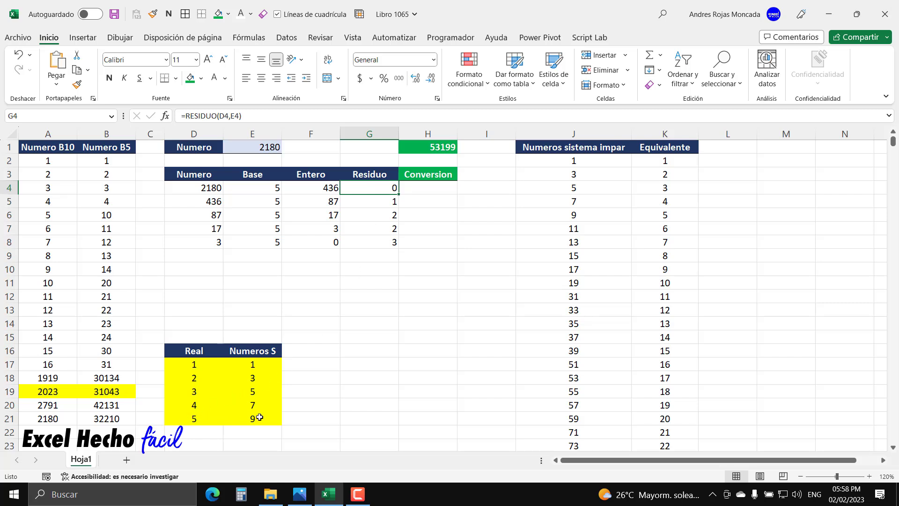
click(424, 186)
text(9)
key(Return)
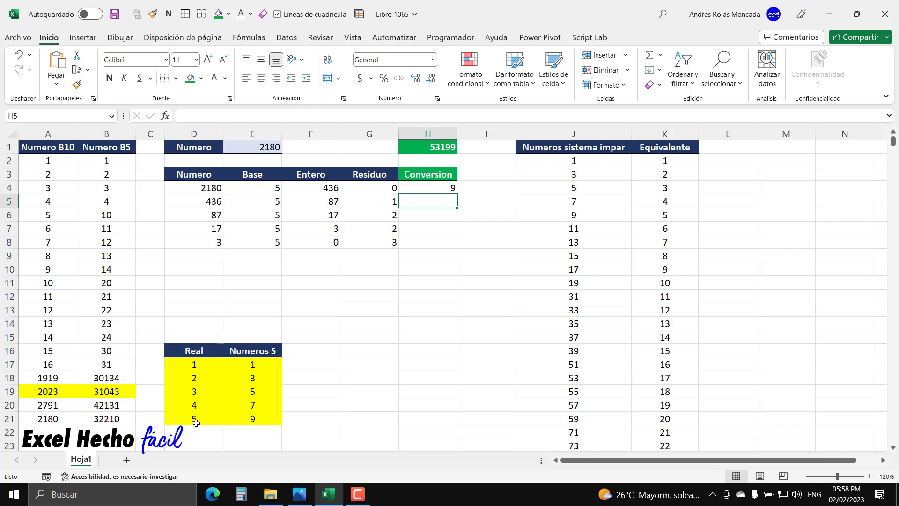
text(9)
key(Return)
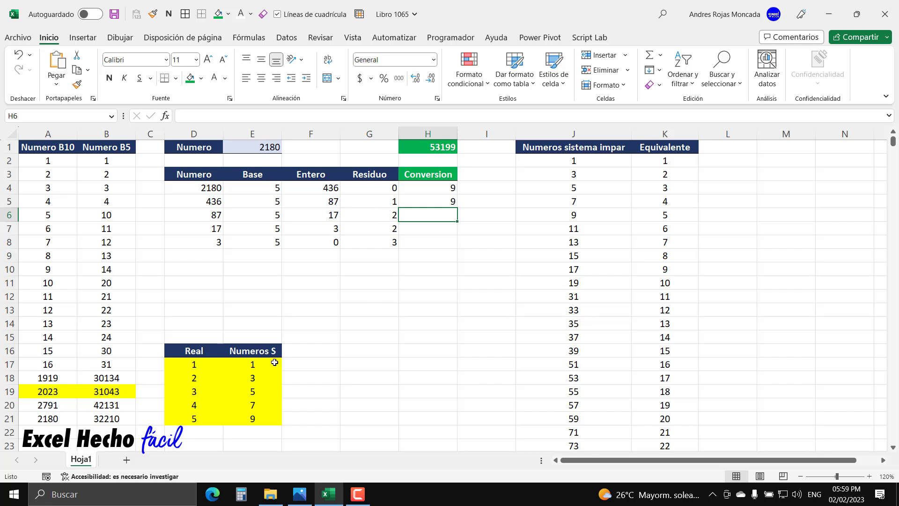
text(1)
key(Return)
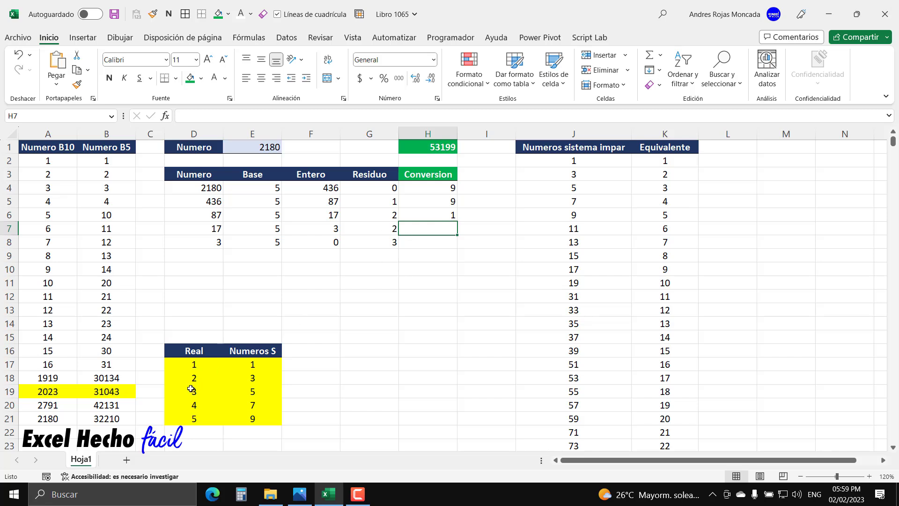
text(3)
key(Return)
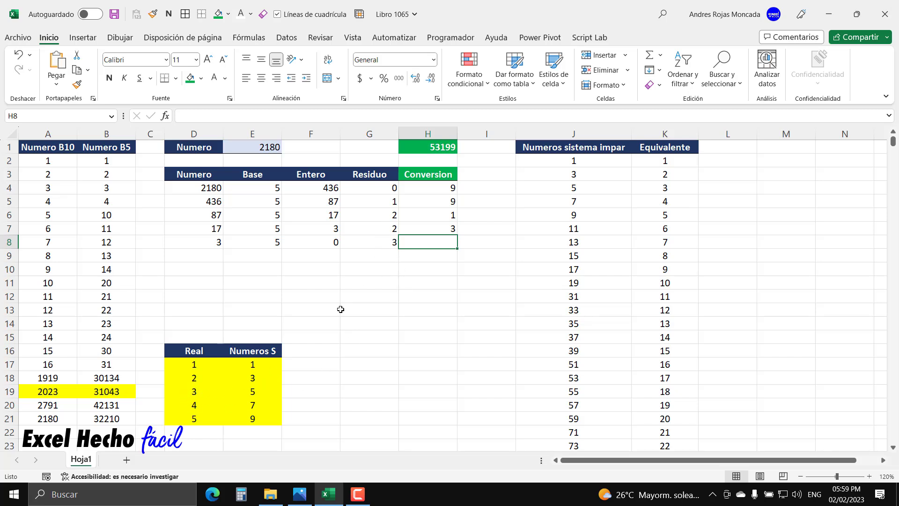
text(5)
key(Return)
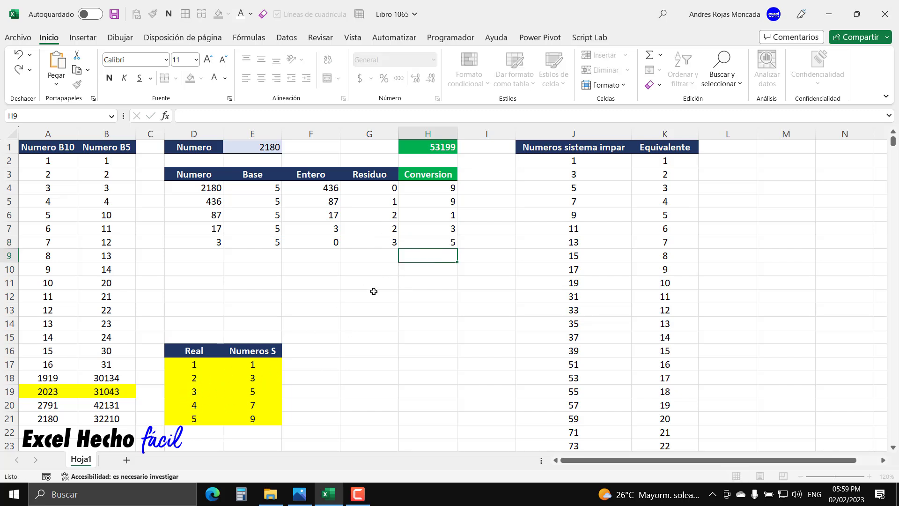
drag(423, 243, 426, 190)
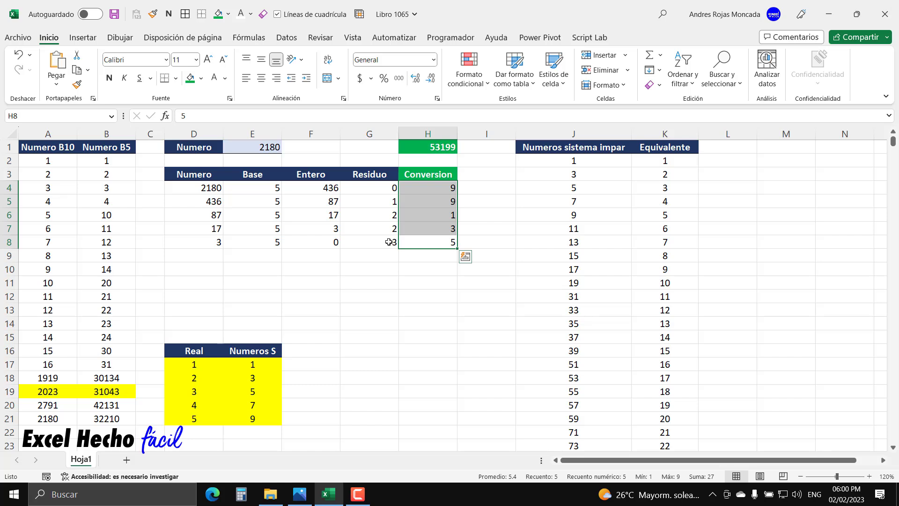
Step: Examine the LET formula in J2 that generates the odd-digit numbers and their equivalents, leaving it unmodified
click(572, 161)
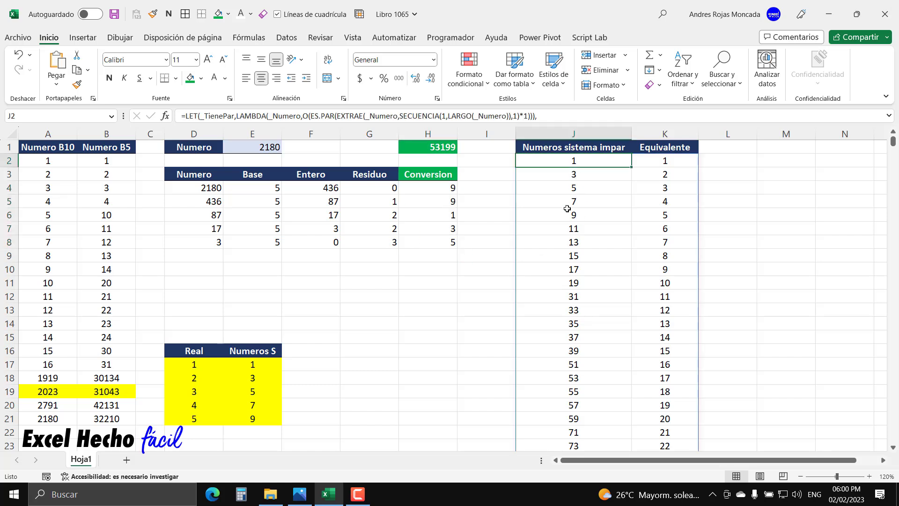
key(F2)
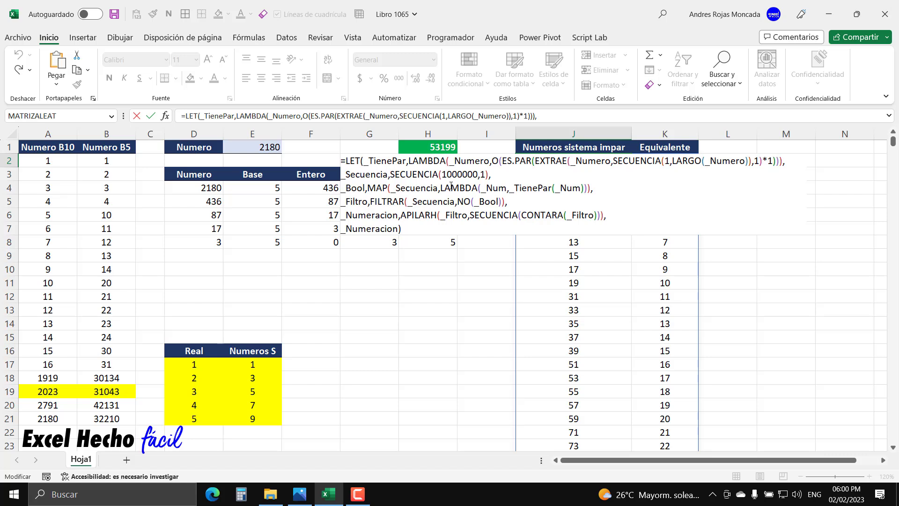
key(Escape)
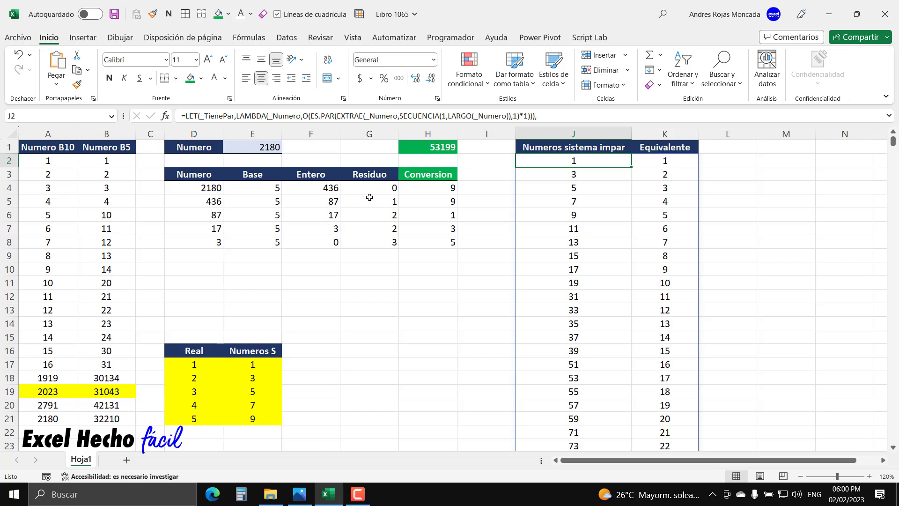
Step: Enter the label "F. Recursiva" in cell D10
click(207, 265)
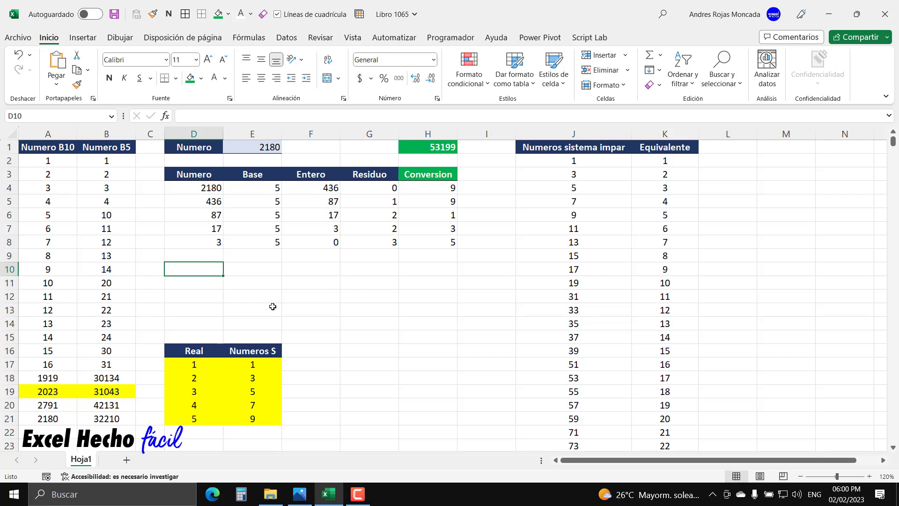
text(_)
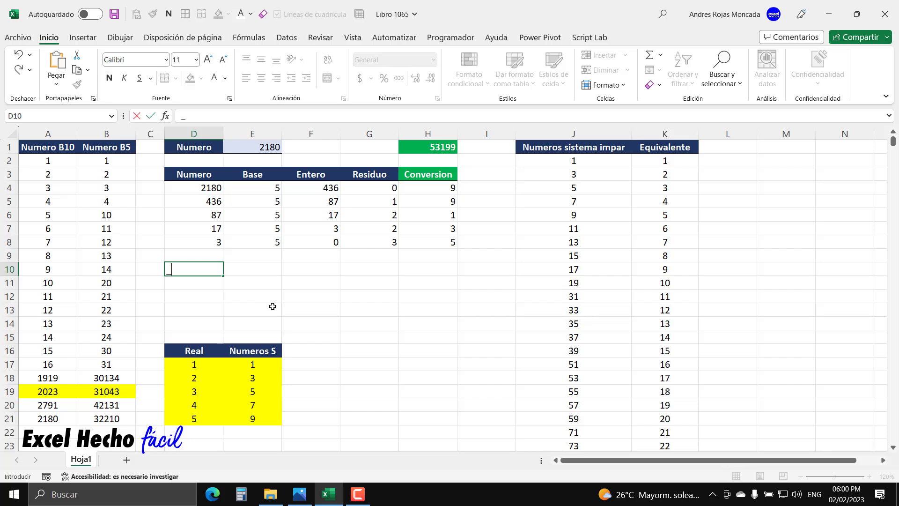
key(Escape)
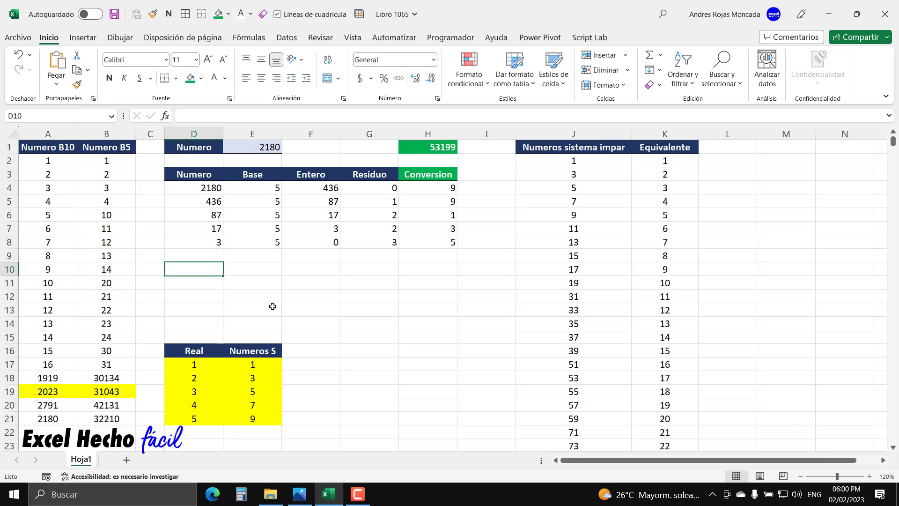
text(F. Recursiva)
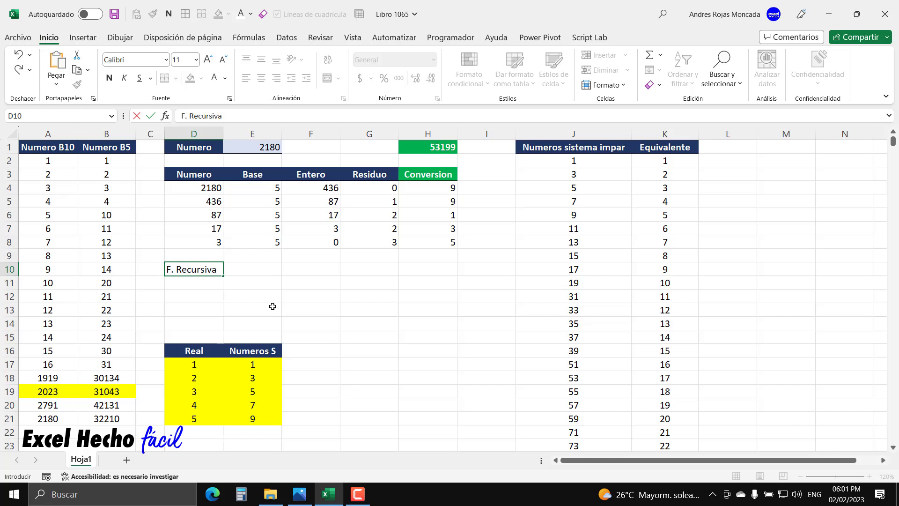
key(Return)
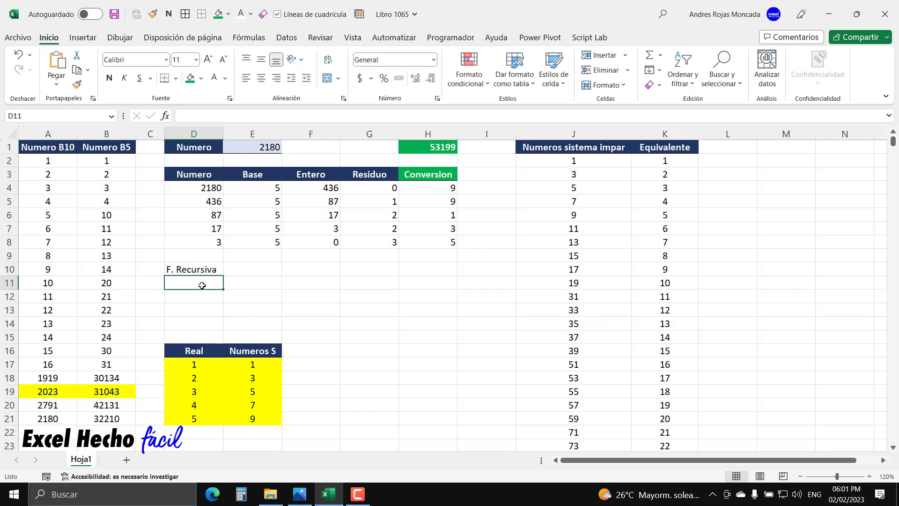
Step: Copy the dark blue header formatting of cell D1 onto the "F. Recursiva" label in D10
click(201, 269)
click(206, 147)
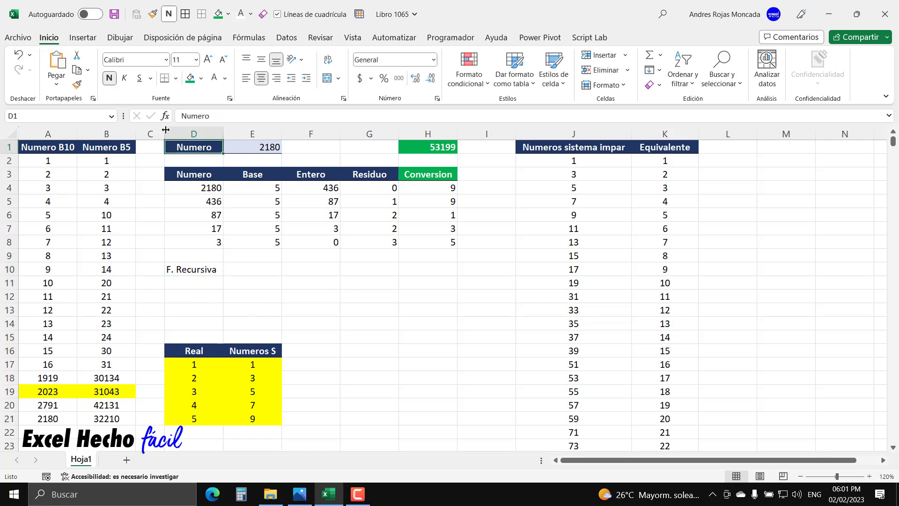
click(77, 84)
click(187, 268)
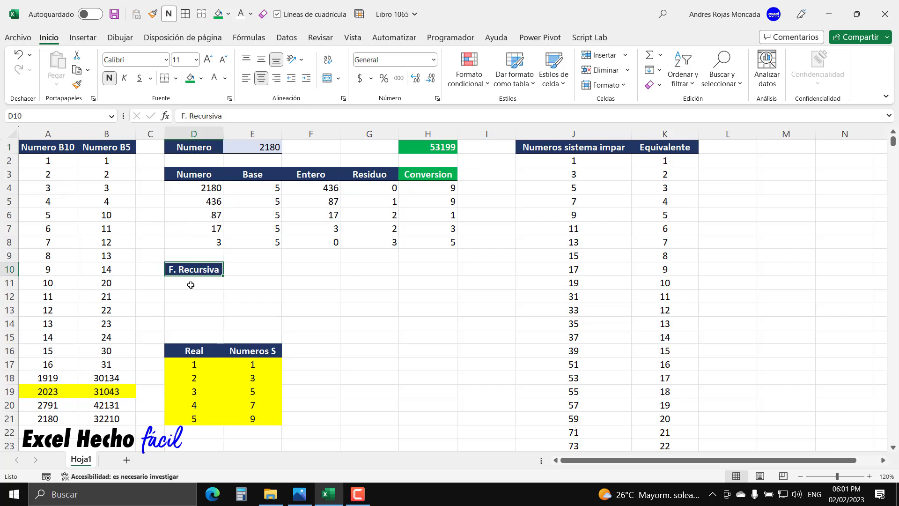
Step: Fill cell D11, below the "F. Recursiva" header, with the light blue theme colour
click(191, 283)
click(201, 78)
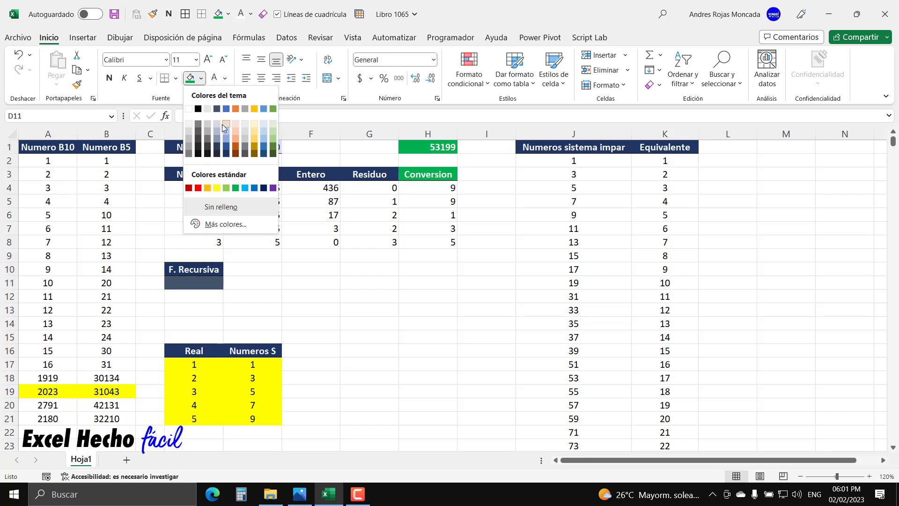
click(224, 122)
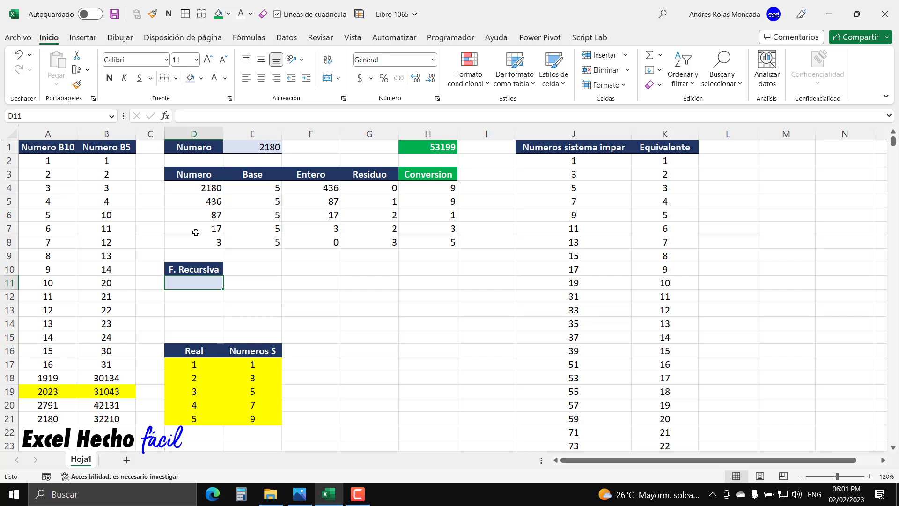
Step: Begin a LAMBDA formula in D11 with the parameters _i and _nMat, and continue on a new formula line
text(=)
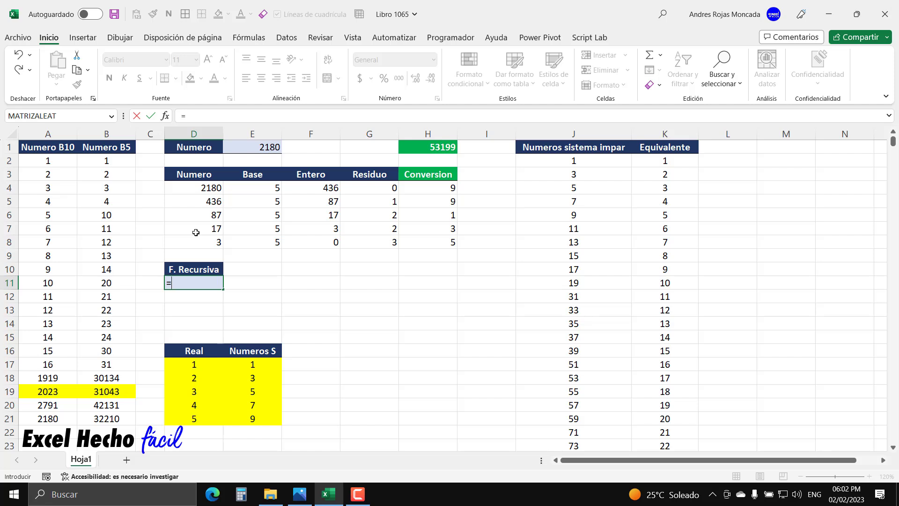
text(LAMBDA(_i)
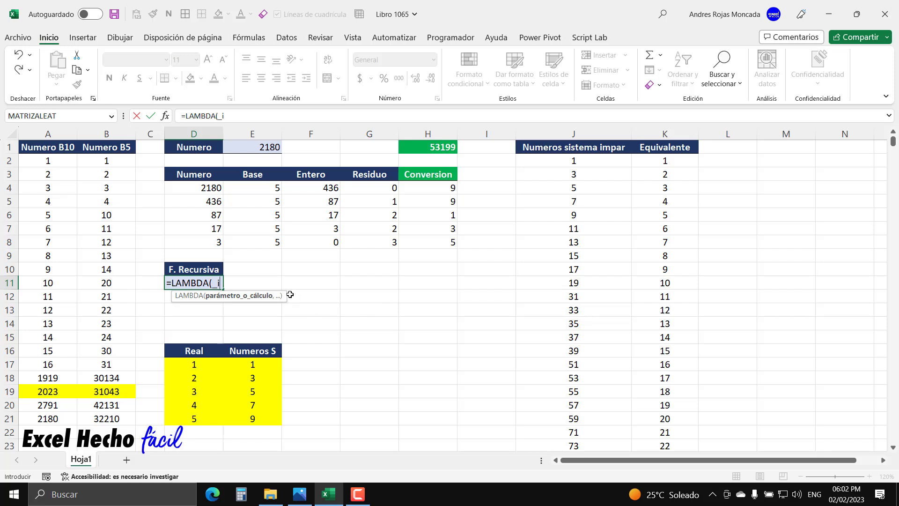
drag(285, 295, 275, 237)
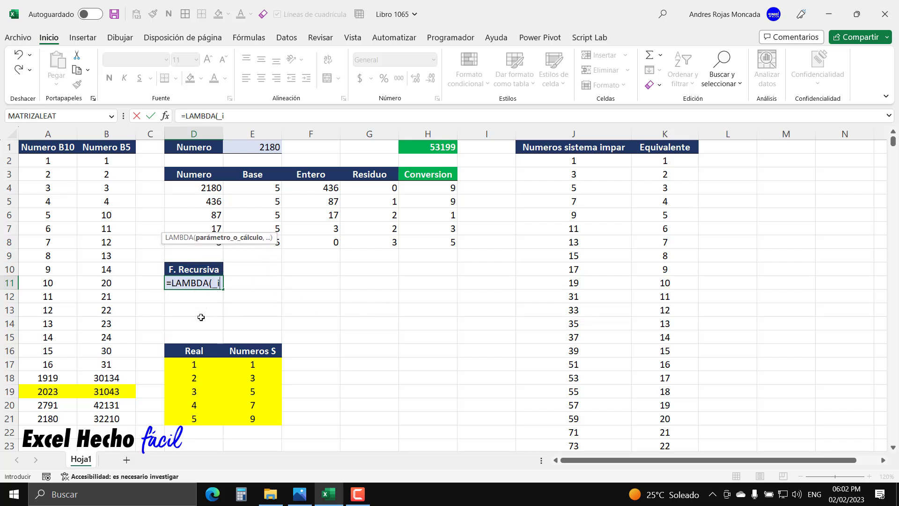
text(,)
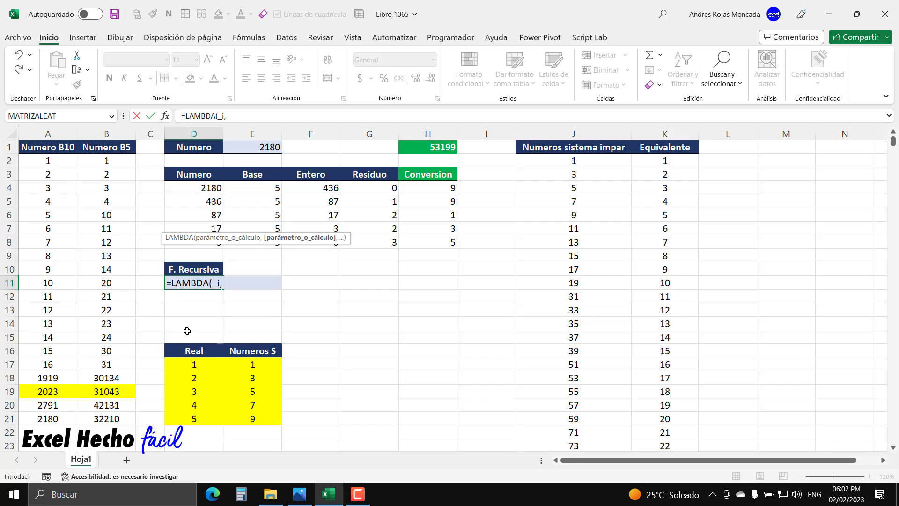
text(_nMat)
text(,)
key(alt+Return)
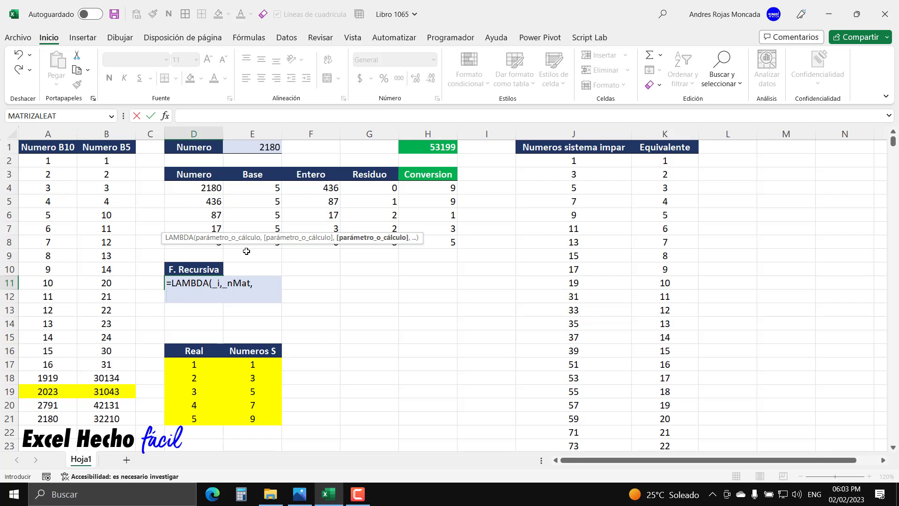
Step: Add an SI function to the LAMBDA with the logical test _i>=CONTARA(_nMat)
text(si)
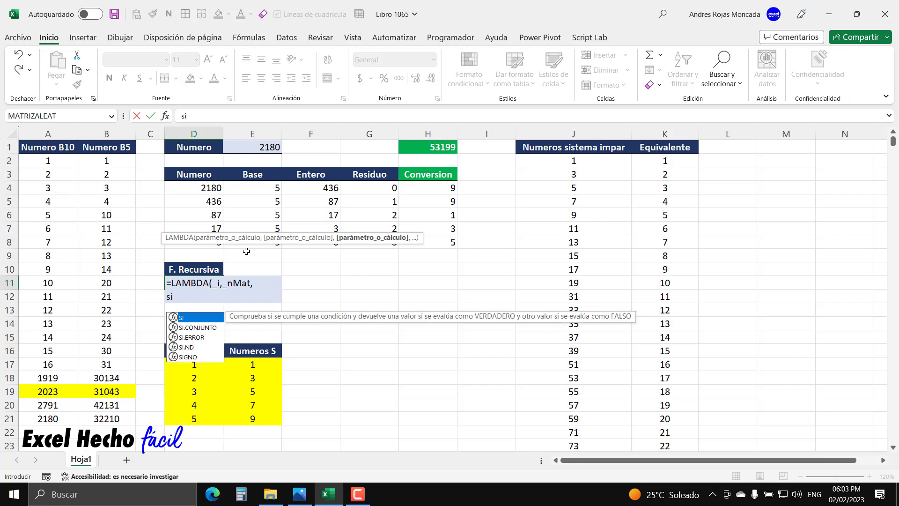
key(Tab)
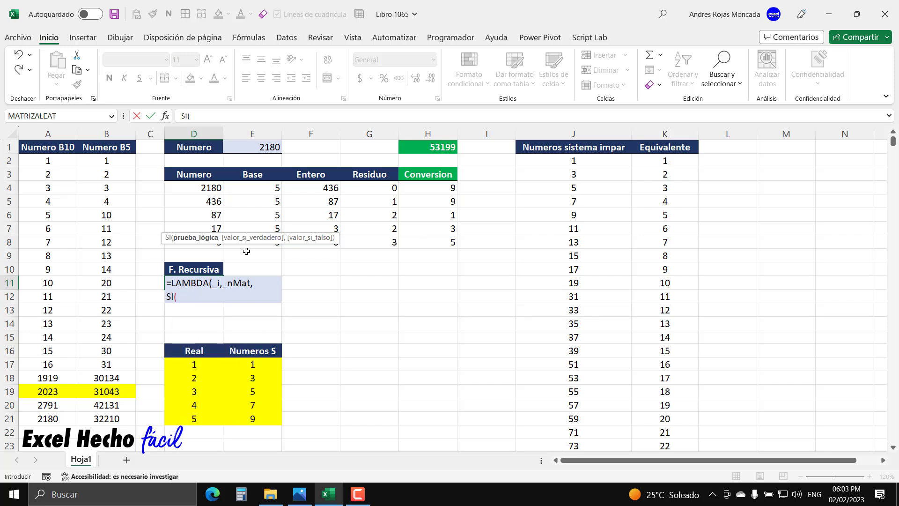
text(_)
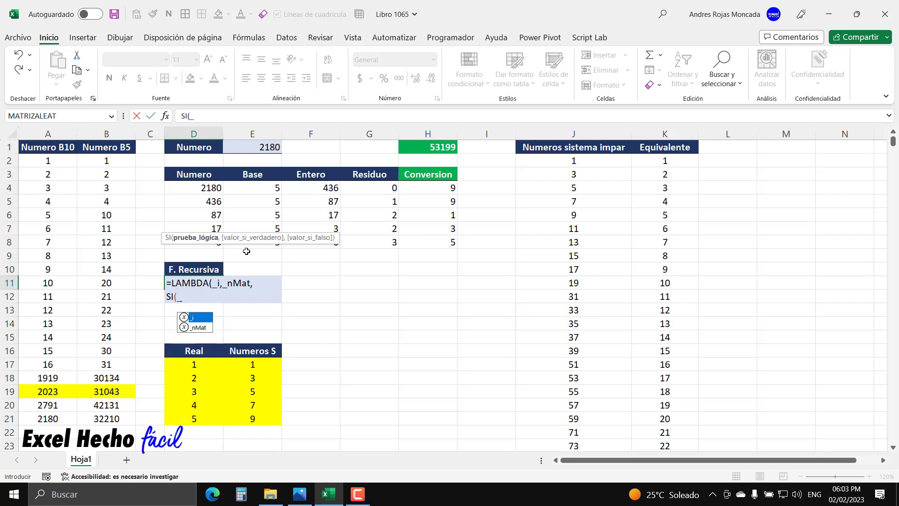
key(Tab)
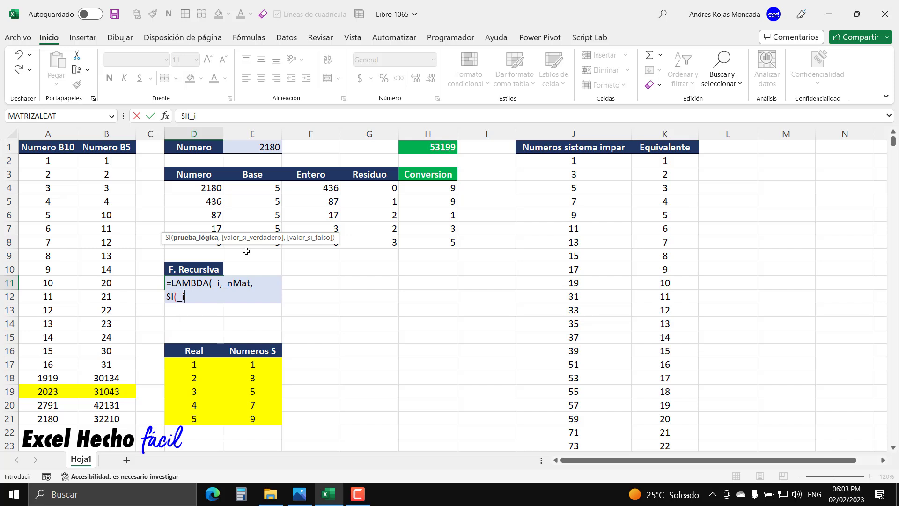
text(>=)
text(contar)
key(Down)
key(Down)
key(Down)
key(Down)
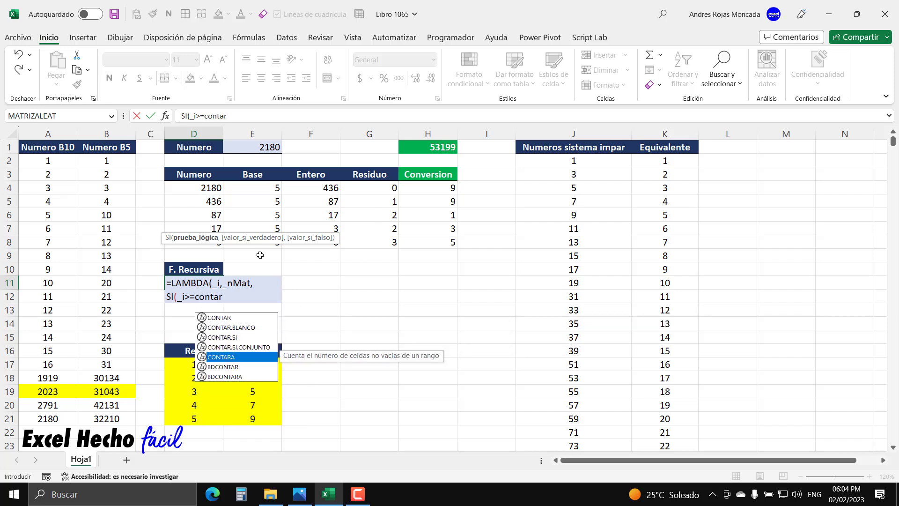
key(Tab)
text(_)
key(Down)
key(Tab)
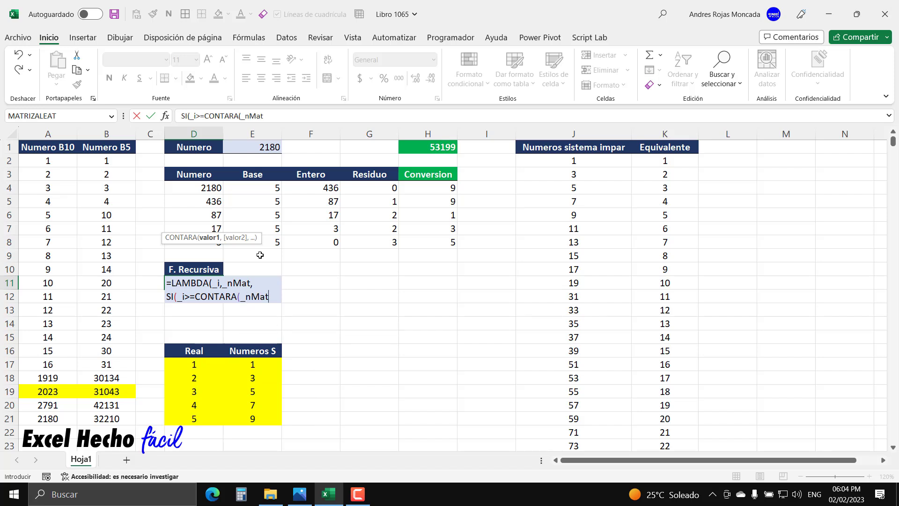
text())
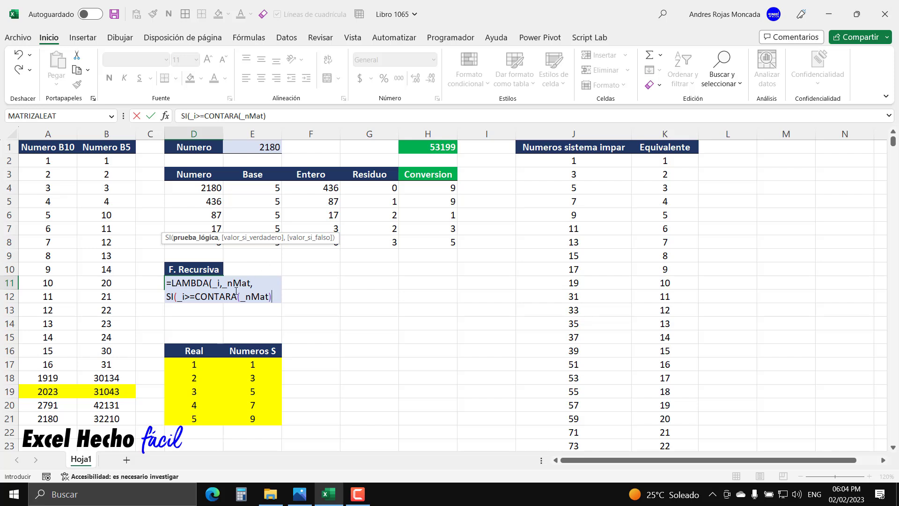
text(,)
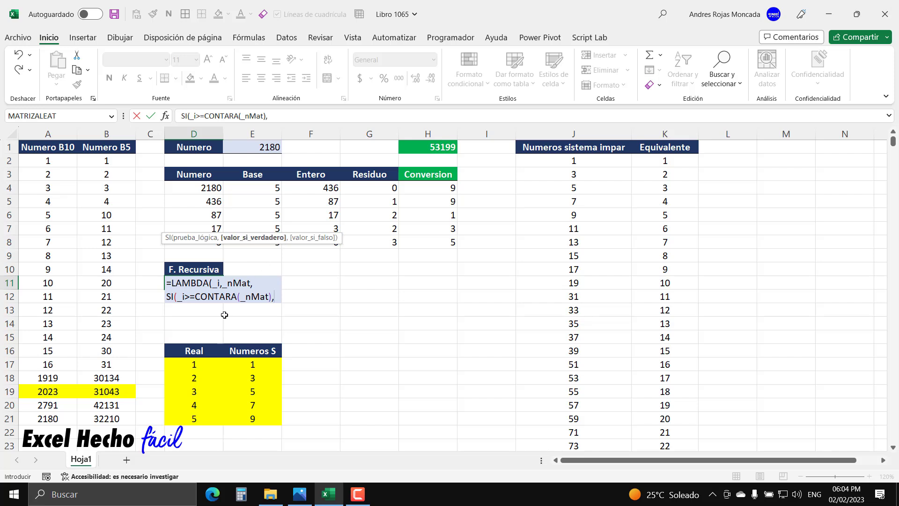
Step: Return _nMat as the SI function's true value and start a new formula line for the false value
text(_)
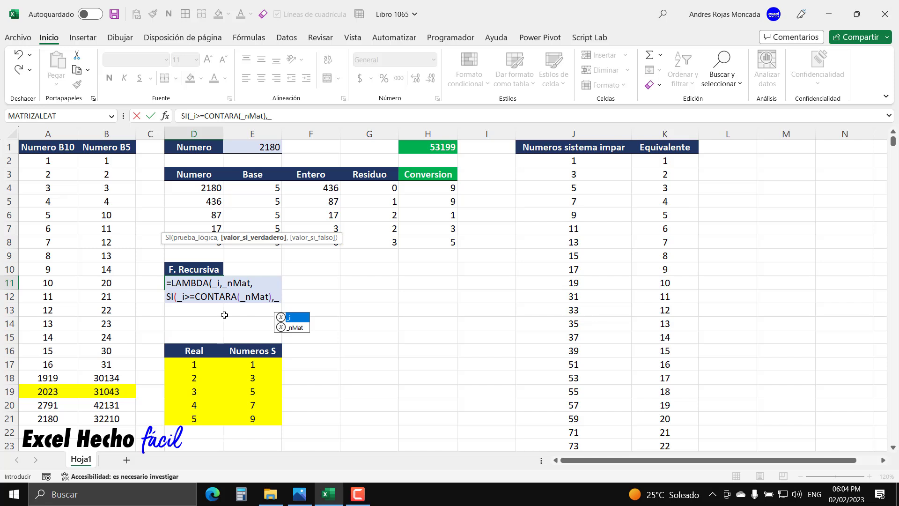
text(nMat)
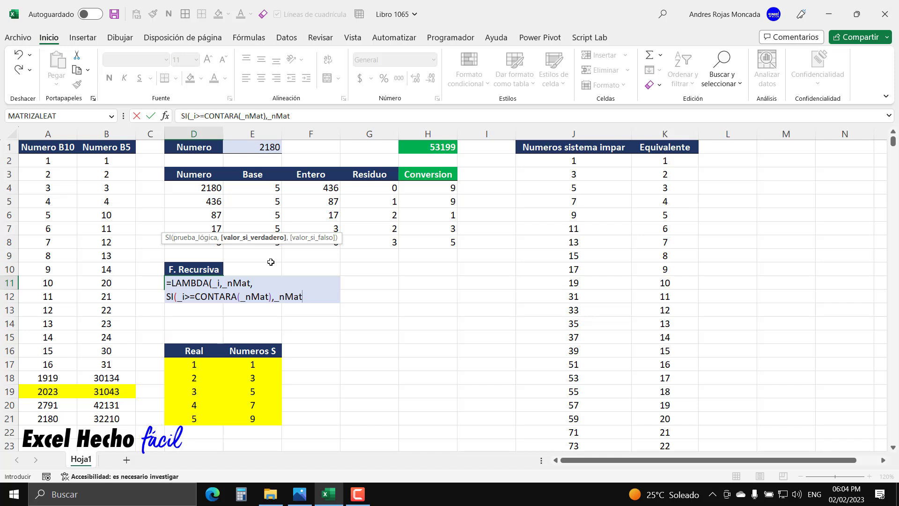
click(193, 237)
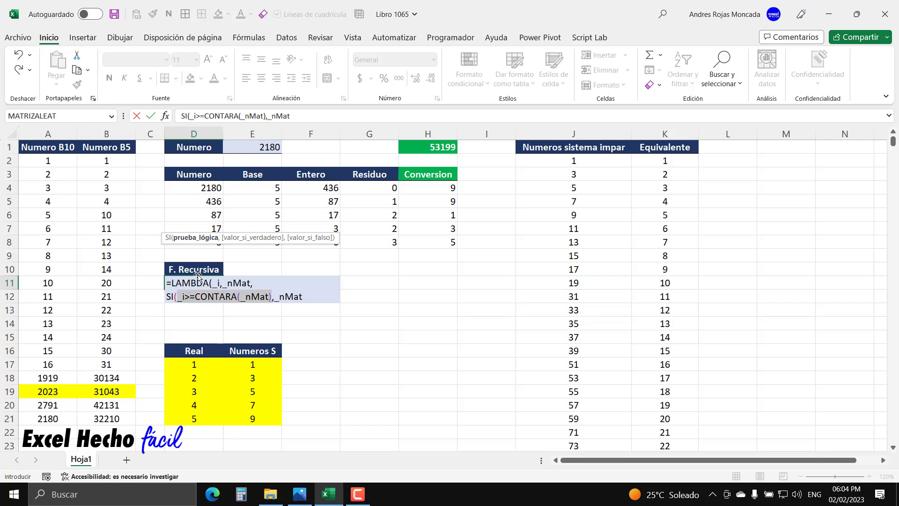
click(253, 238)
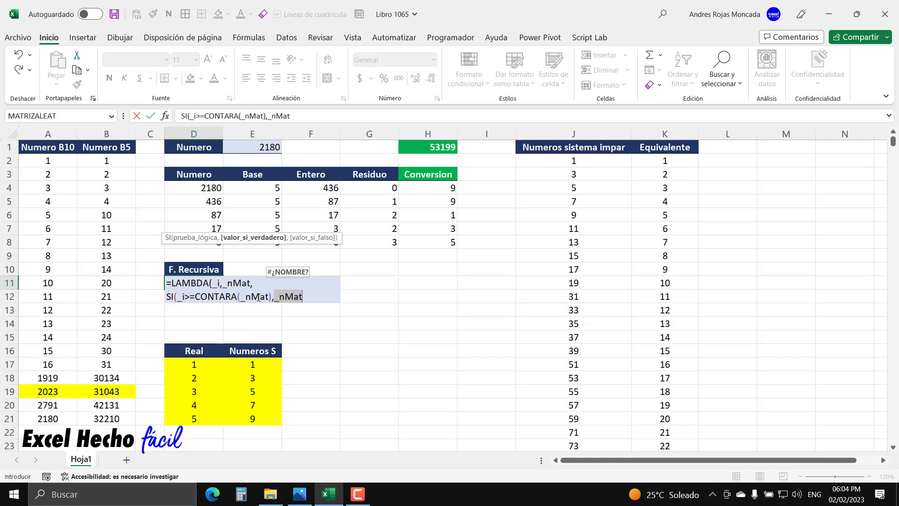
click(302, 296)
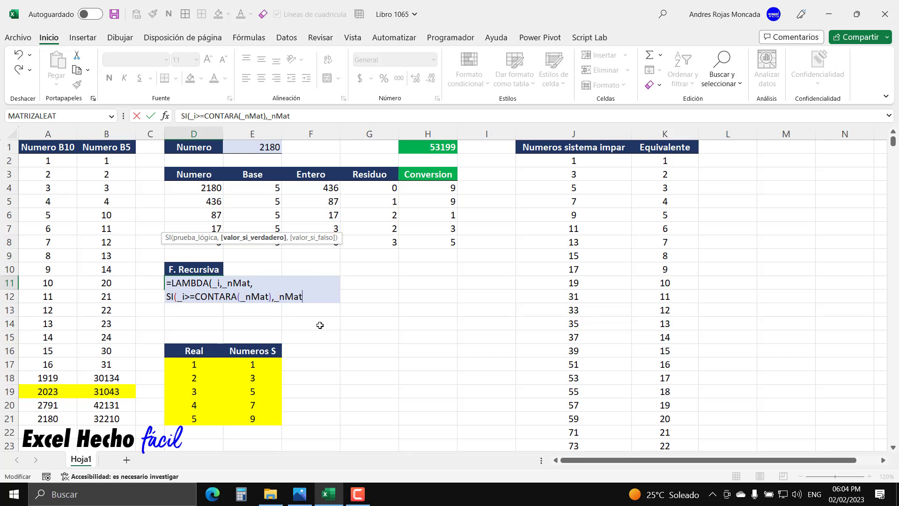
text(,)
key(alt+Return)
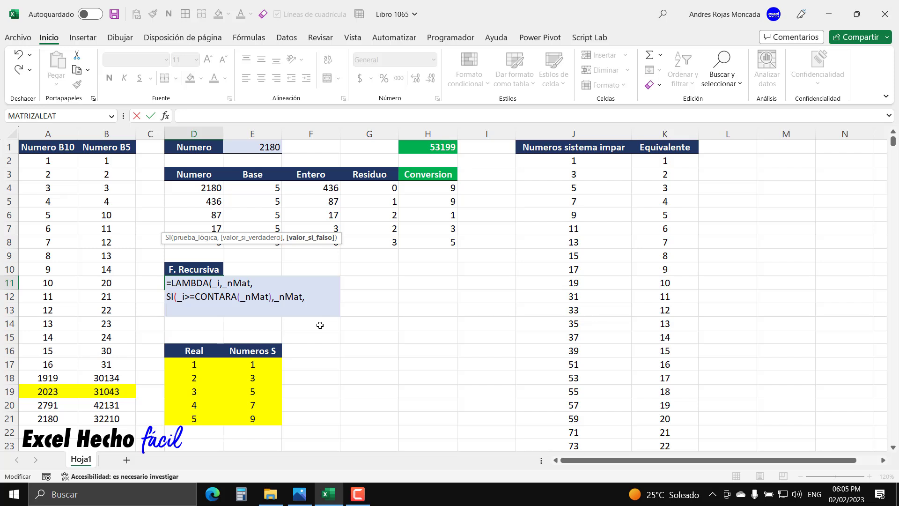
Step: Start the recursive call _fReconvertir as the SI false value, with _i+1 as its first argument, followed by a new formula line
text(_)
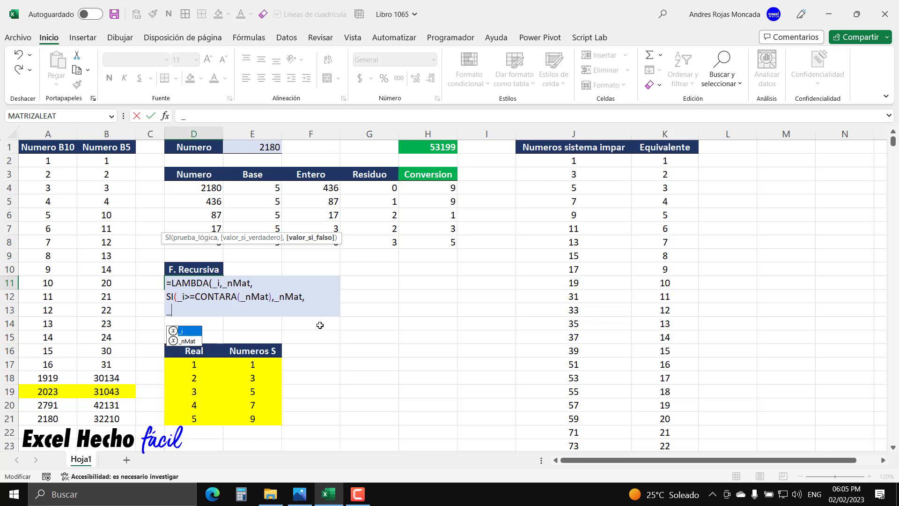
text(fReconvertir)
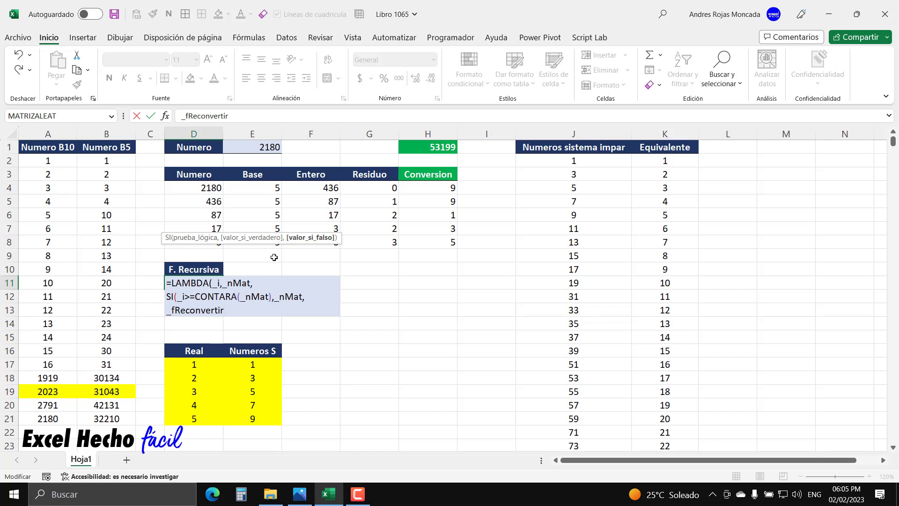
text(()
mouse_move(212, 283)
mouse_down()
mouse_move(242, 283)
mouse_move(222, 283)
mouse_up()
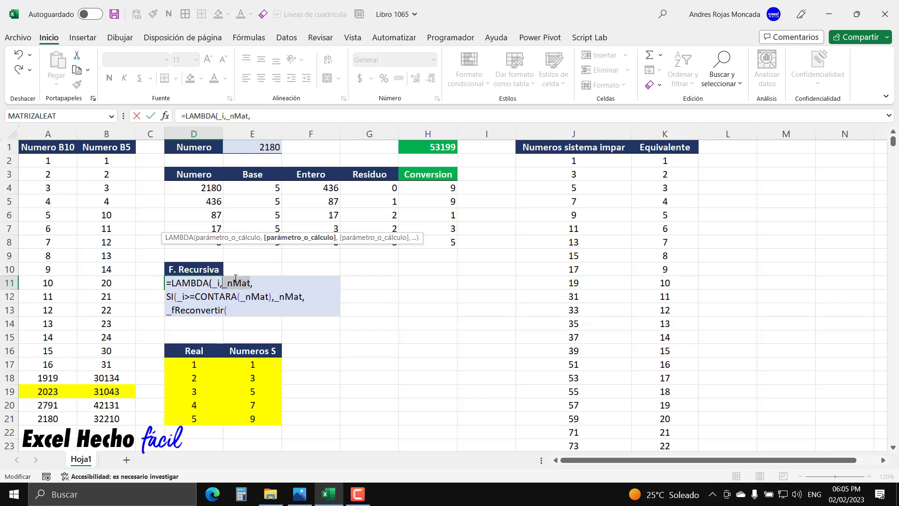
click(231, 310)
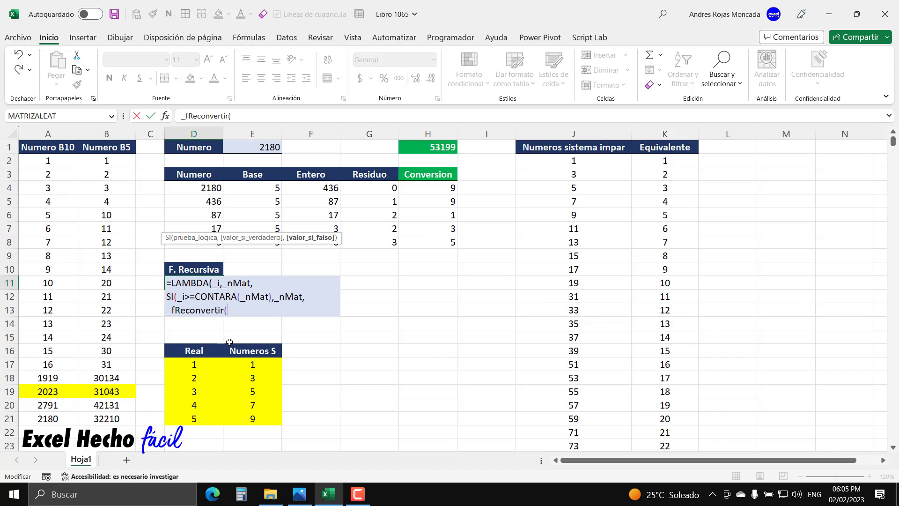
text(_i+1)
text(,)
key(alt+Return)
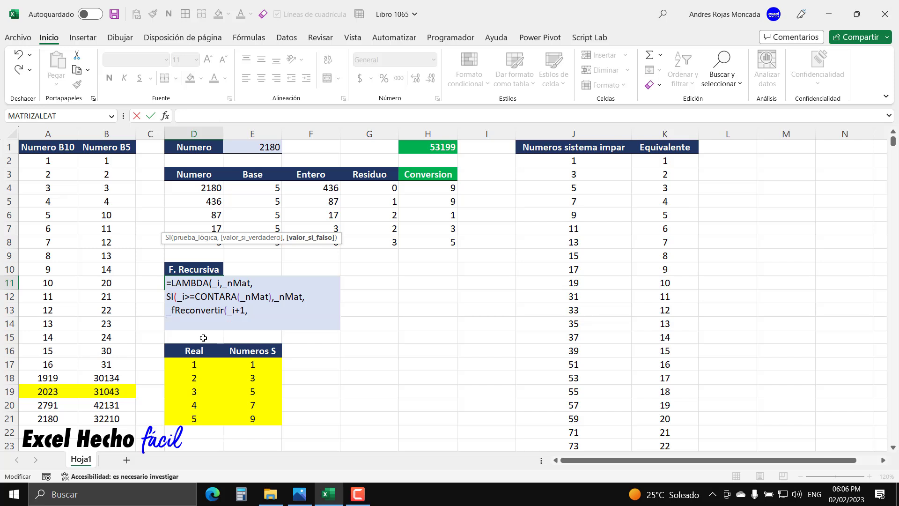
double_click(220, 284)
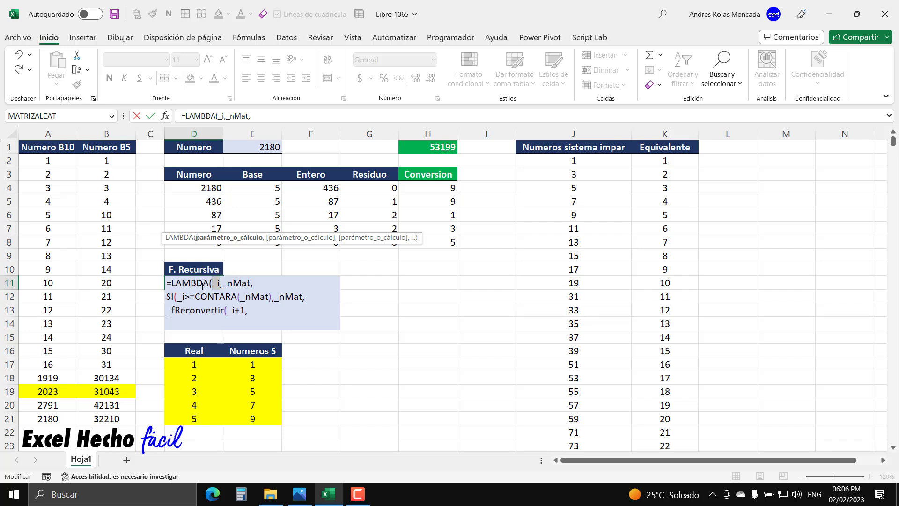
double_click(230, 311)
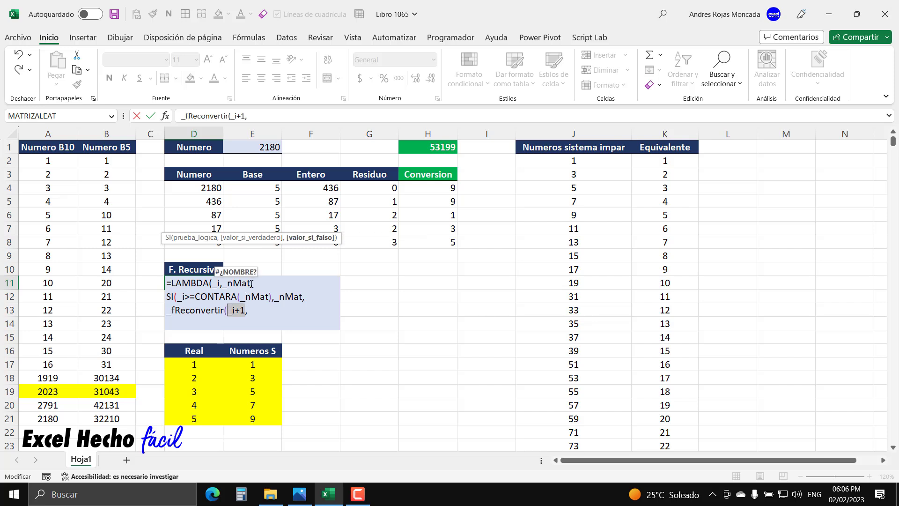
Step: Start a LET function as the second argument of the recursive call, defining the variable _iteracion as _i+1
double_click(224, 284)
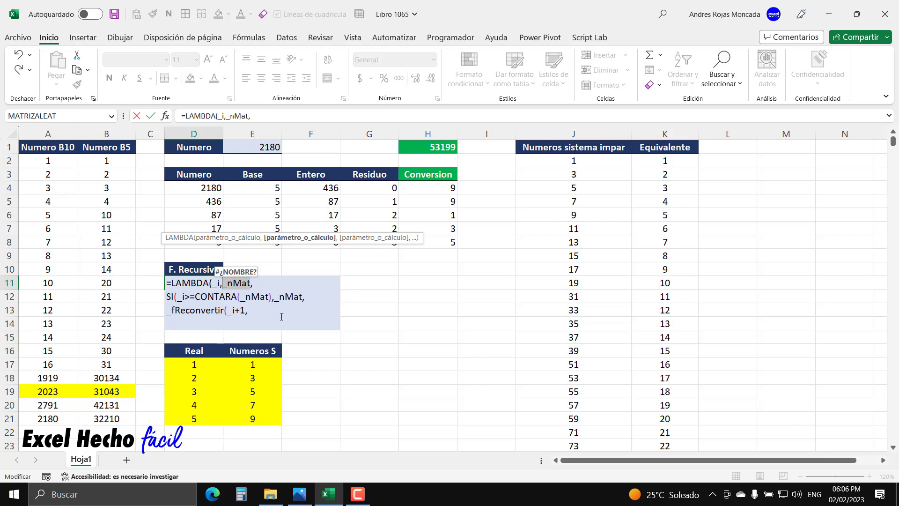
click(208, 325)
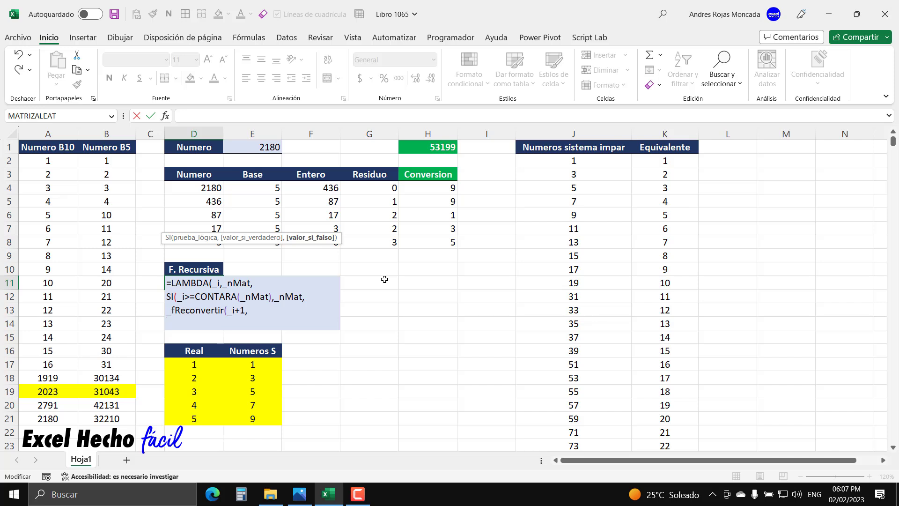
text(LET()
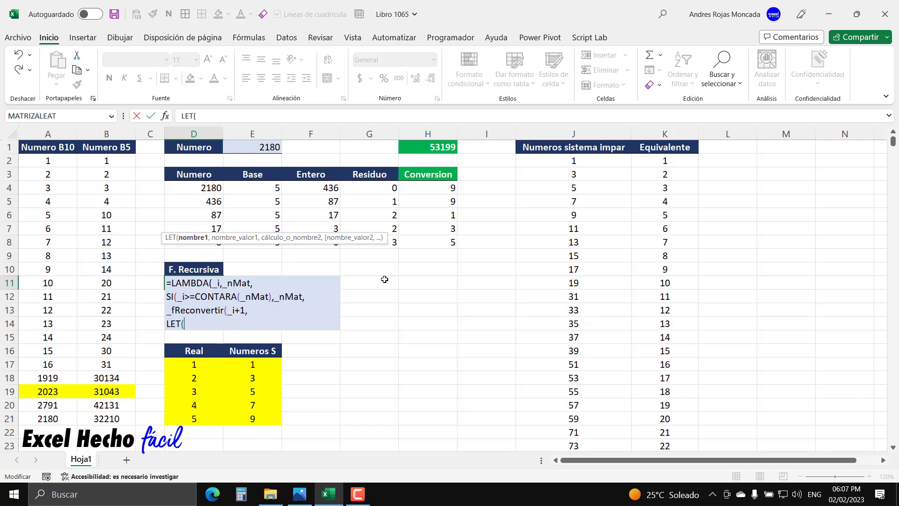
text(_iteracion,)
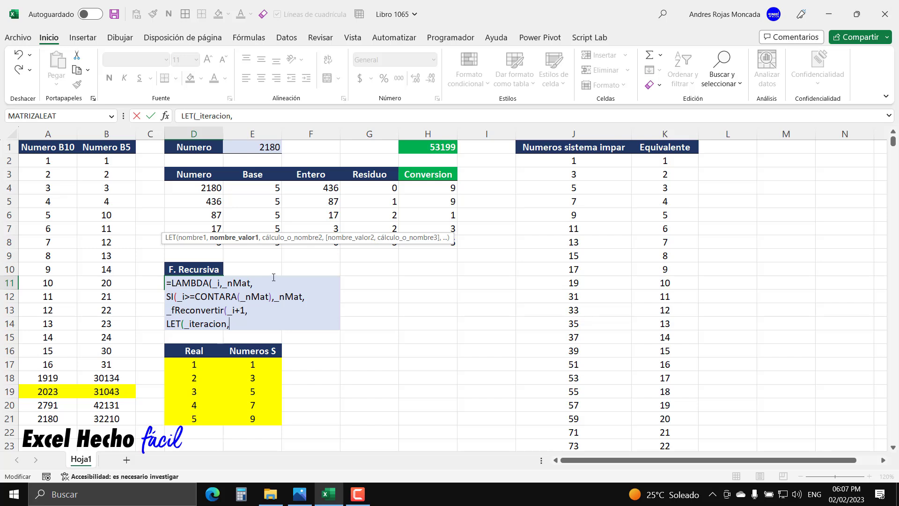
text(_i+1)
drag(225, 323, 184, 327)
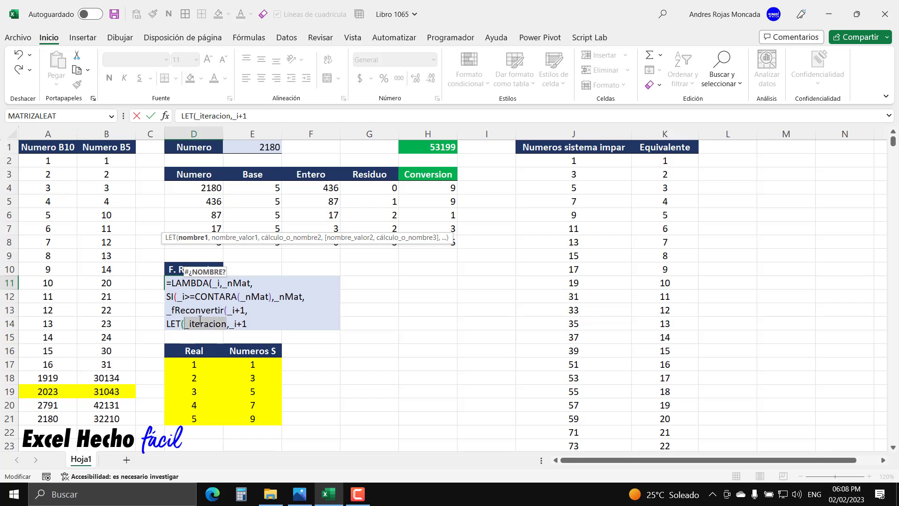
click(265, 323)
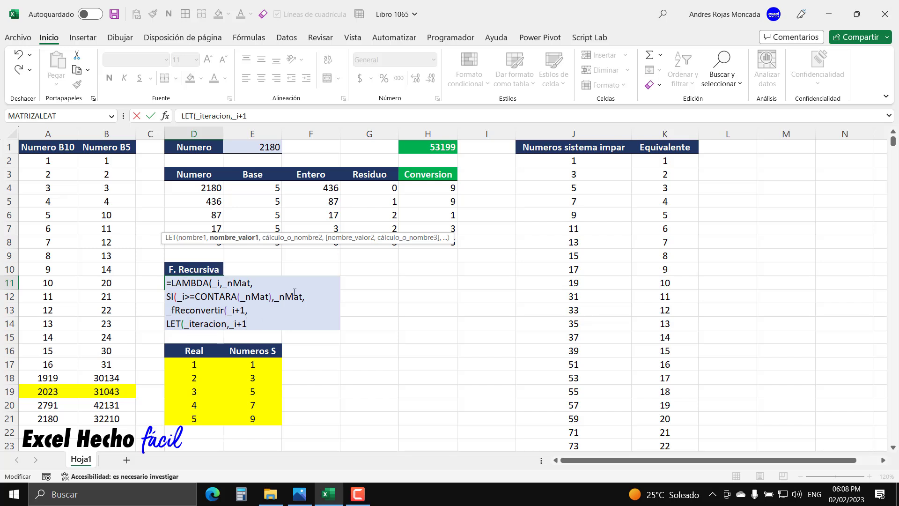
click(220, 282)
drag(246, 311, 227, 311)
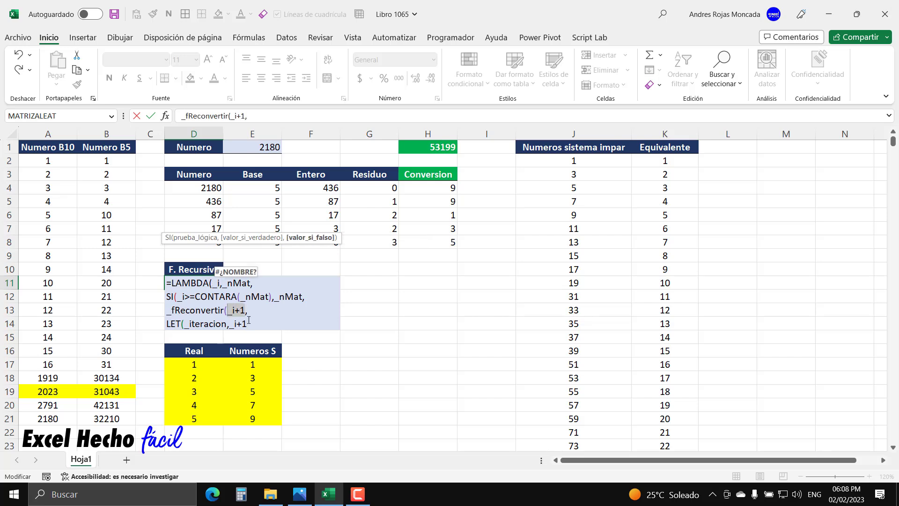
click(249, 321)
drag(226, 326, 184, 334)
click(254, 320)
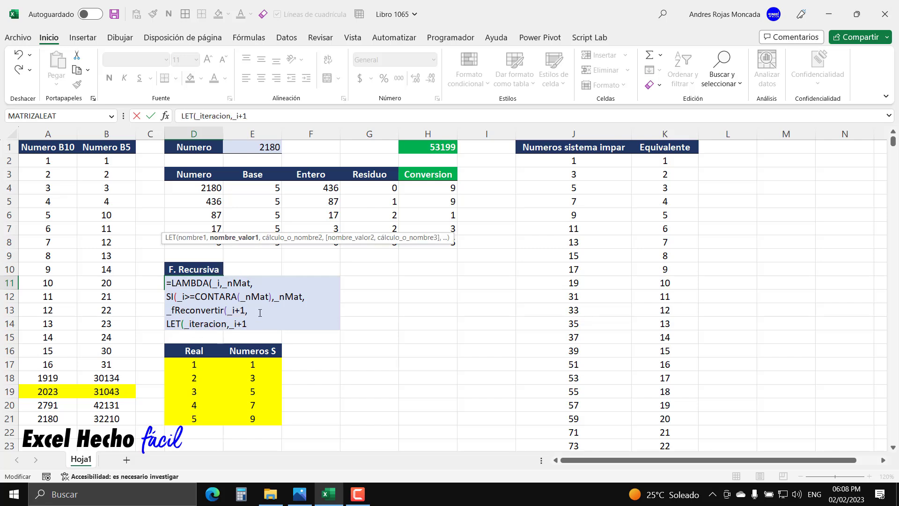
Step: Add a second LET variable named _MatInd and start a SECUENCIA function as its value
text(,)
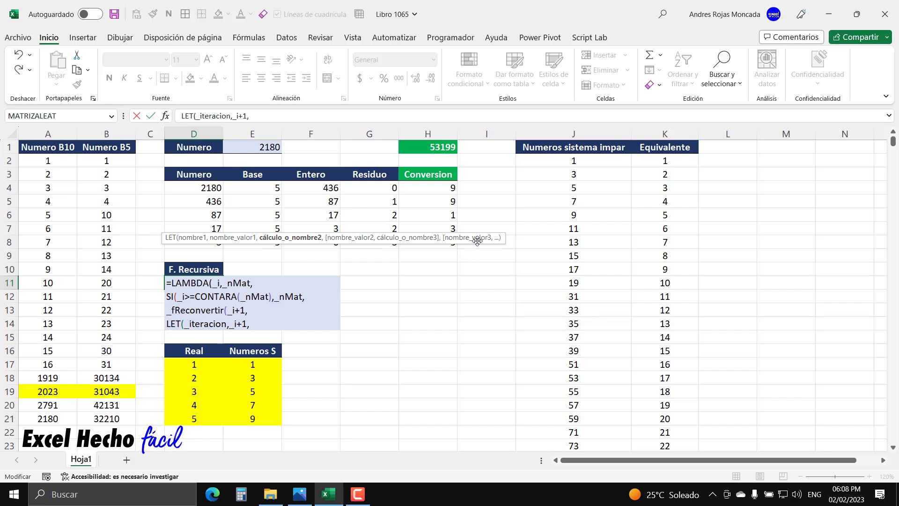
drag(476, 241, 476, 257)
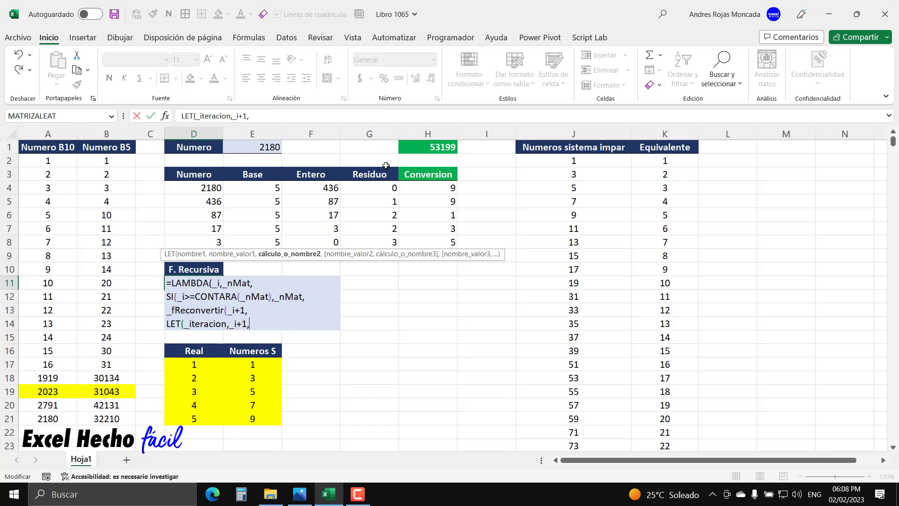
text(_)
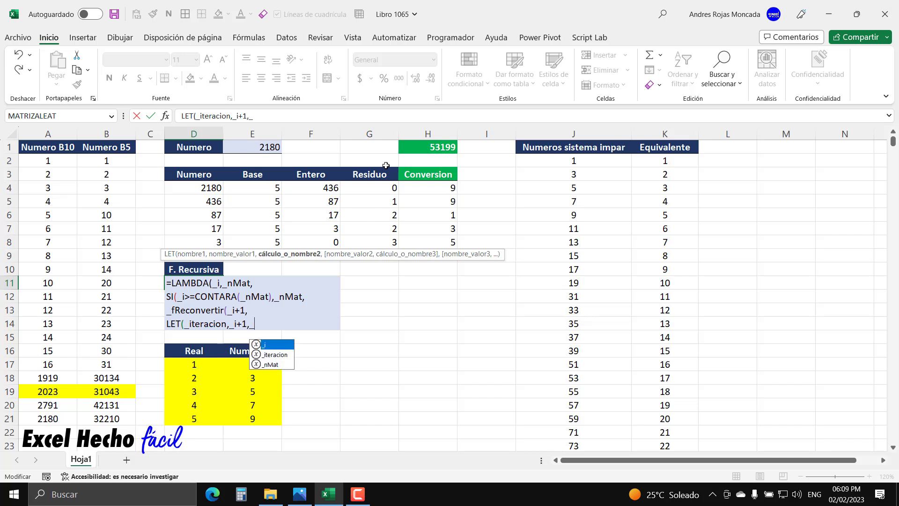
text(Ma)
text(tl)
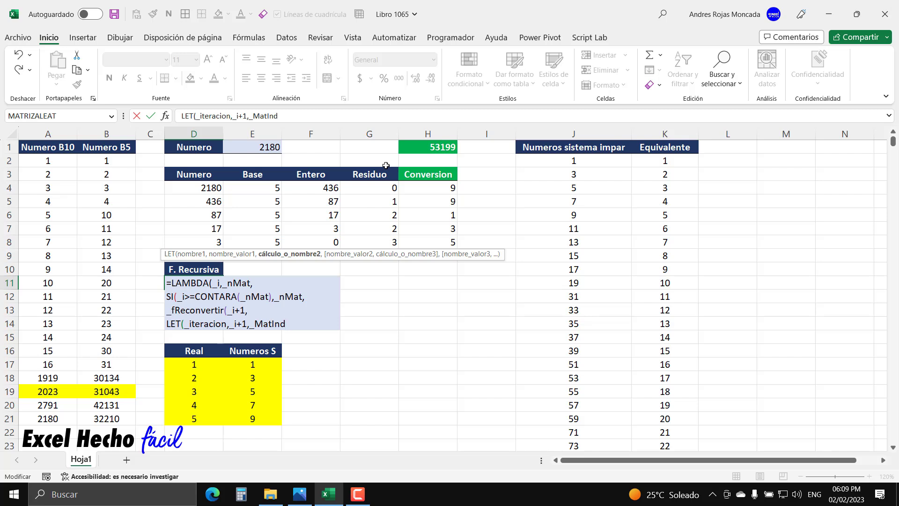
text(,SECUENCIA()
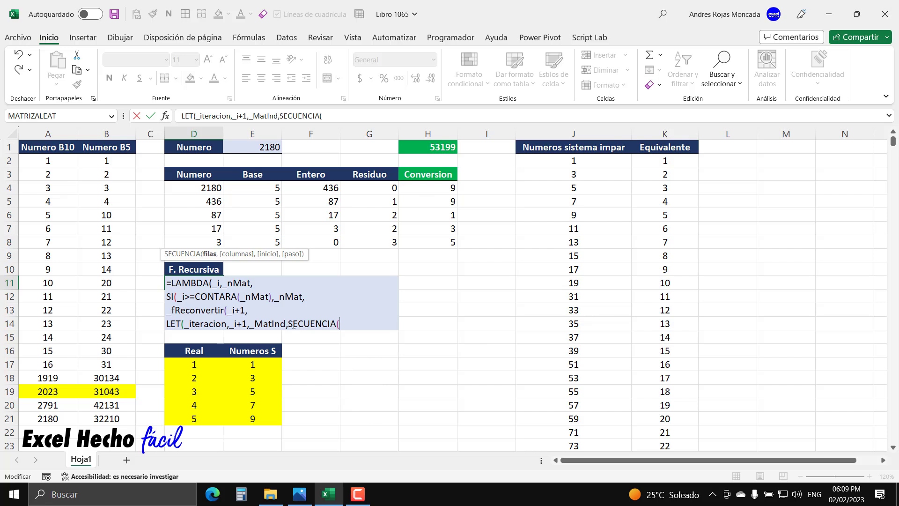
drag(285, 324, 249, 324)
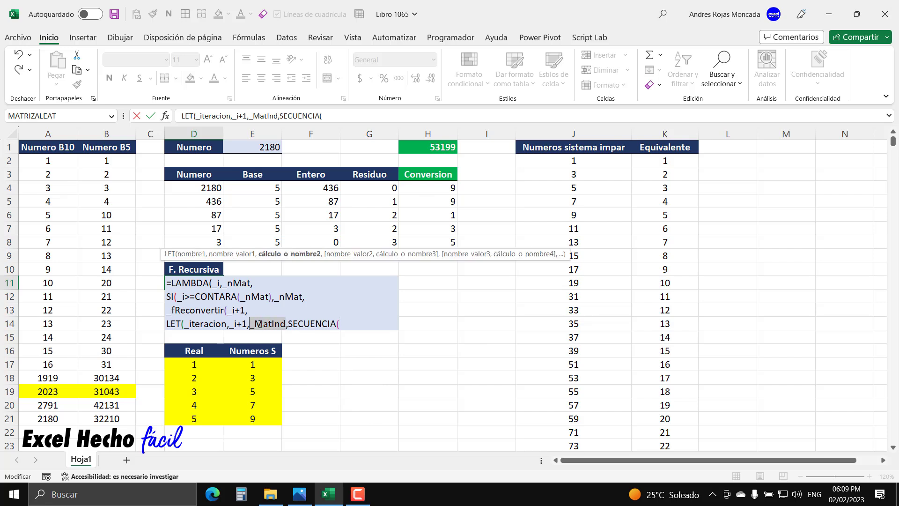
click(333, 324)
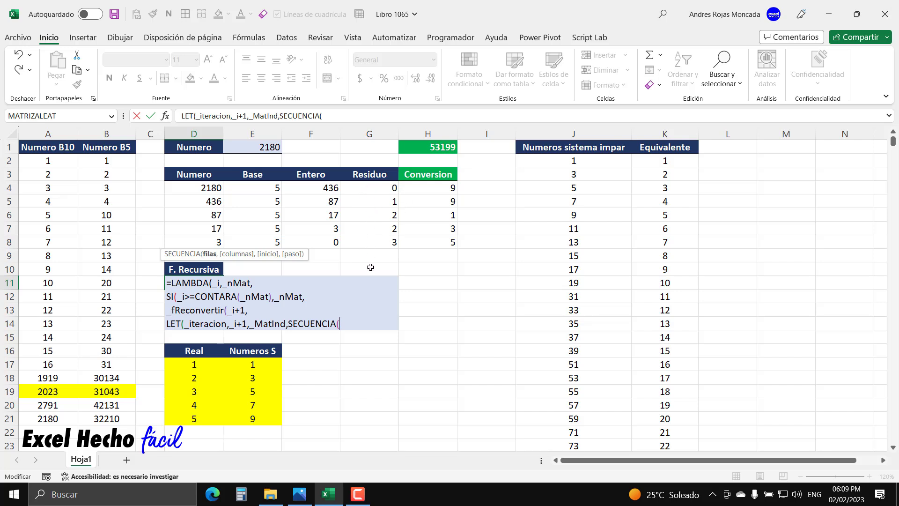
Step: Set the row count of SECUENCIA to CONTARA(_nMat)
text(contar)
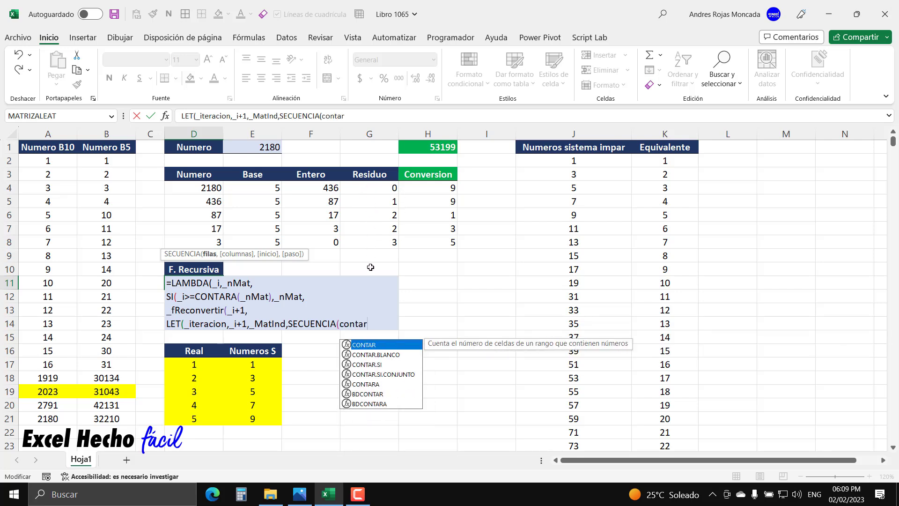
key(Down)
key(Down)
key(Down)
key(Down)
key(Tab)
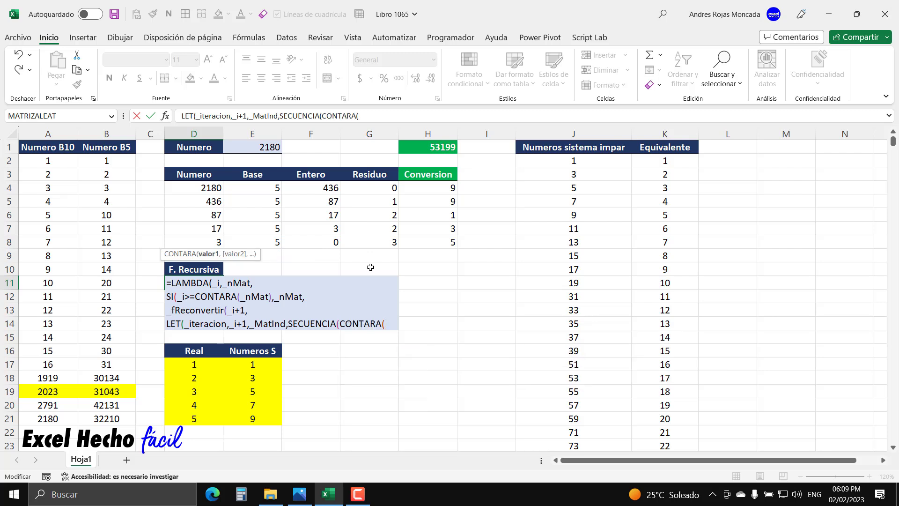
text(_)
key(Down)
key(Down)
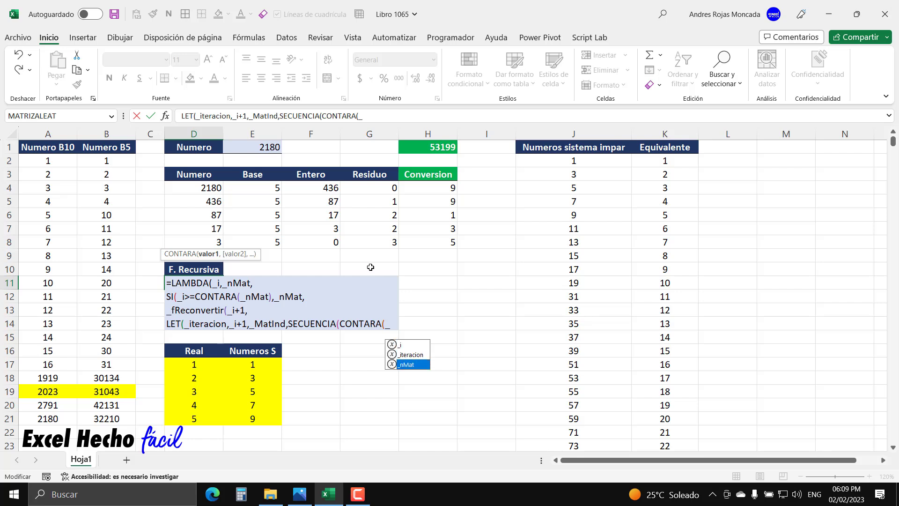
key(Tab)
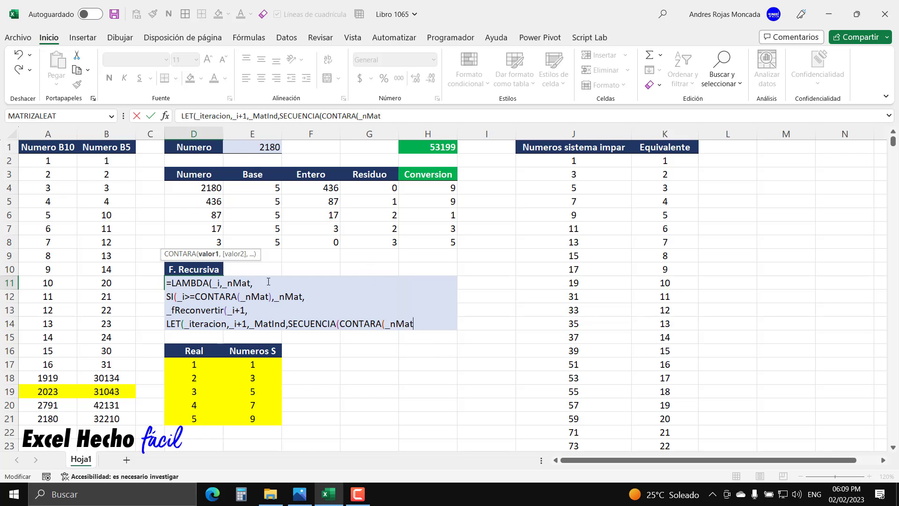
text())
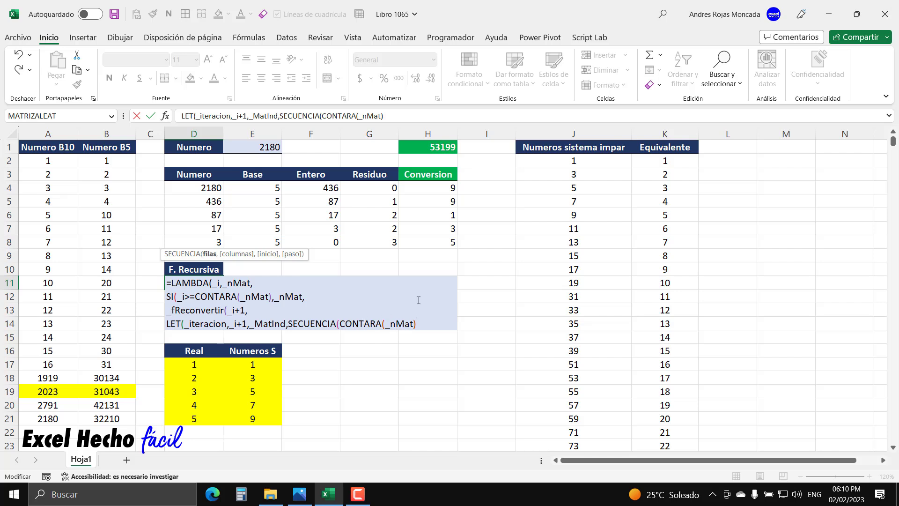
Step: Complete SECUENCIA with 1 column and continue the LET on a new formula line
text(,1)
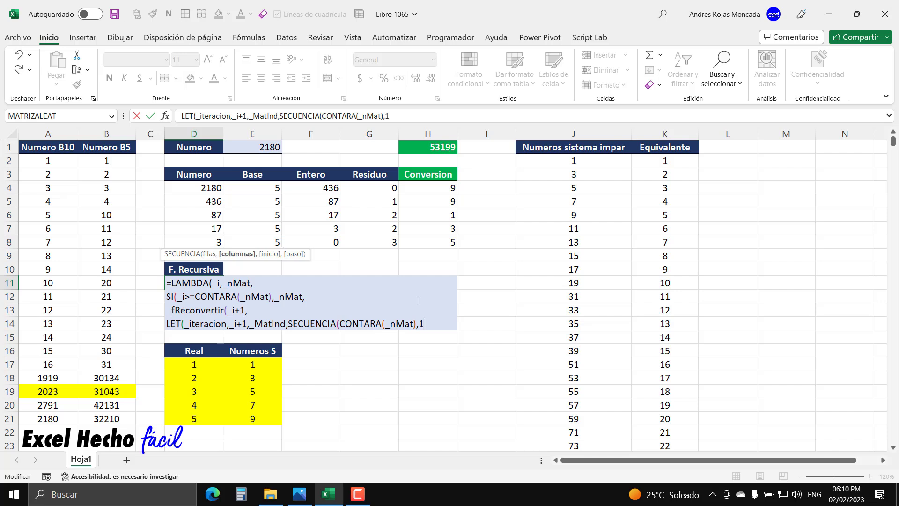
text(),)
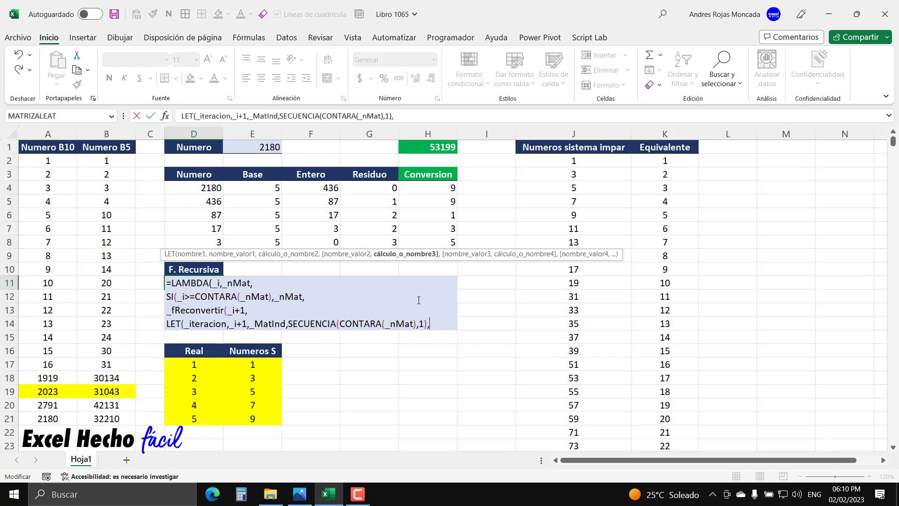
key(alt+Return)
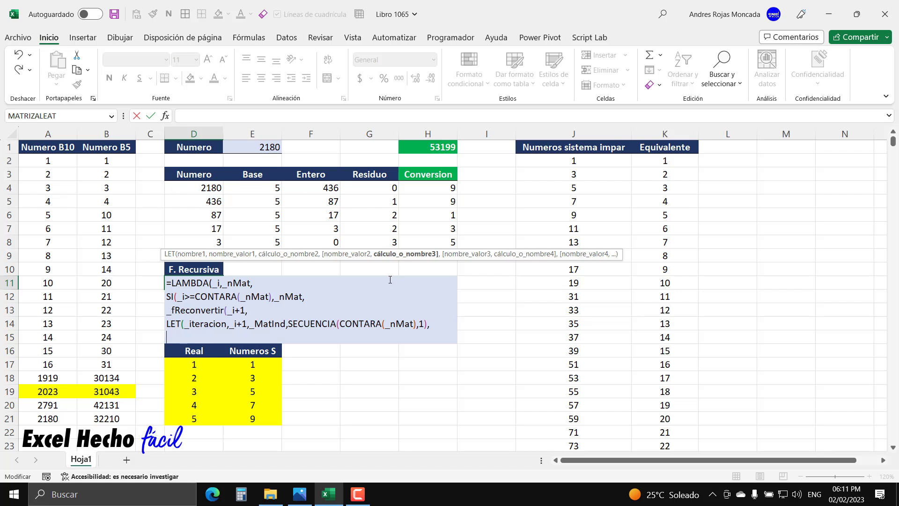
Step: Start an SI function as the LET calculation with the logical test _iteracion=1
text(si)
key(Tab)
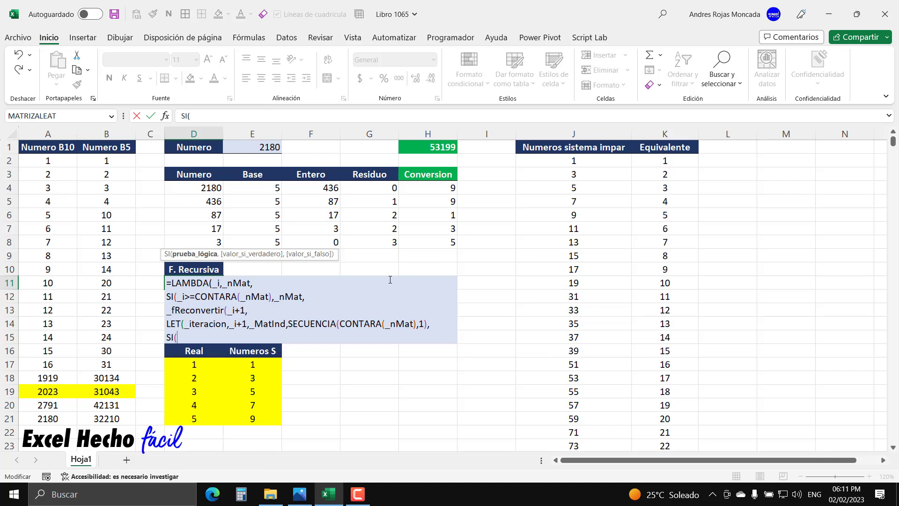
text(_)
key(Down)
key(Tab)
text(=1)
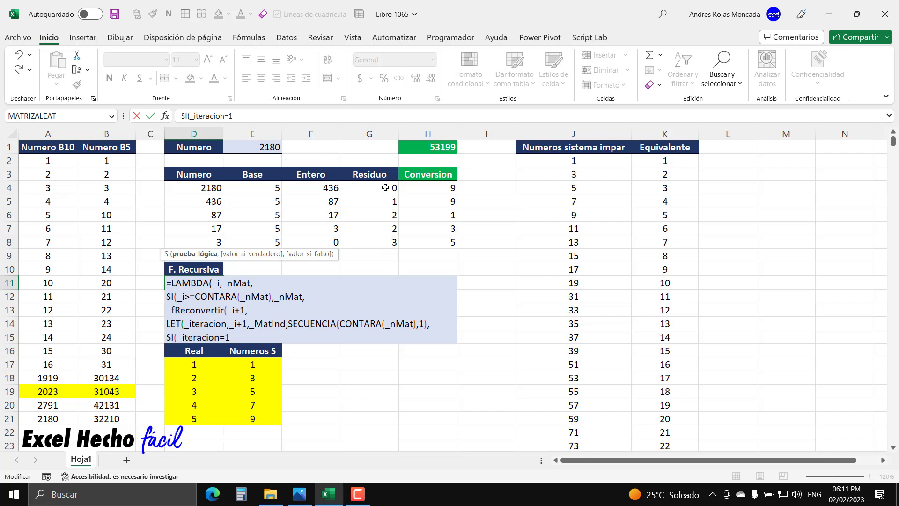
text(,)
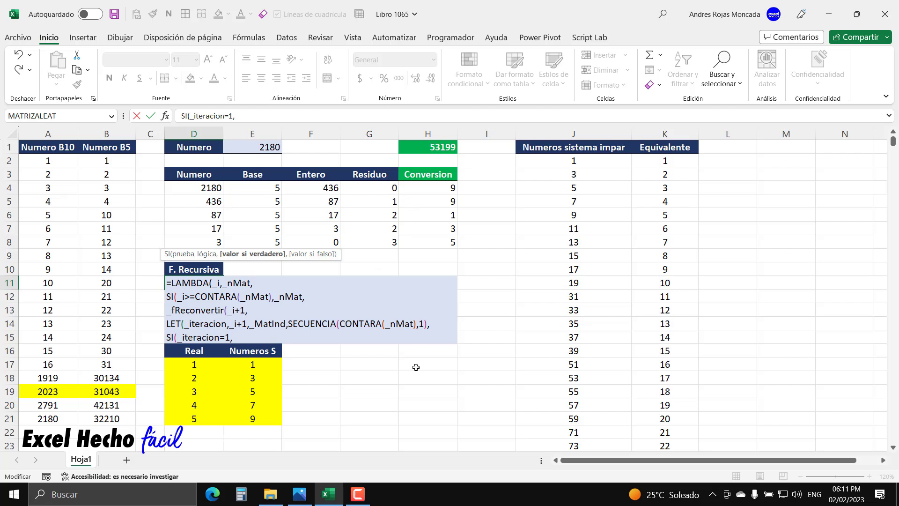
Step: Nest a second SI as the true value, with the logical test _MatInd=1
text(SI()
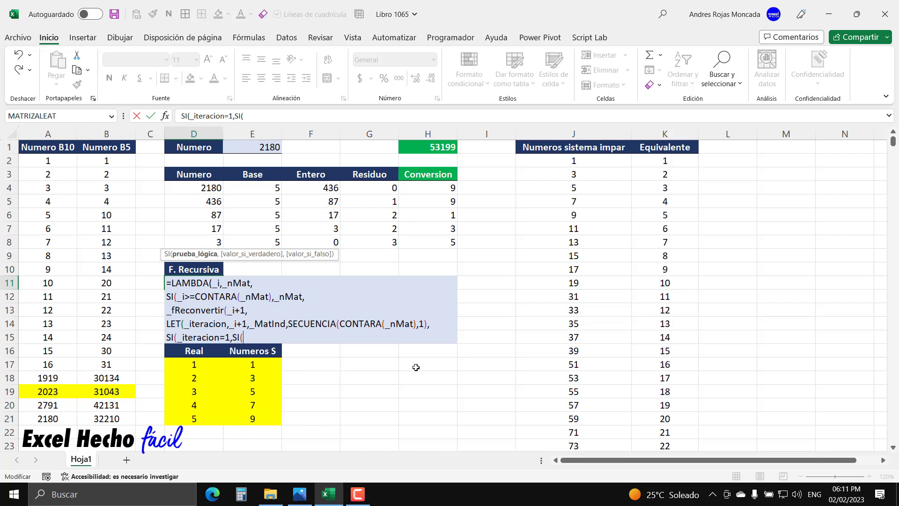
text(_)
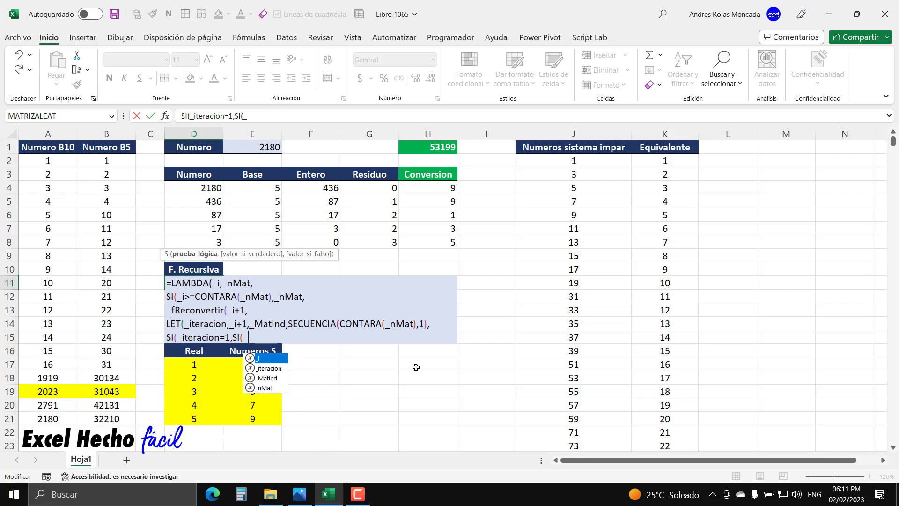
key(Down)
key(Down)
key(Tab)
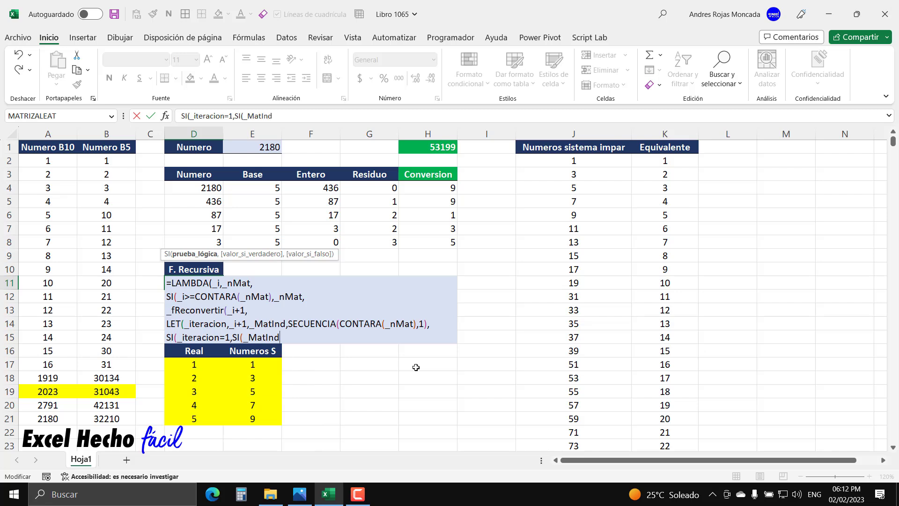
text(=1)
text(,)
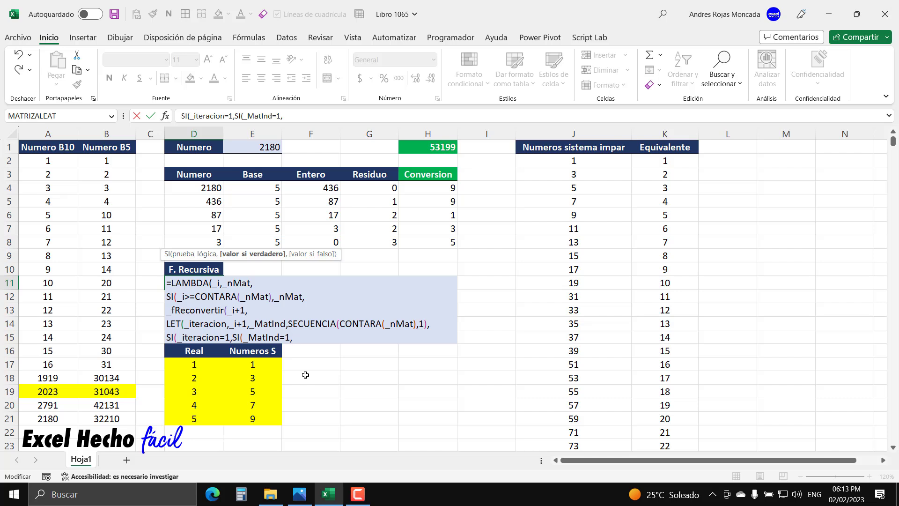
Step: Nest a third SI as the true value and begin its logical test with an INDICE function
text(SI()
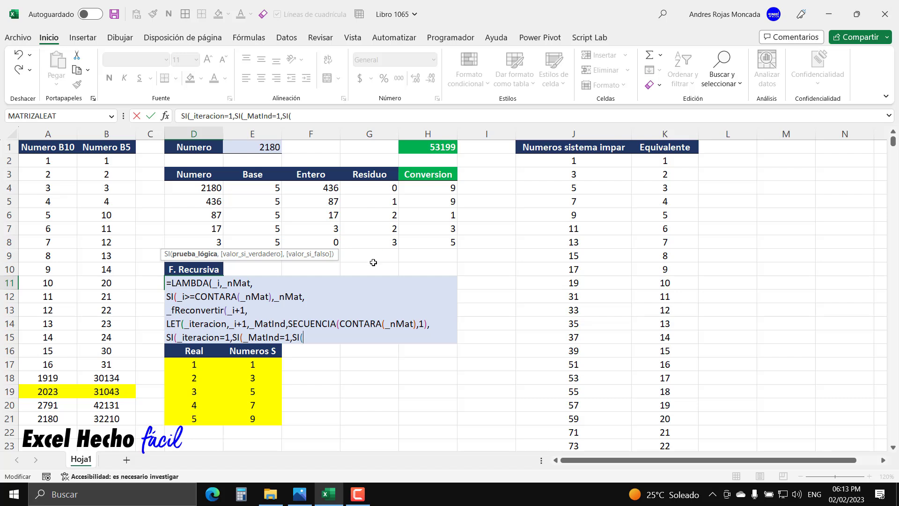
text(INDICE()
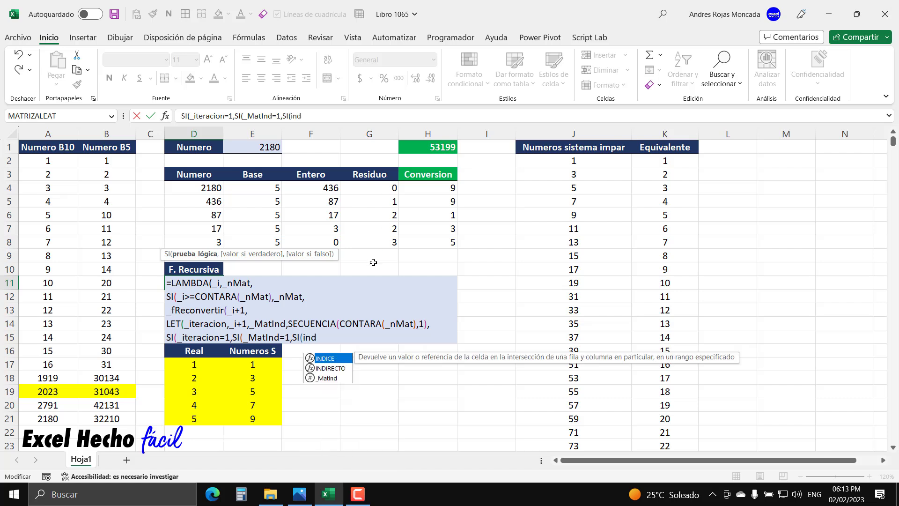
text(_)
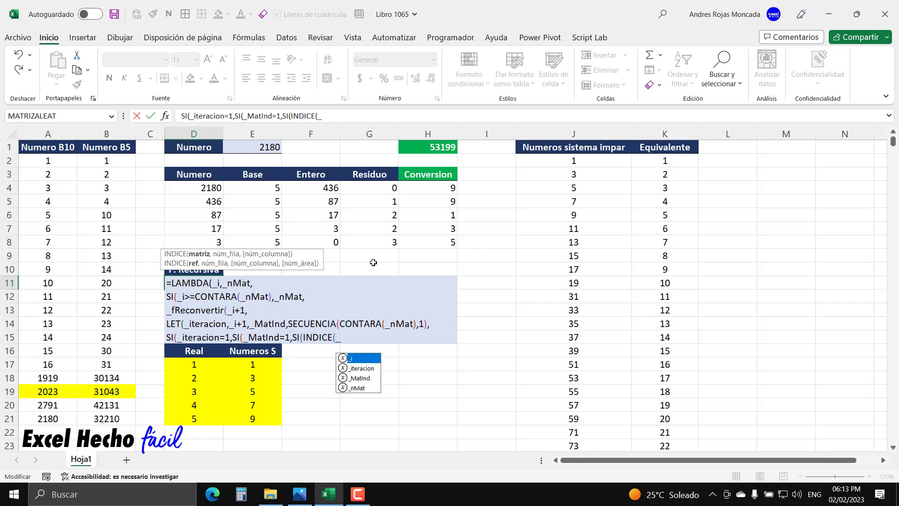
key(Down)
key(Down)
key(Tab)
key(BackSpace)
key(BackSpace)
key(BackSpace)
key(BackSpace)
key(BackSpace)
key(BackSpace)
key(BackSpace)
Step: Use _nMat as the array of INDICE and 1 as its row number
text(_)
key(Down)
key(Down)
key(Down)
key(Tab)
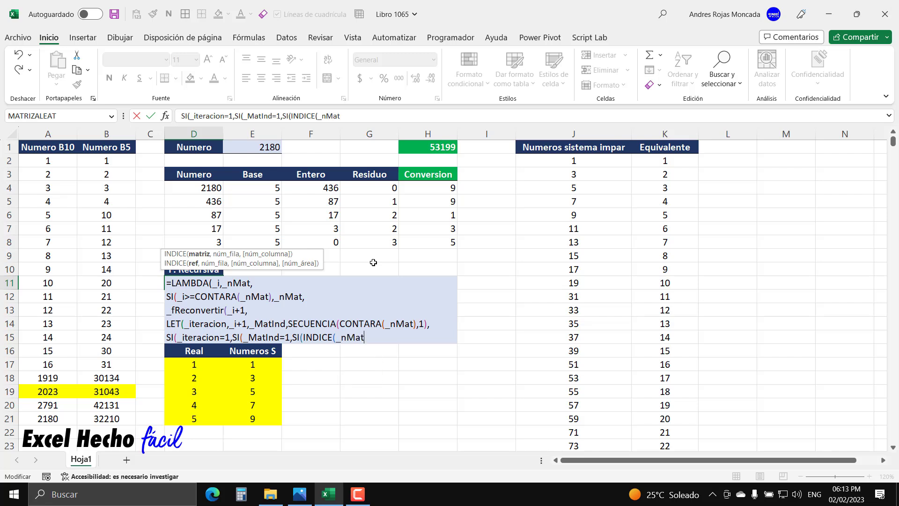
text(,1)
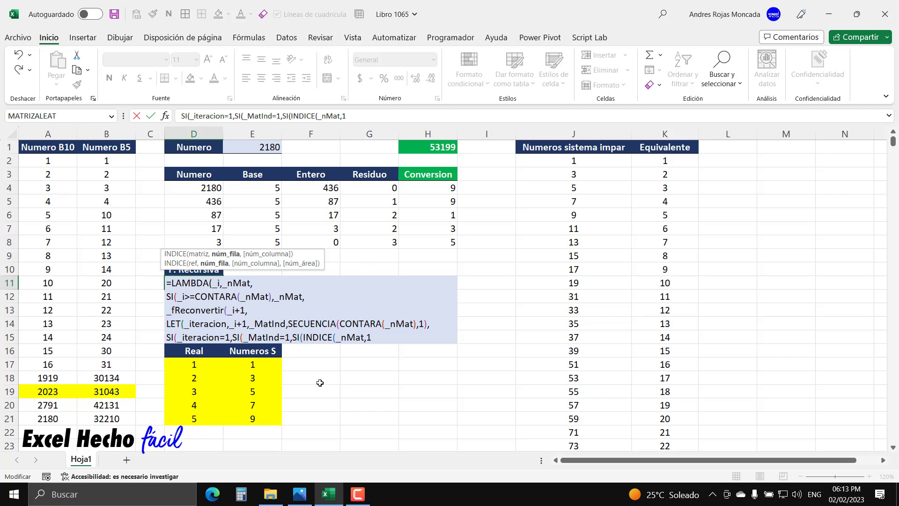
Step: Complete the third SI's logical test as INDICE(_nMat,1)=0 and give 5 as its true value
text())
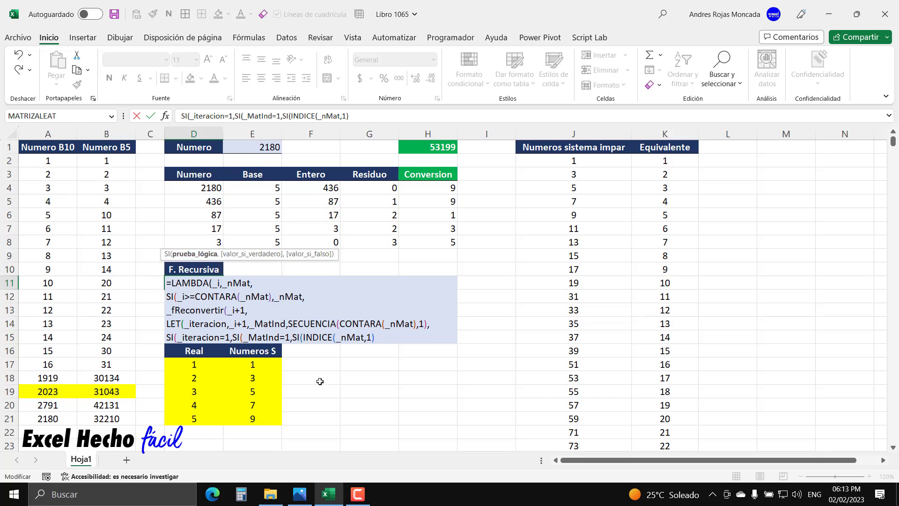
drag(303, 338, 375, 338)
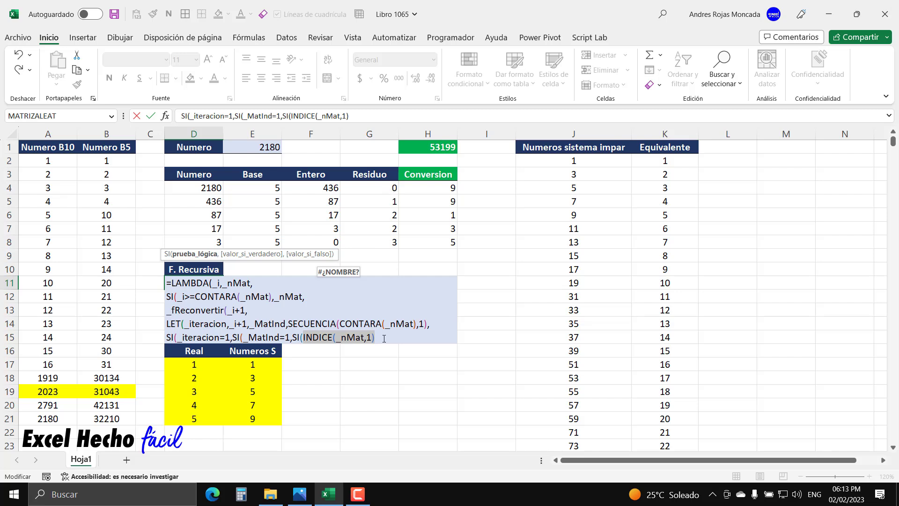
click(378, 337)
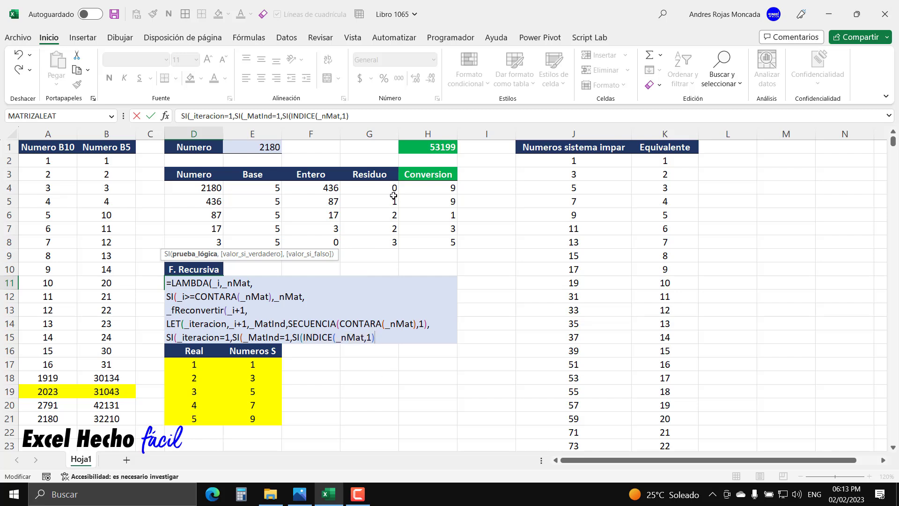
text(0,5)
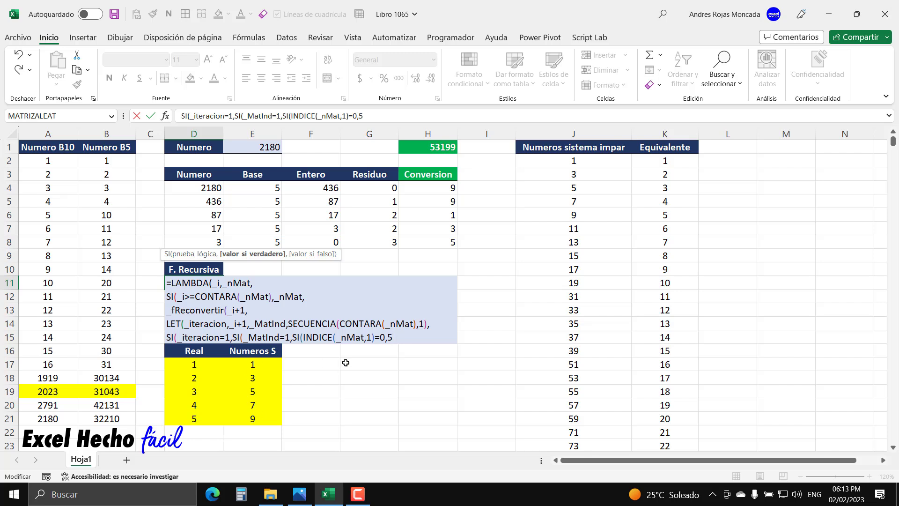
Step: Enter INDICE(_nMat,1) as the false value of the third SI
text(,)
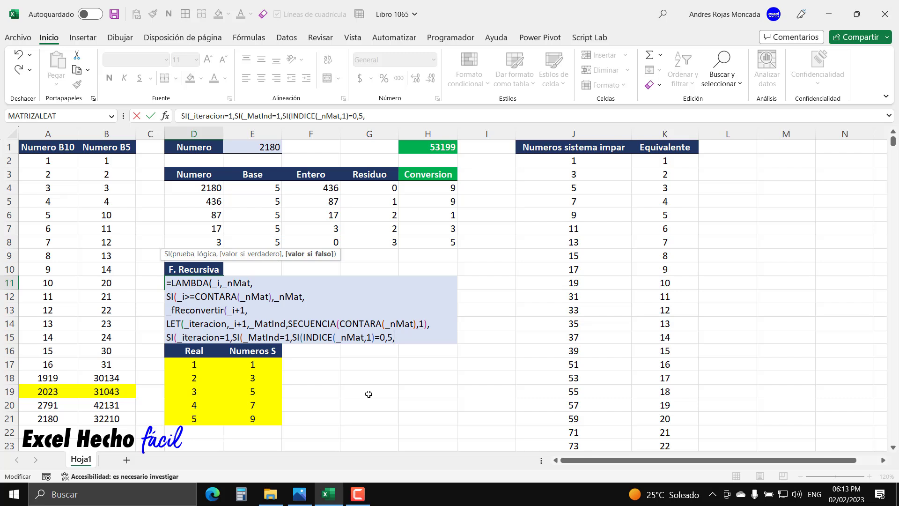
text(INDICE()
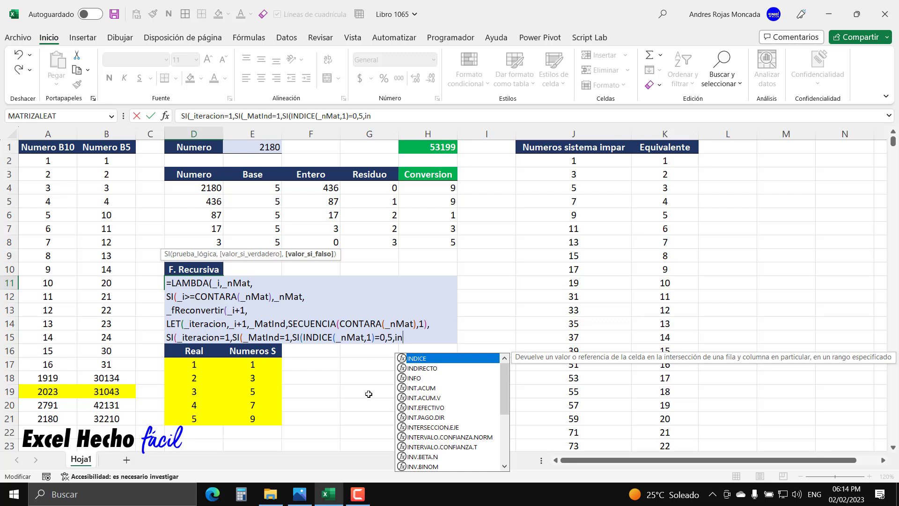
text(_)
key(Down)
key(Down)
key(Down)
key(Tab)
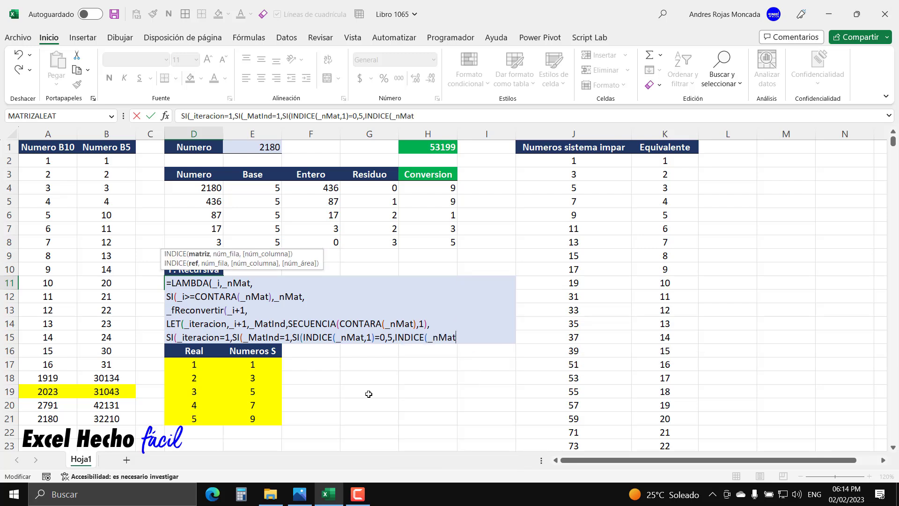
text(,1))
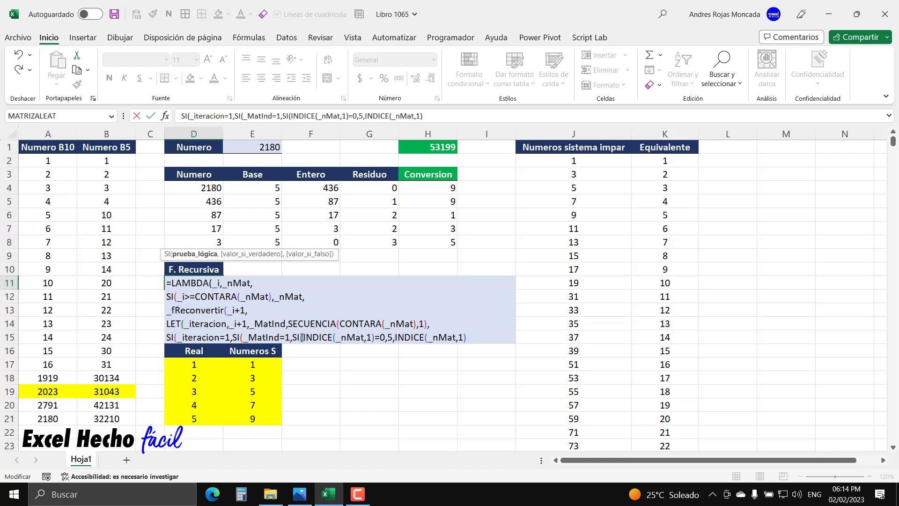
Step: Check the test, true and false arguments of the third SI and close that function
click(195, 254)
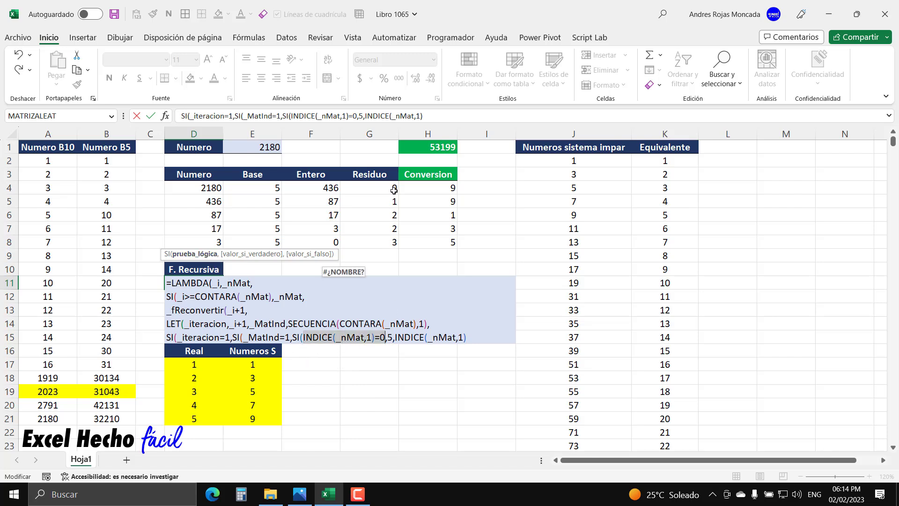
double_click(392, 337)
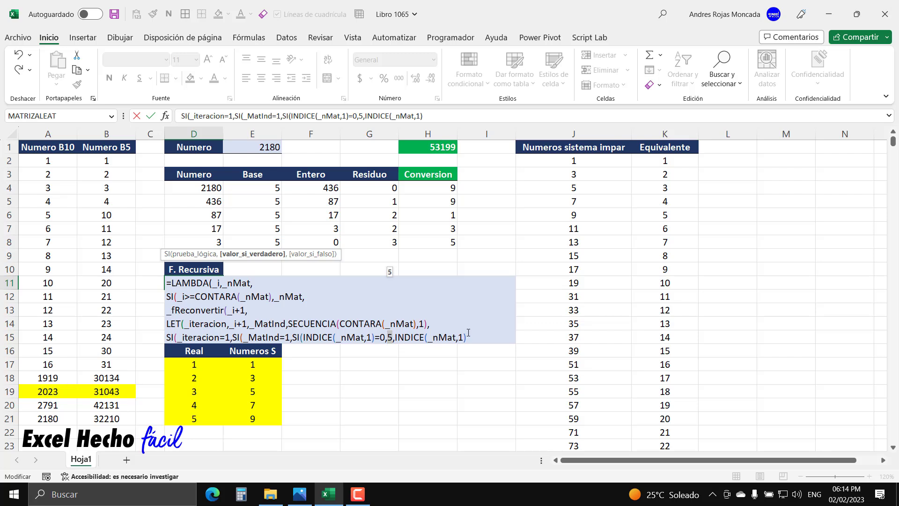
click(314, 254)
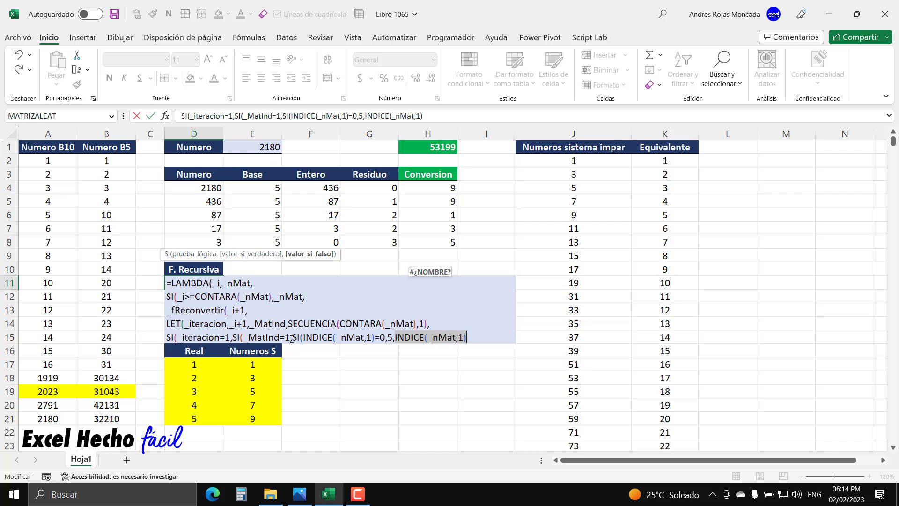
drag(293, 337, 465, 337)
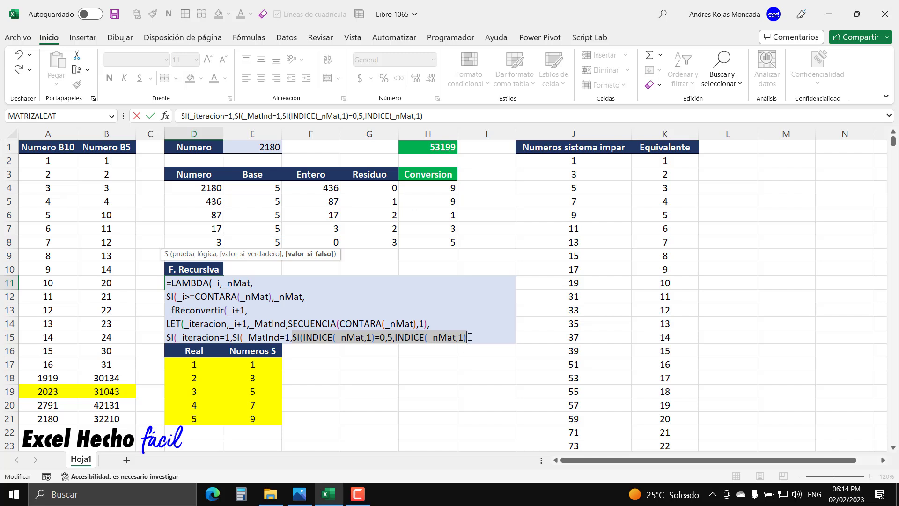
click(470, 337)
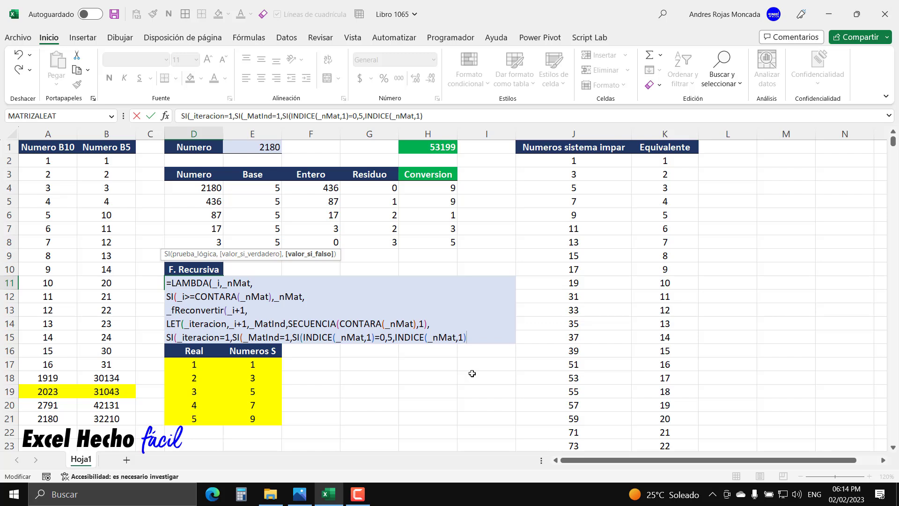
text())
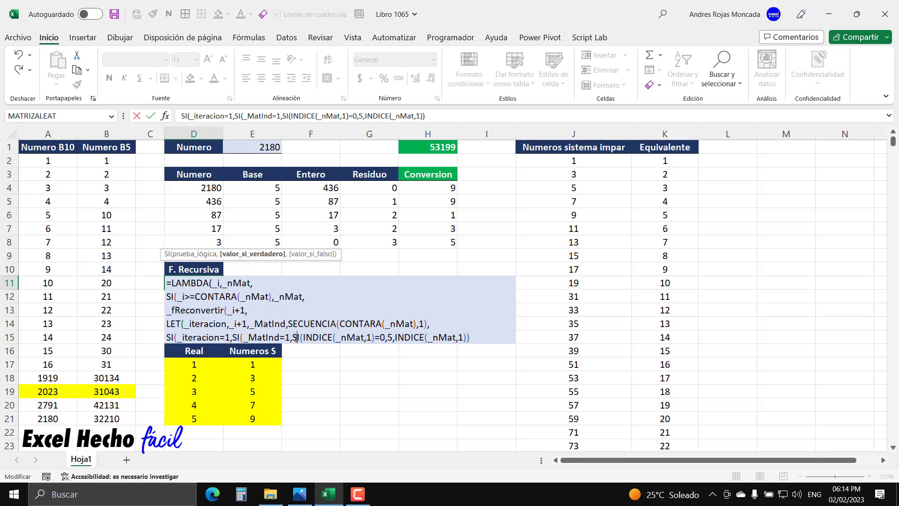
click(260, 255)
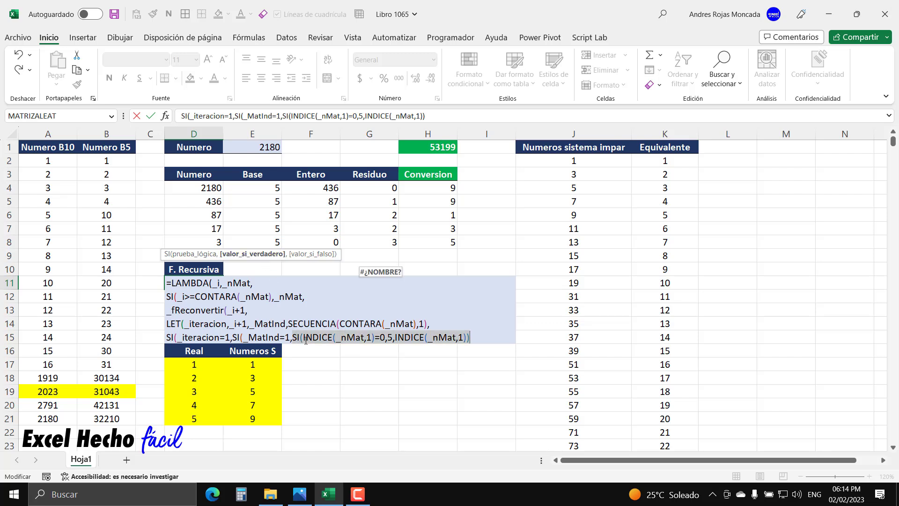
click(472, 338)
Step: Start the false value of the _MatInd=1 test with an INDICE function that takes _nMat as its array
text(,)
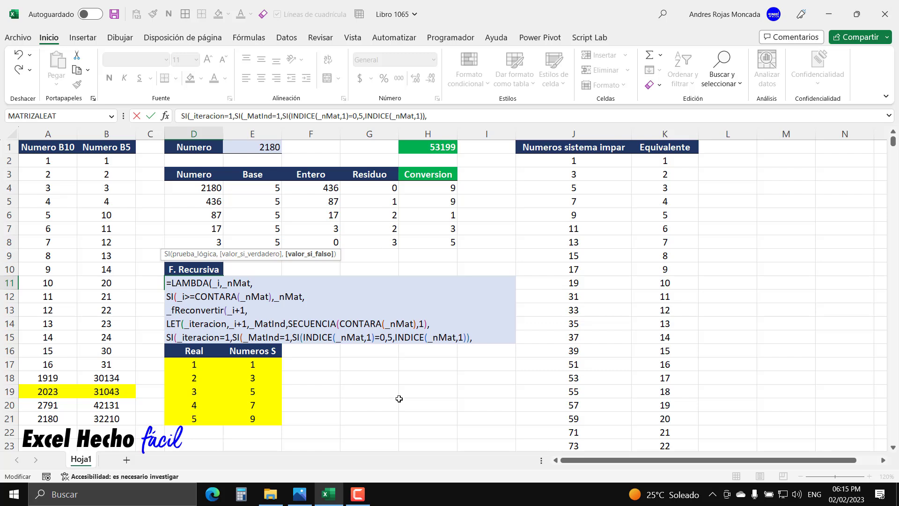
text(INDICE()
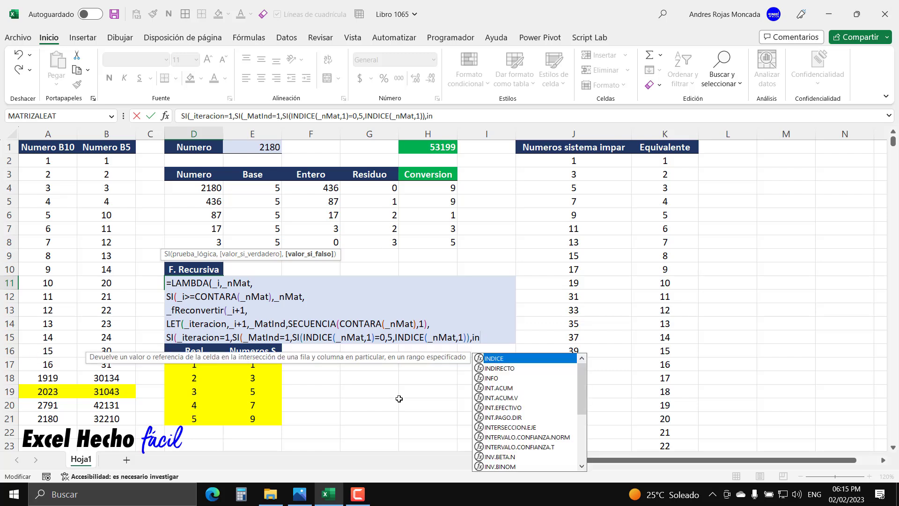
text(_)
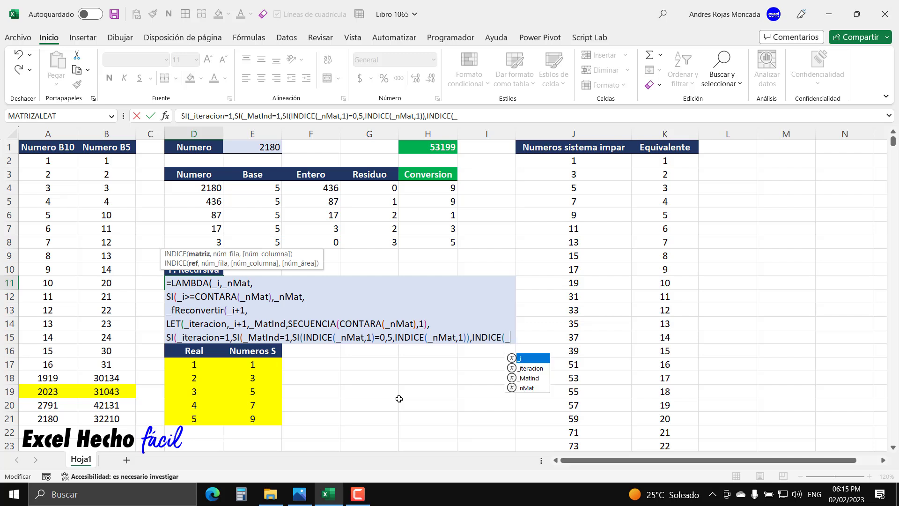
key(Down)
key(Down)
key(Down)
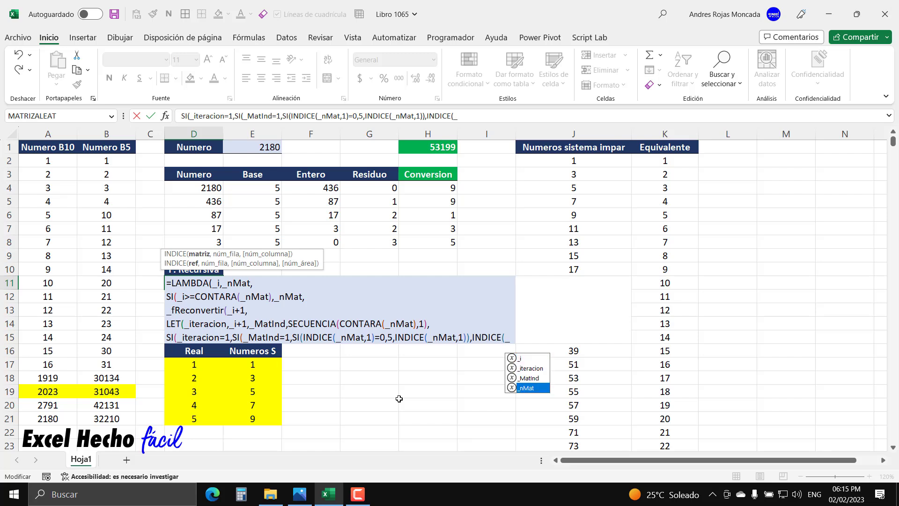
key(Tab)
text(,)
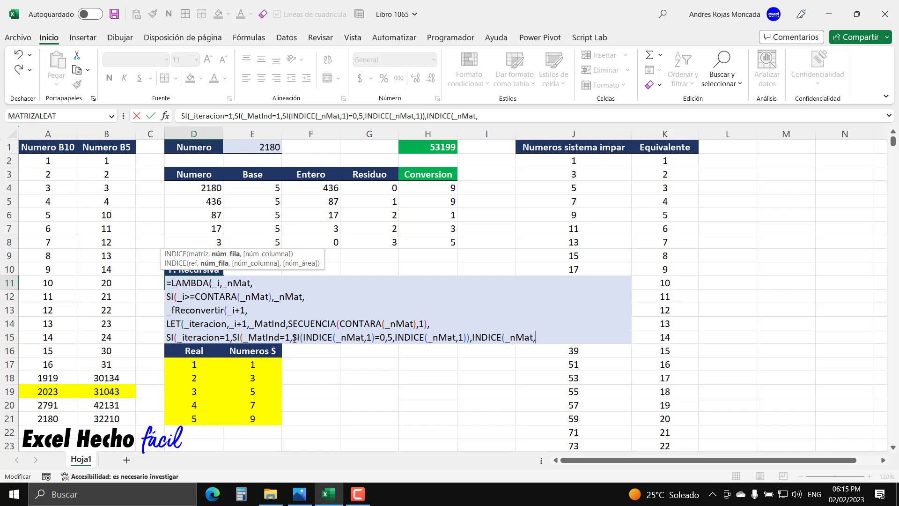
Step: Use _MatInd as the row number of that INDICE, then close both INDICE and the second SI
text(_)
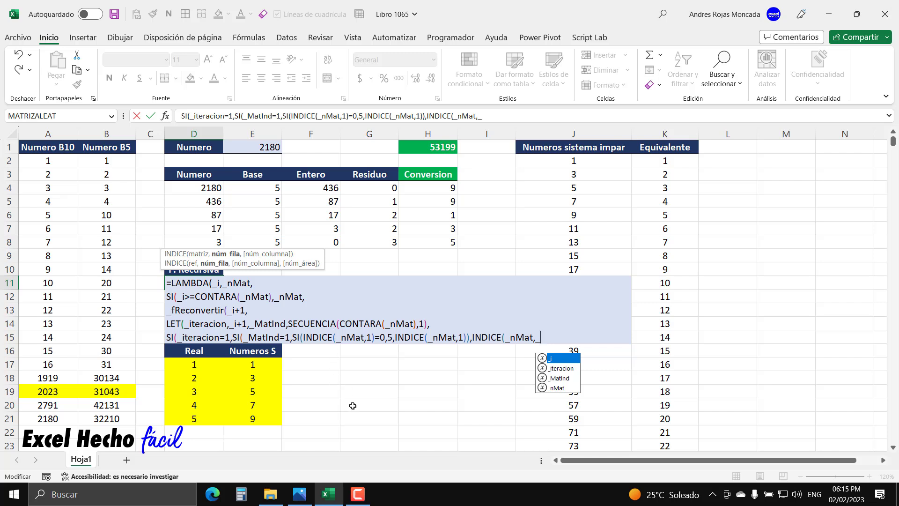
key(Down)
key(Down)
key(Tab)
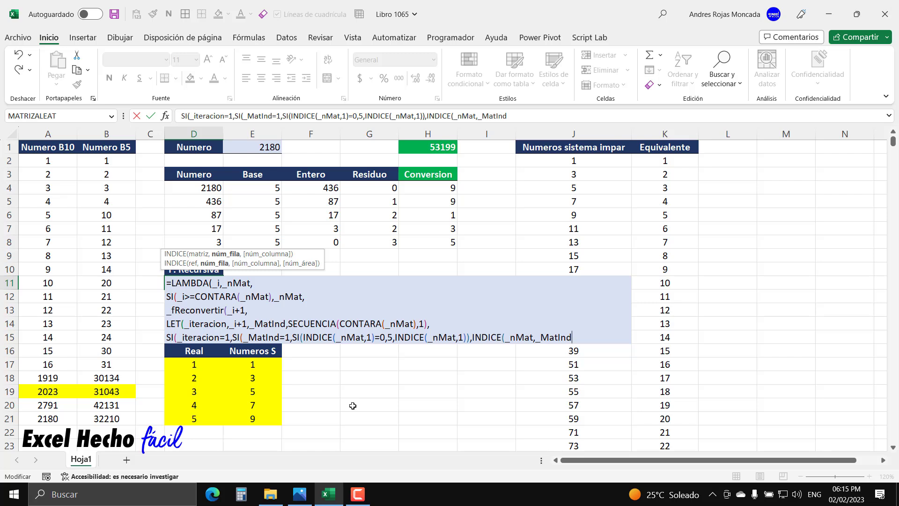
text())
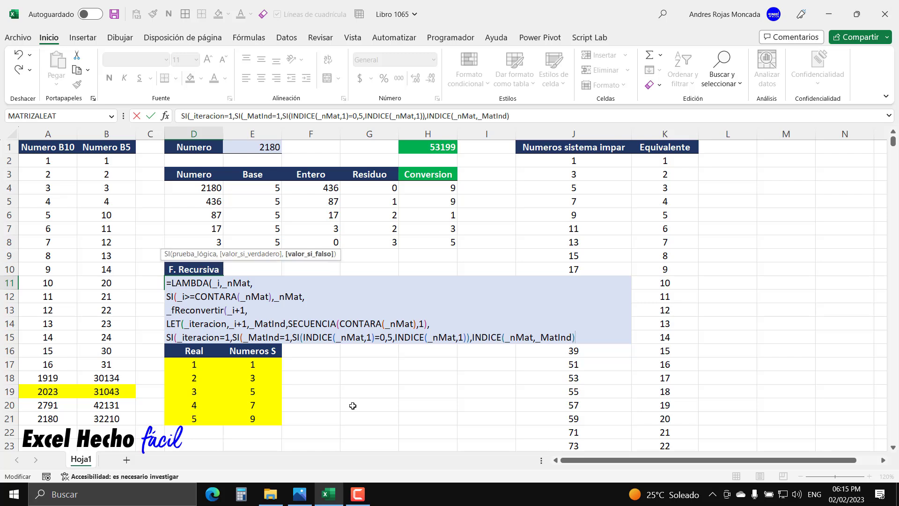
click(310, 254)
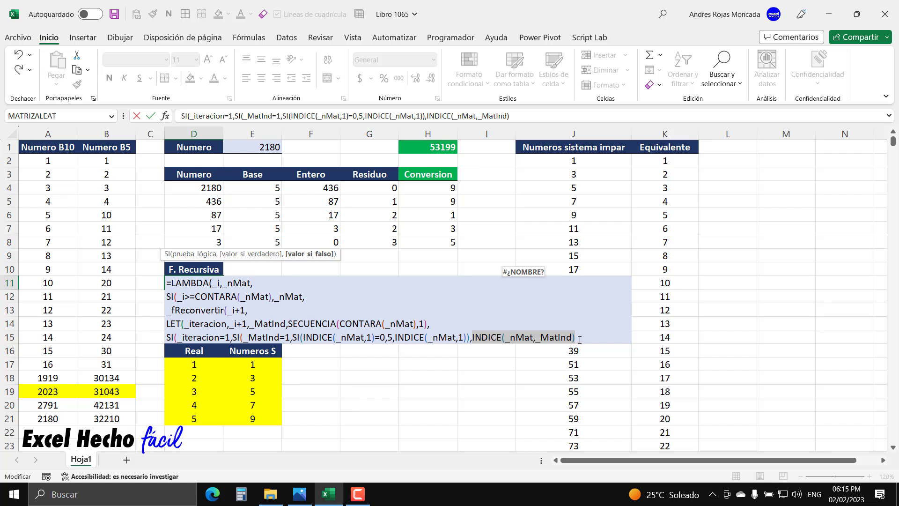
click(580, 340)
text())
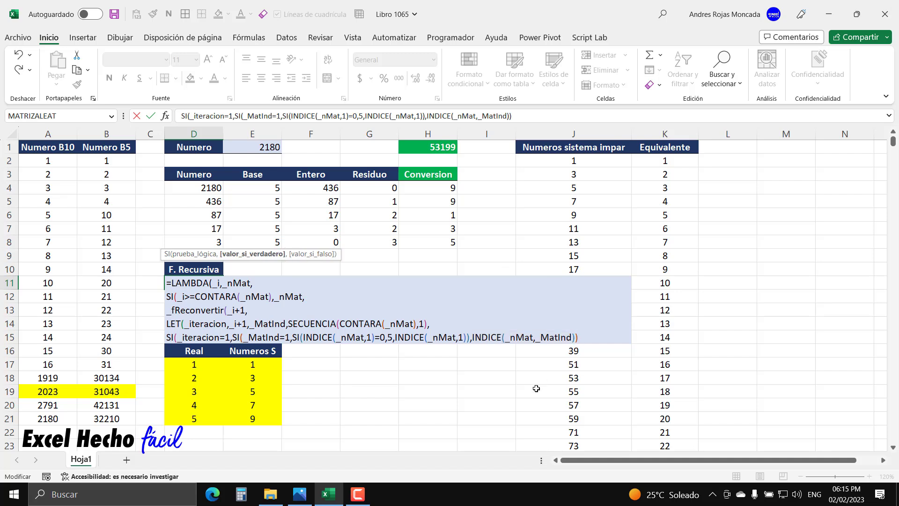
Step: On a new formula line, start a LET as the false value of the _iteracion=1 test, defining _MatrizAux with an SI function
click(233, 338)
click(279, 257)
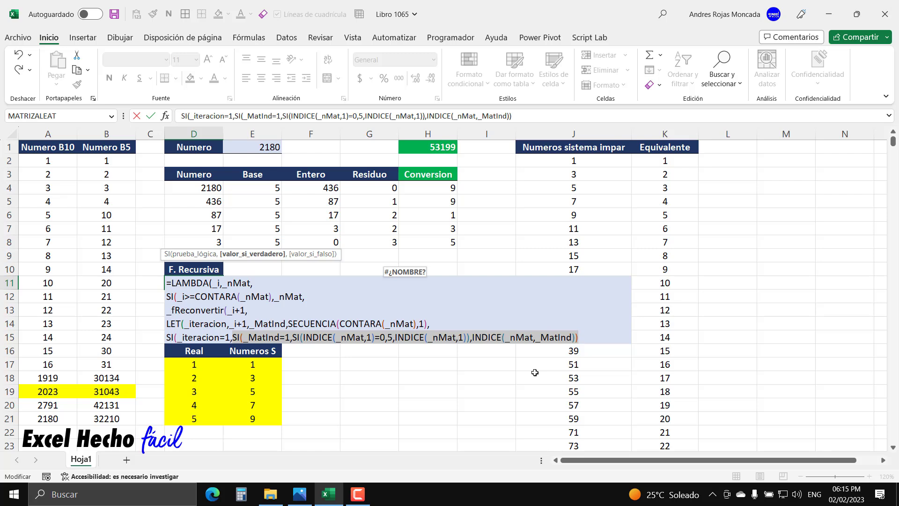
click(592, 338)
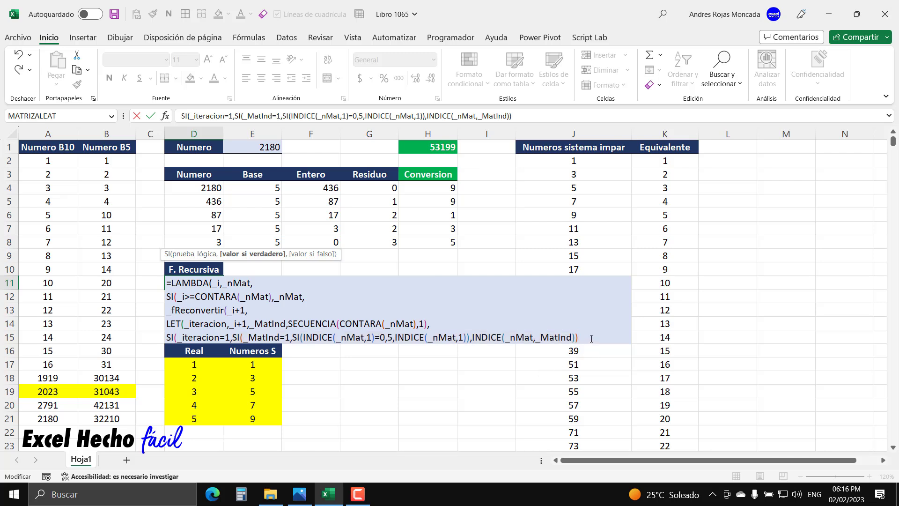
text(,)
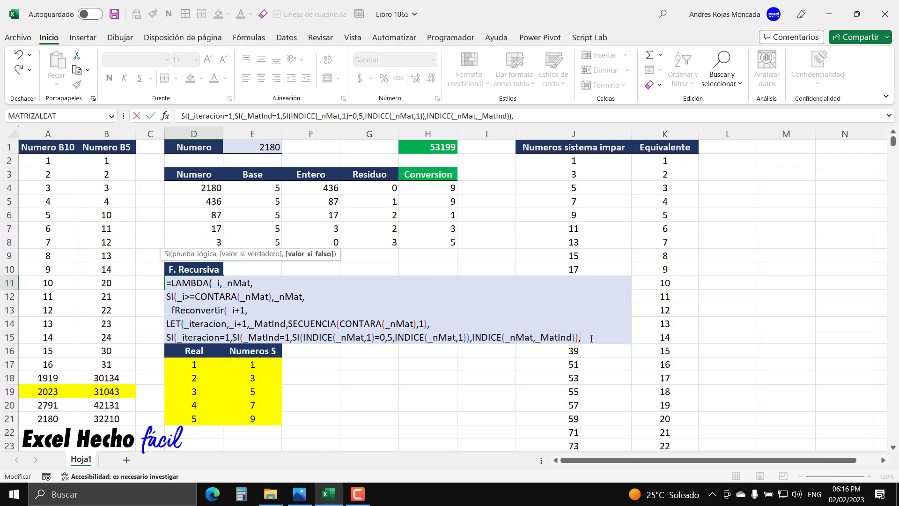
key(alt+Return)
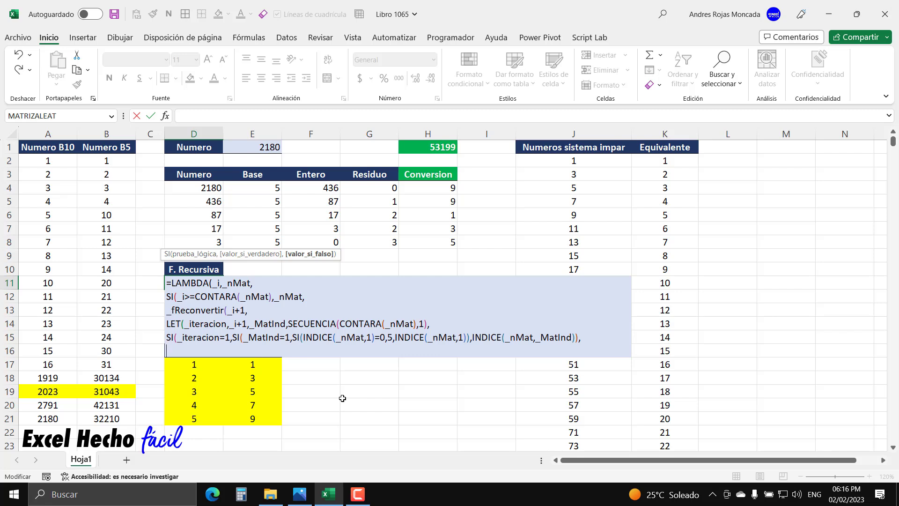
text(LET()
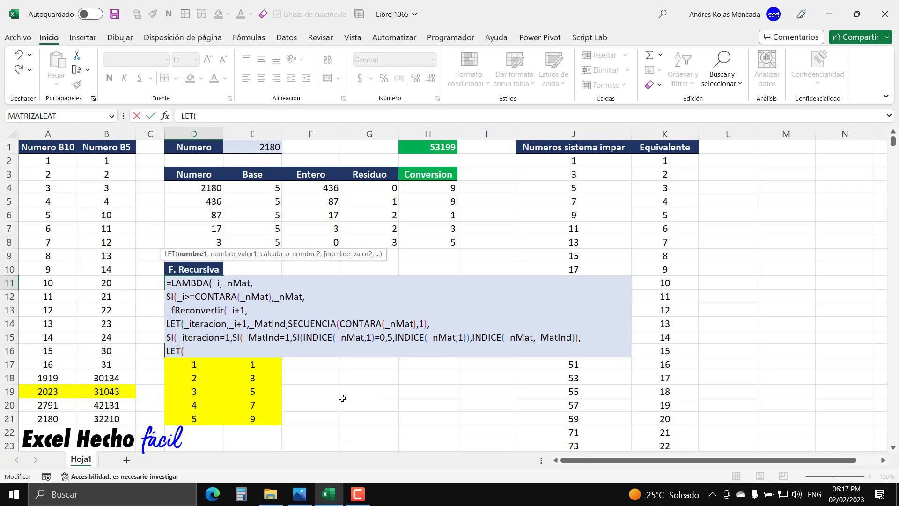
text(_MatrizAux,SI()
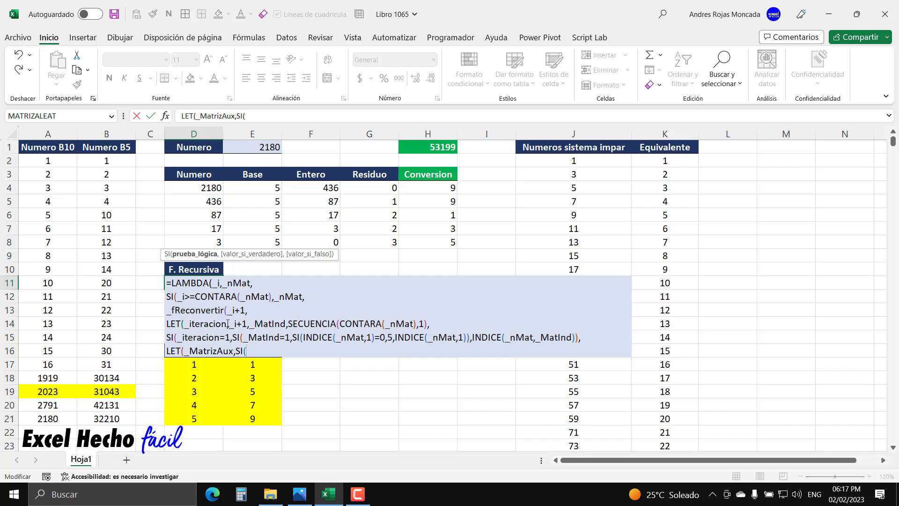
Step: Begin the logical test of the _MatrizAux SI with INDICE(_nMat,_iteracion-1)
text(INDICE()
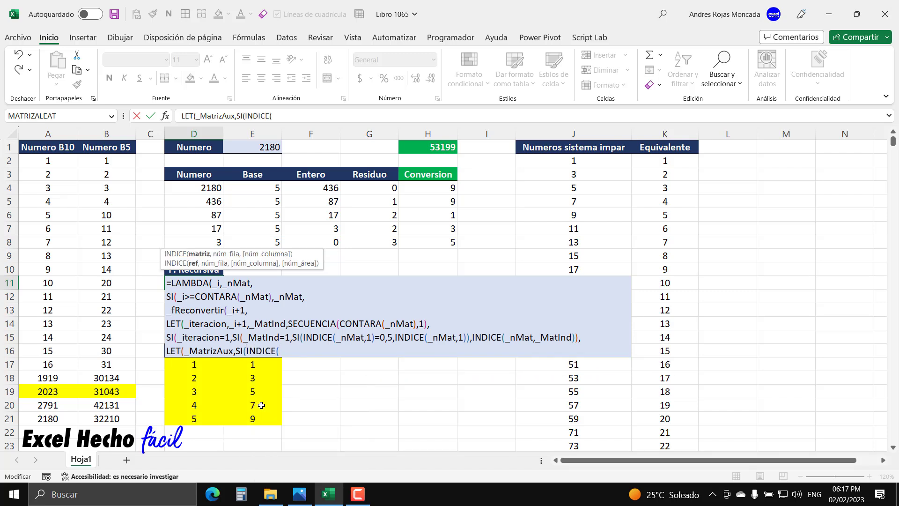
text(_)
key(Down)
key(Down)
key(Down)
key(Tab)
text(,)
text(_iteracion)
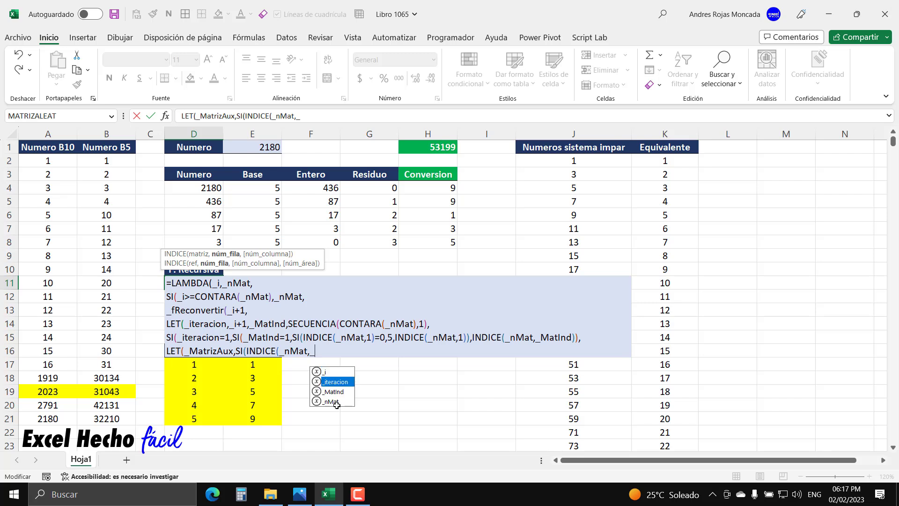
key(Tab)
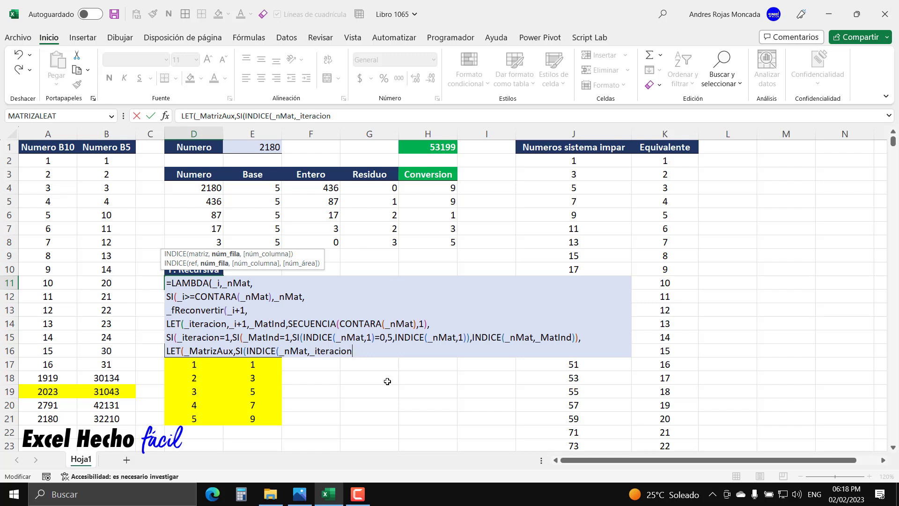
text(-1)
text())
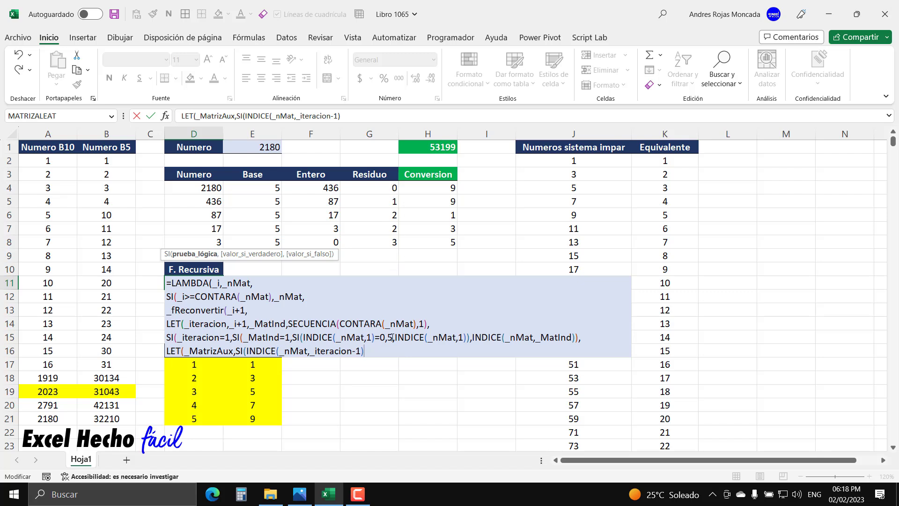
Step: Complete the logical test of the _MatrizAux SI by comparing INDICE(_nMat,_iteracion-1) with 5
drag(389, 337, 394, 337)
click(374, 350)
text(5)
text(,)
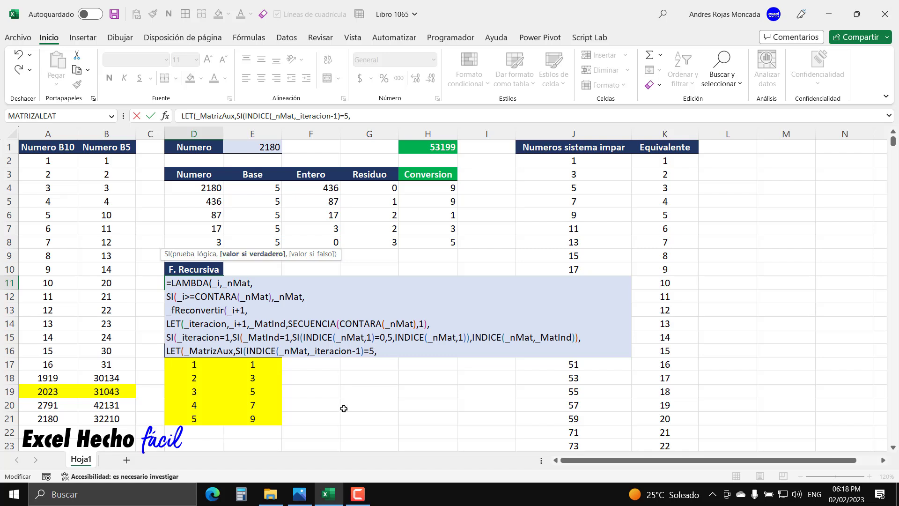
Step: Nest a second SI as the true value, with _MatInd=_iteracion as its logical test
text(SI()
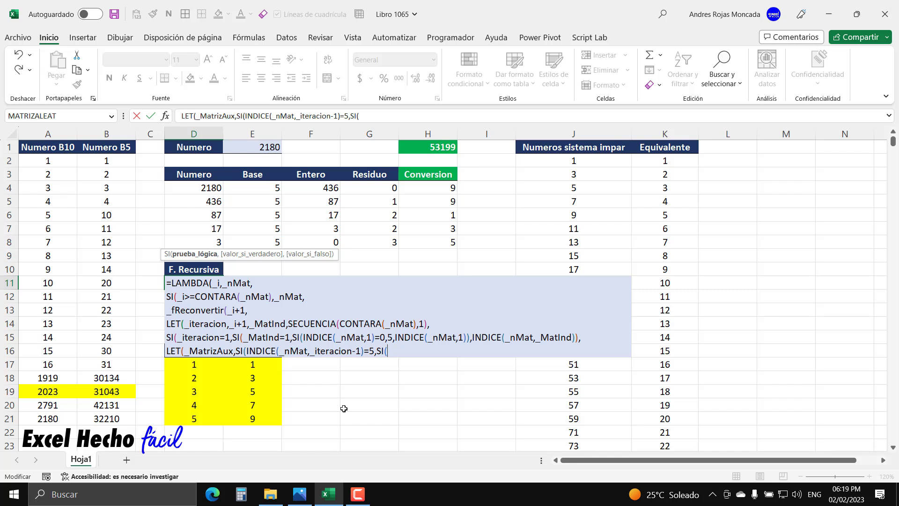
text(_MatInd)
text(=_)
key(Down)
key(Tab)
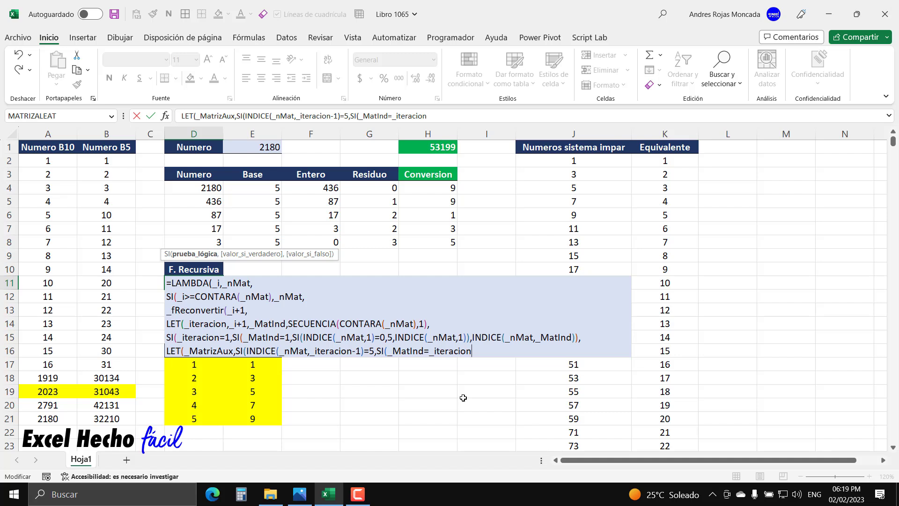
text(,)
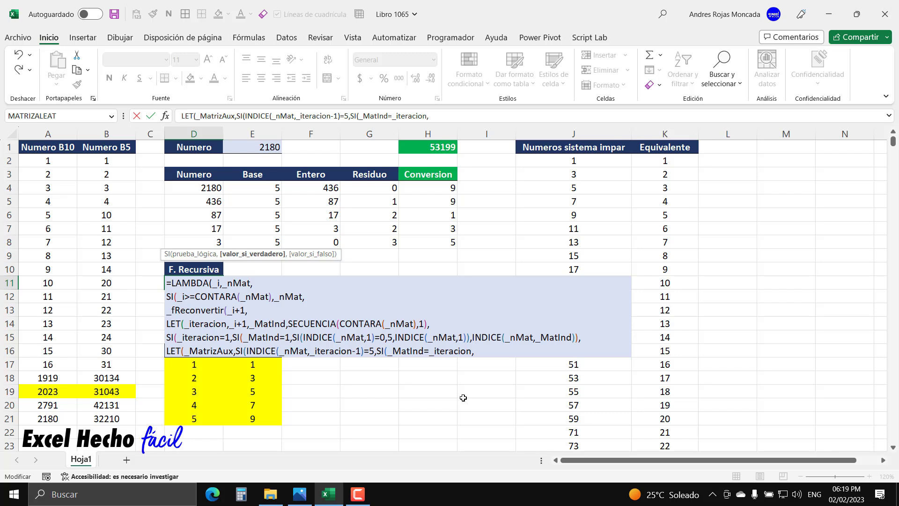
Step: Enter INDICE(_nMat,_iteracion)-1 as the true value of the _MatInd=_iteracion test
text(INDICE()
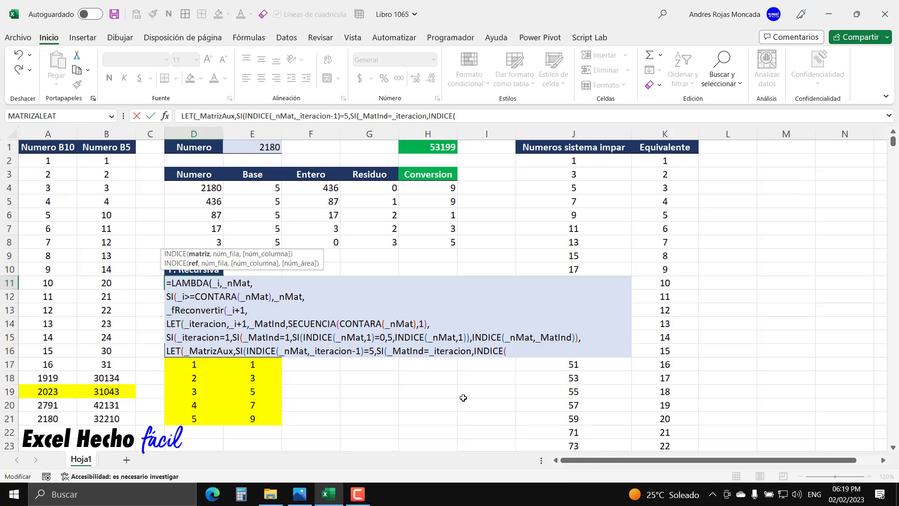
text(_nMat)
key(Down)
key(Down)
key(Down)
key(Tab)
text(,_iteracion)
key(Tab)
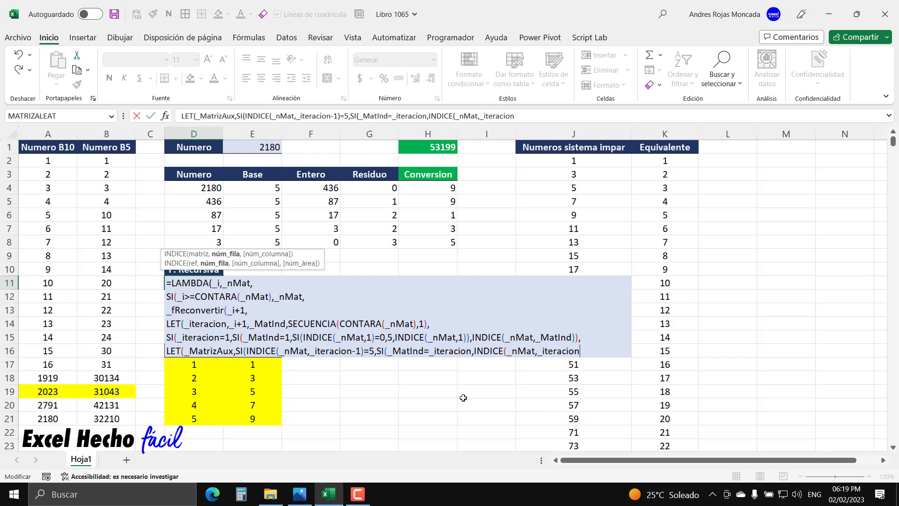
text()-1)
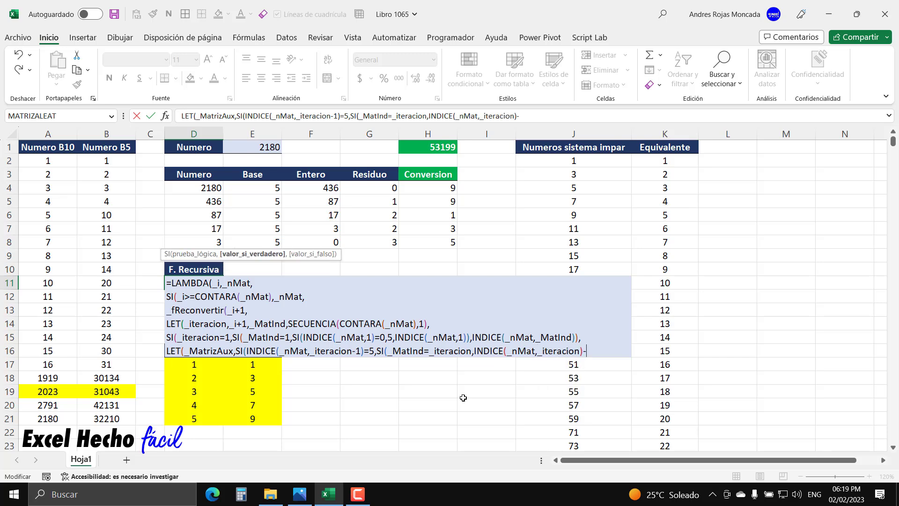
drag(474, 350, 585, 349)
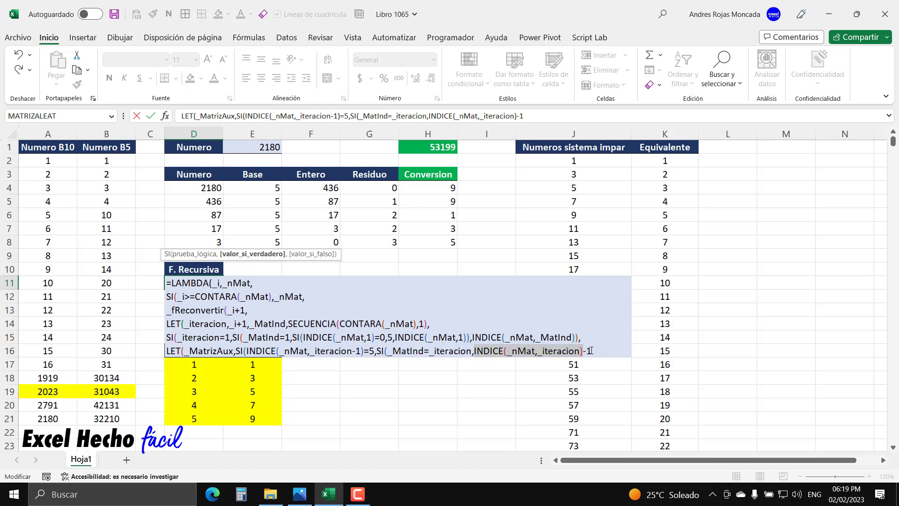
key(End)
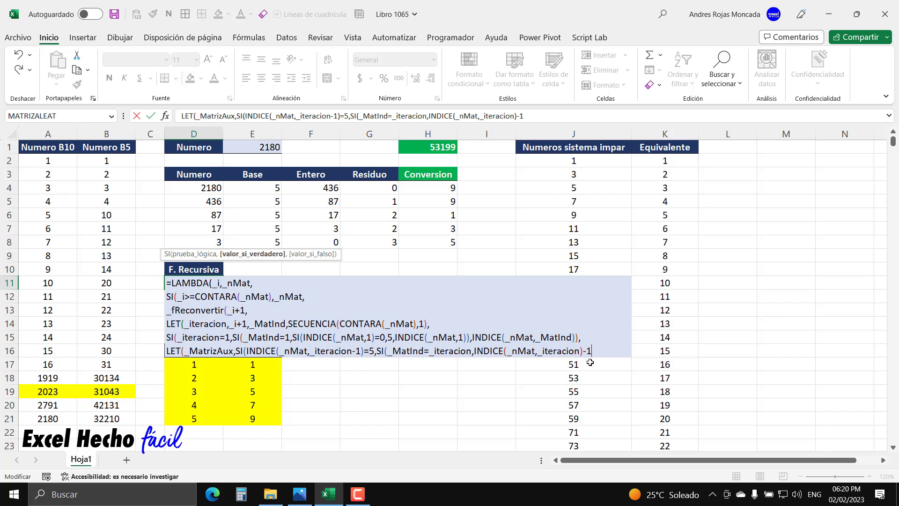
Step: Start the false value of the _MatInd=_iteracion test with an INDICE function that takes _nMat as its array
text(,)
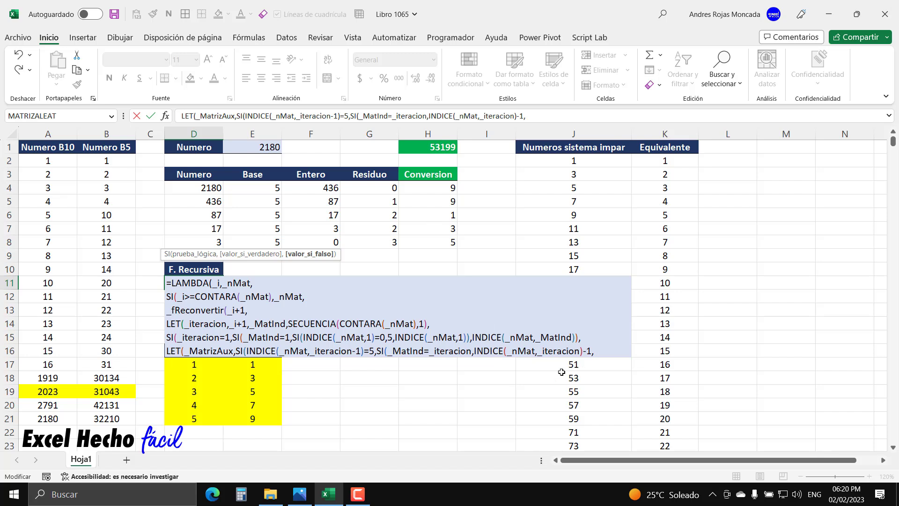
text(INDICE()
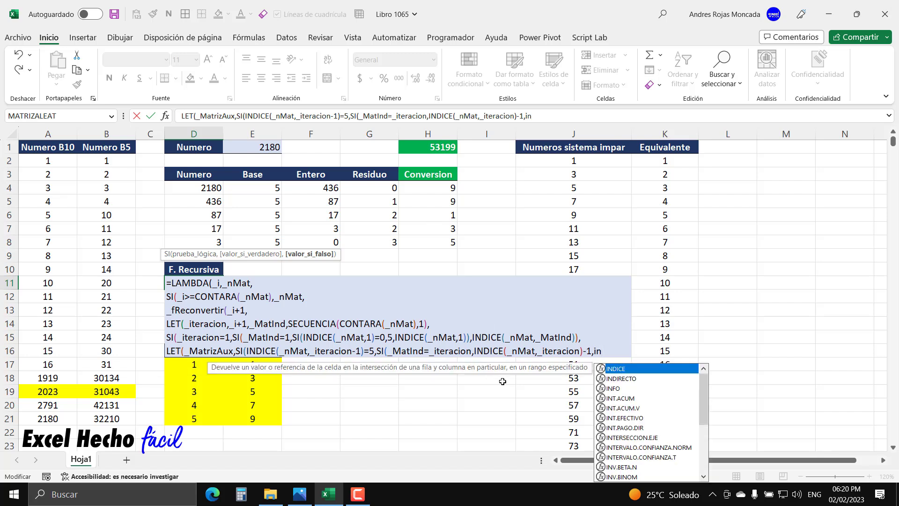
text(_)
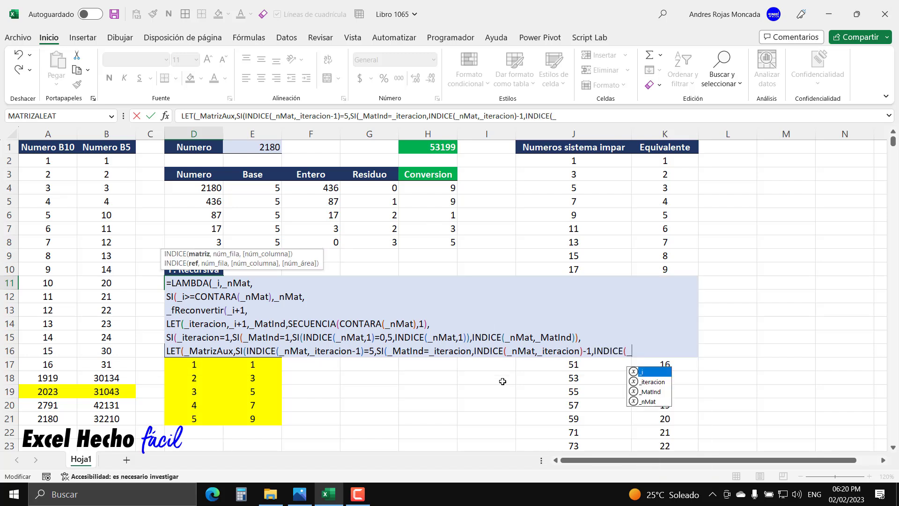
key(Down)
key(Down)
key(Down)
key(Tab)
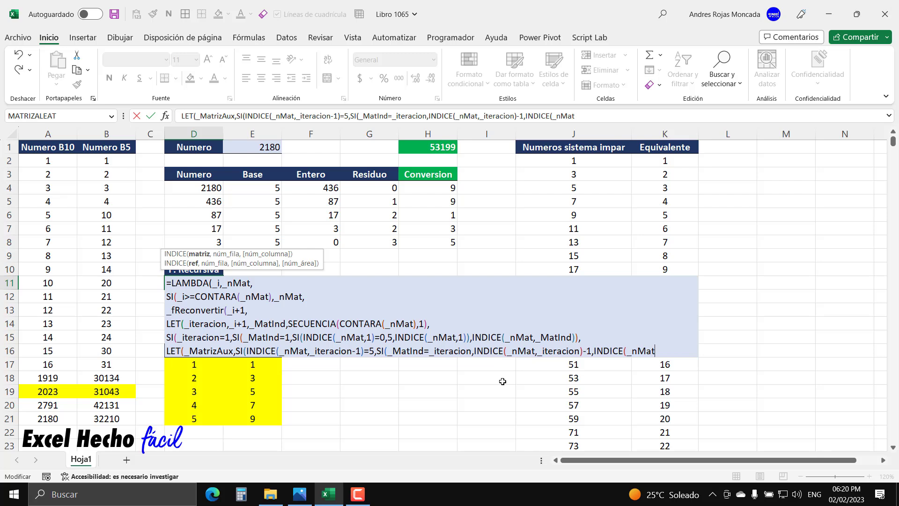
text(<)
key(BackSpace)
text(,)
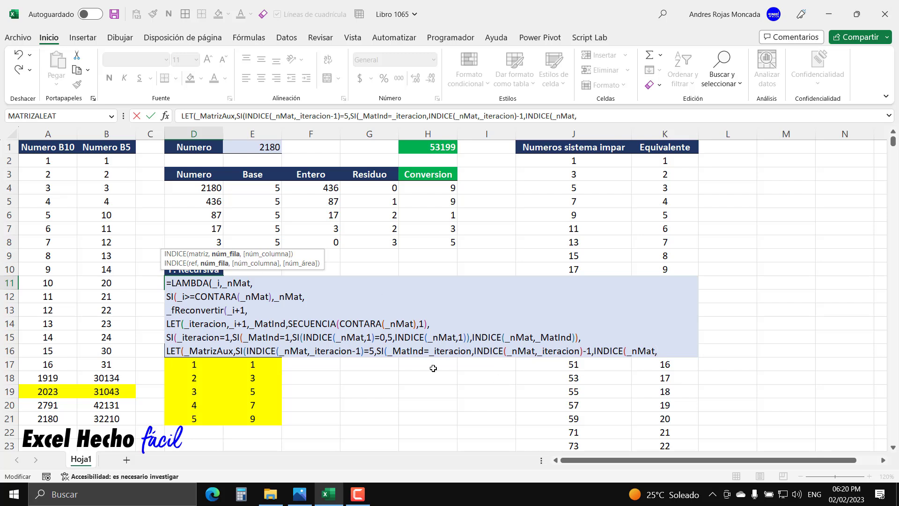
Step: Use _MatInd as the row number of that INDICE, then close both INDICE and the inner SI
text(_)
key(Down)
key(Down)
key(Tab)
click(593, 352)
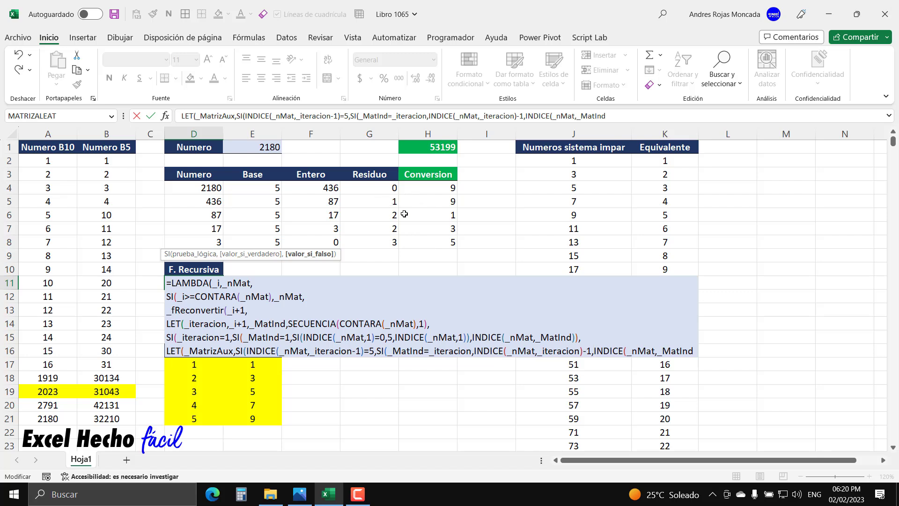
click(280, 255)
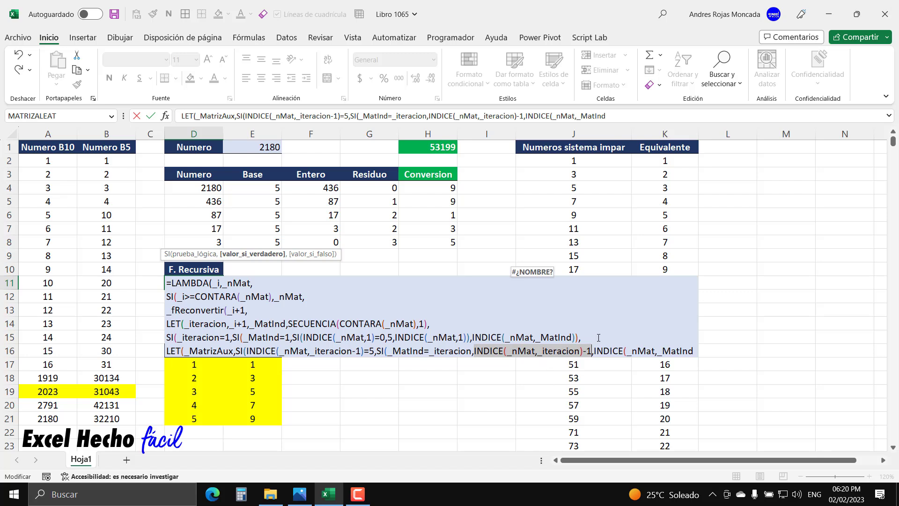
click(695, 347)
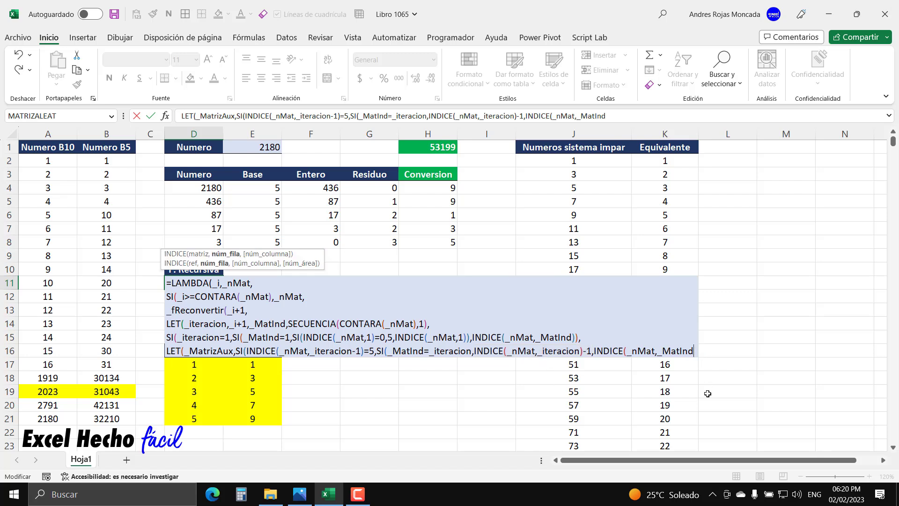
text())
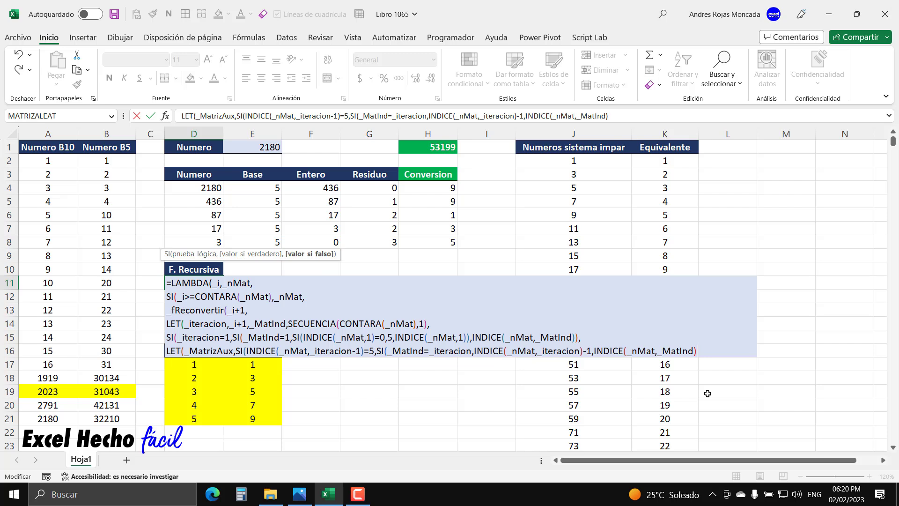
text())
Step: Check the logical test, true value and false value of the inner SI one after another
click(390, 351)
click(200, 256)
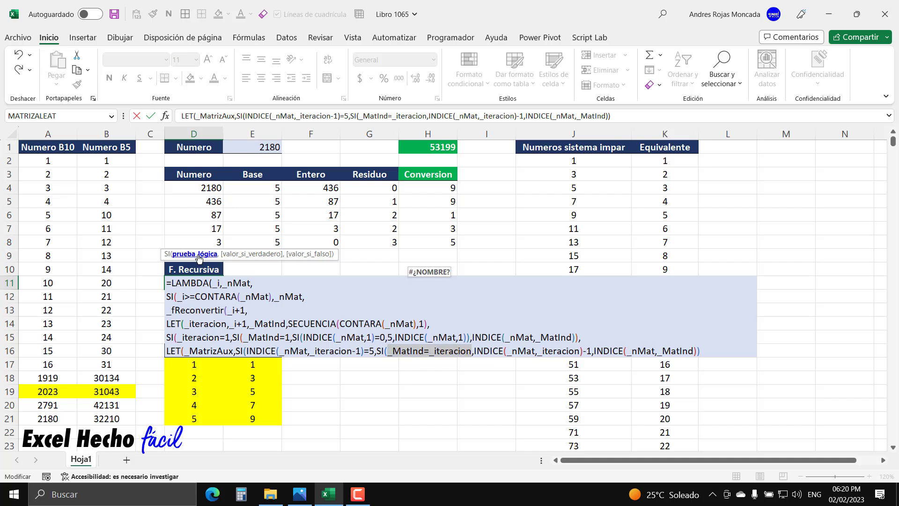
click(253, 253)
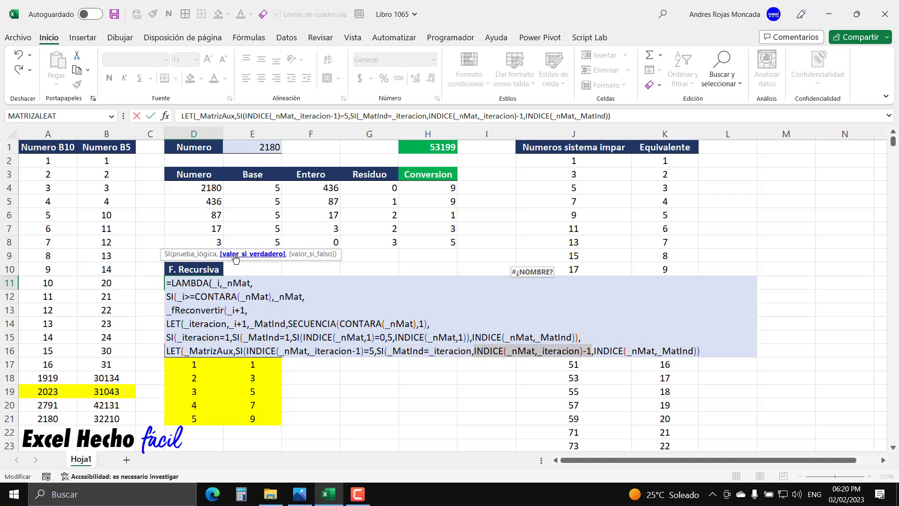
click(309, 255)
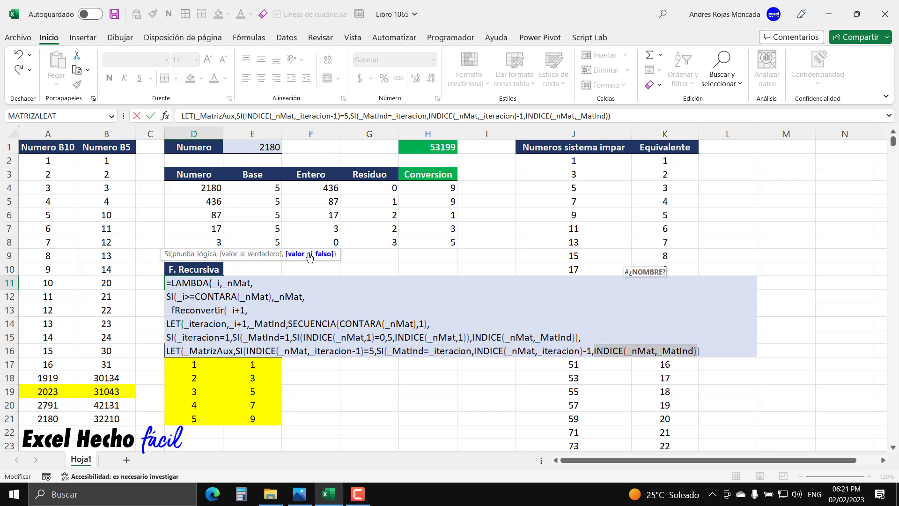
click(376, 353)
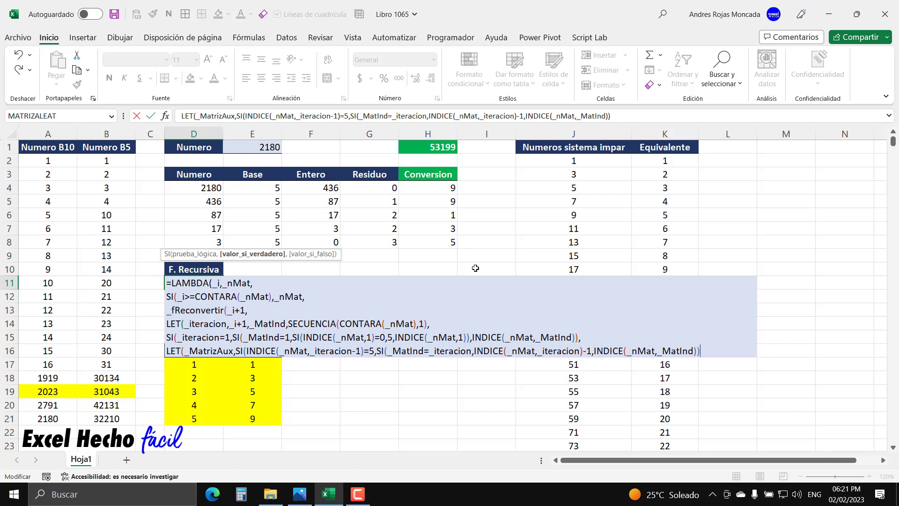
Step: Enter INDICE(_nMat,_MatInd) as the false value of the outer _MatrizAux SI and close that SI
text(,INDICE()
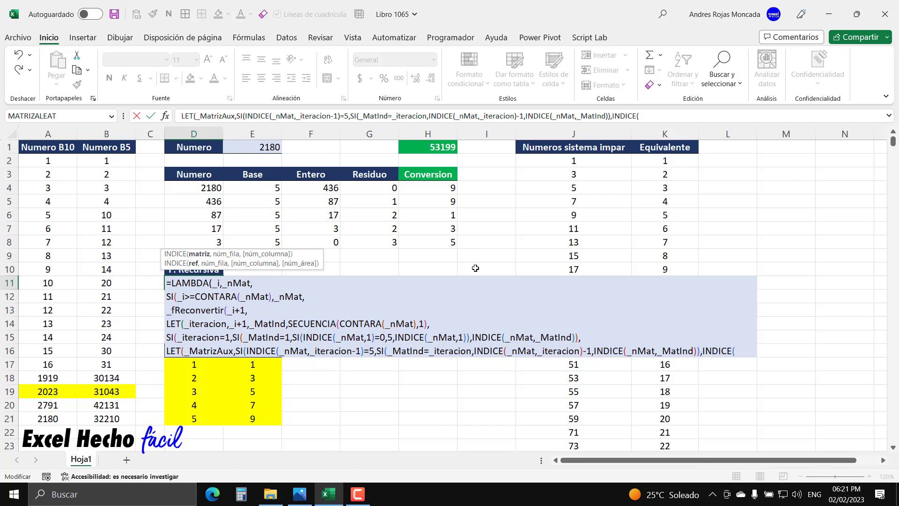
text(_nMat)
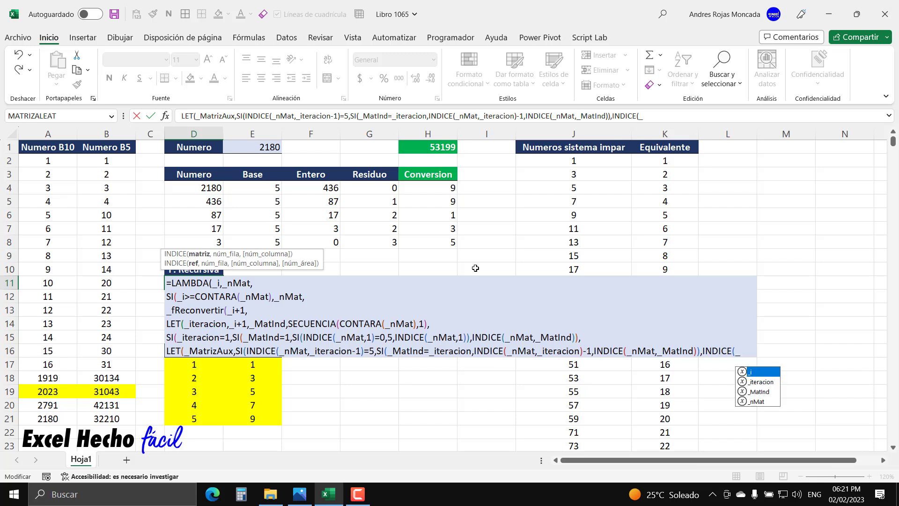
text(,_)
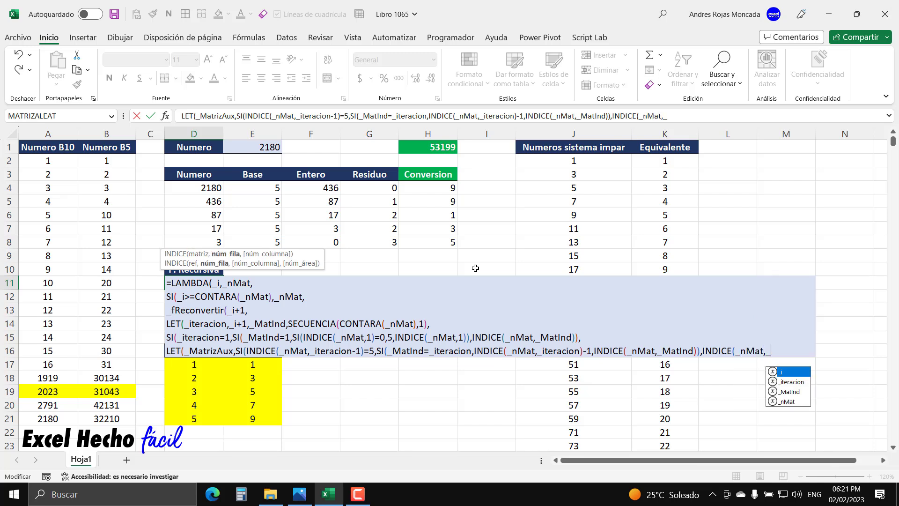
key(Down)
key(Down)
key(Tab)
text())
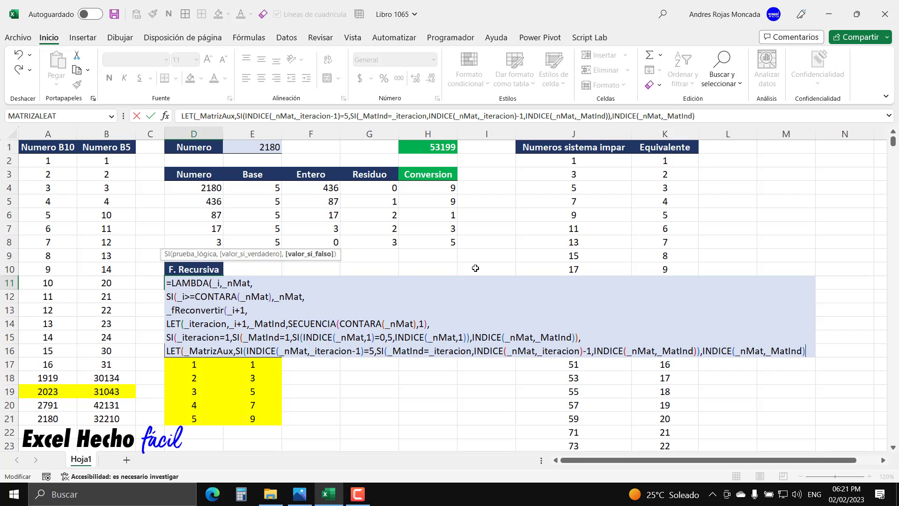
text())
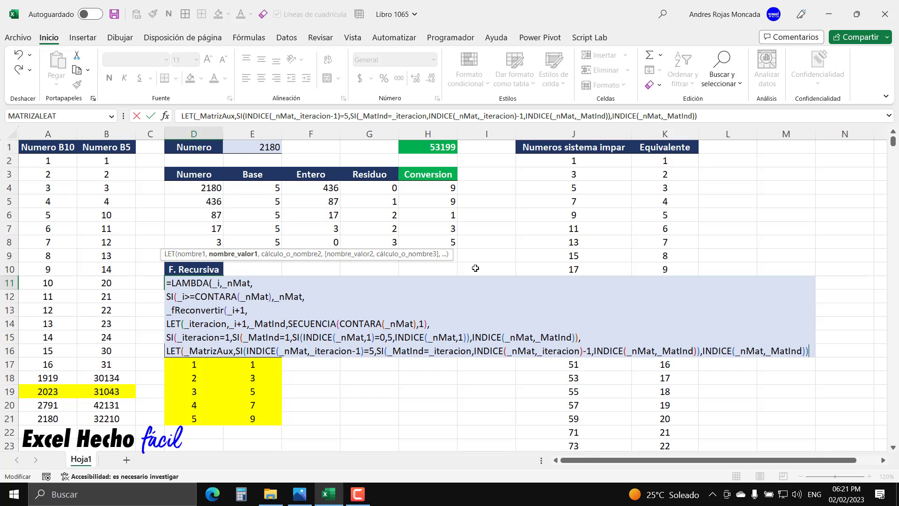
key(BackSpace)
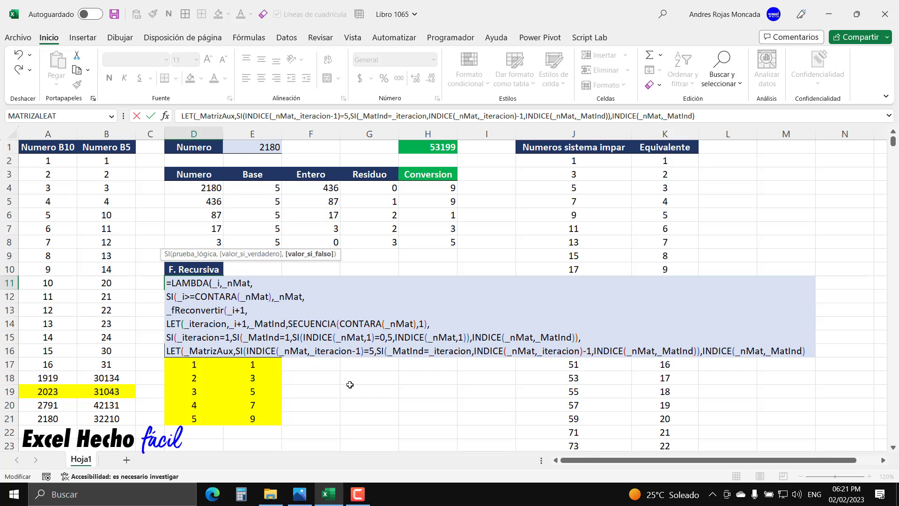
text())
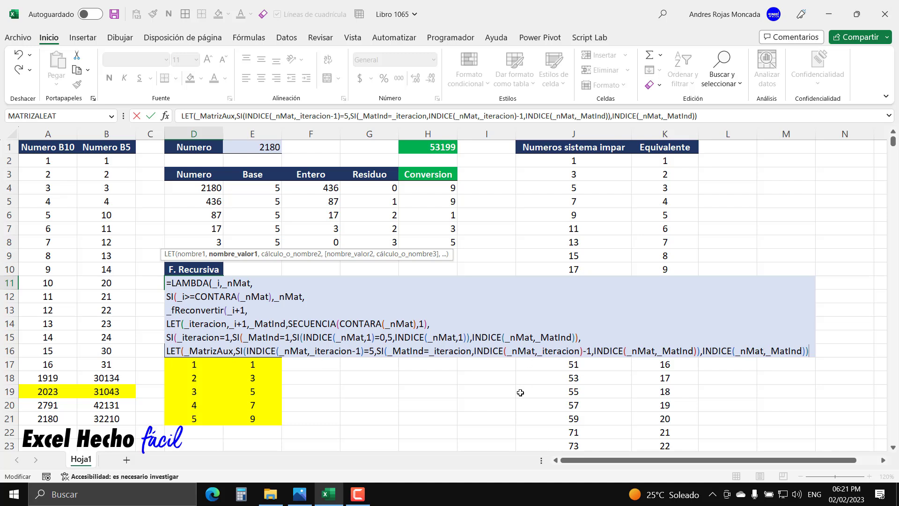
Step: On a new formula line after the _MatrizAux definition, start an SI whose logical test begins with INDICE on the _MatrizAux array
text(,)
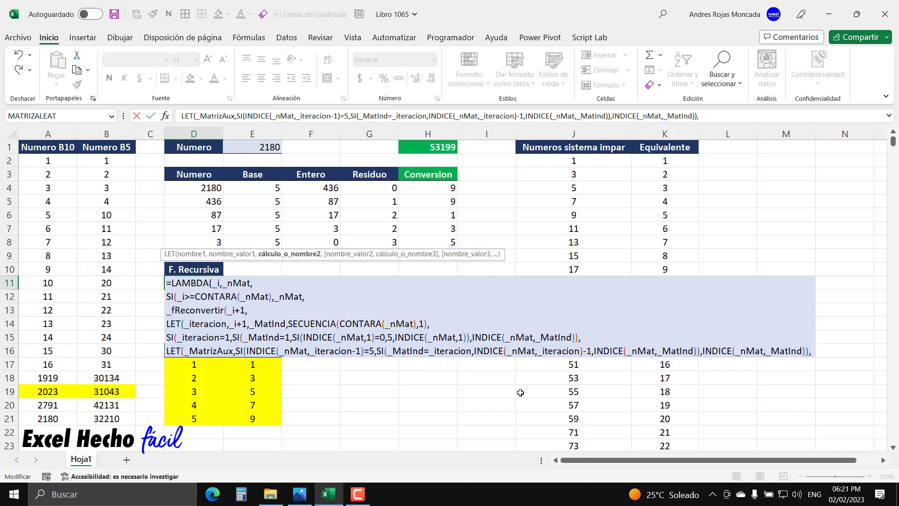
key(alt+Return)
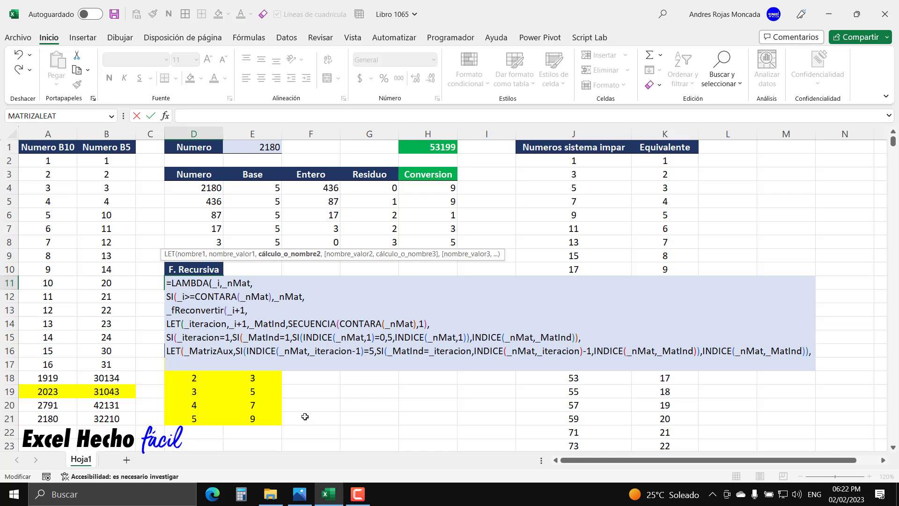
text(SI()
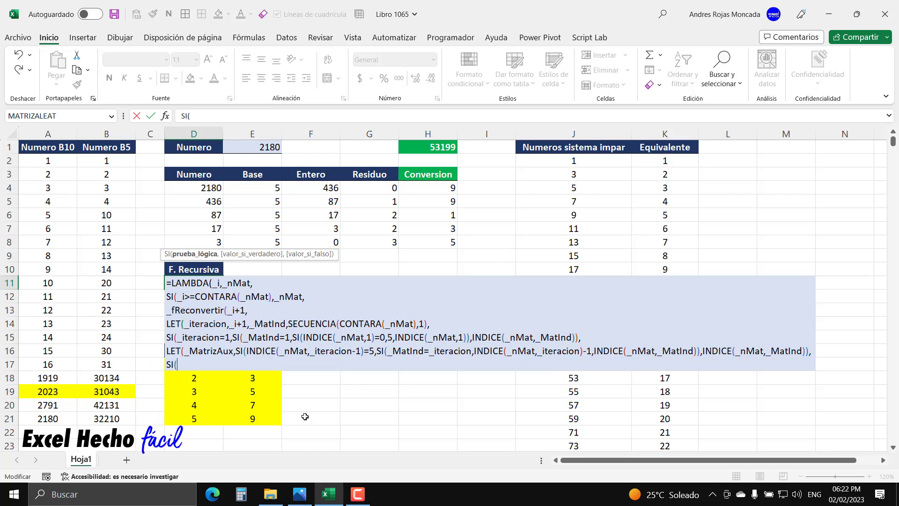
text(INDICE()
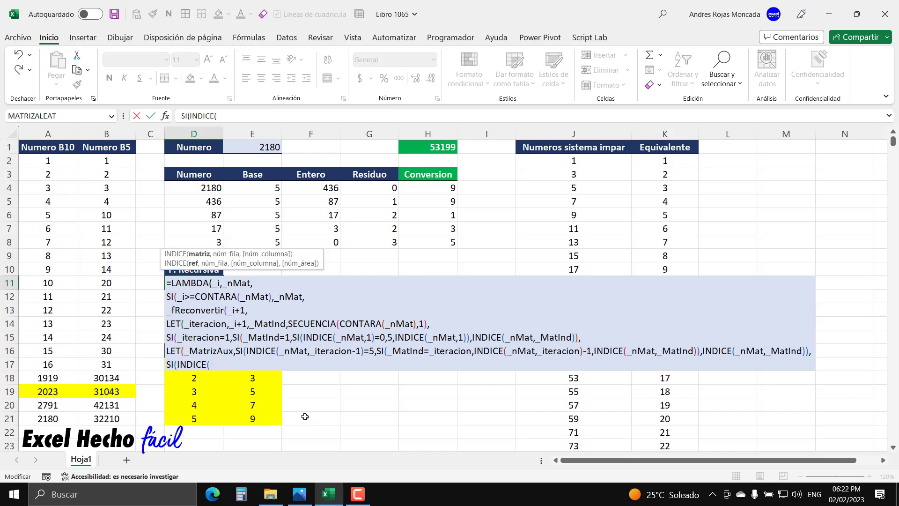
text(_)
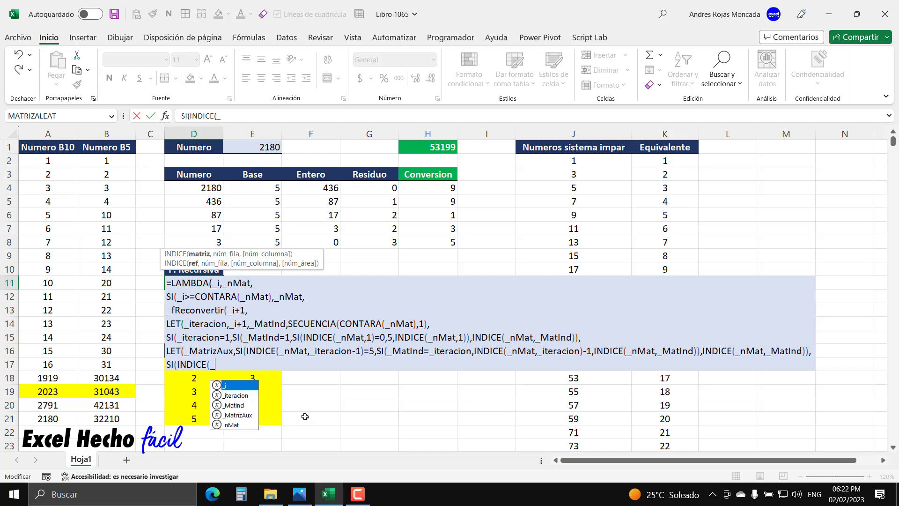
double_click(252, 416)
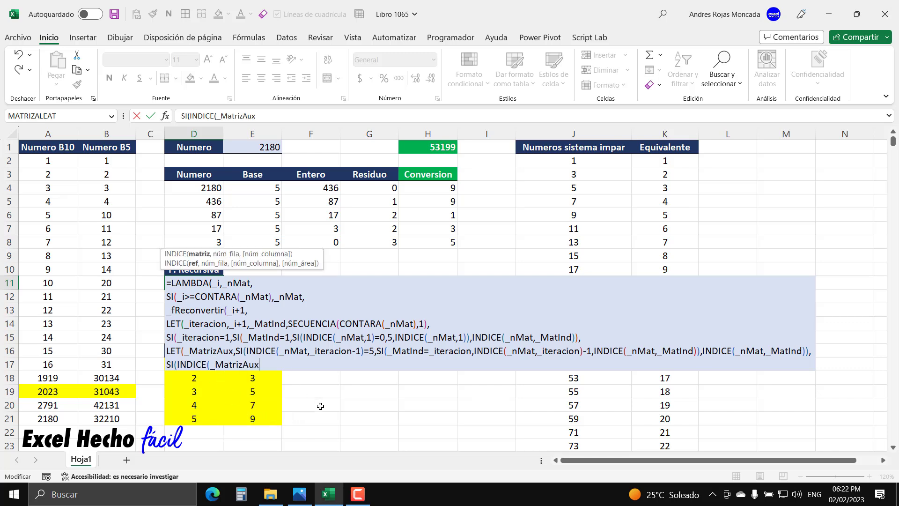
Step: Use _iteracion as the row number of that INDICE and complete the SI's logical test with <=0
text(,)
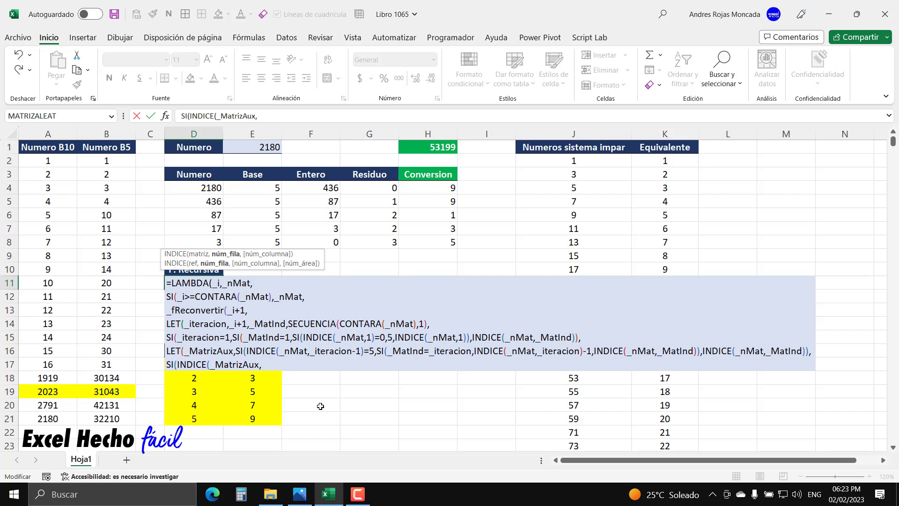
text(_i)
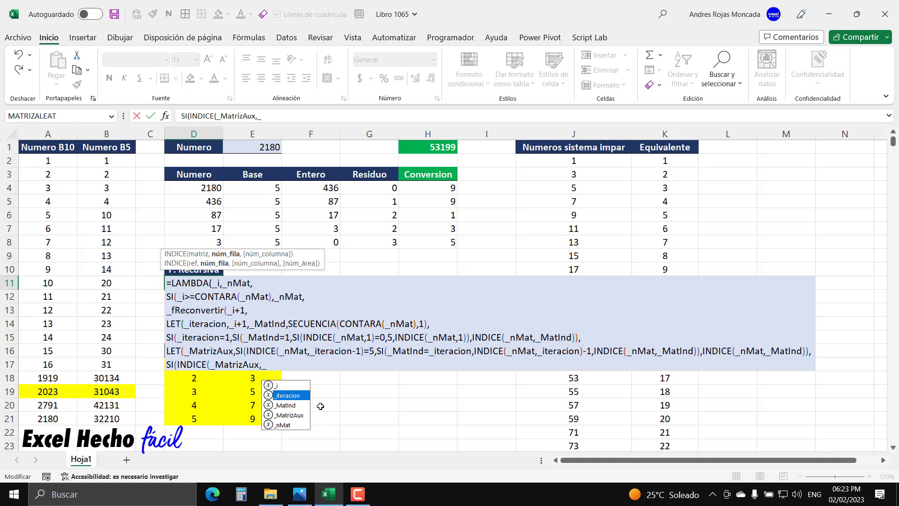
key(Tab)
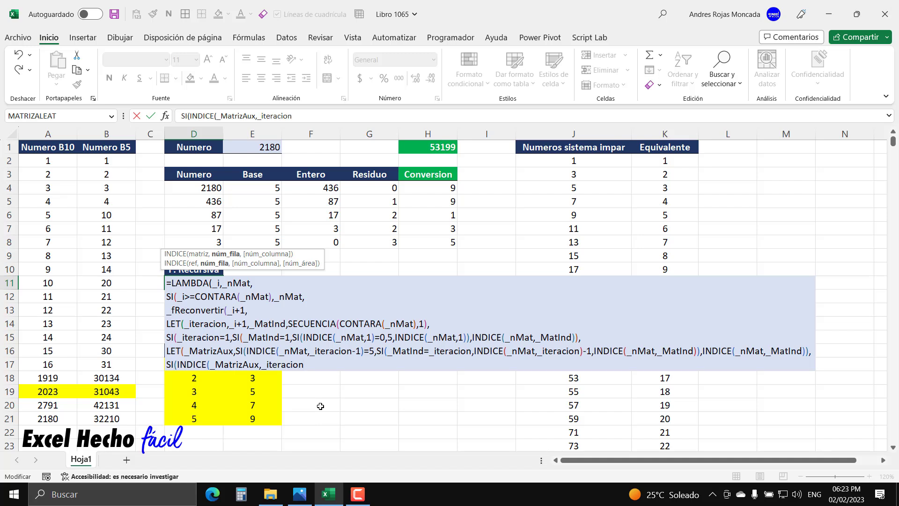
text())
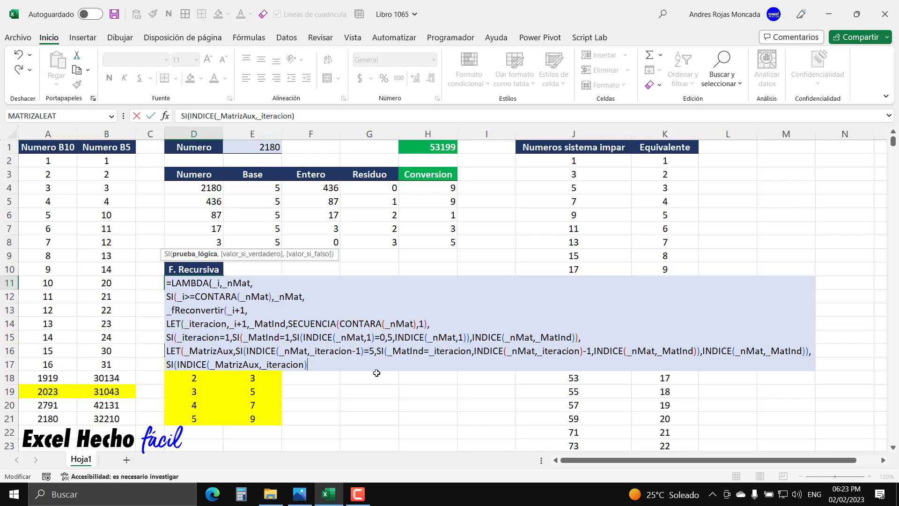
text(<=0,)
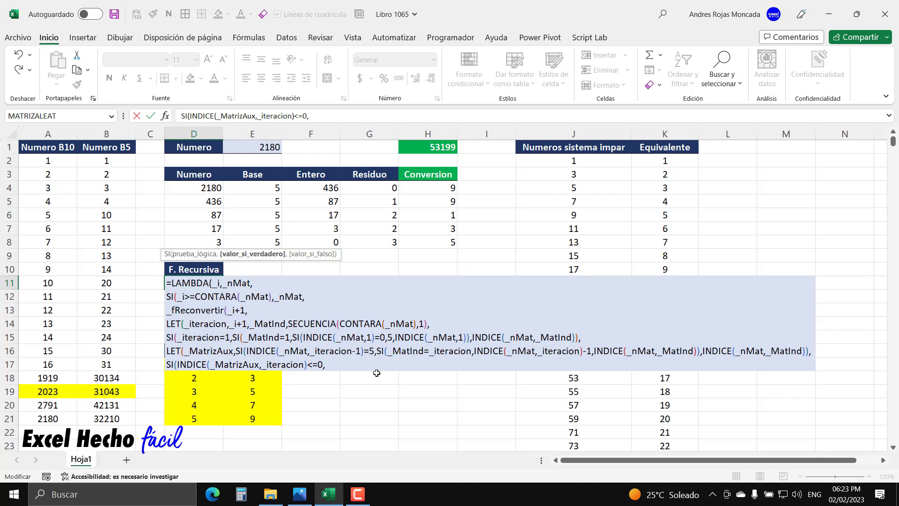
Step: Nest an SI as the true value, testing _MatInd=_iteracion and returning 5 when it is met
text(SI()
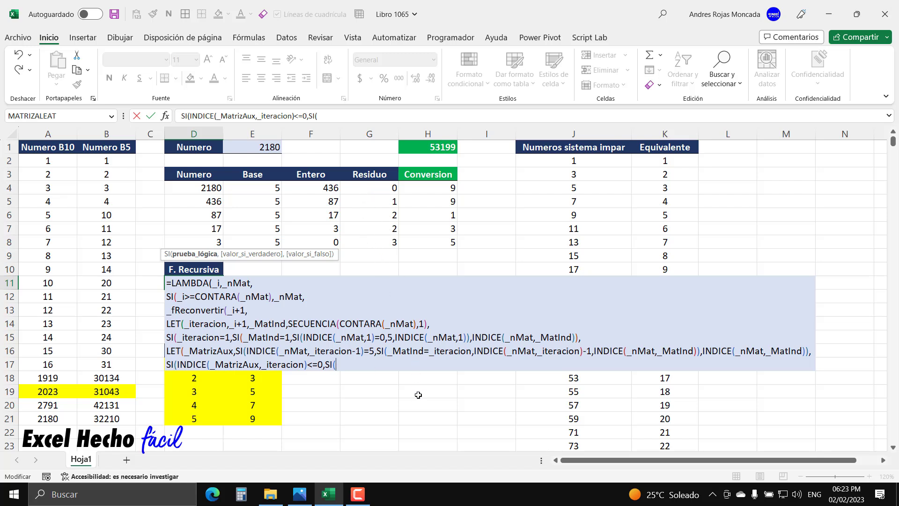
text(_)
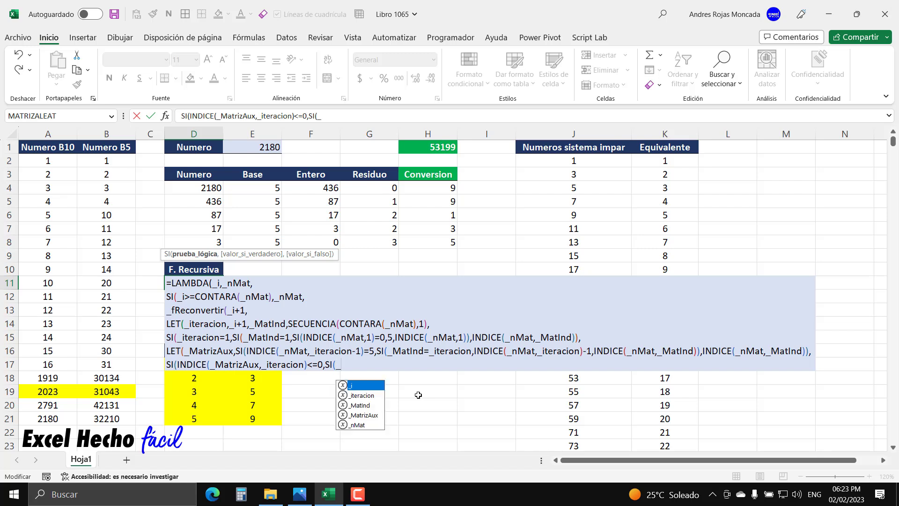
key(Down)
key(Down)
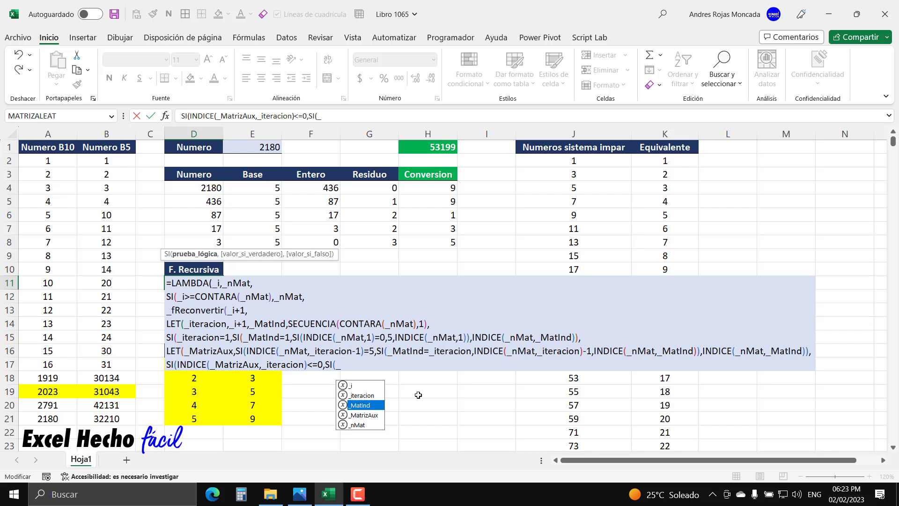
key(Tab)
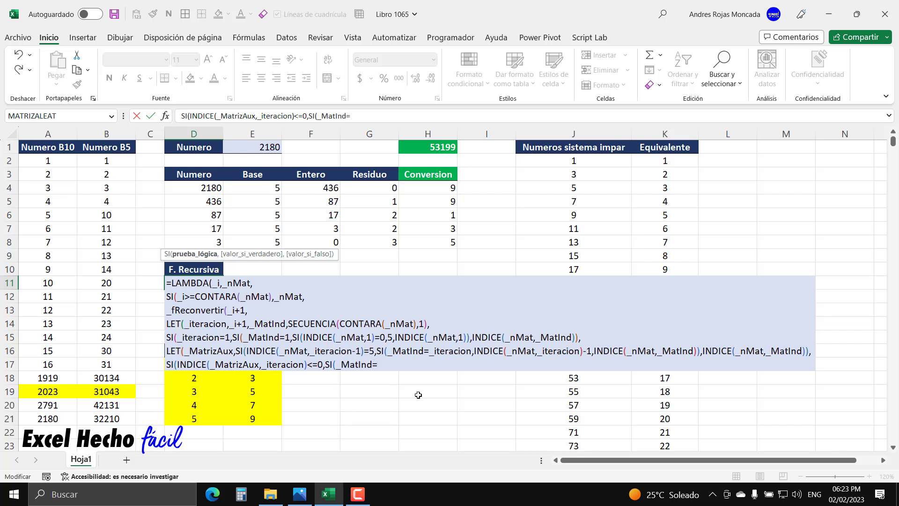
text(=_)
key(Down)
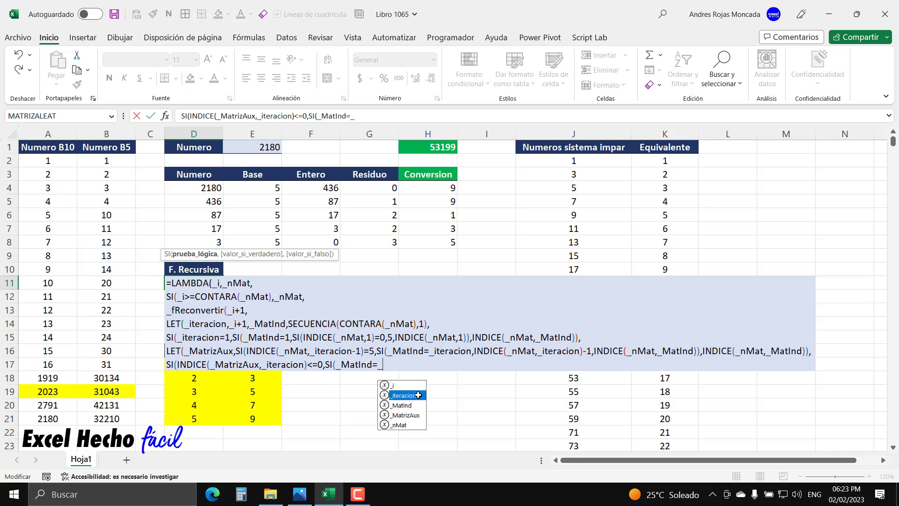
key(Tab)
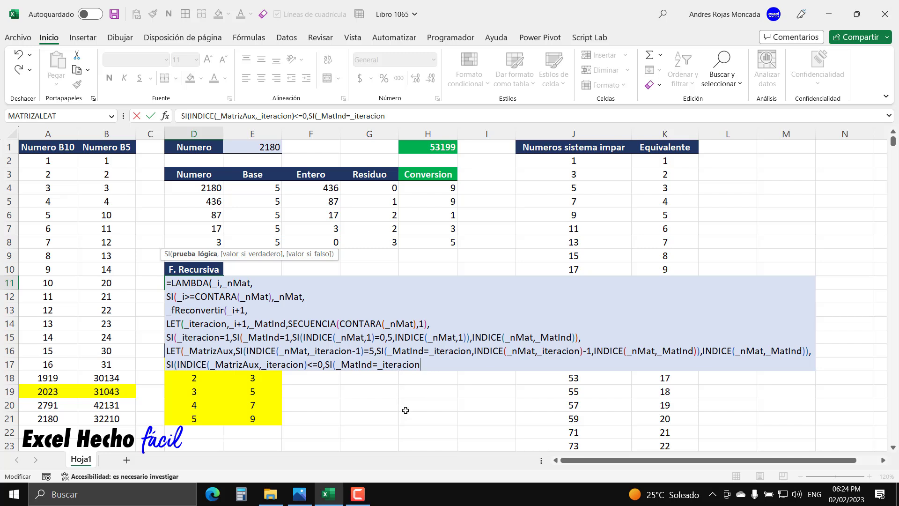
text(,5)
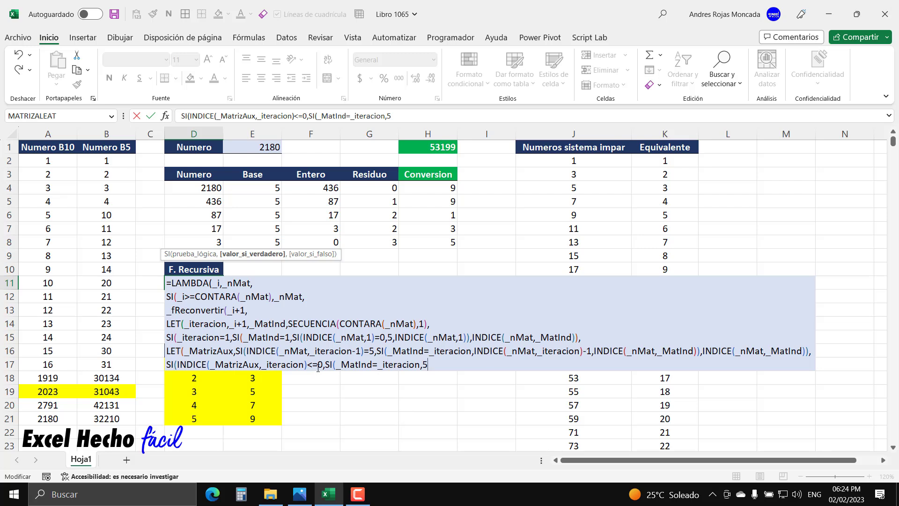
text(,)
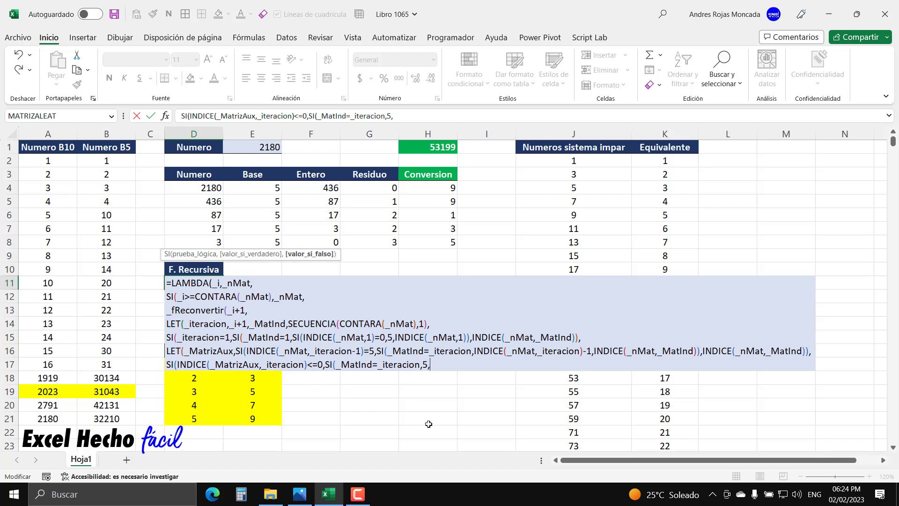
Step: Enter INDICE(_nMat,_MatInd) as the false value of the nested SI and close that SI
text(in)
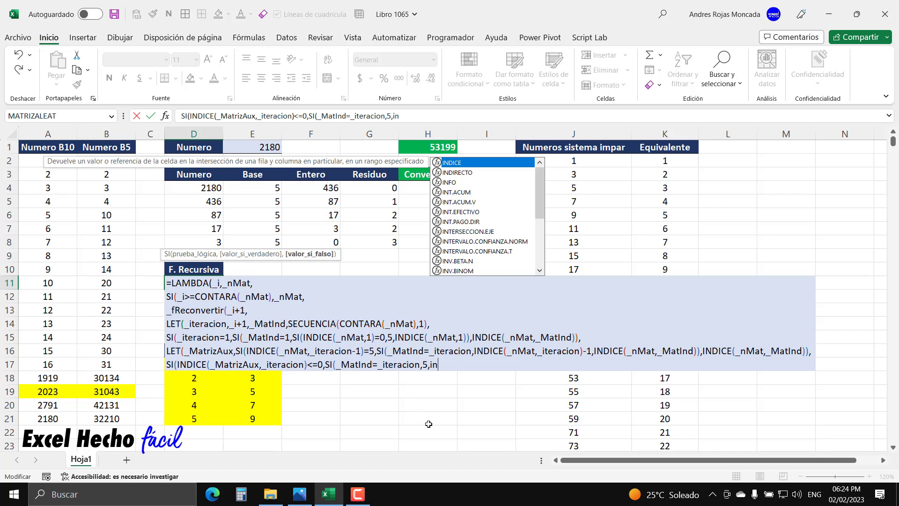
key(Tab)
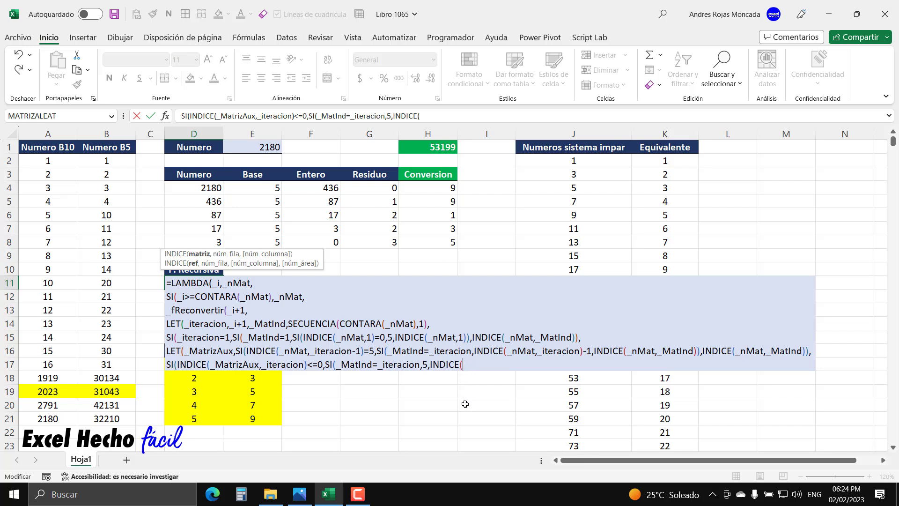
text(_)
key(Down)
key(Down)
key(Down)
key(Down)
key(Tab)
text(,)
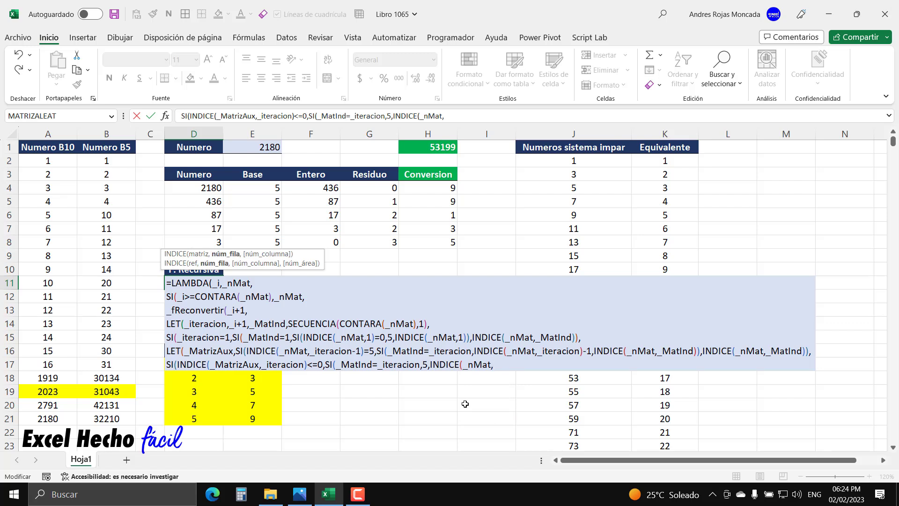
text(_)
key(Down)
key(Down)
key(Tab)
text()))
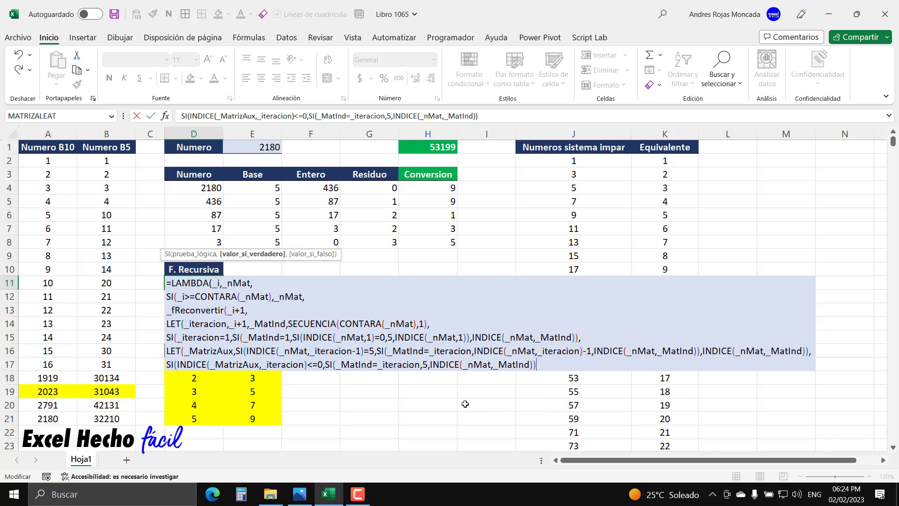
Step: Check the logical test, true value and false value of the nested _MatInd=_iteracion SI in turn
click(336, 365)
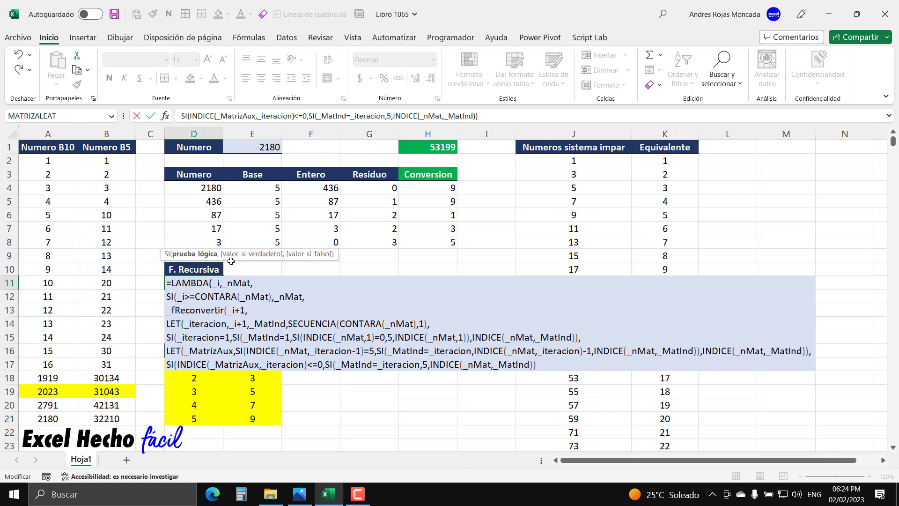
click(197, 254)
click(237, 255)
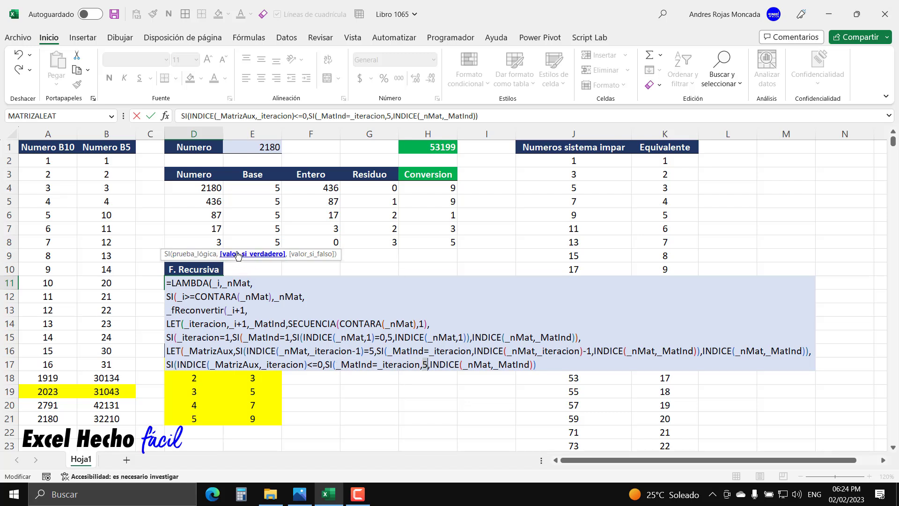
click(311, 254)
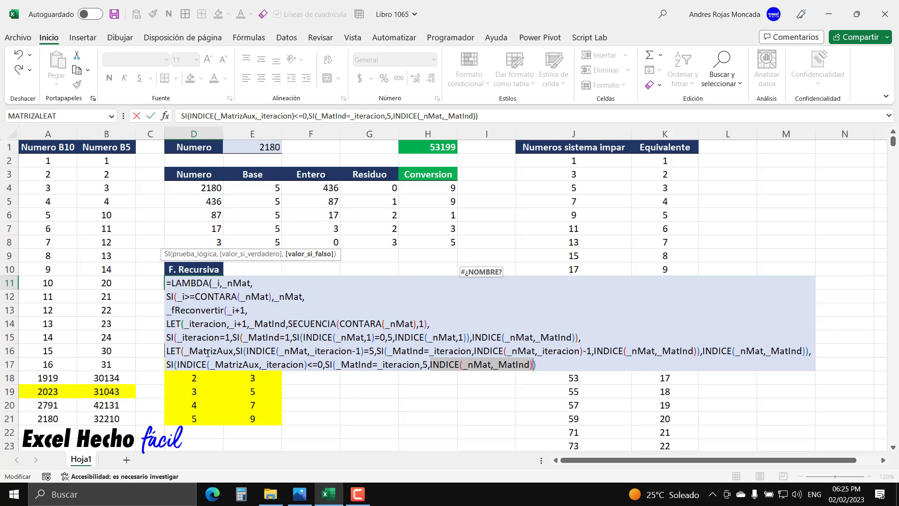
Step: Enter _MatrizAux as the false value of the INDICE(_MatrizAux,_iteracion)<=0 SI and close that SI
click(551, 363)
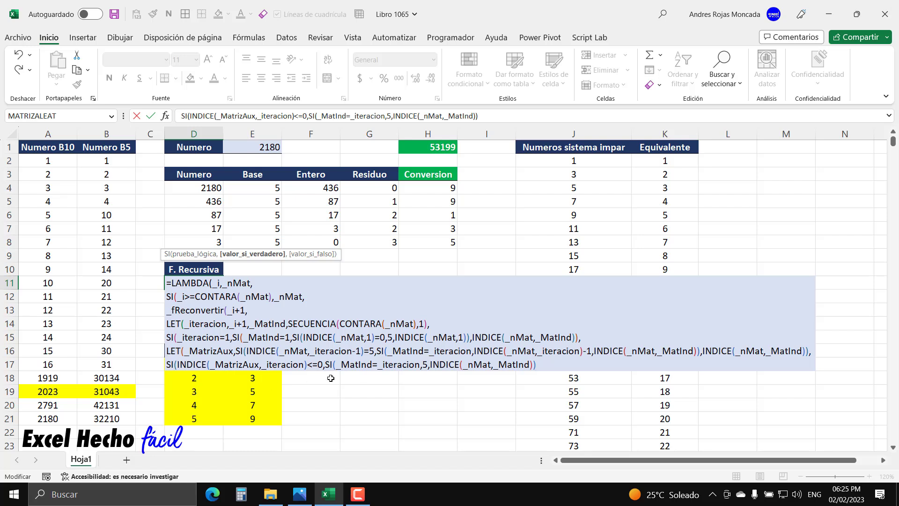
text(,)
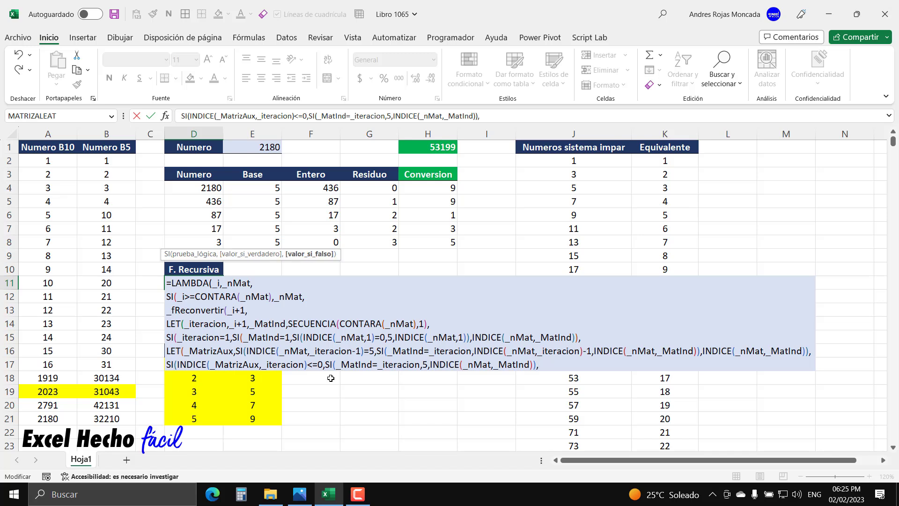
text(_)
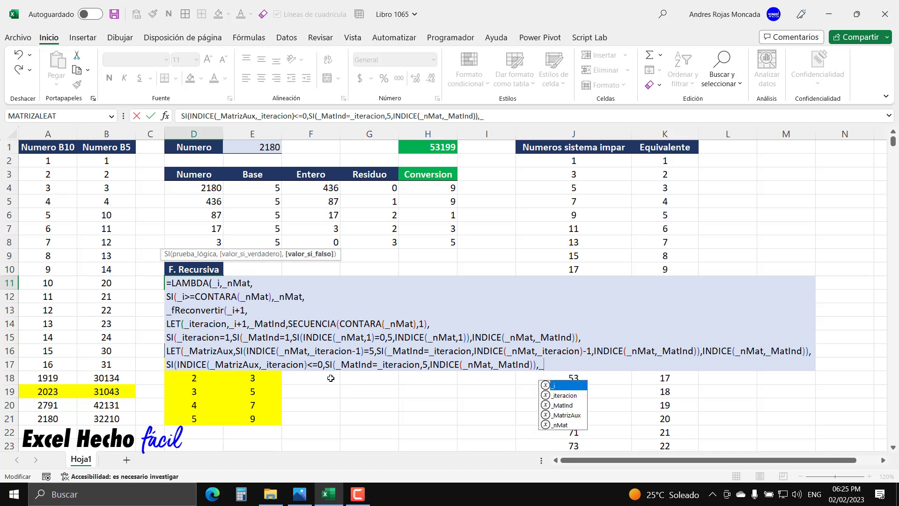
text(Matr)
key(Tab)
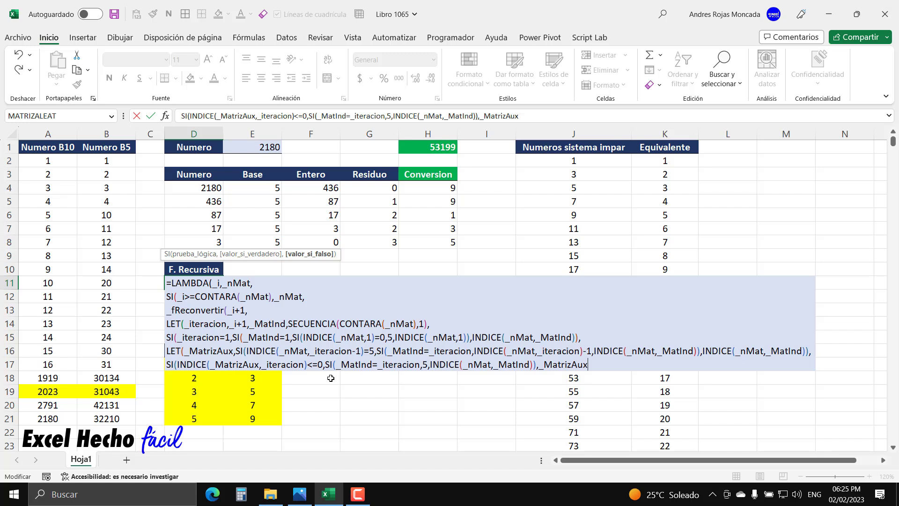
text())
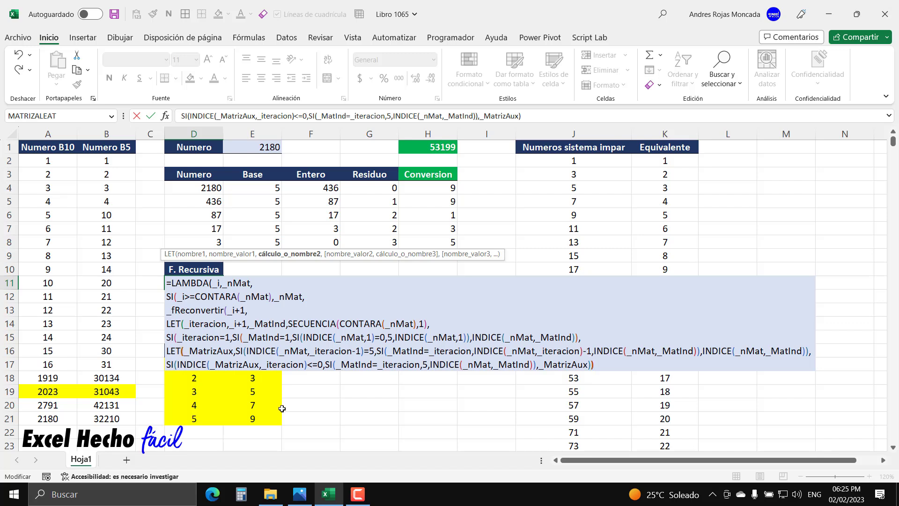
Step: Close the inner LET, the _iteracion=1 SI, the outer LET, the _fReconvertir call and the _i>=CONTARA(_nMat) SI
text())
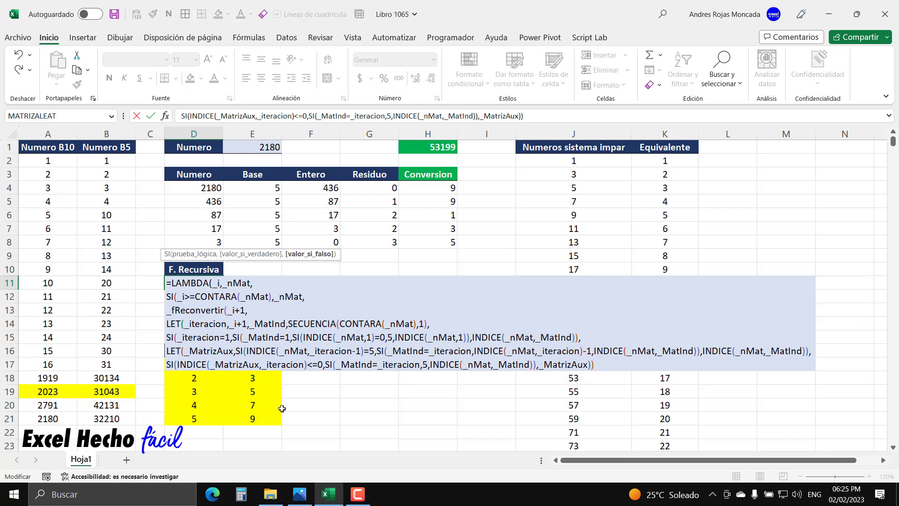
text())
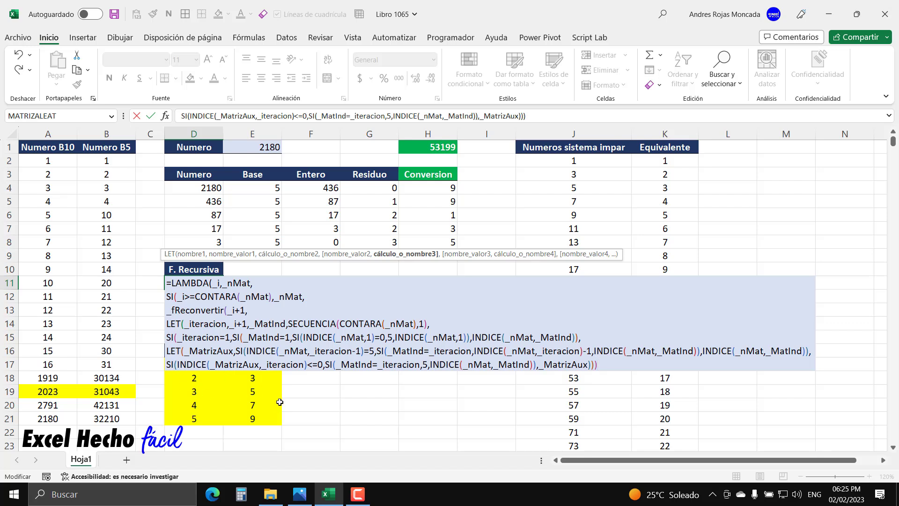
text()))
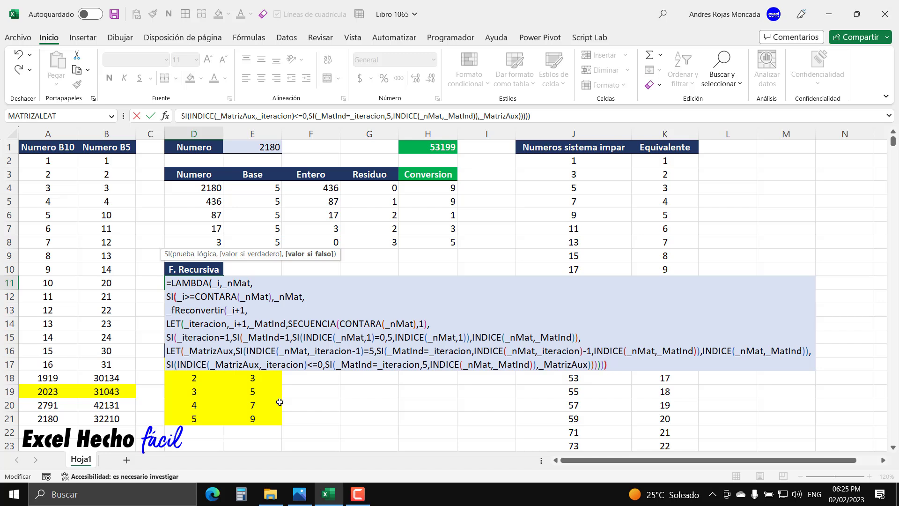
text())
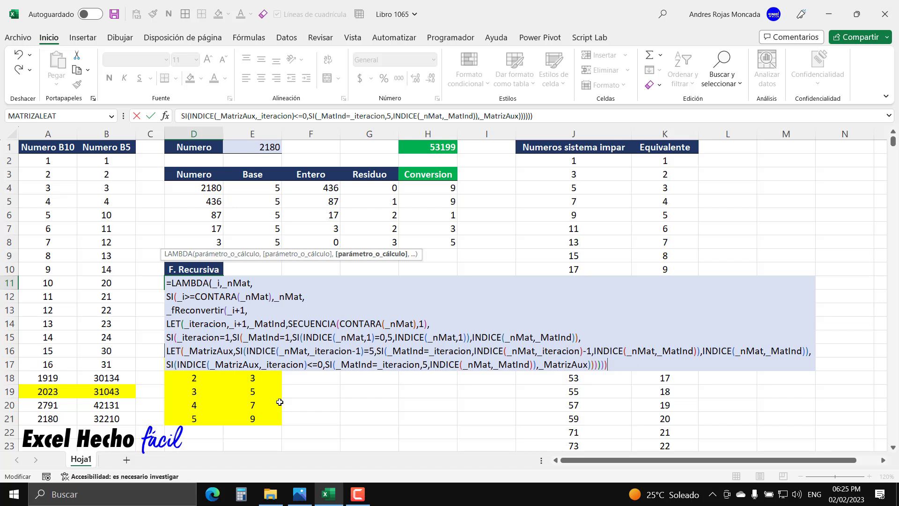
Step: Close the LAMBDA and enter the formula in D11, and copy the full formula text
text())
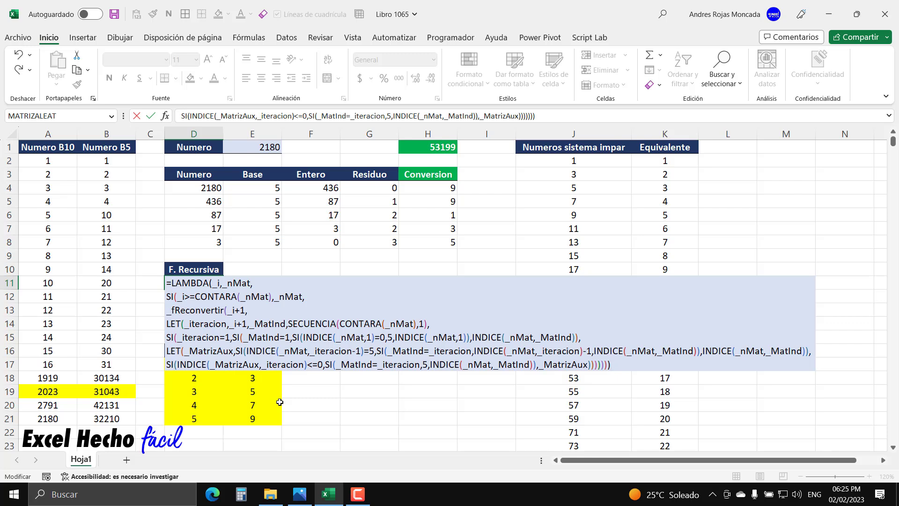
key(Return)
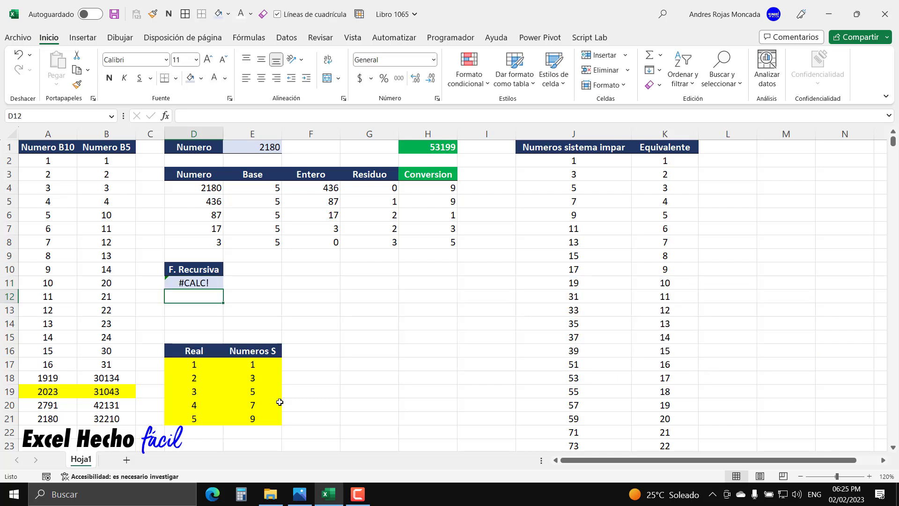
click(193, 284)
key(F2)
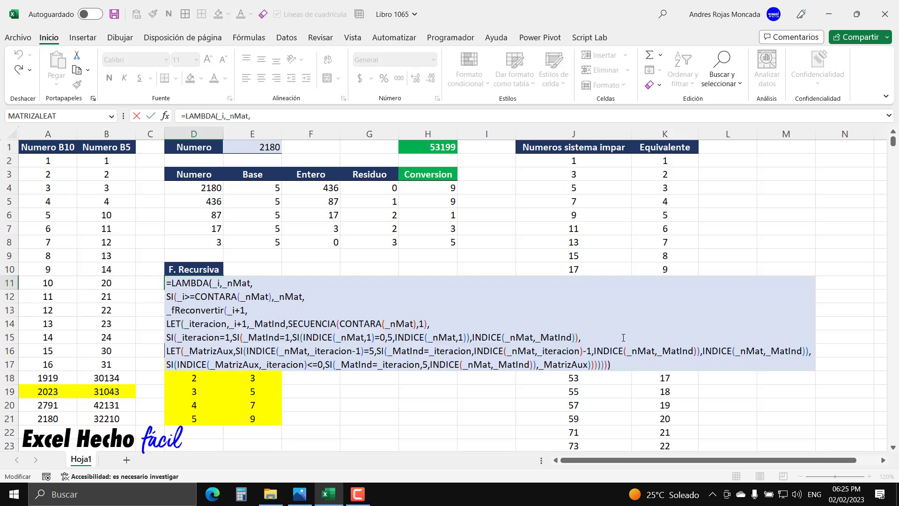
drag(623, 364, 154, 275)
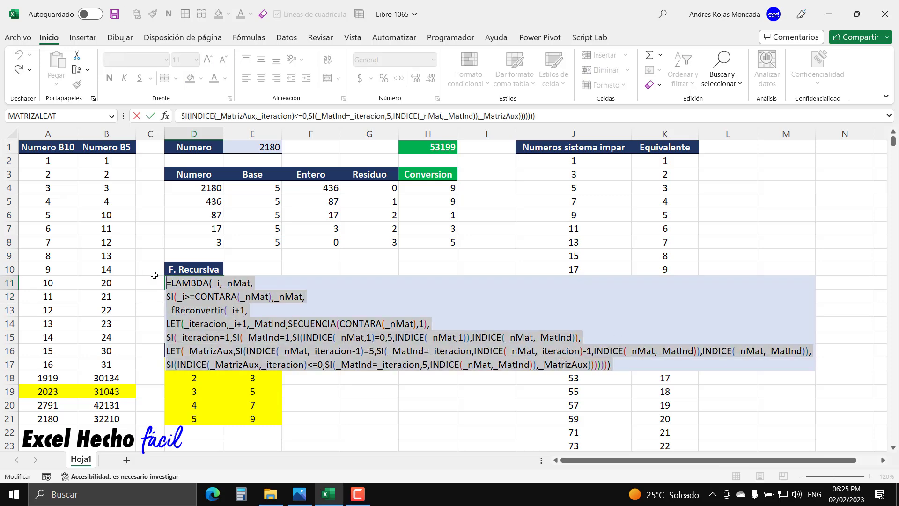
key(ctrl+c)
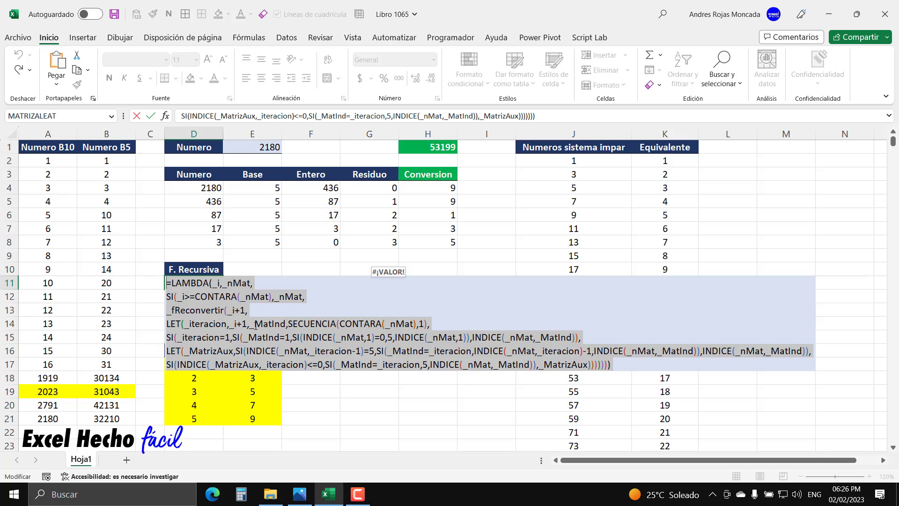
key(Escape)
key(F2)
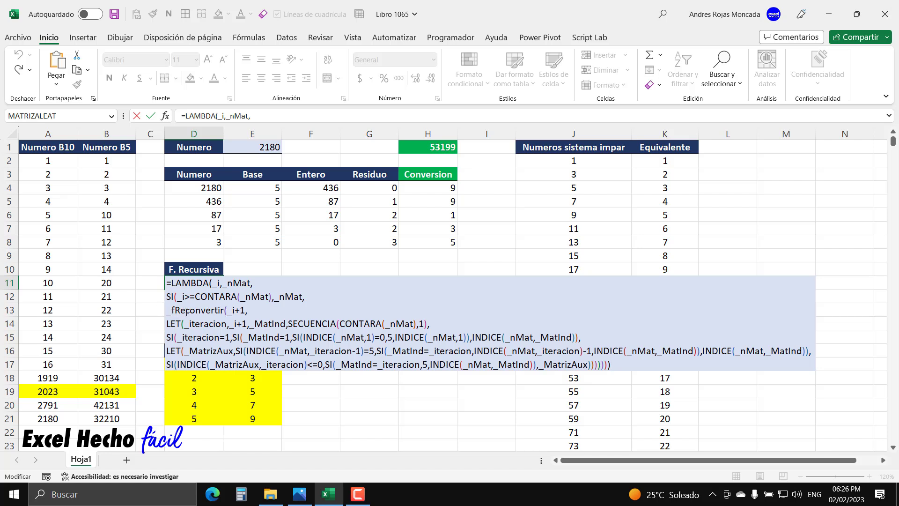
key(Escape)
Step: Define a workbook-scoped name _fReconvertir that refers to the copied LAMBDA formula
click(204, 297)
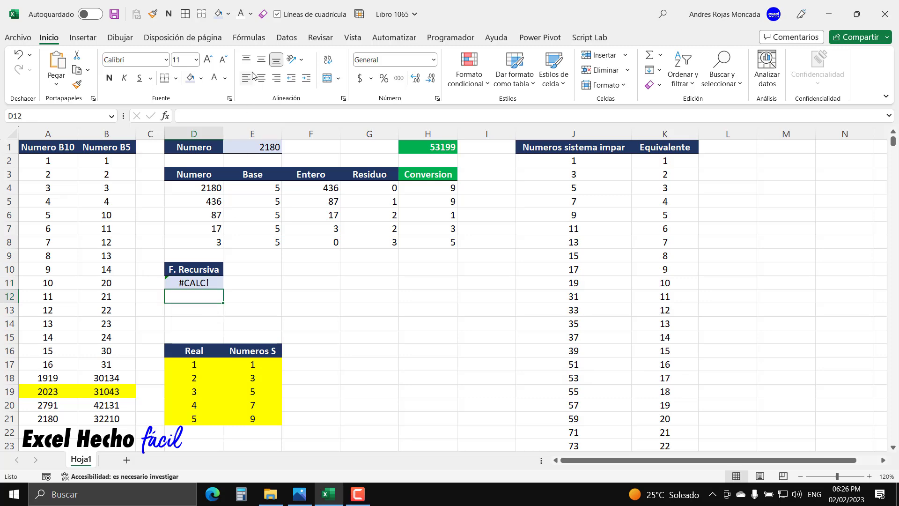
click(248, 37)
click(350, 71)
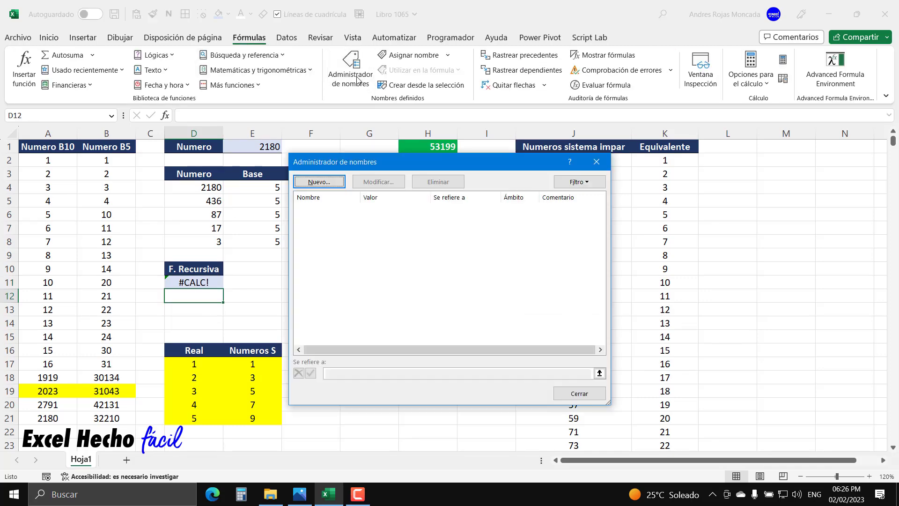
click(323, 182)
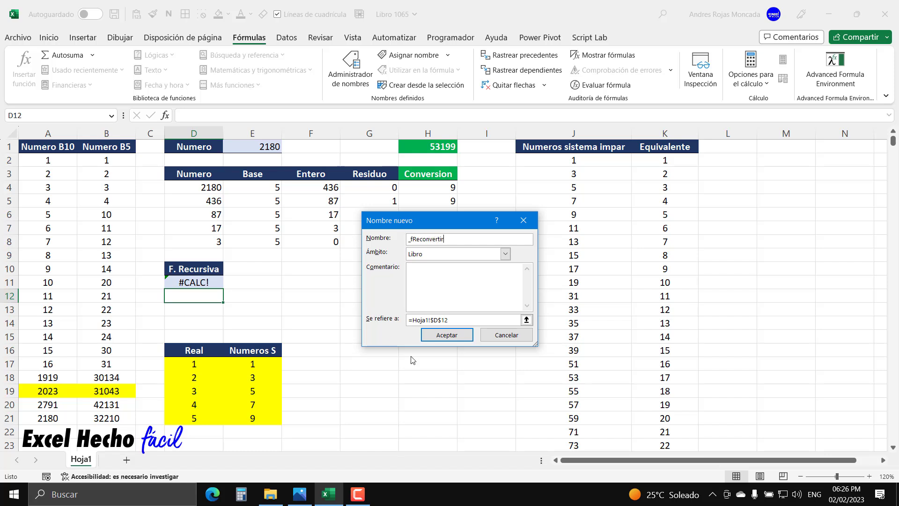
click(526, 320)
key(BackSpace)
key(ctrl+v)
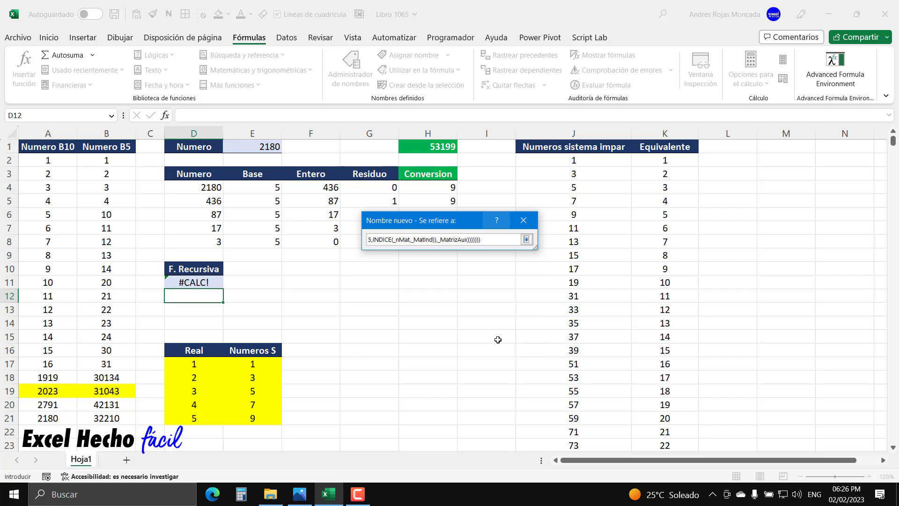
click(526, 239)
click(447, 335)
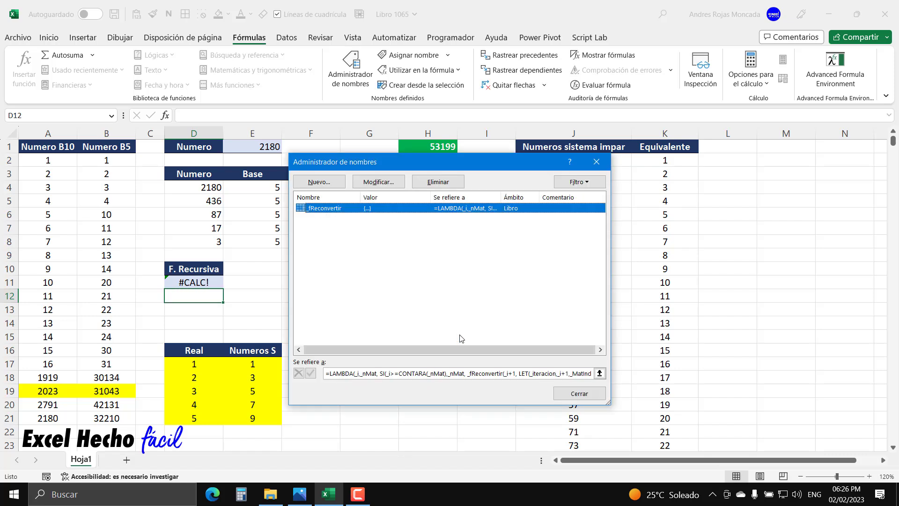
click(563, 394)
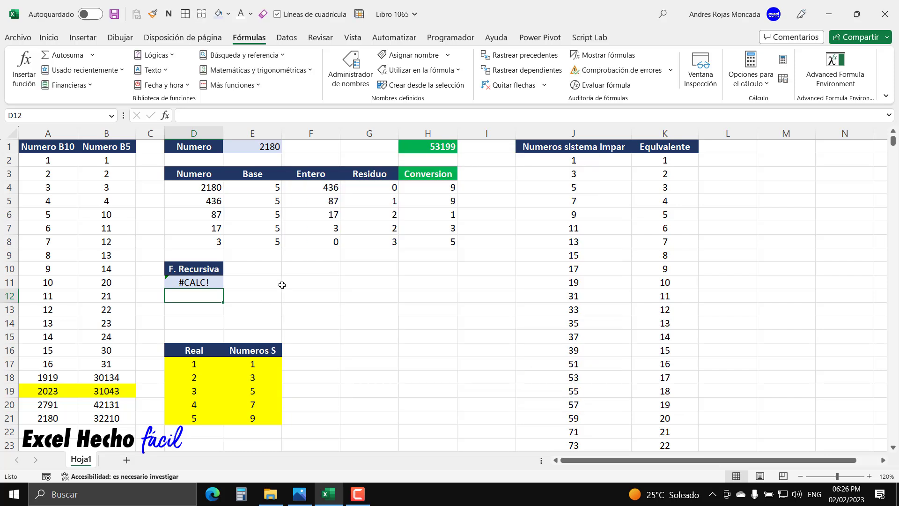
Step: Test the named function in H10 with =_fReconvertir(0,G4:G8)
click(296, 269)
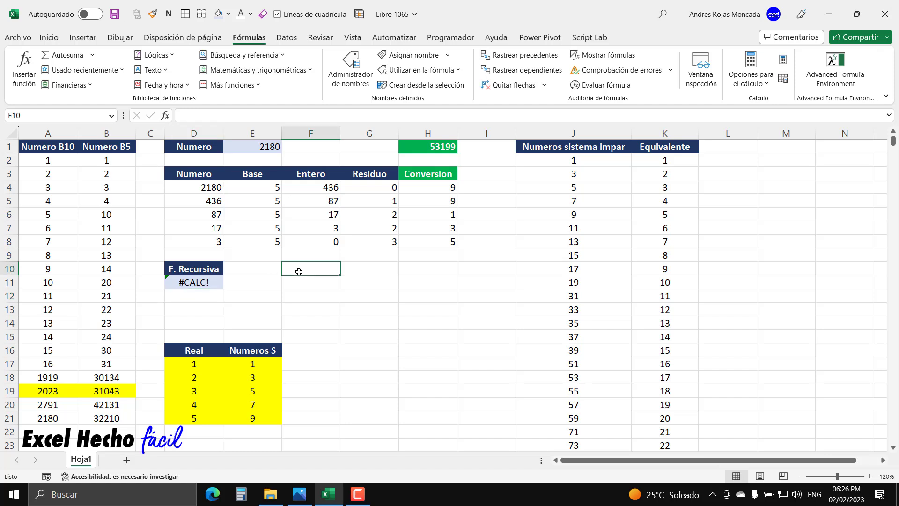
click(416, 271)
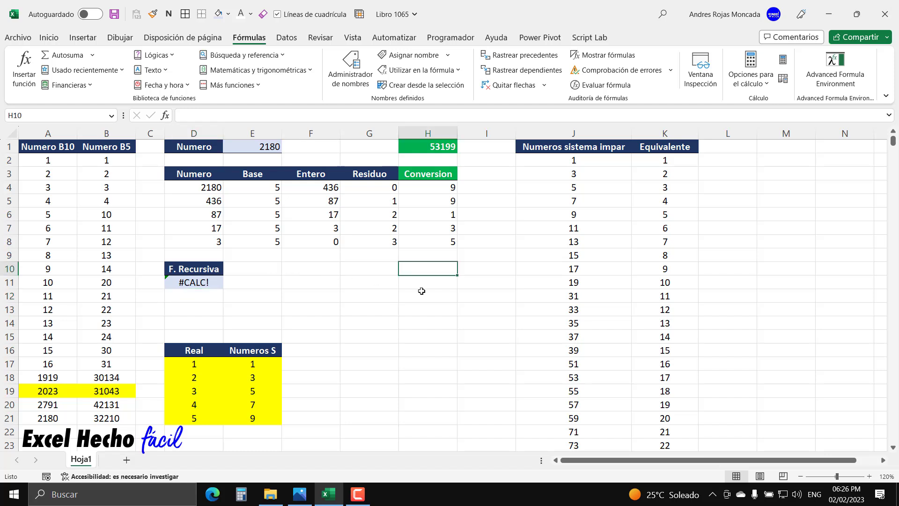
text(=_fReconvertir(0)
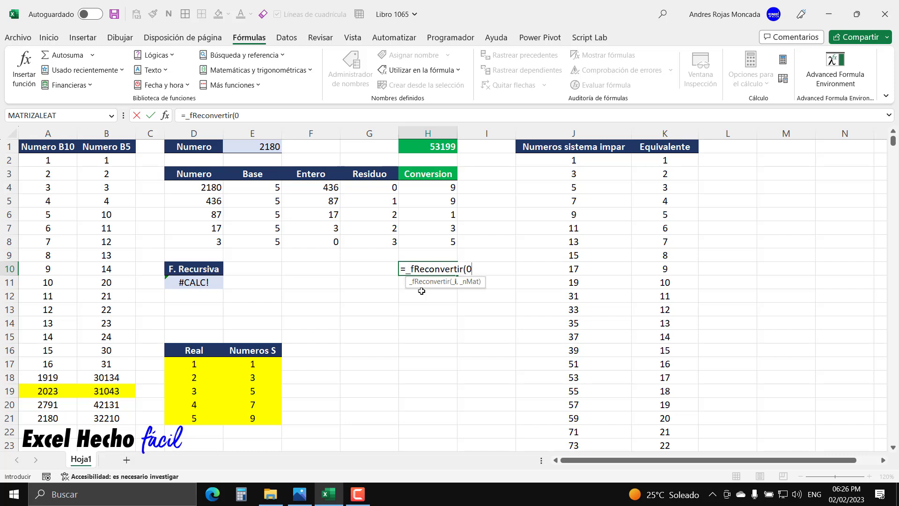
text(,)
drag(391, 191, 389, 235)
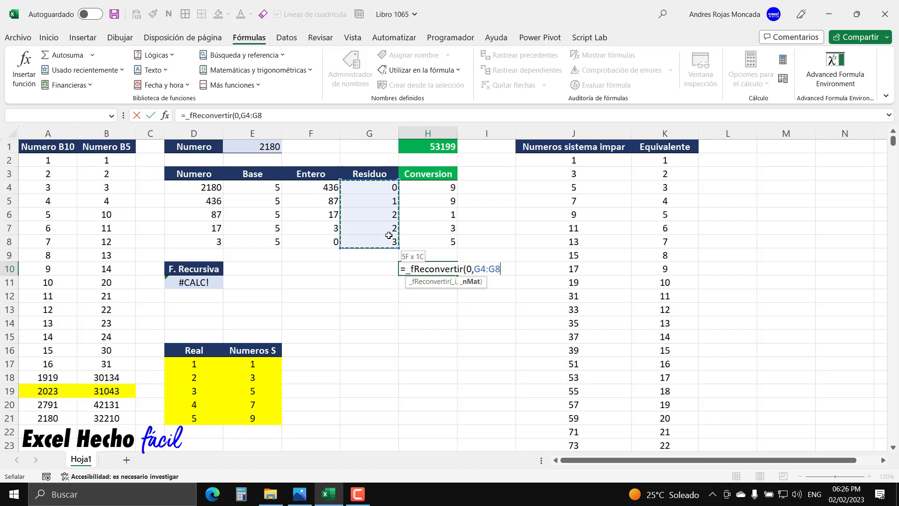
key(Return)
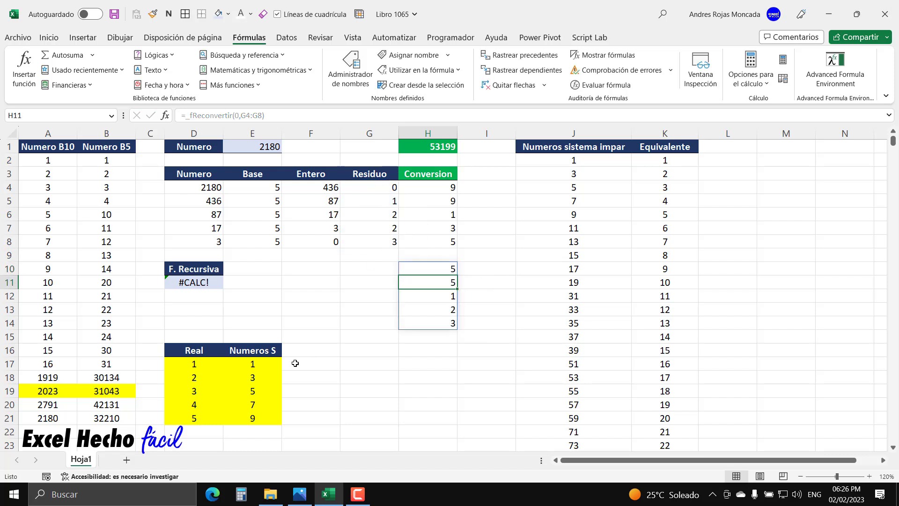
Step: Compare the spilled results in H10:H14 with the Conversion values in H4:H8 and the Real/Numeros S equivalence table
click(444, 270)
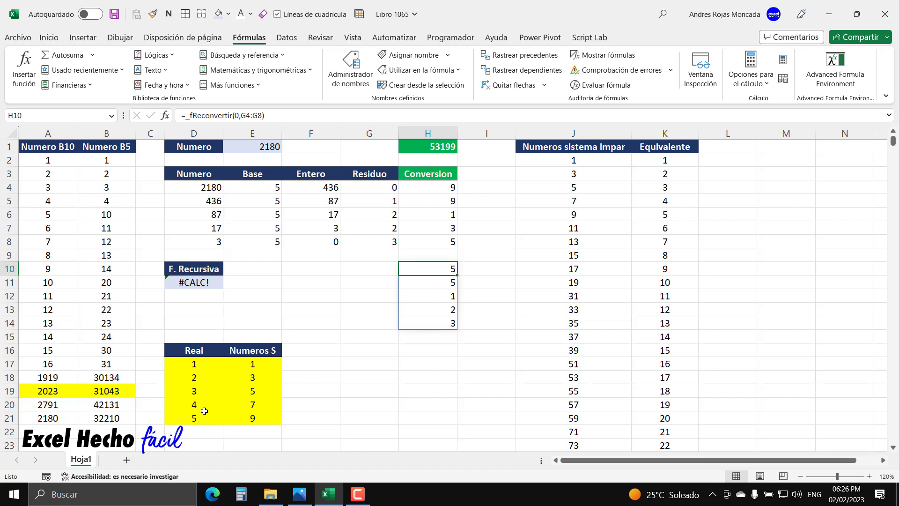
click(247, 418)
click(438, 266)
click(452, 188)
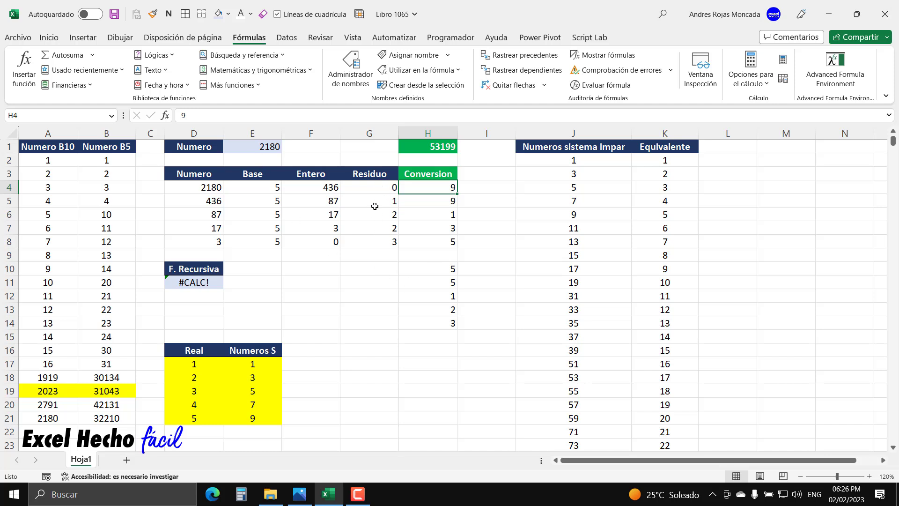
click(447, 286)
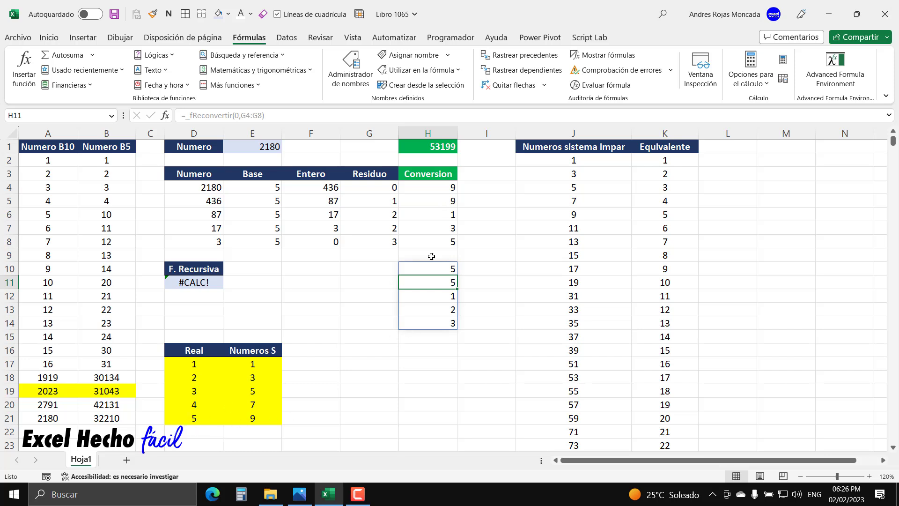
click(444, 200)
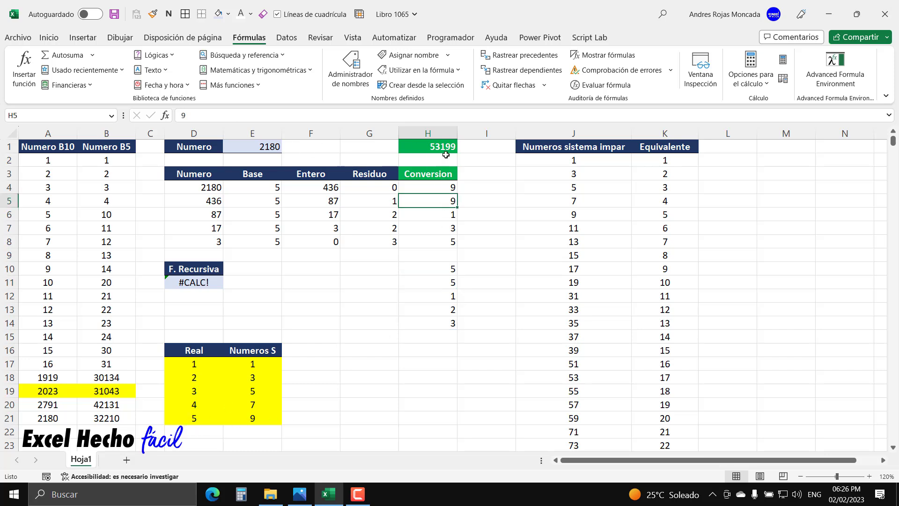
click(444, 302)
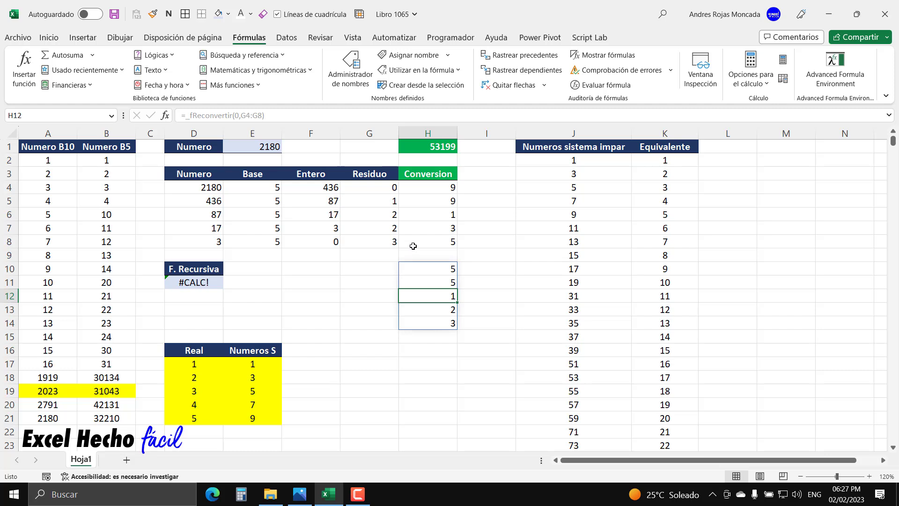
key(Return)
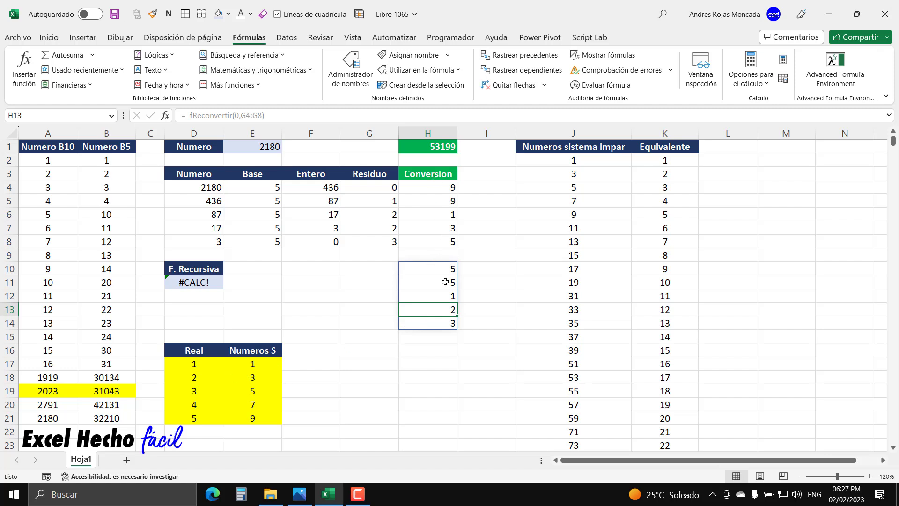
key(Return)
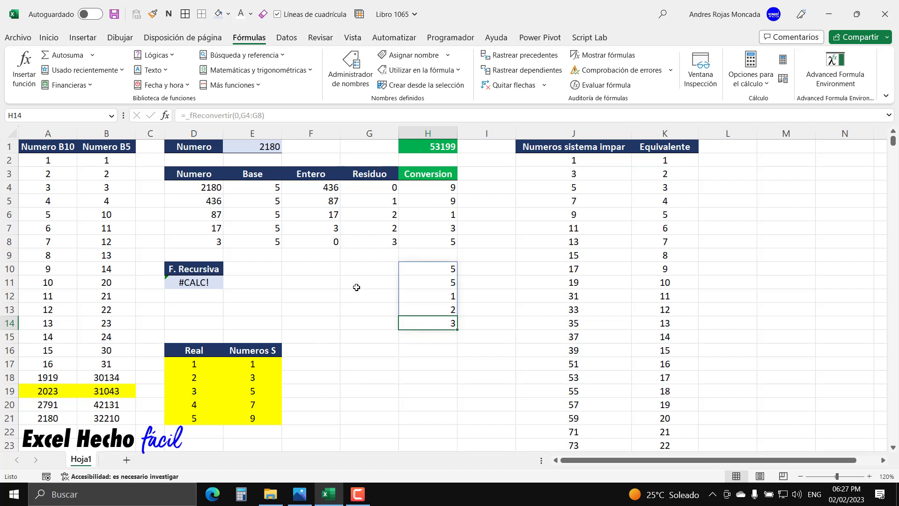
click(442, 244)
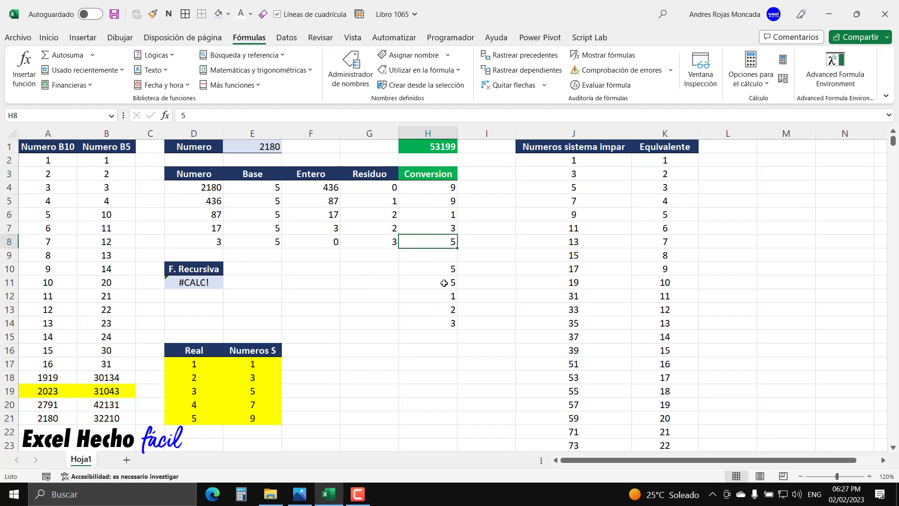
Step: Delete the test results in H10:H14
drag(445, 272, 439, 317)
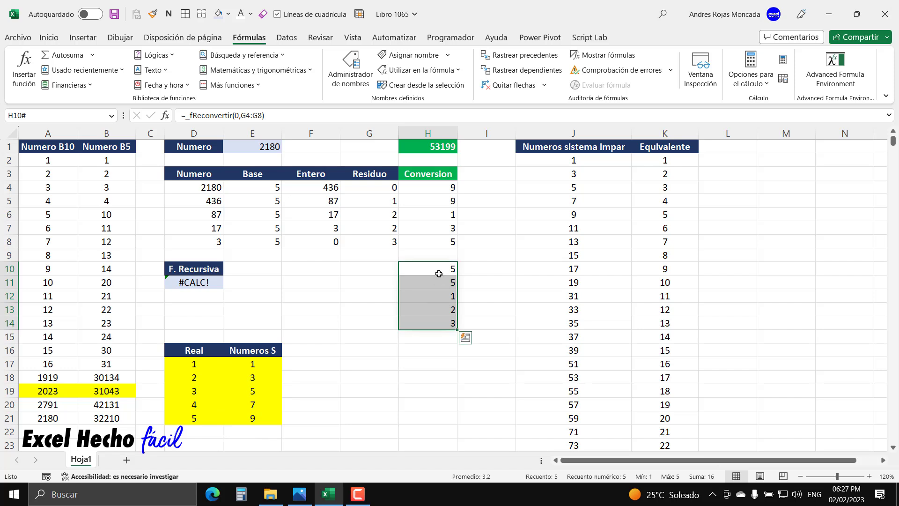
key(Delete)
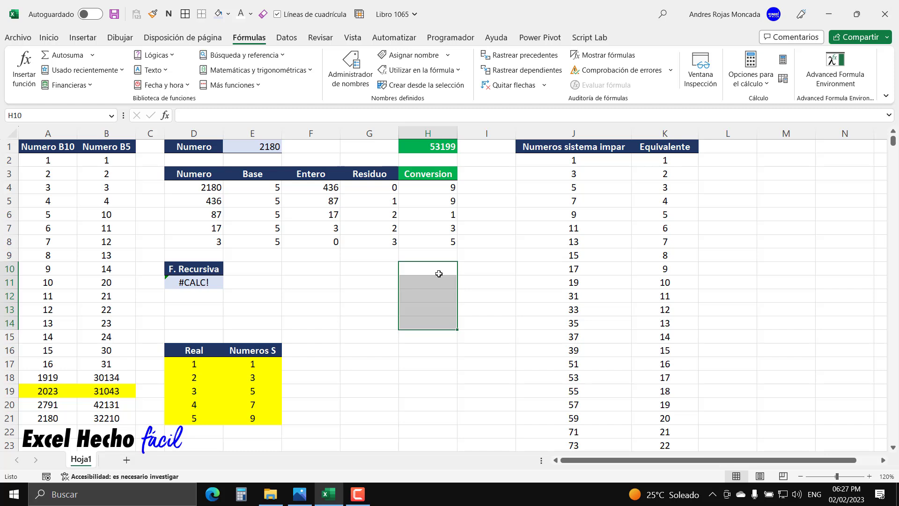
Step: Add the header Evaluacion in E10 and apply the formatting of the F. Recursiva header to it
click(250, 270)
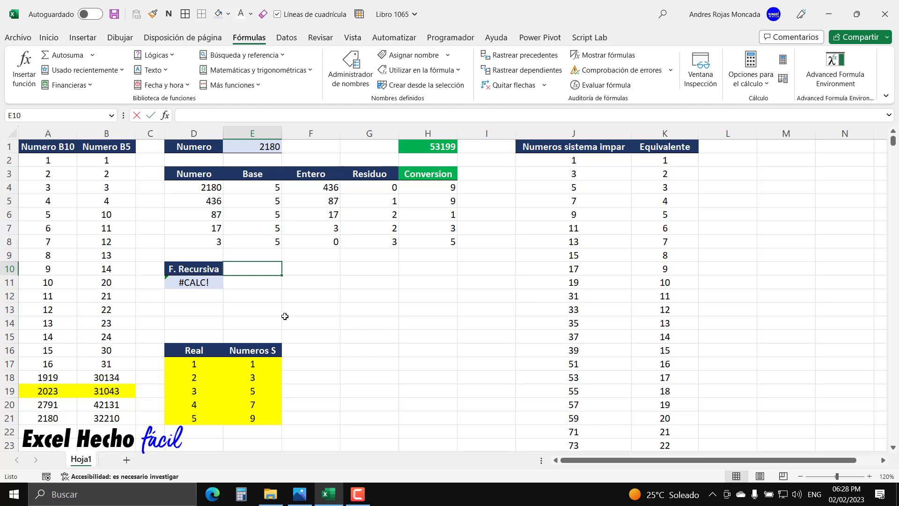
text(Evaluacion)
key(Return)
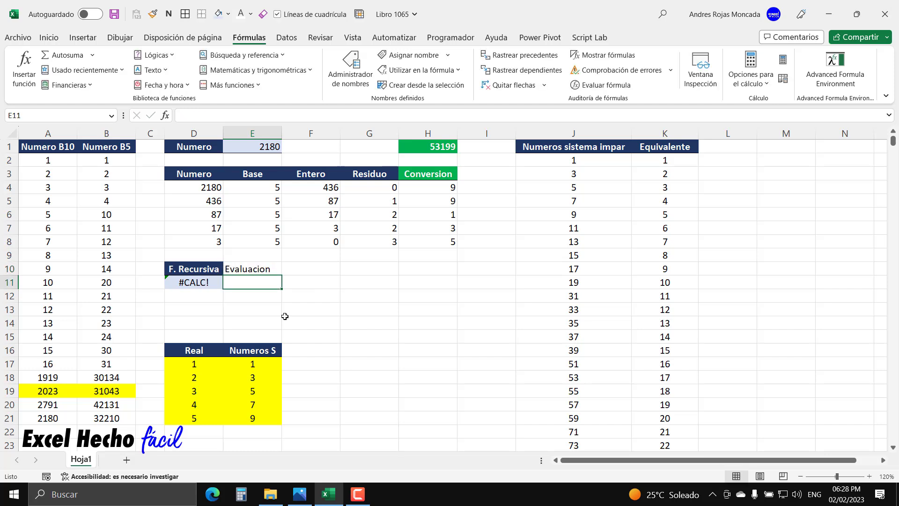
click(199, 272)
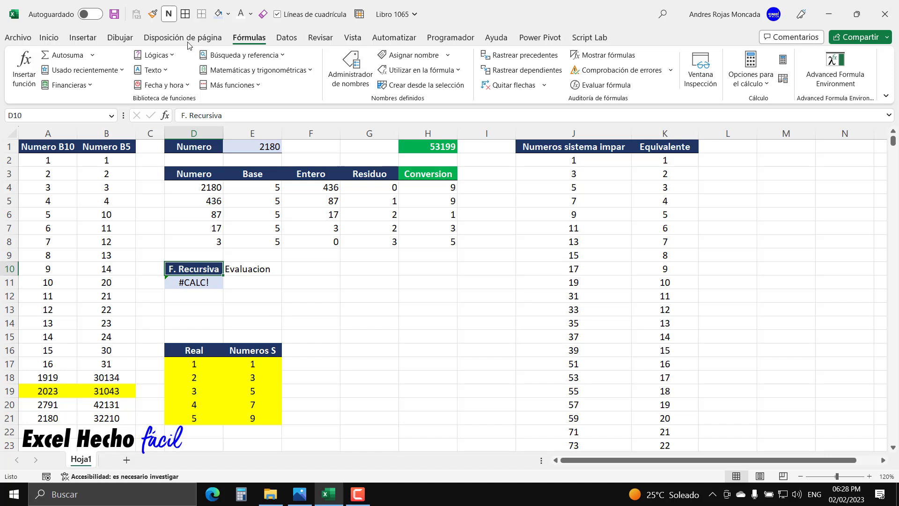
click(152, 14)
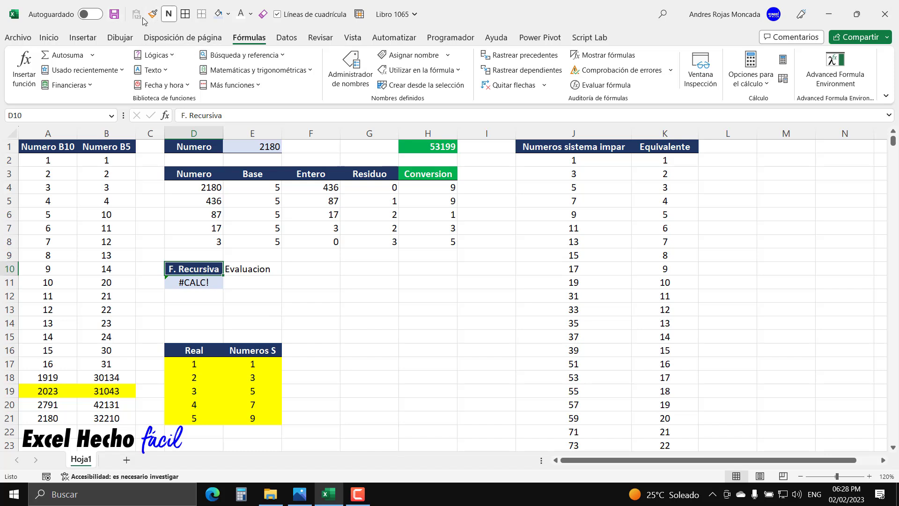
click(256, 266)
Step: Convert a reference to the Real/Numeros S table D17:E21 into an array constant in E11, copy it, and cancel the entry
click(257, 283)
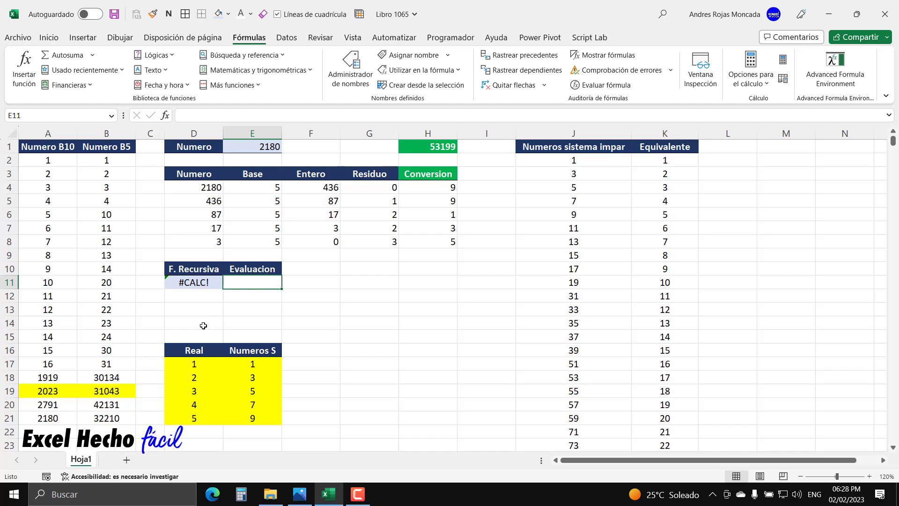
text(=)
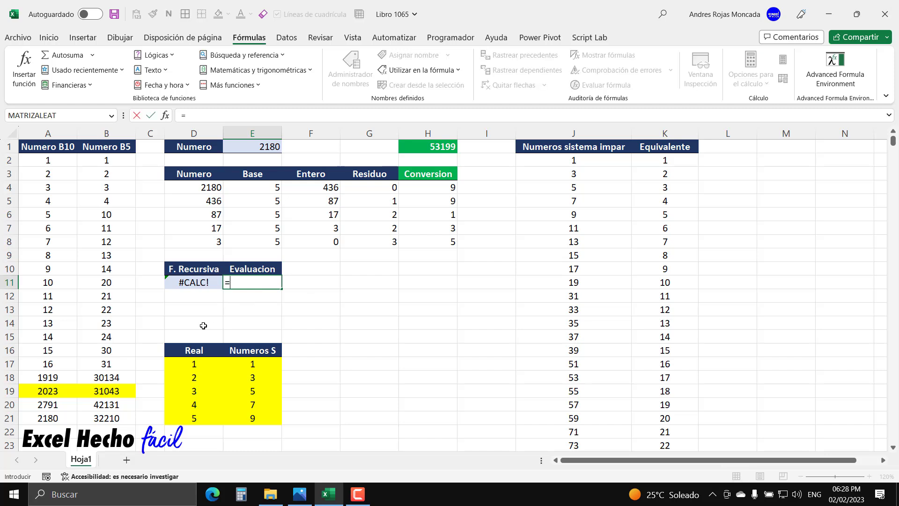
key(Escape)
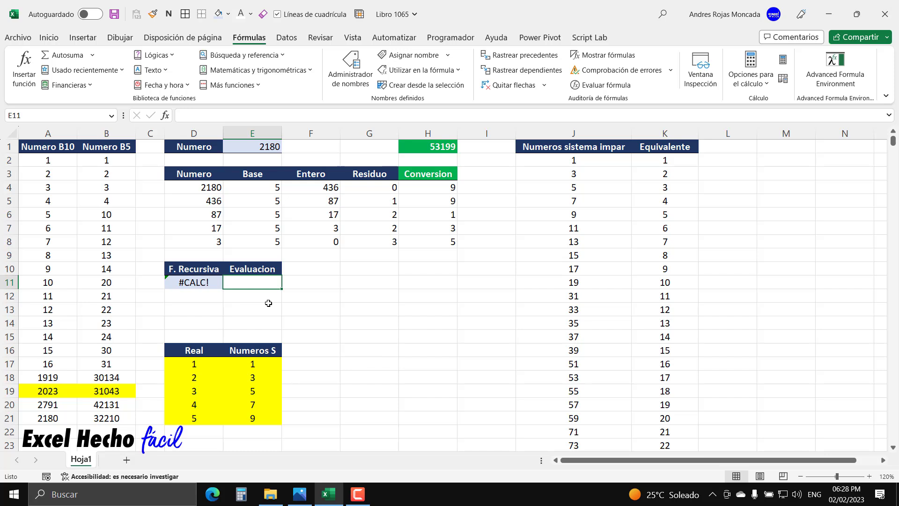
text(=)
drag(196, 366, 257, 420)
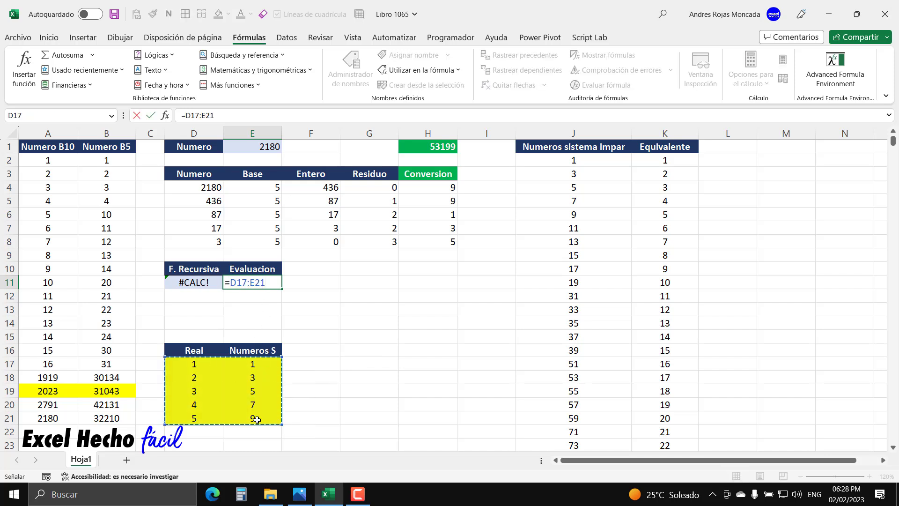
key(F9)
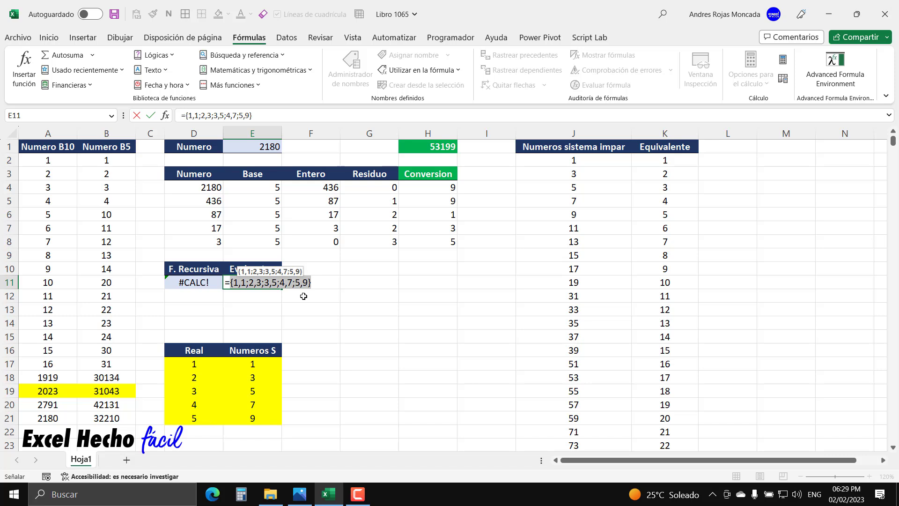
drag(313, 283, 232, 289)
key(ctrl+c)
key(Escape)
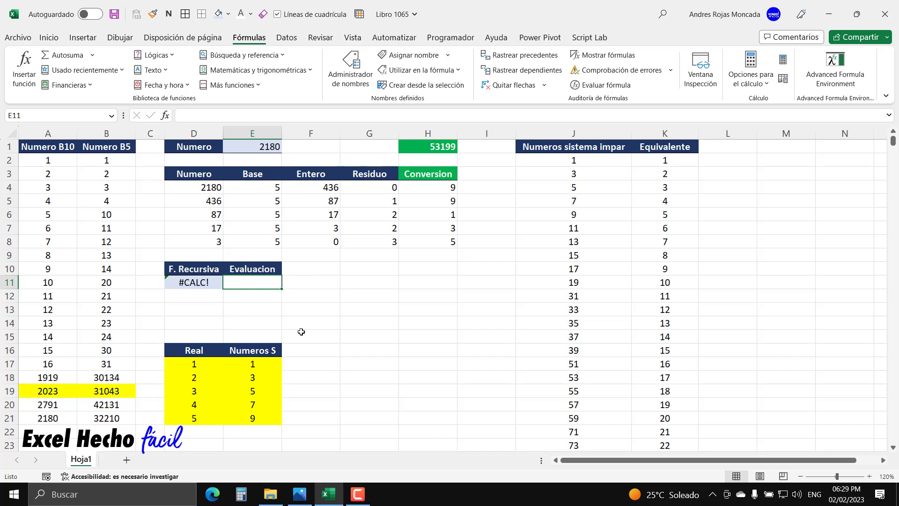
Step: Start a LET formula in E11 that defines _mCambio as the copied array constant {1,1;2,3;3,5;4,7;5,9}
text(=)
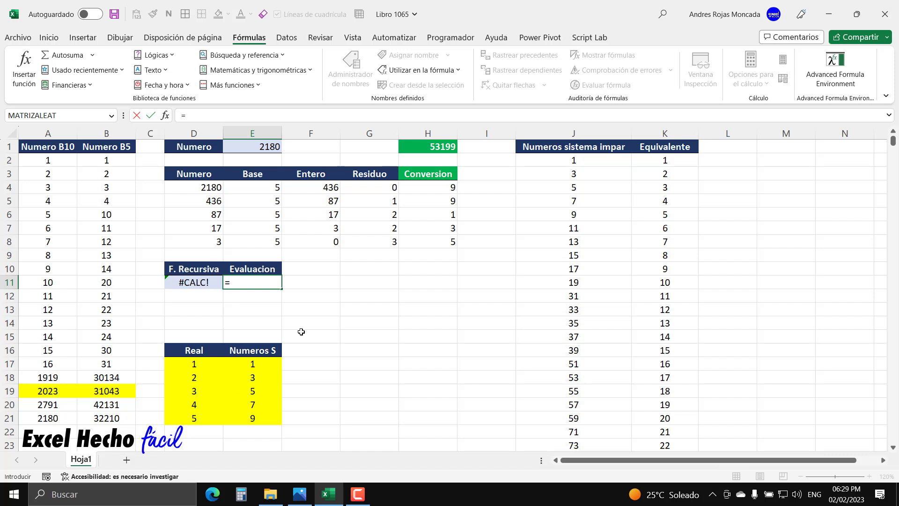
text(LET()
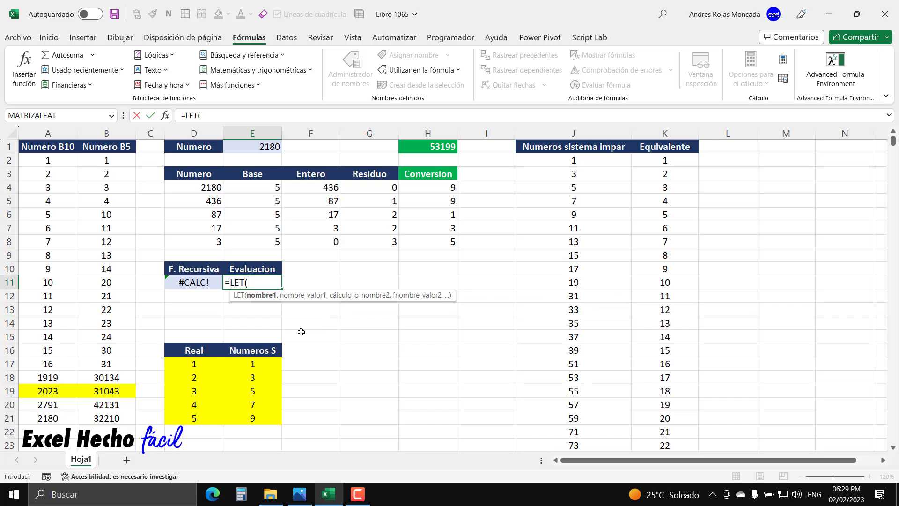
text(_mCambio)
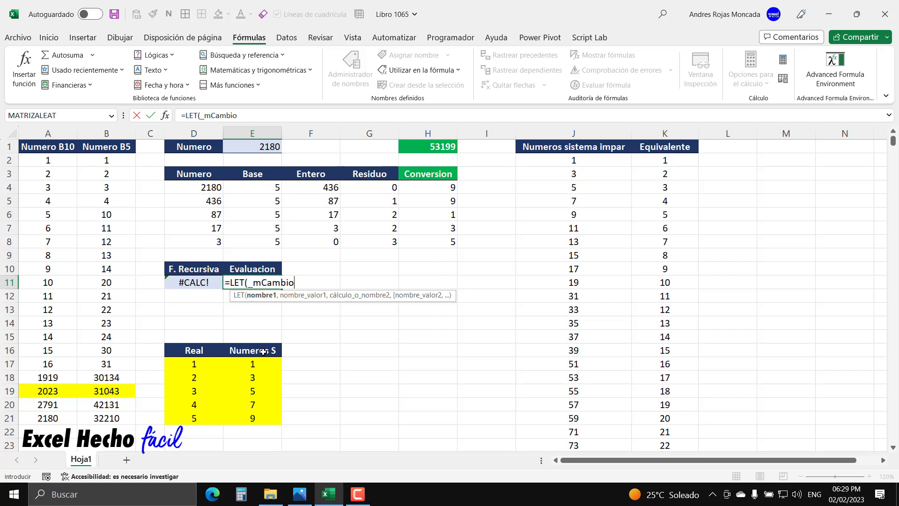
text(,)
key(ctrl+v)
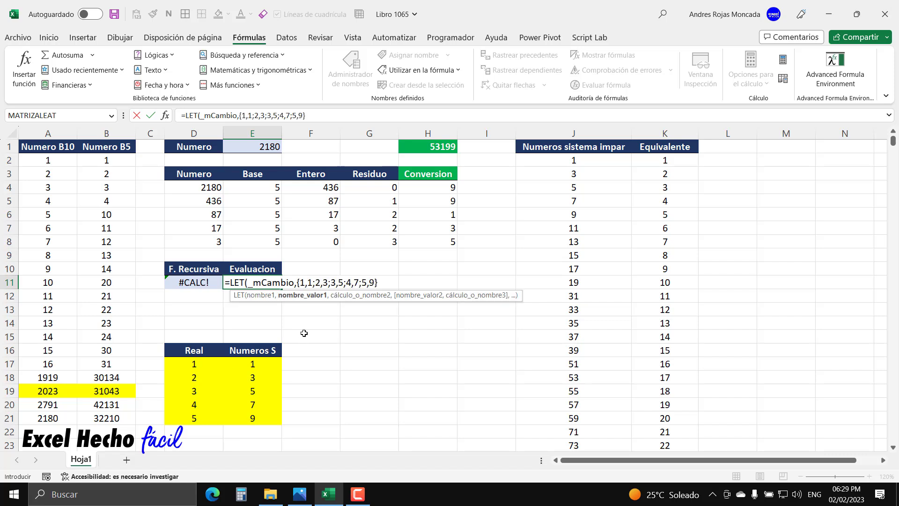
drag(518, 296, 535, 354)
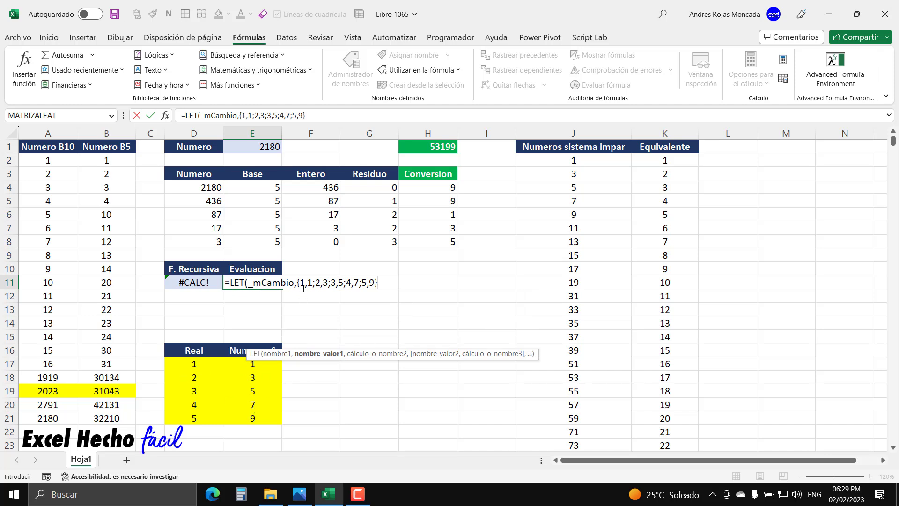
text(,)
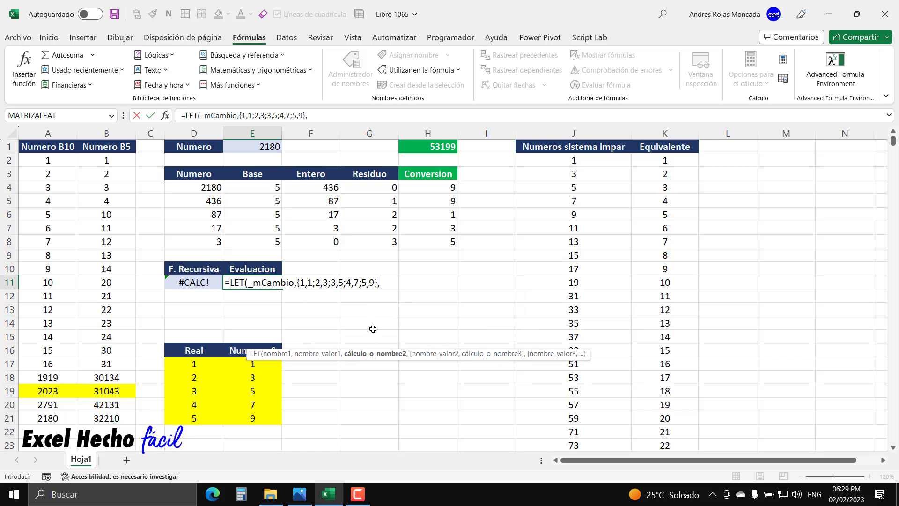
key(alt+Return)
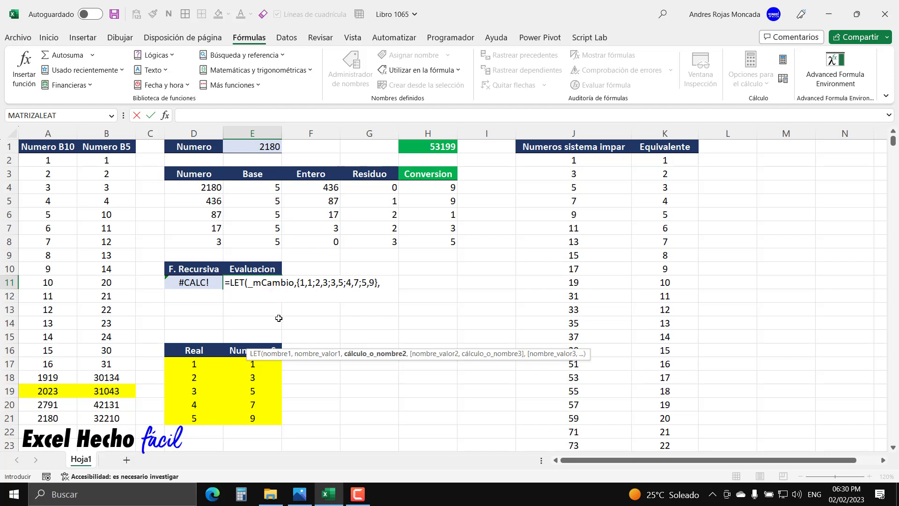
Step: Add the LET variable _NB5 on a new line, defined as BASE(E1,5)
text(_)
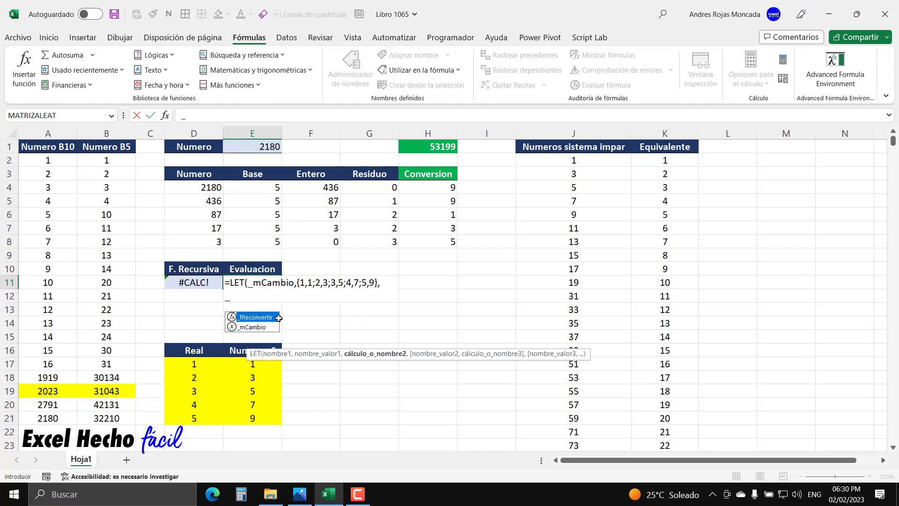
text(NB)
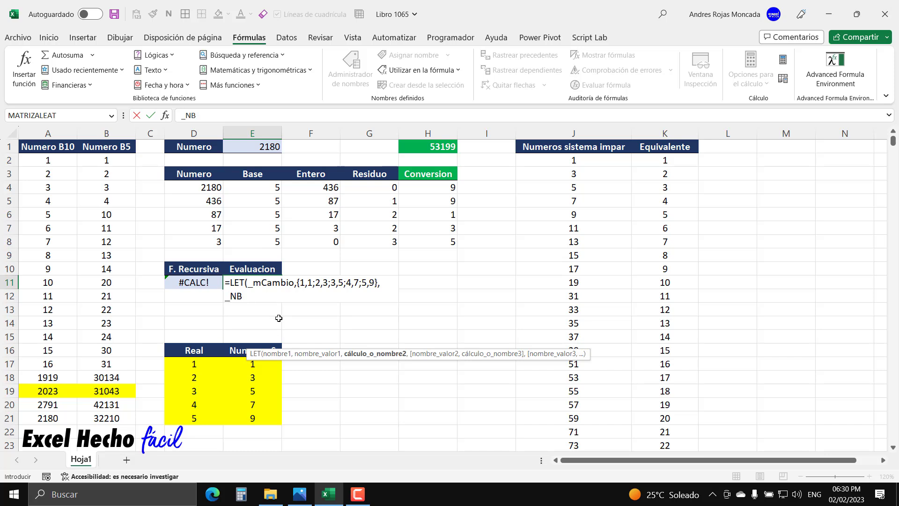
text(5,BASE()
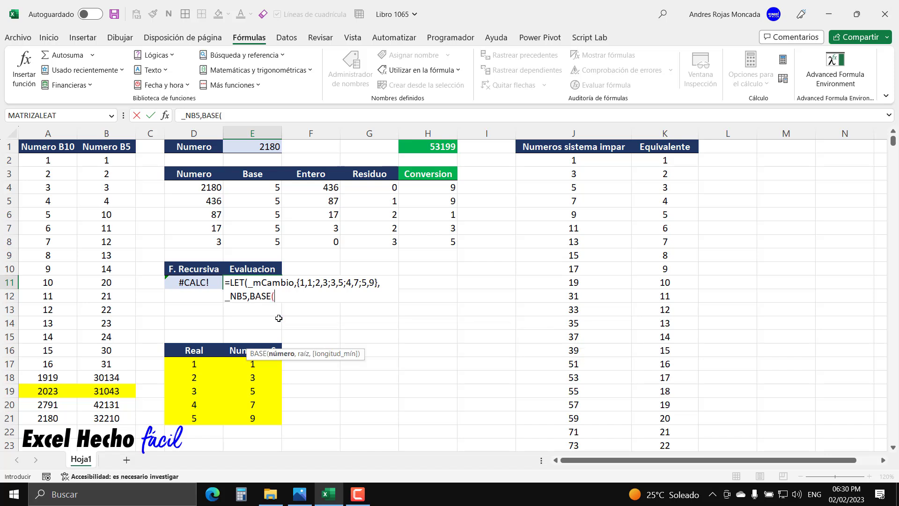
drag(250, 296, 281, 296)
click(281, 296)
click(269, 144)
text(,5)
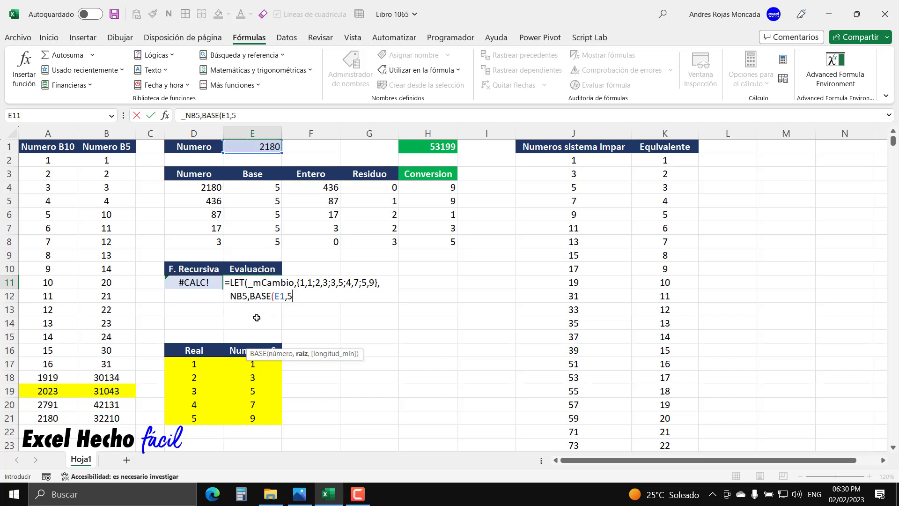
text())
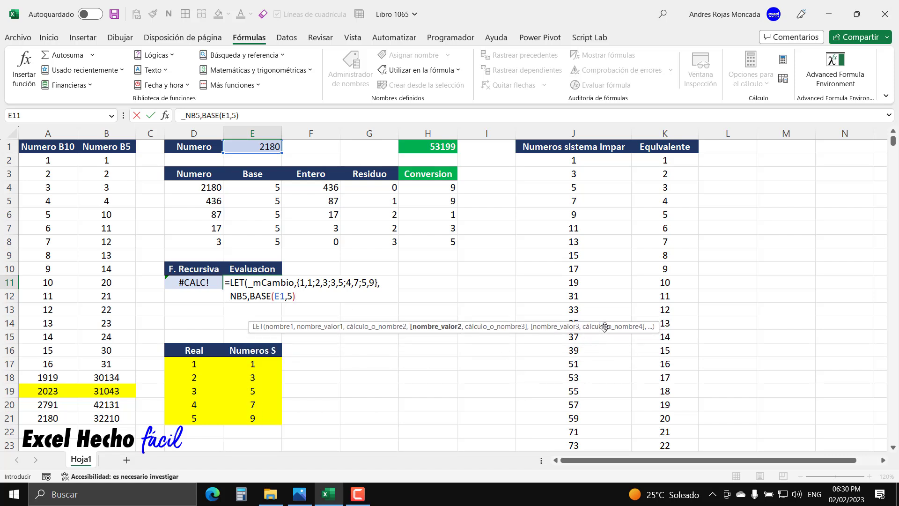
drag(604, 326, 590, 401)
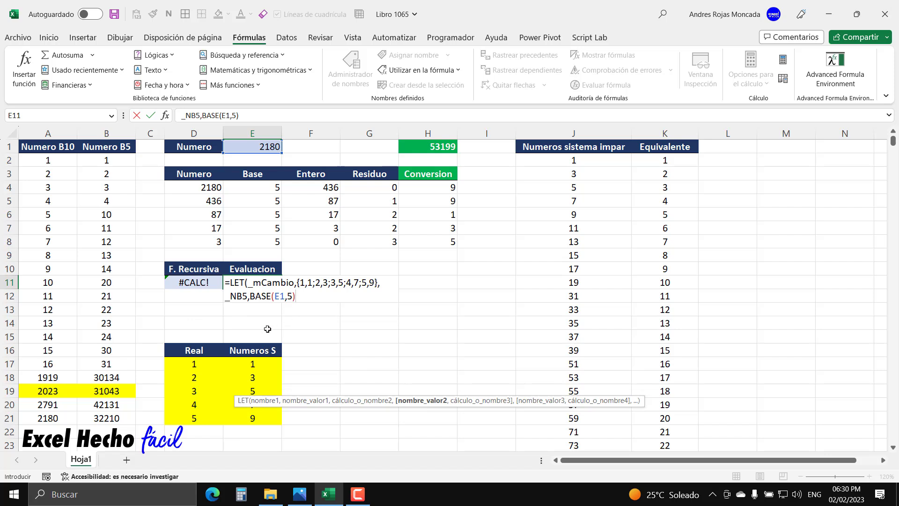
text(,)
key(alt+Return)
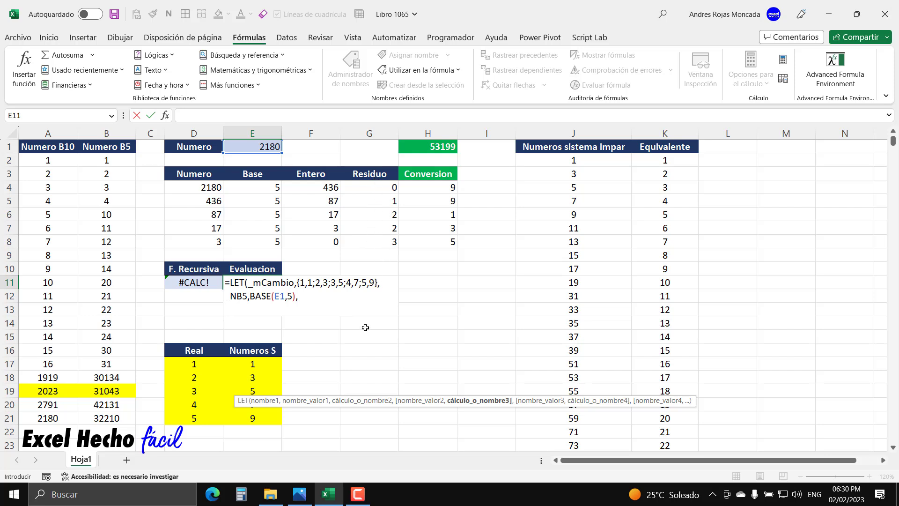
Step: Add the LET variable _Digitos on its own line, defined as LARGO(_NB5)
text(_Digitos,LARGO()
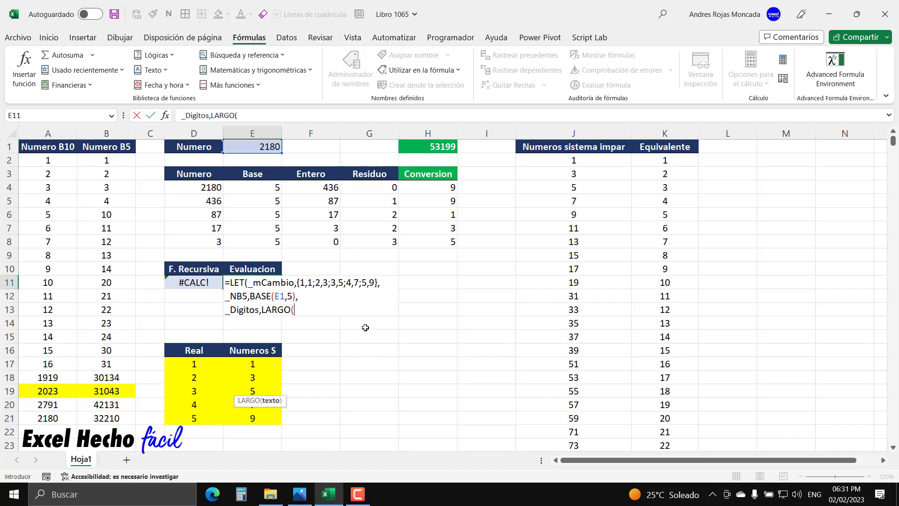
text(()
key(BackSpace)
text(_)
key(Down)
key(Escape)
key(Caps_Lock)
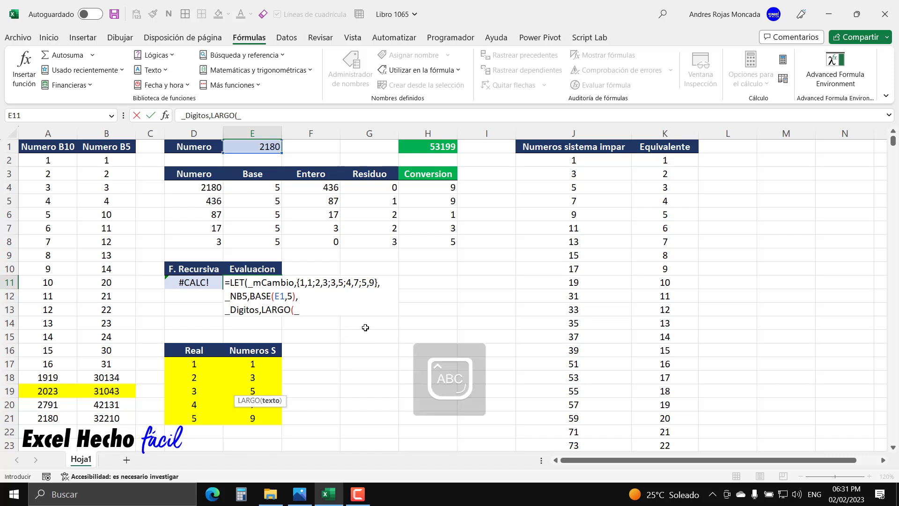
key(Caps_Lock)
text(_)
key(Down)
key(Down)
key(Tab)
text())
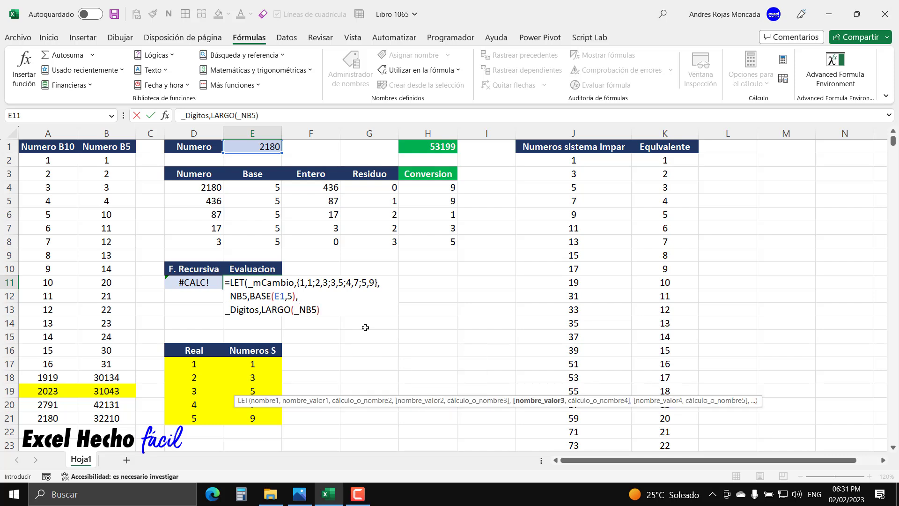
text(,)
key(alt+Return)
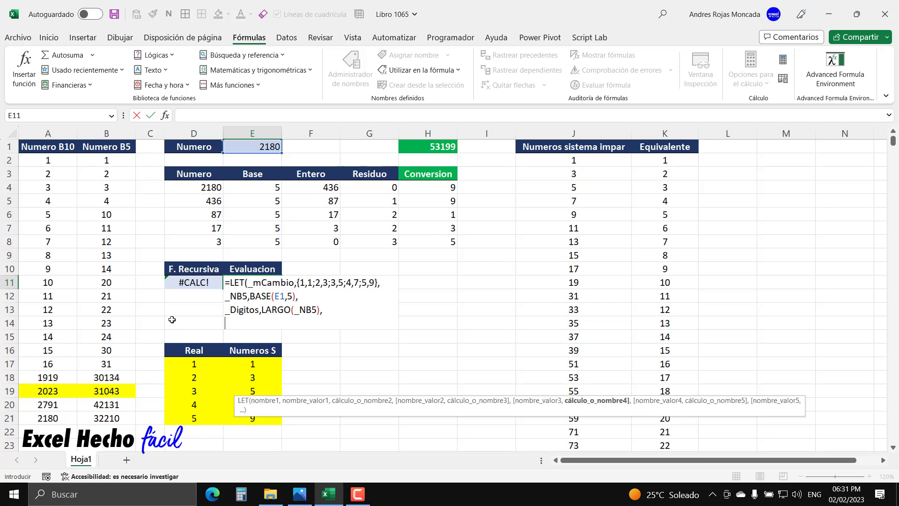
Step: Add the LET variable _nInvertido, defined as SECUENCIA(_Digitos,1,_Digitos,-1)
text(_)
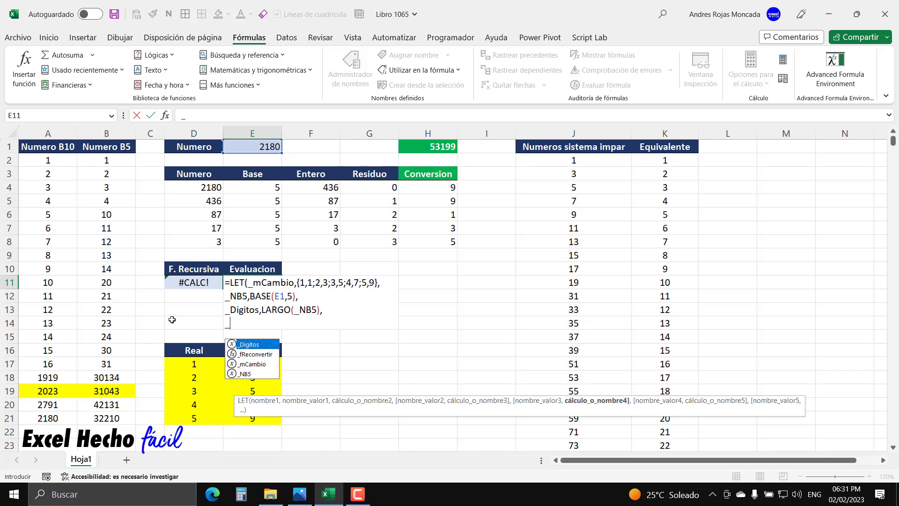
text(nInver)
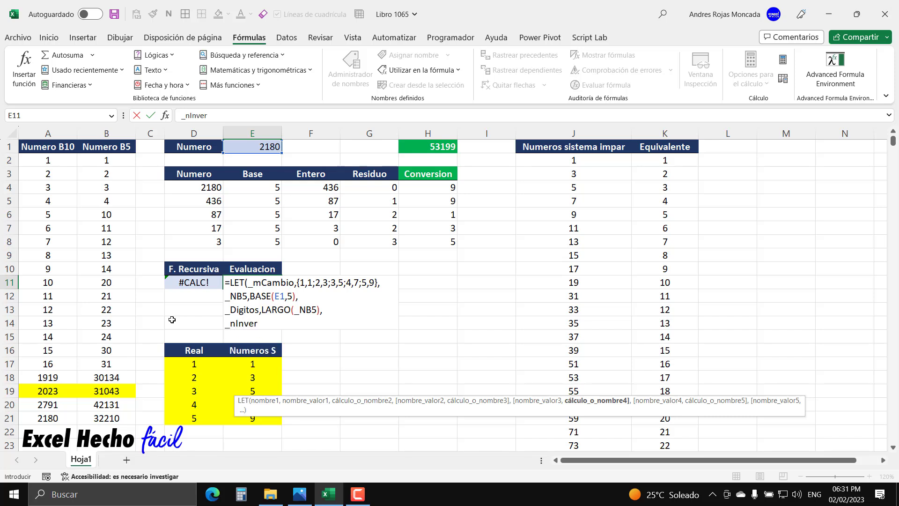
text(tido,)
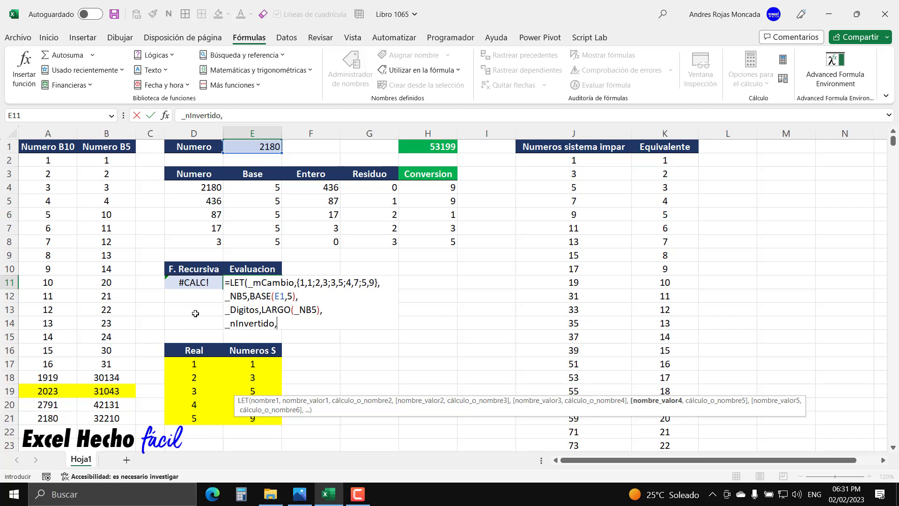
text(SECUENCIA()
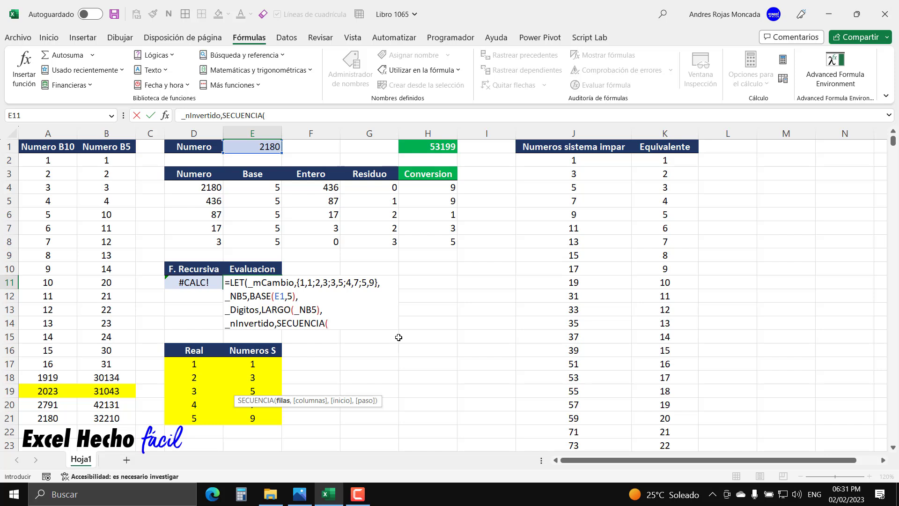
text(_)
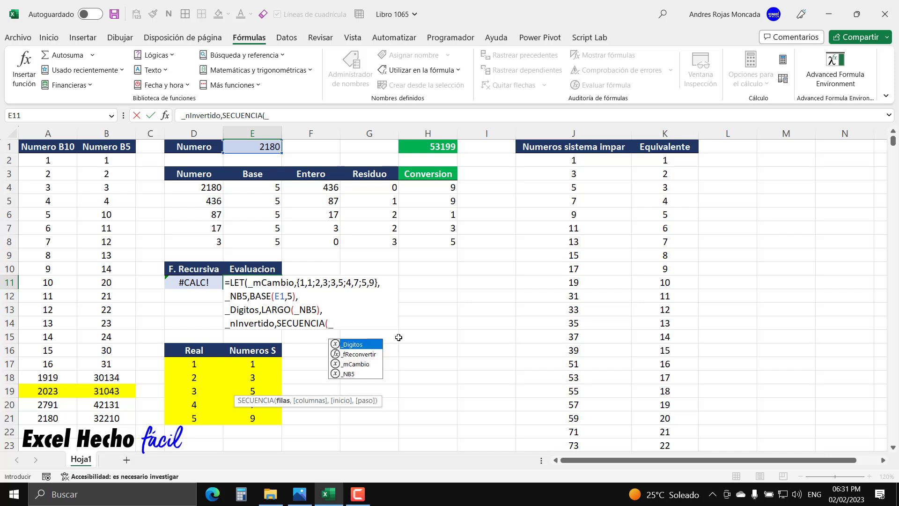
key(Tab)
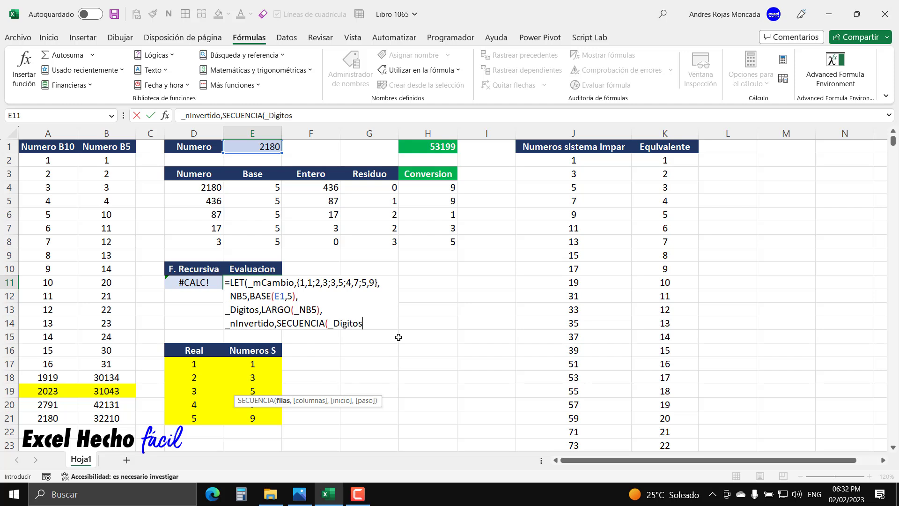
text(,1)
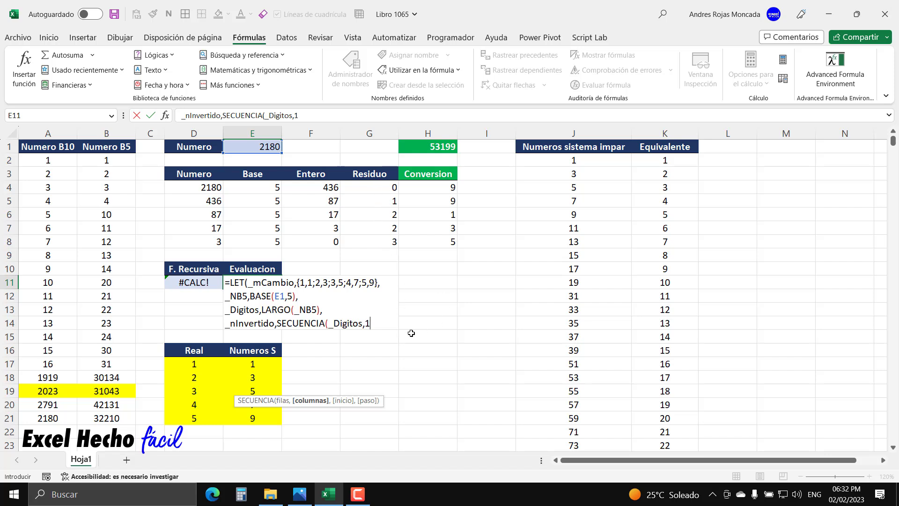
text(,_Digitos)
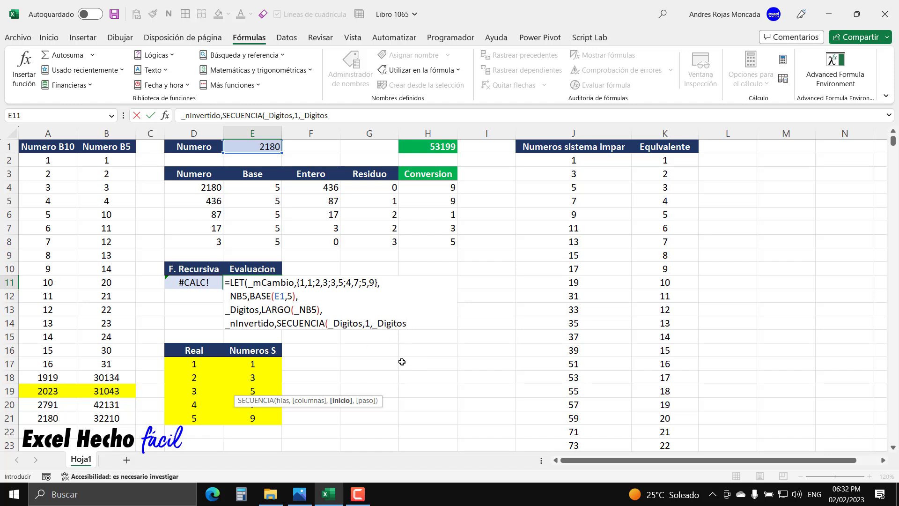
text(,-1)
text())
Step: Wrap the SECUENCIA expression of _nInvertido in EXTRAE, with _NB5 as the text to extract from
click(277, 324)
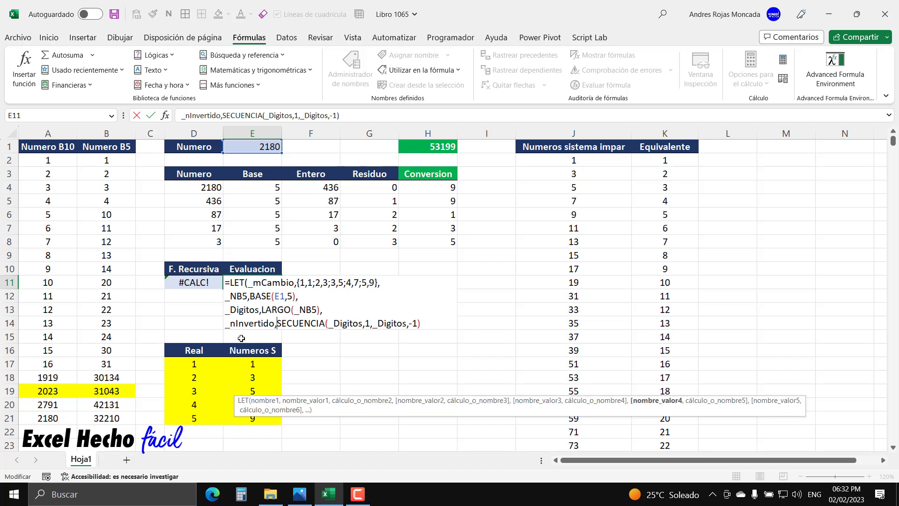
text(EXTRAE()
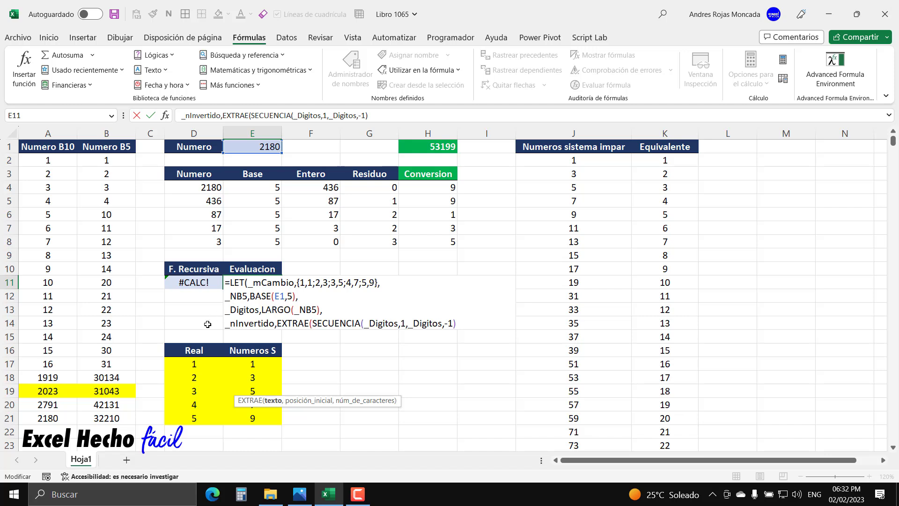
text(_)
key(Down)
key(Down)
key(Down)
key(Tab)
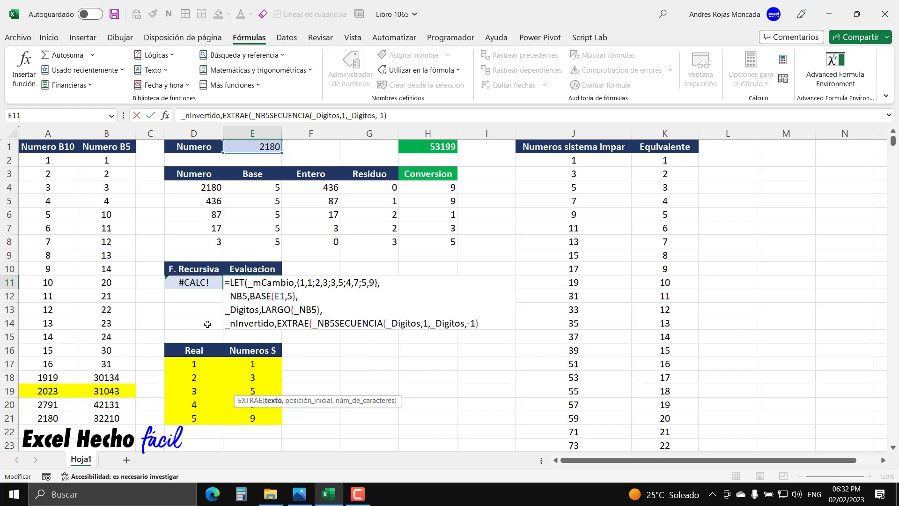
text(,)
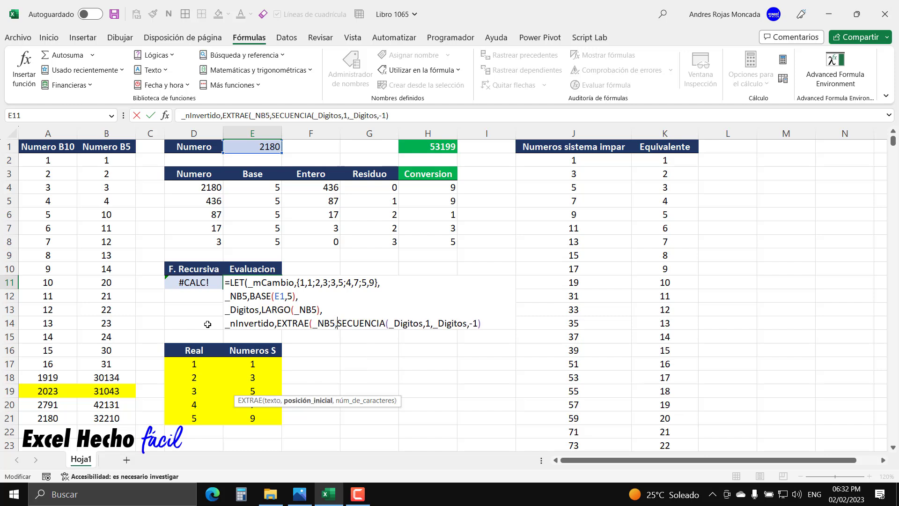
Step: Complete the EXTRAE call with a length of 1 character, multiply it by 1 and start a new formula line
click(273, 401)
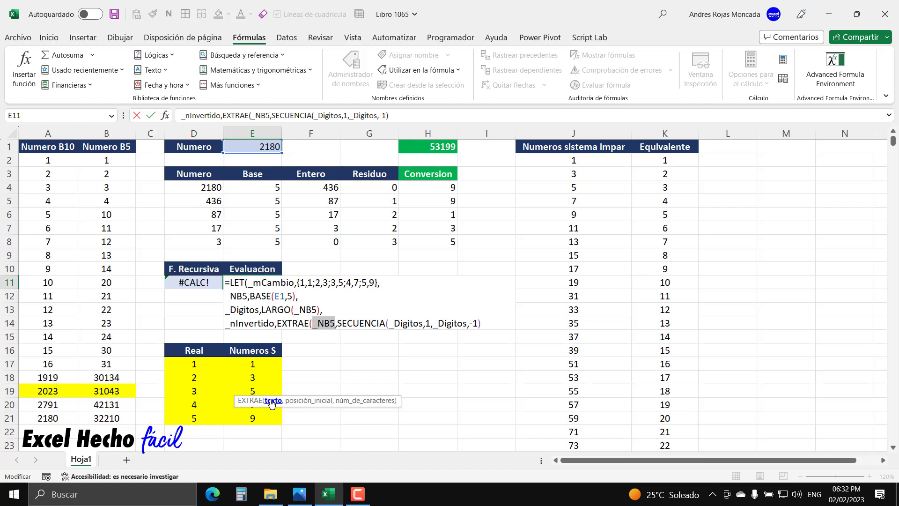
click(303, 402)
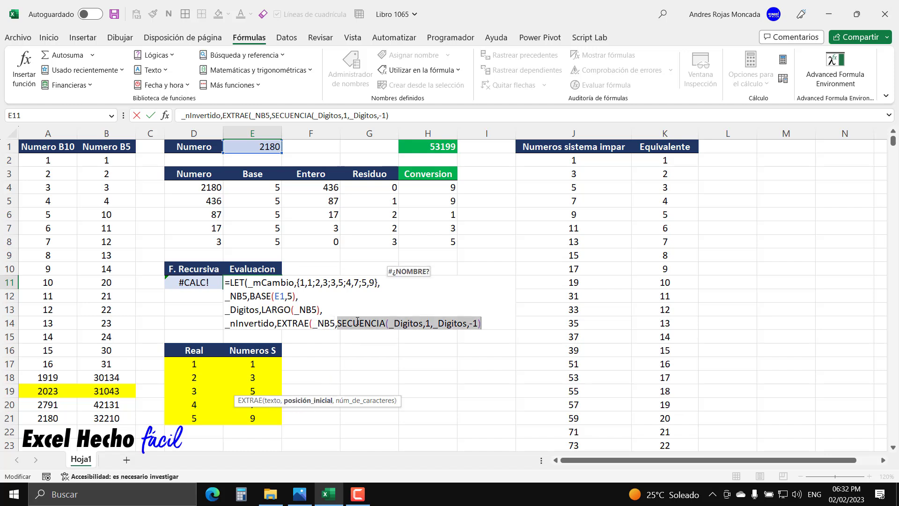
click(486, 323)
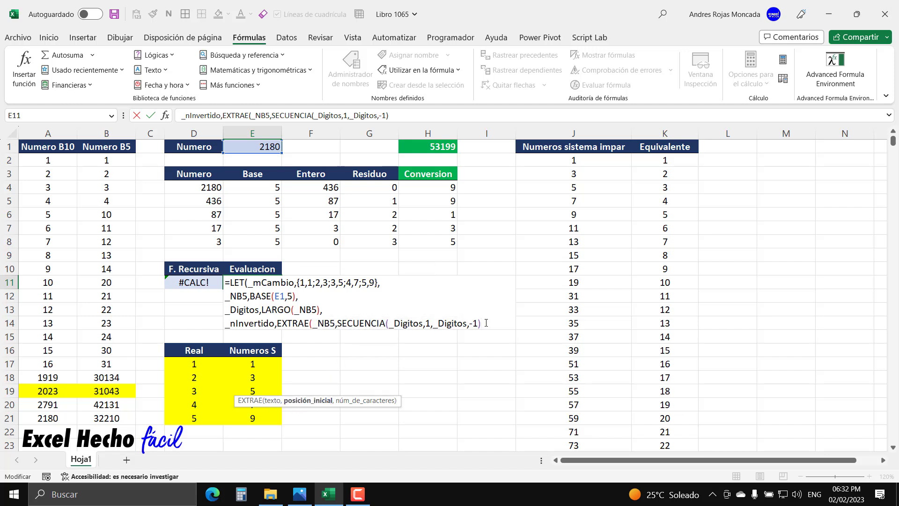
text(,)
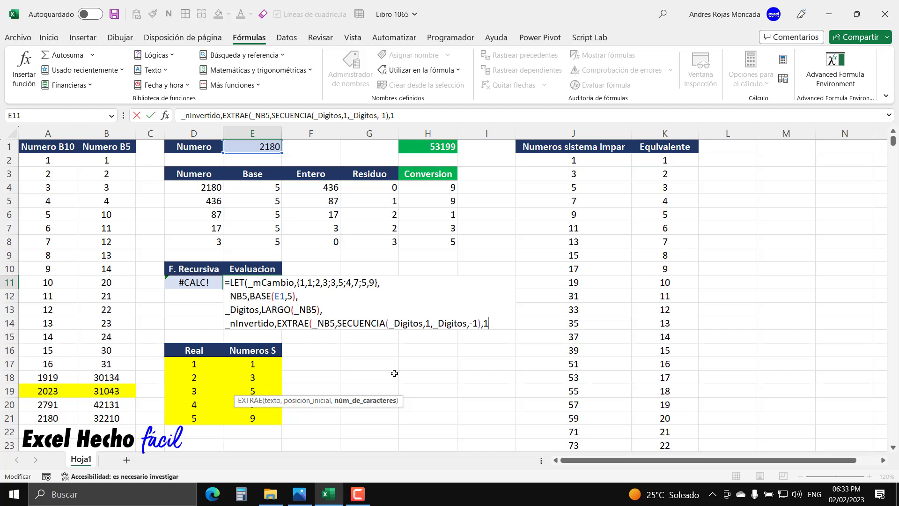
text(1))
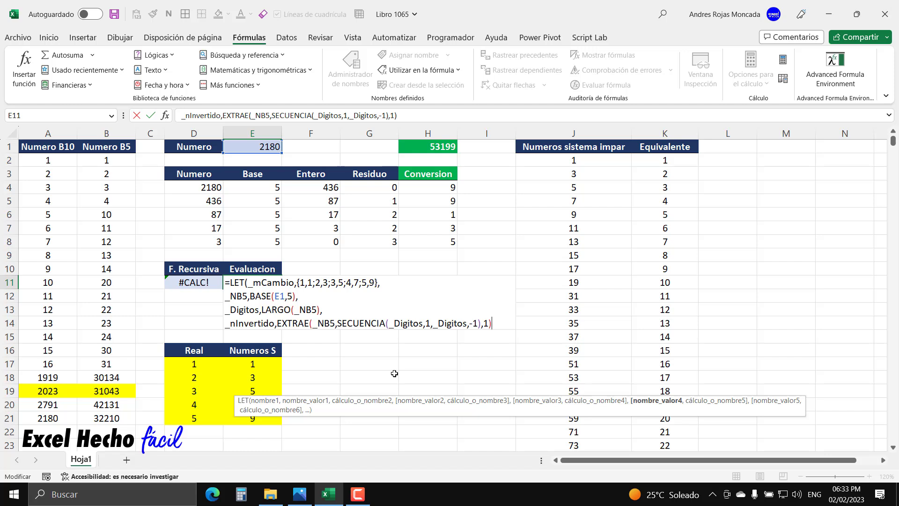
text(*1,)
key(alt+Return)
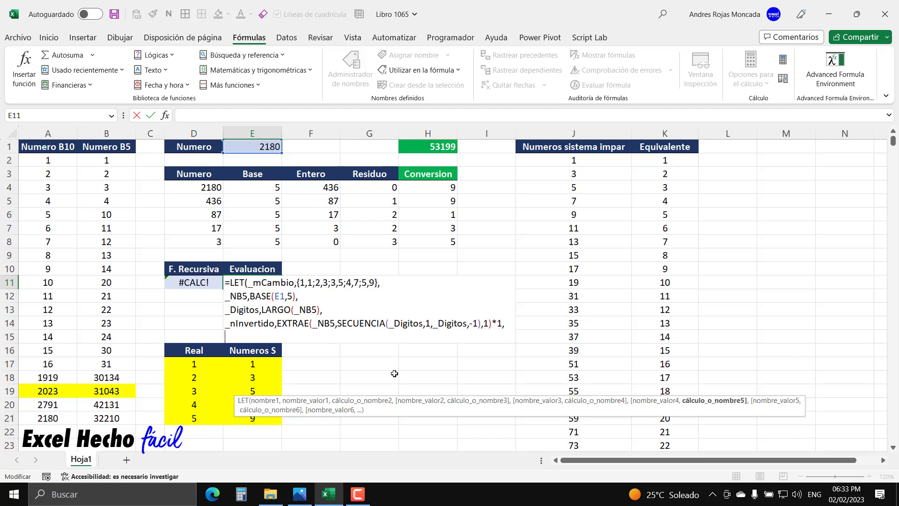
Step: Add the LET variable _nReconvertido and begin its definition with a call to _fReconvertir
text(_n)
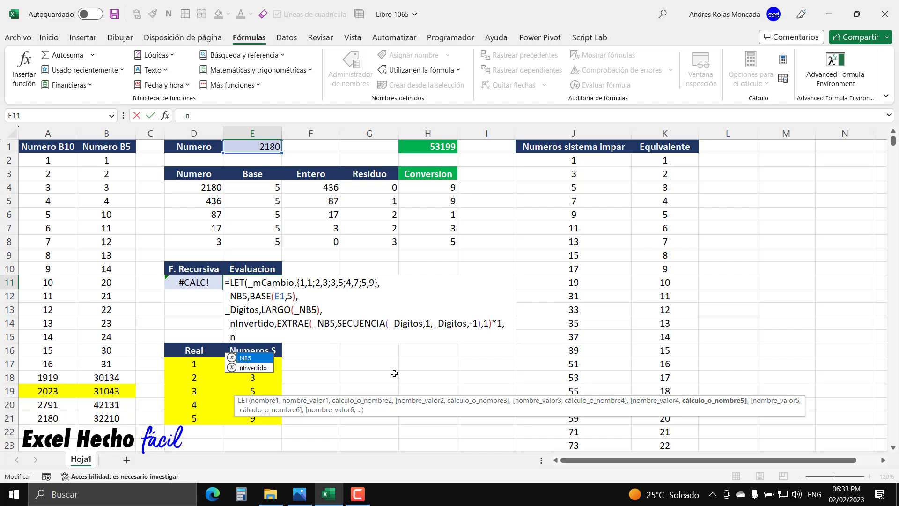
text(Re)
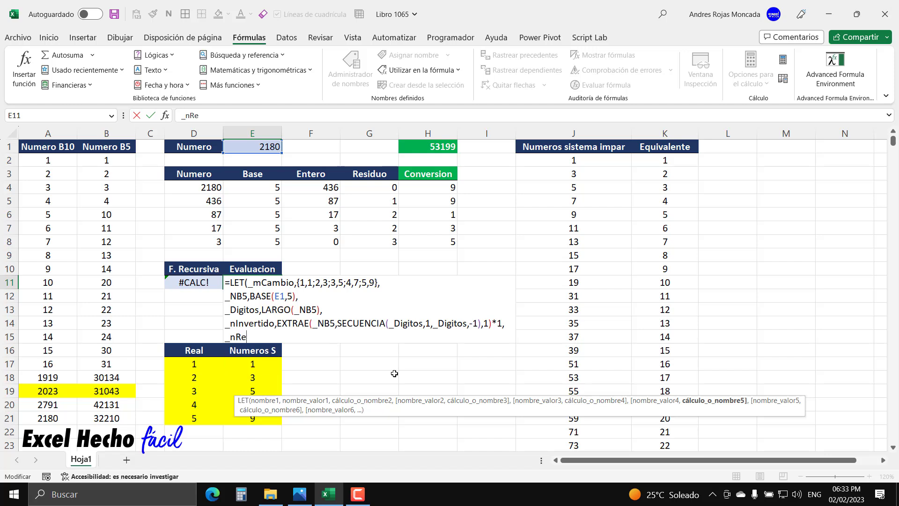
text(convertidos)
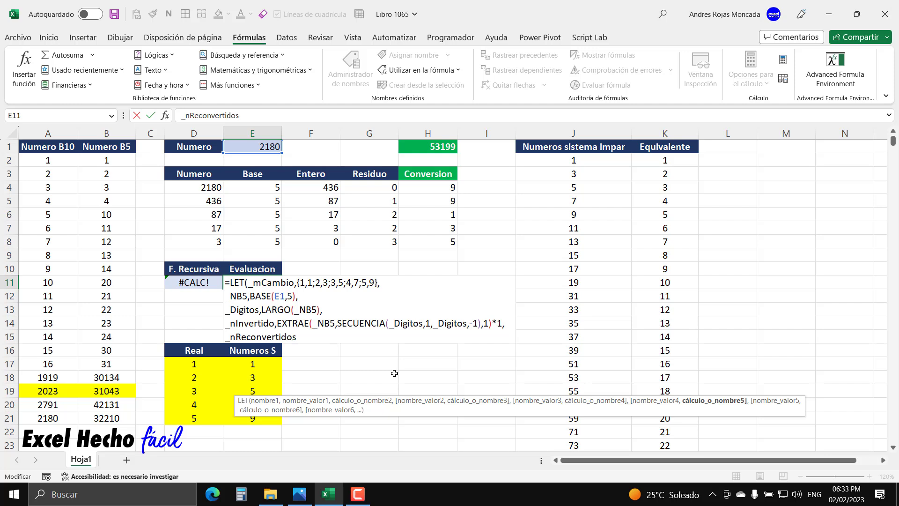
key(BackSpace)
text(,)
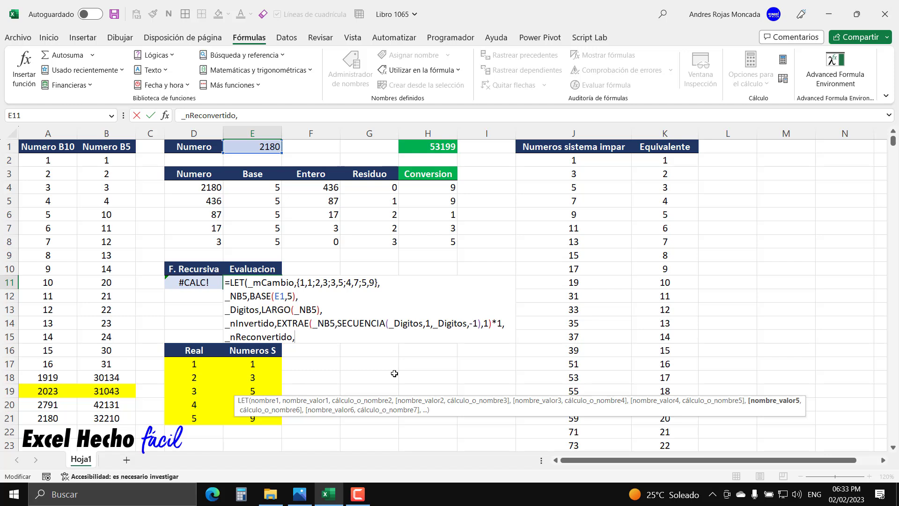
text(_)
key(Down)
key(Down)
key(Down)
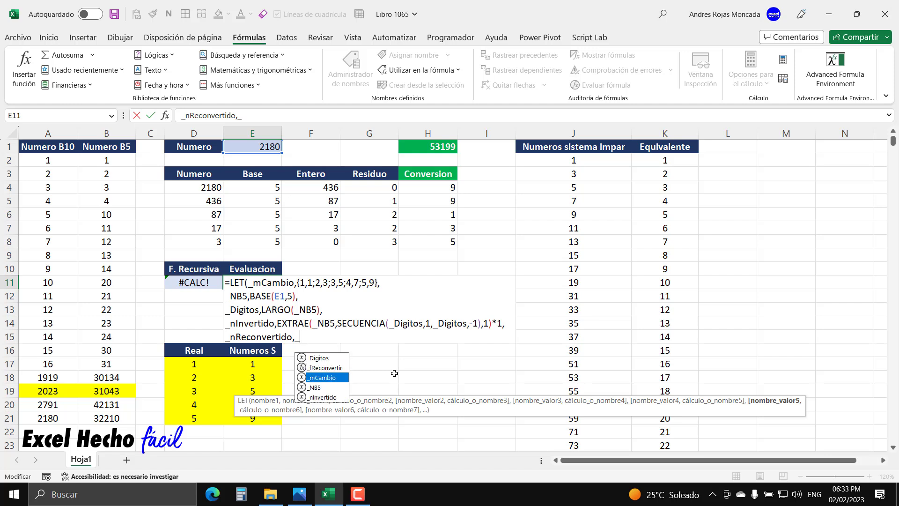
key(Up)
key(Up)
key(Tab)
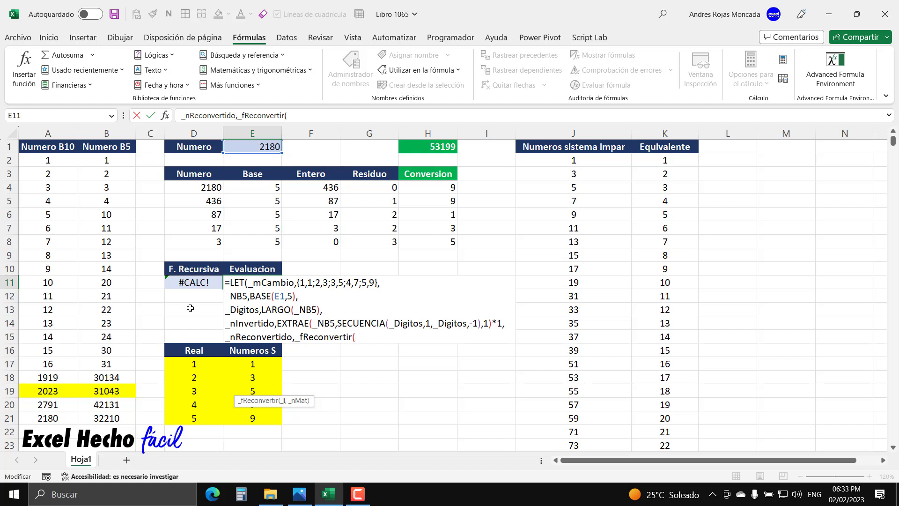
Step: Give _fReconvertir the arguments 0 and _nInvertido, close the call and start a new formula line
text(0,_)
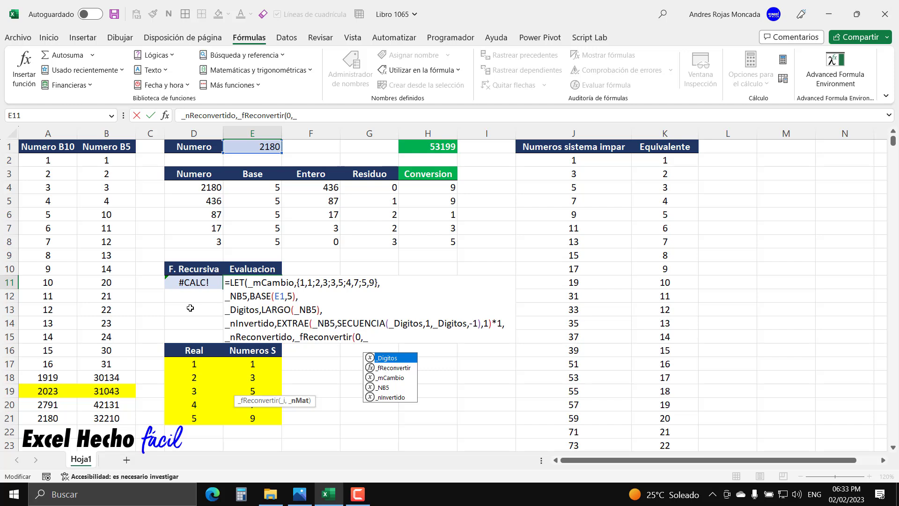
key(Down)
key(Down)
key(Down)
key(Down)
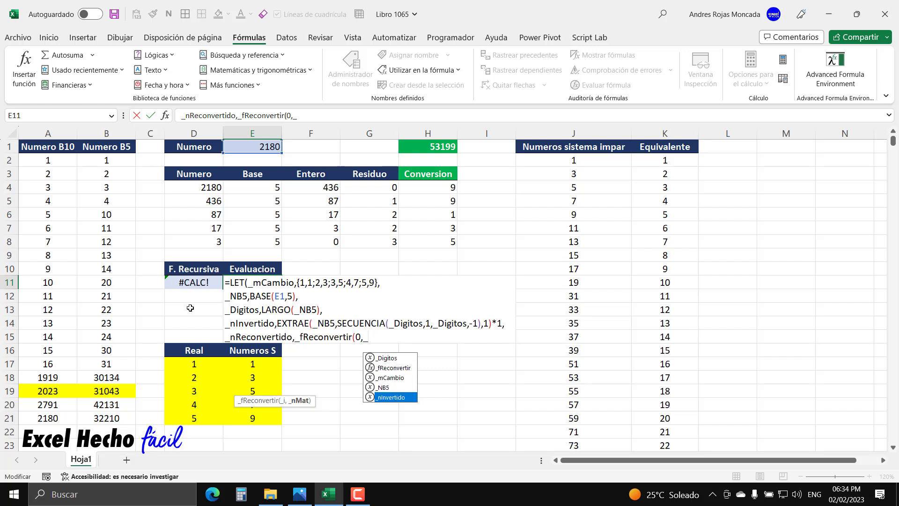
key(Tab)
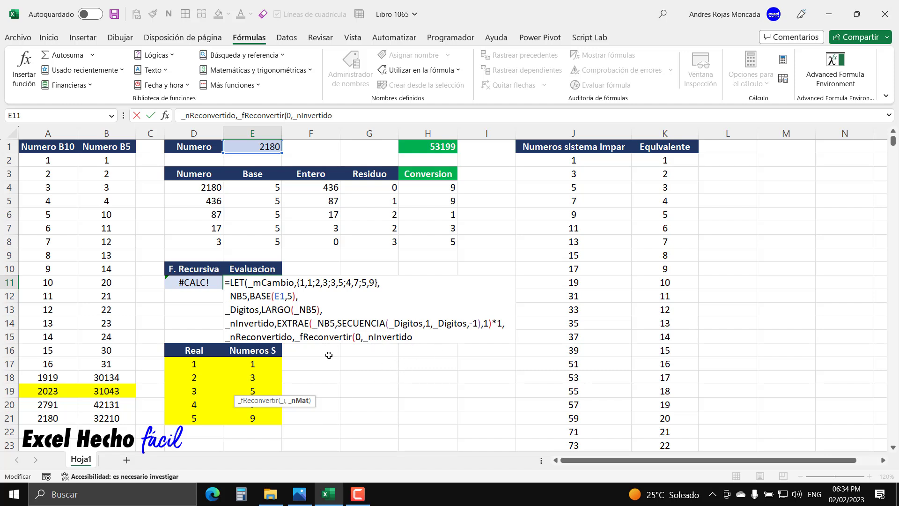
text())
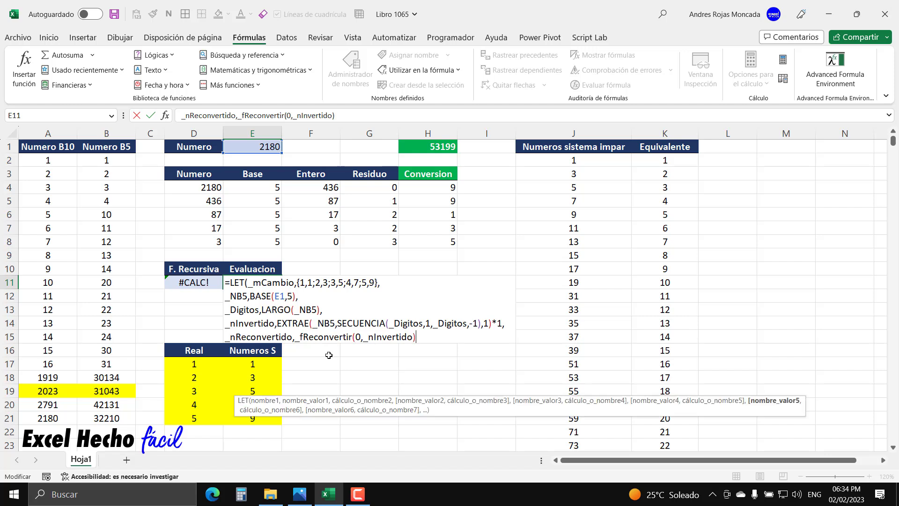
text(,)
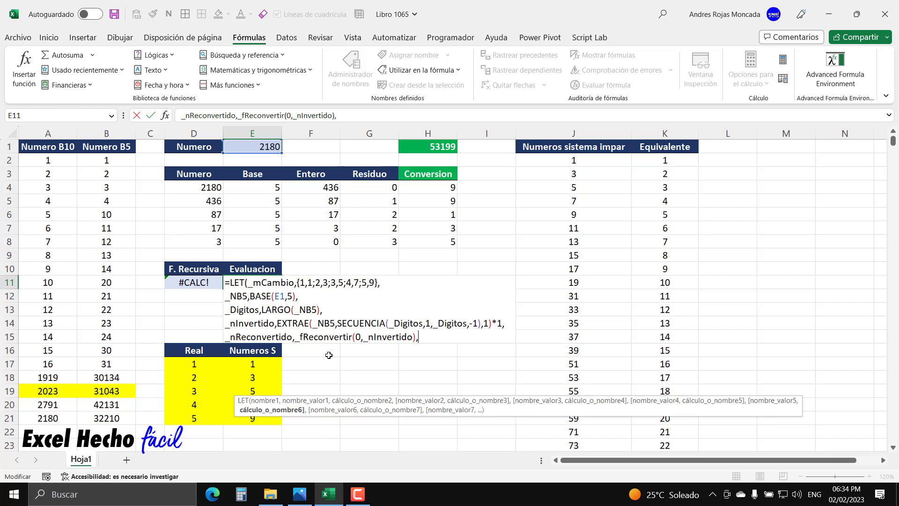
key(alt+Return)
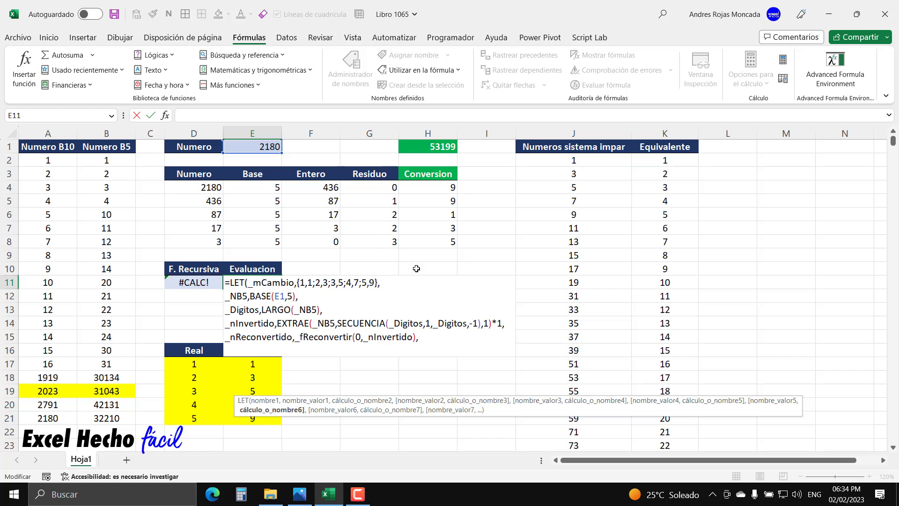
Step: Add the LET variable _nTransformado and begin its definition with the BUSCARX function
drag(293, 337, 229, 336)
click(347, 298)
text(_)
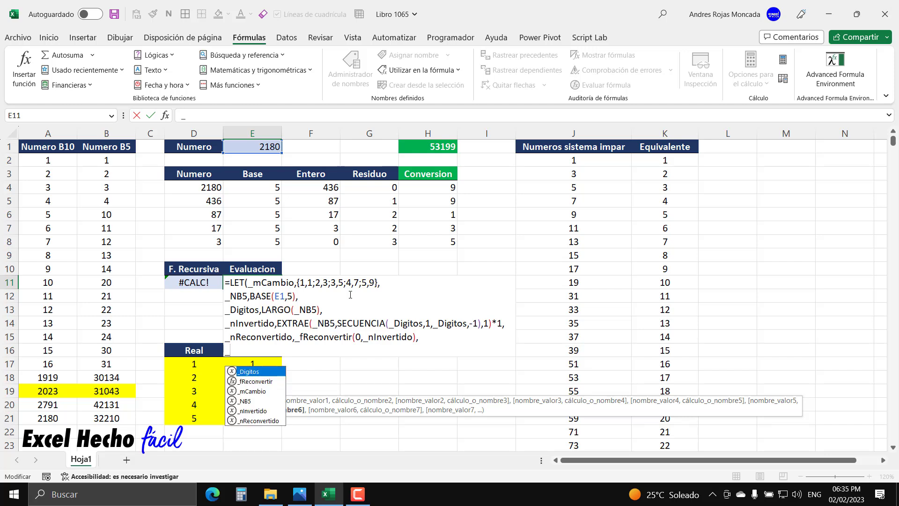
text(nT)
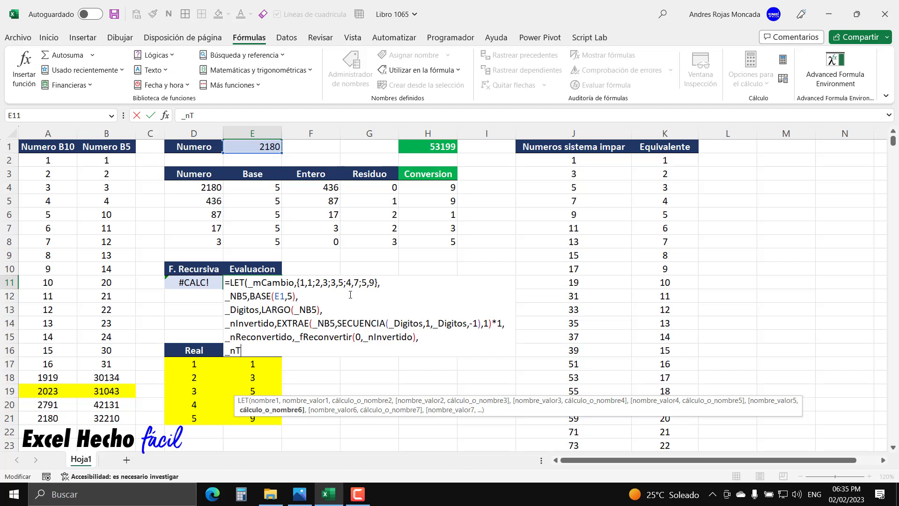
text(ransformado,bu)
key(Down)
key(Down)
key(Down)
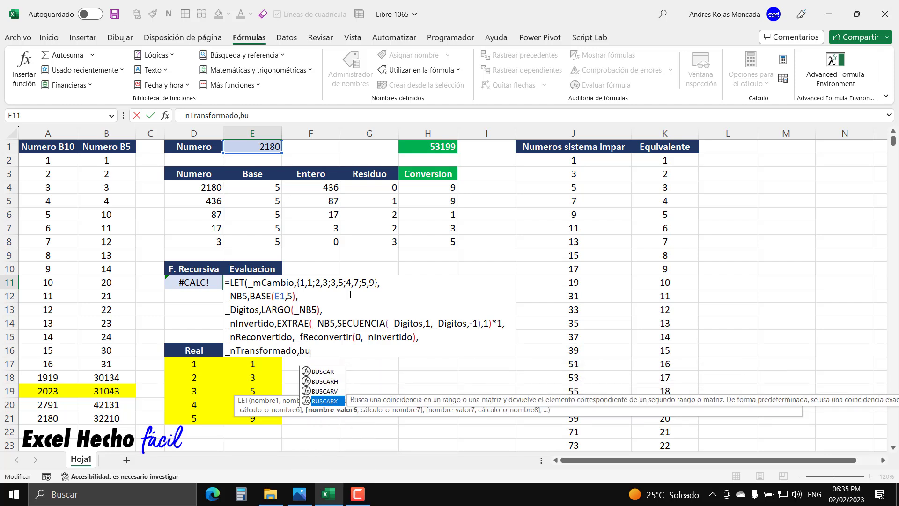
key(Tab)
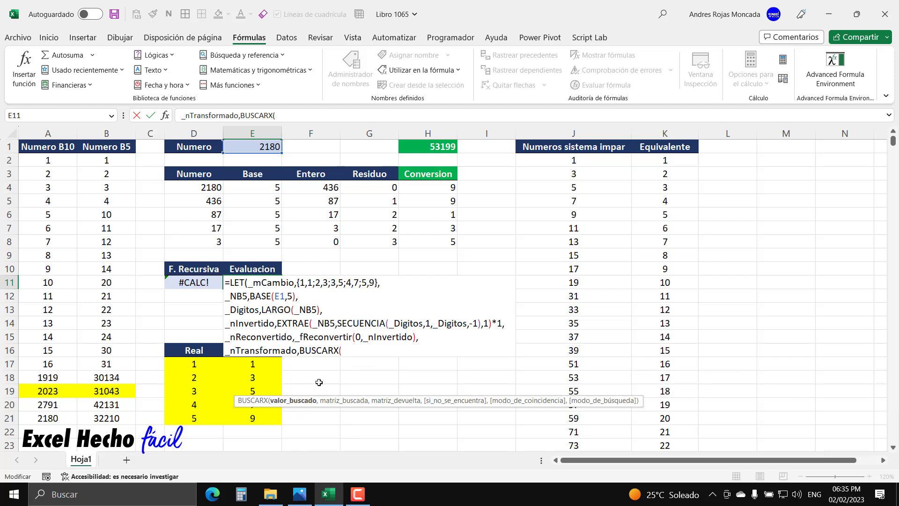
Step: Set _nReconvertido as the lookup value of BUSCARX
text(_)
key(Down)
key(Down)
key(Down)
key(Down)
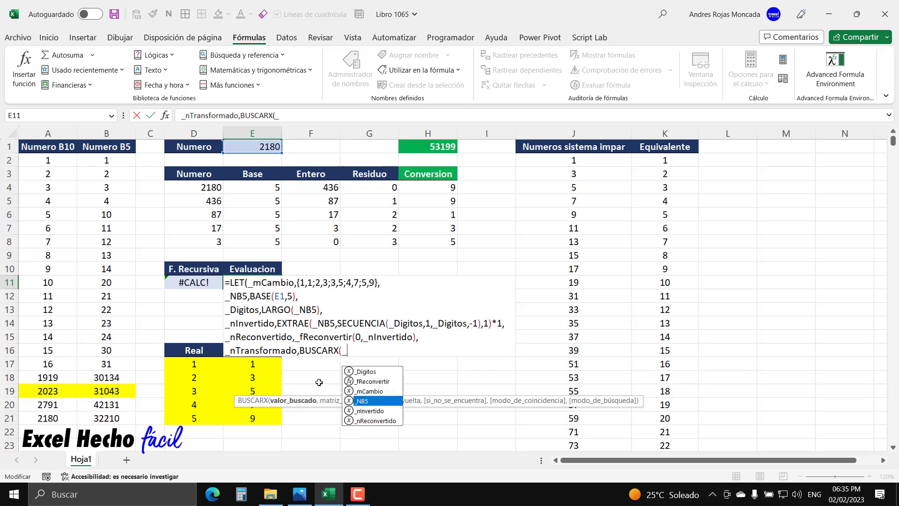
key(Down)
key(Tab)
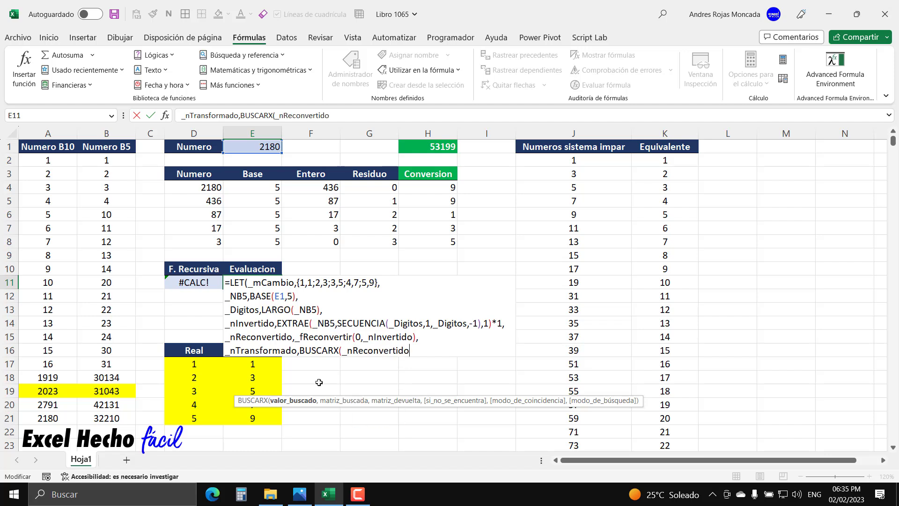
text(,)
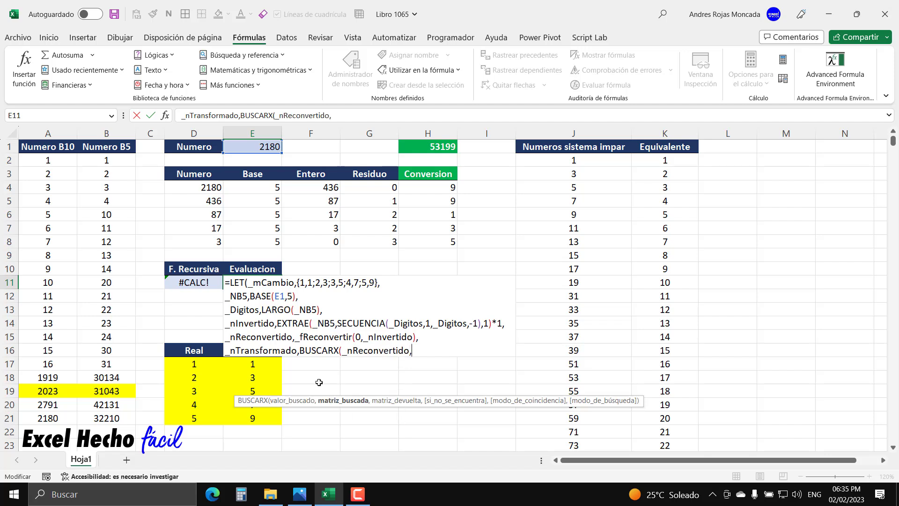
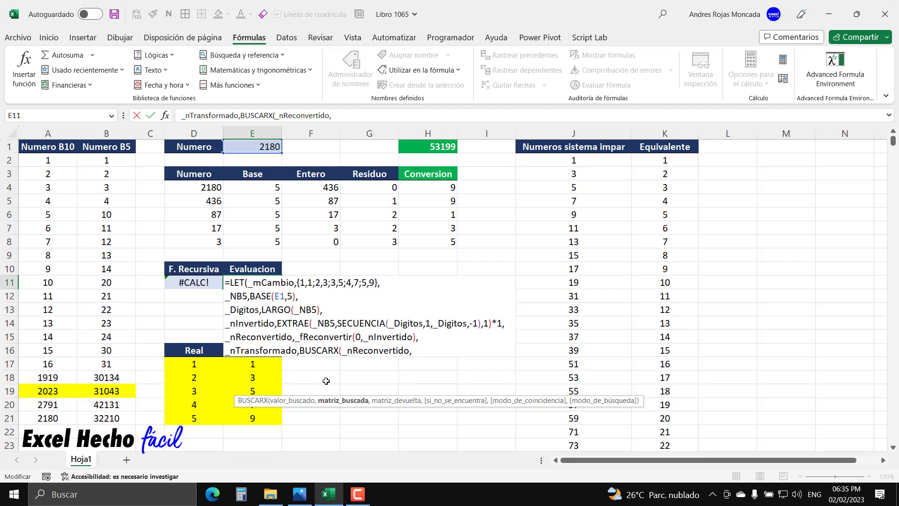
Step: Enter ELEGIRCOLS(_mCambio,1) as the lookup array of BUSCARX
text(ele)
key(Down)
key(Tab)
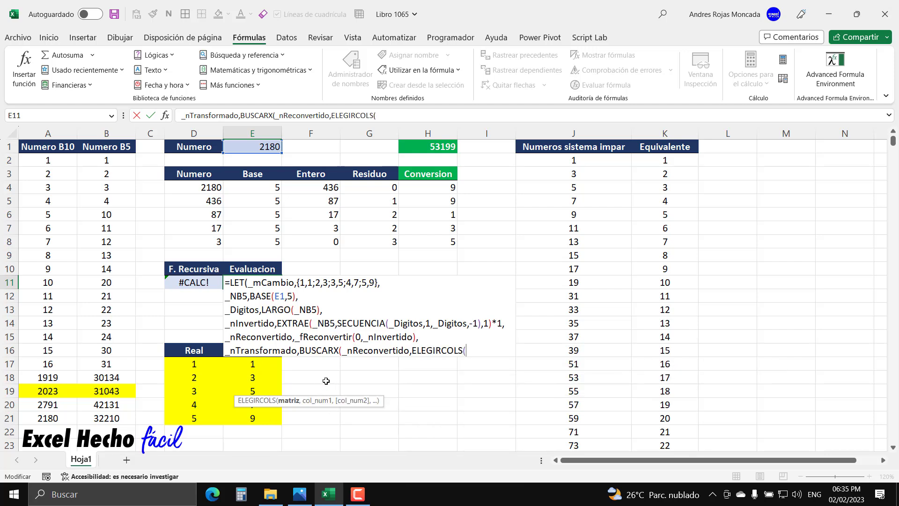
text(_)
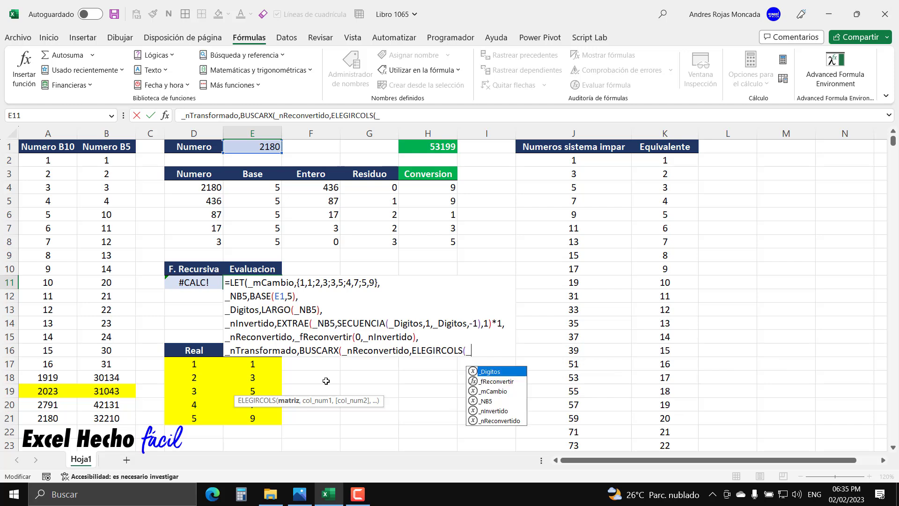
key(Down)
key(Down)
key(Down)
key(Up)
key(Up)
key(Tab)
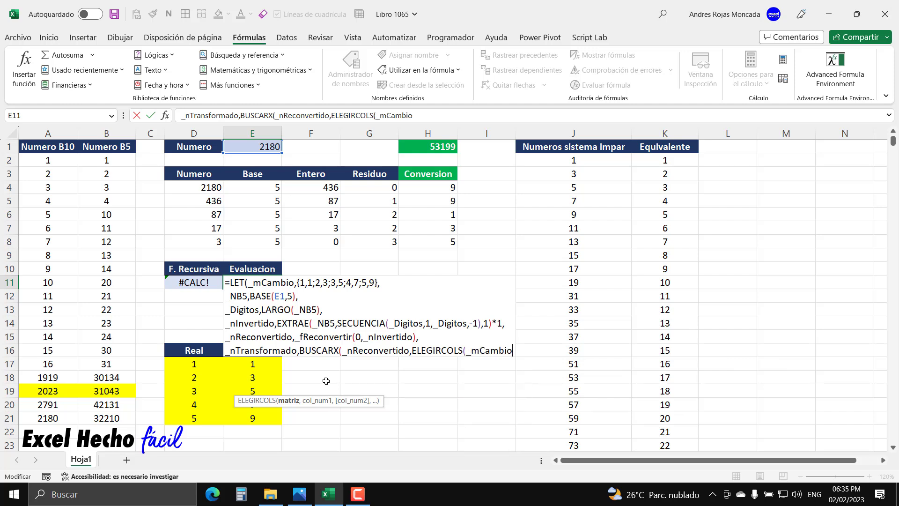
text(,)
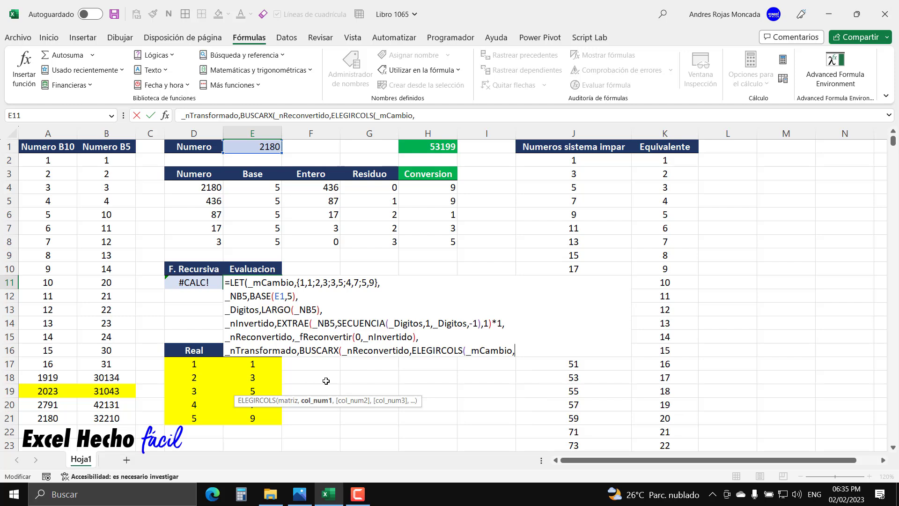
text(1))
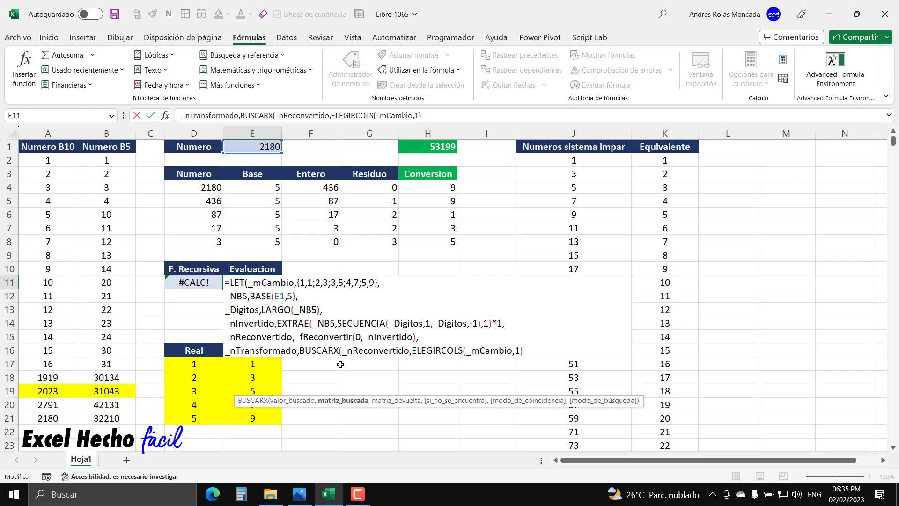
Step: Enter ELEGIRCOLS(_mCambio,2) as the return array of BUSCARX, close the call and start a new formula line
text(,)
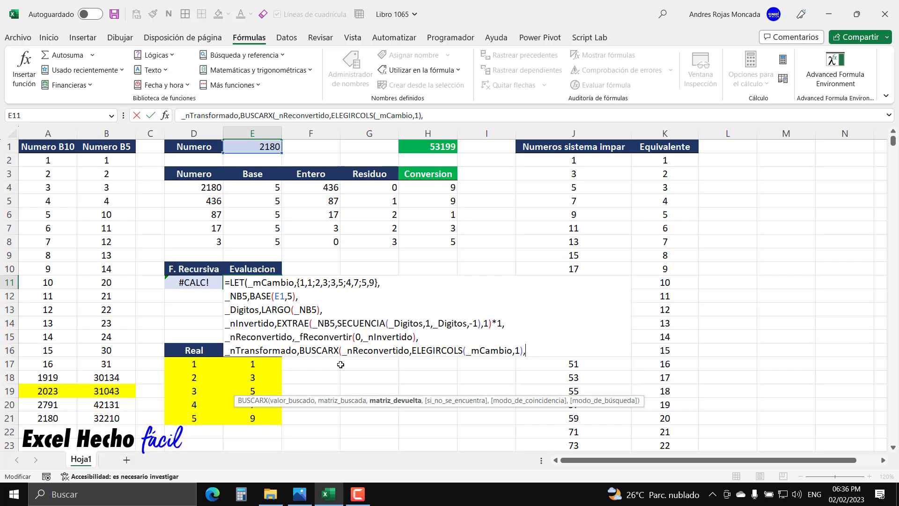
text(ELEGIRCOLS()
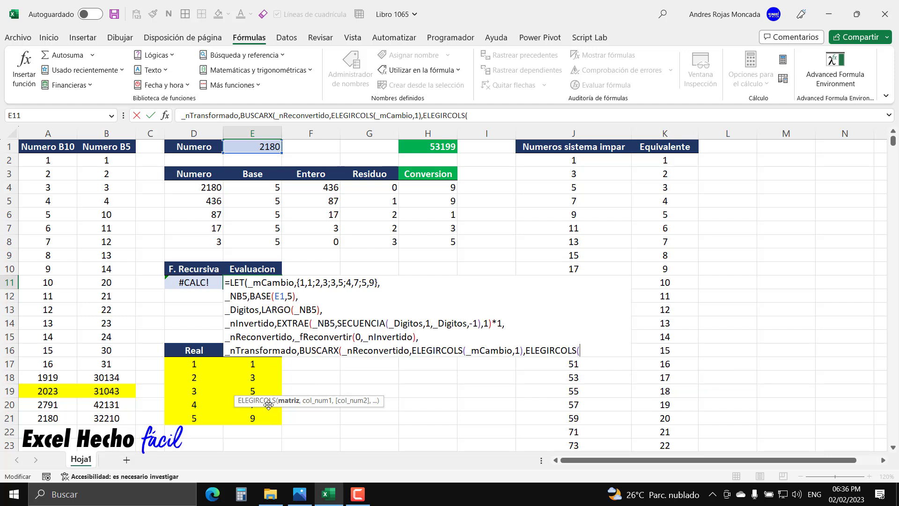
text(_)
key(Down)
key(Tab)
text(,2))
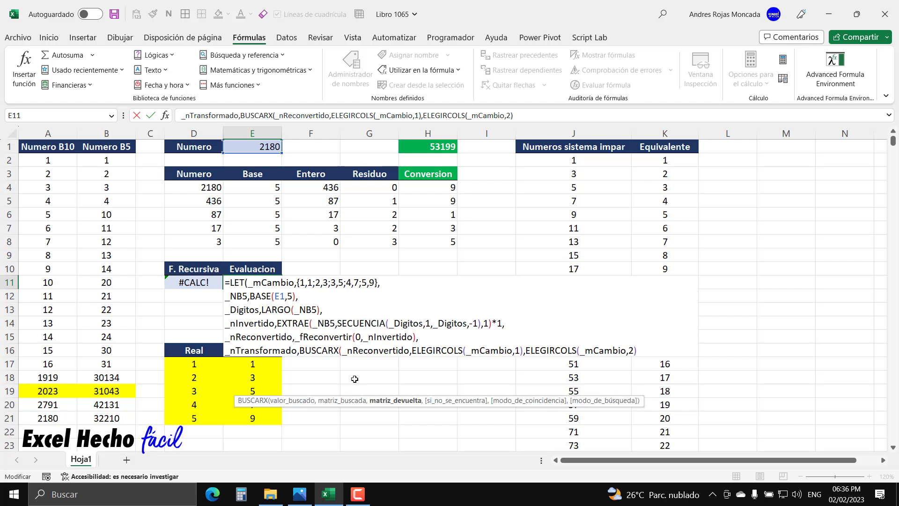
text(),)
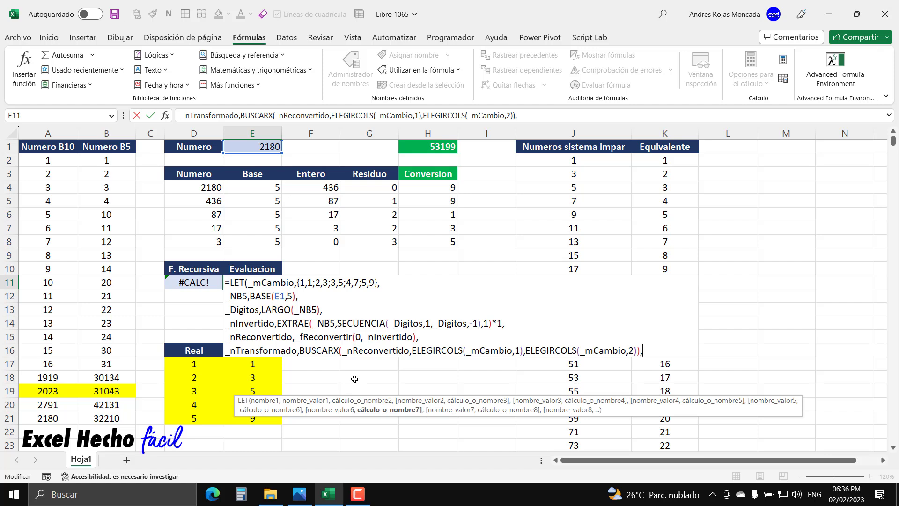
drag(297, 354, 239, 349)
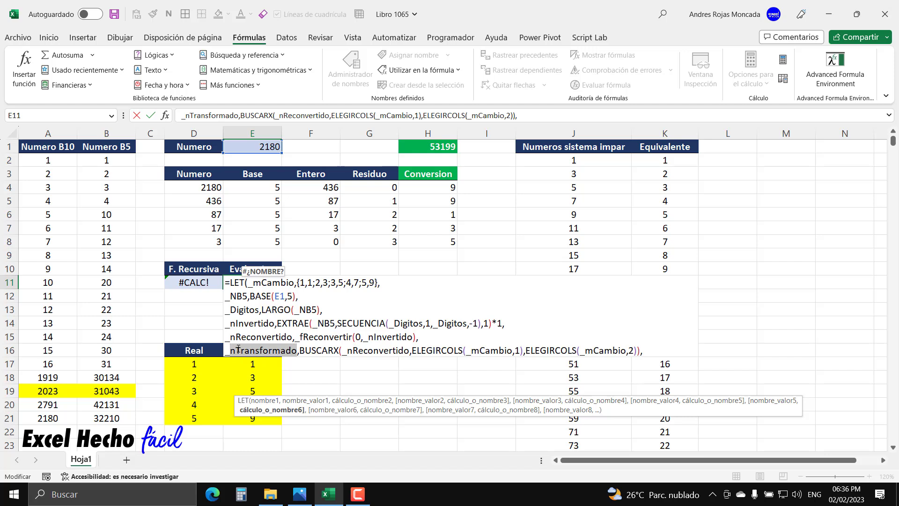
click(648, 354)
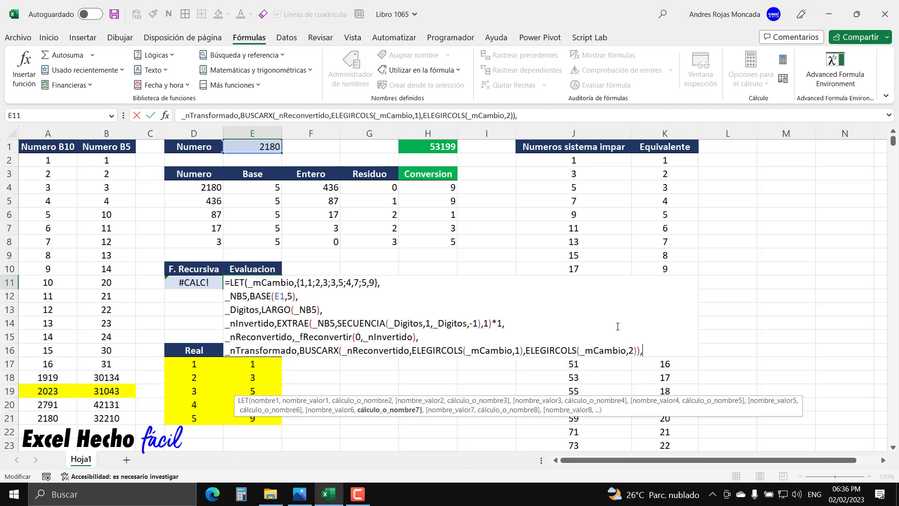
key(alt+Return)
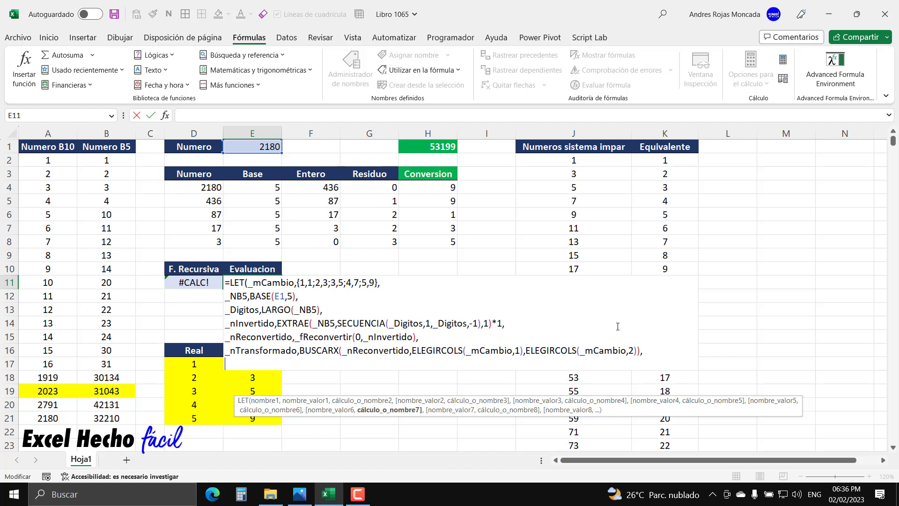
Step: Enter SECUENCIA(_Digitos,1,_Digitos,-1) as the final calculation of the LET formula
text(secu)
key(Tab)
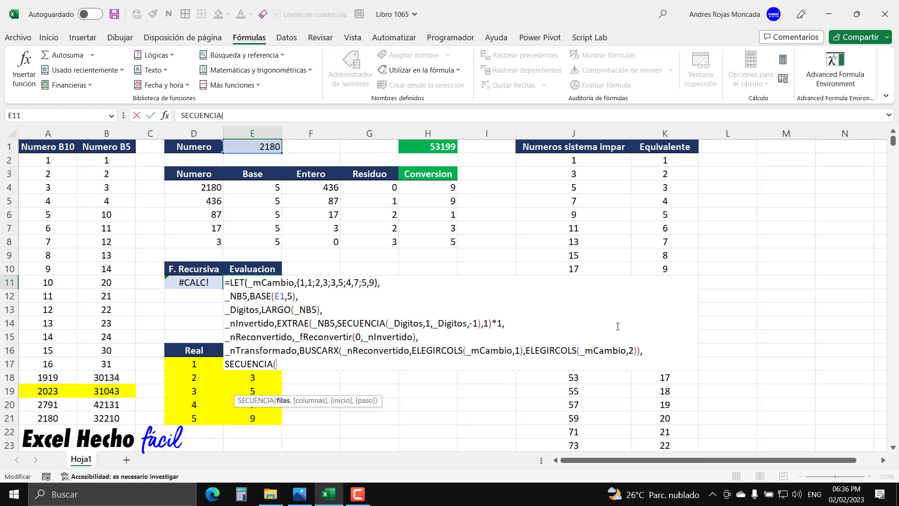
text(_)
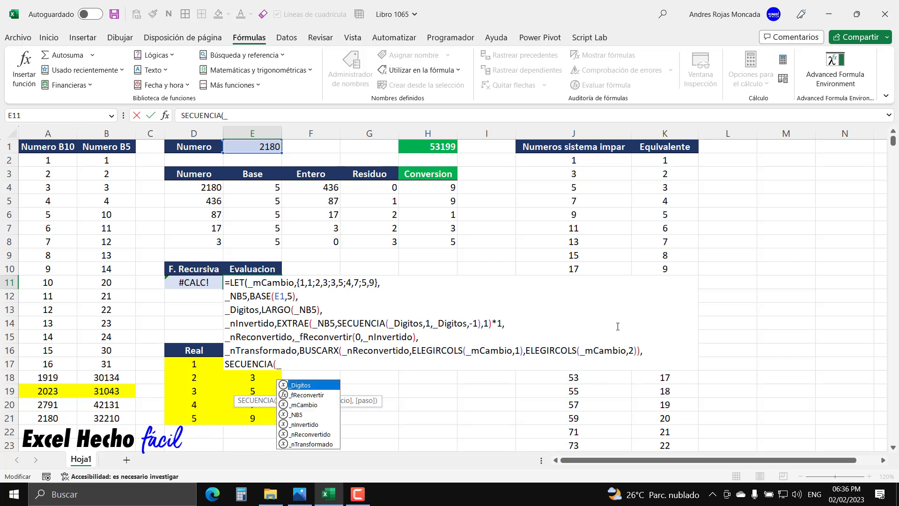
key(Tab)
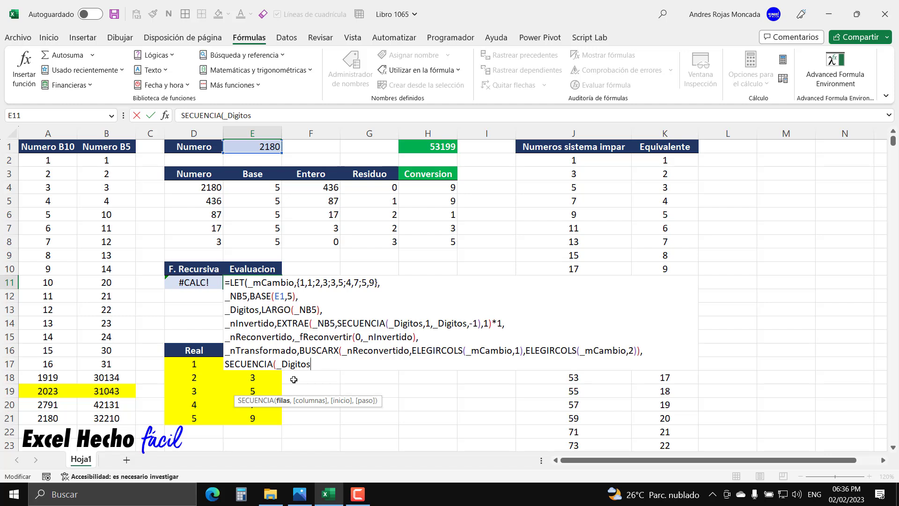
text(,1)
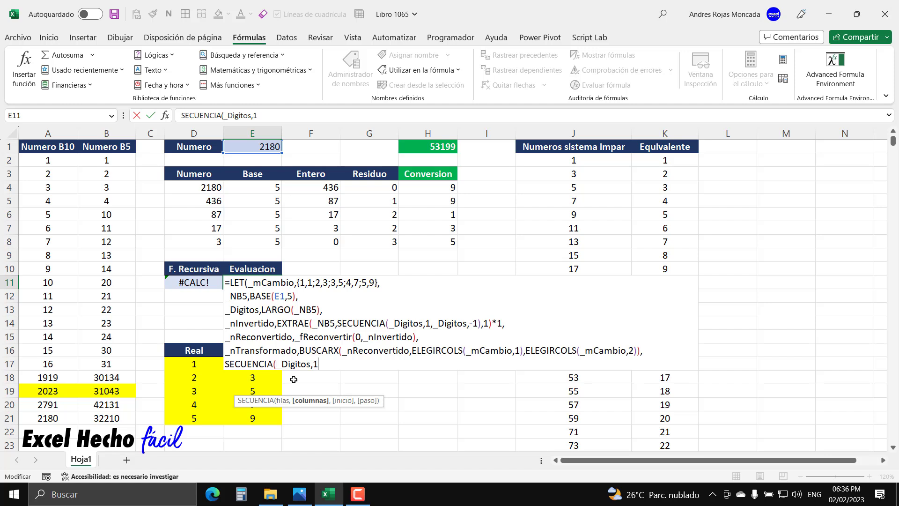
text(,_)
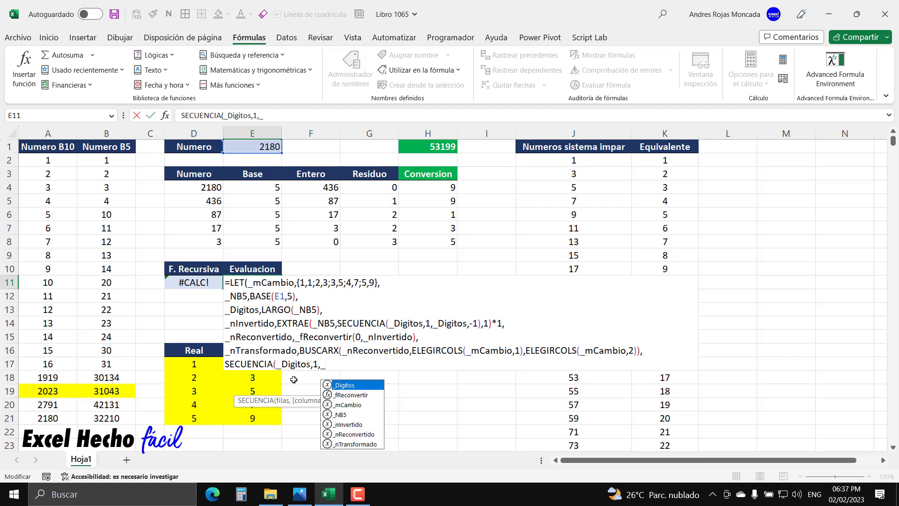
key(Tab)
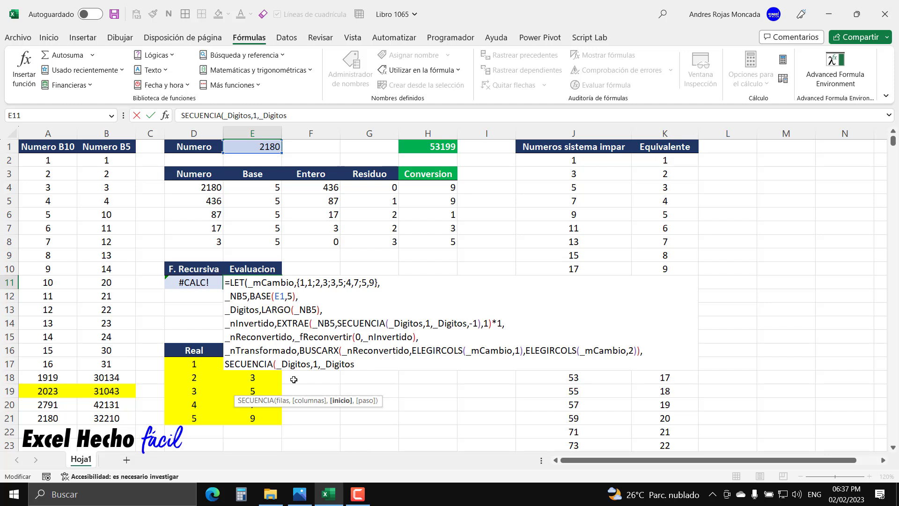
text(,-1))
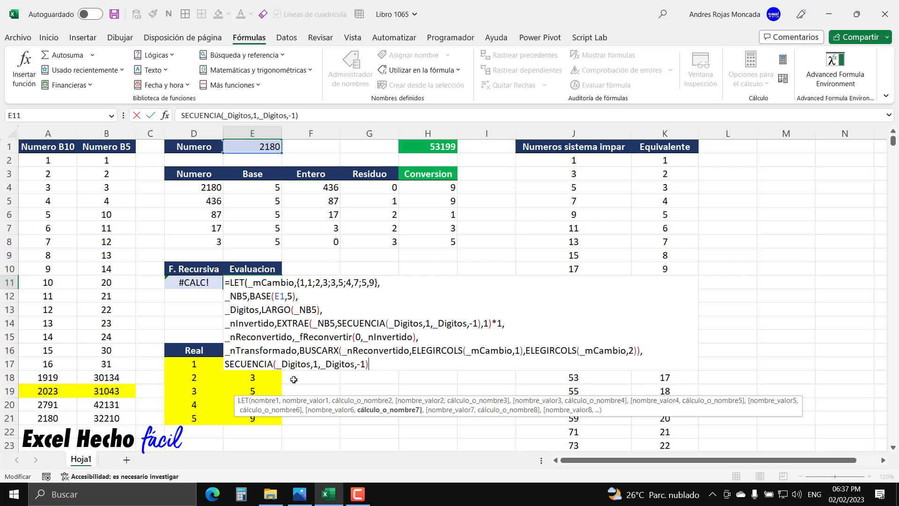
Step: Wrap the final SECUENCIA in an INDICE function with _nTransformado as its array and the sequence as row number
key(Home)
text(in)
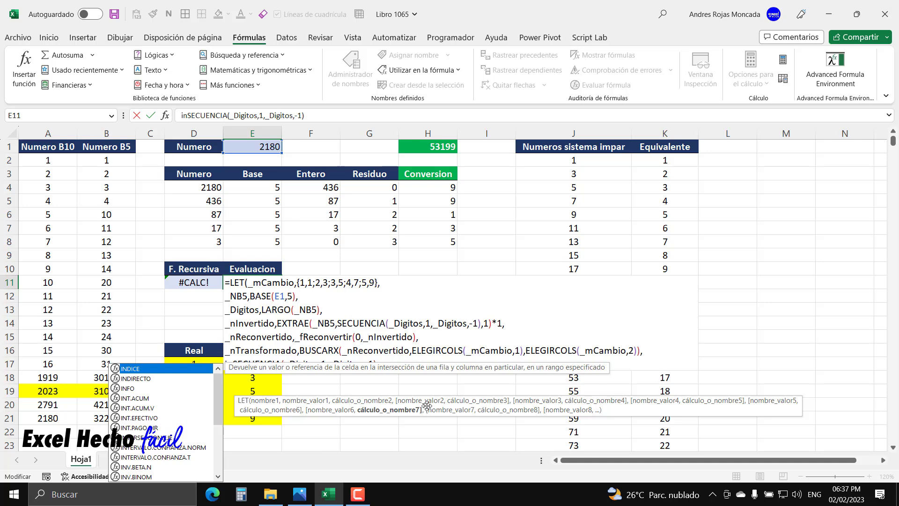
key(Tab)
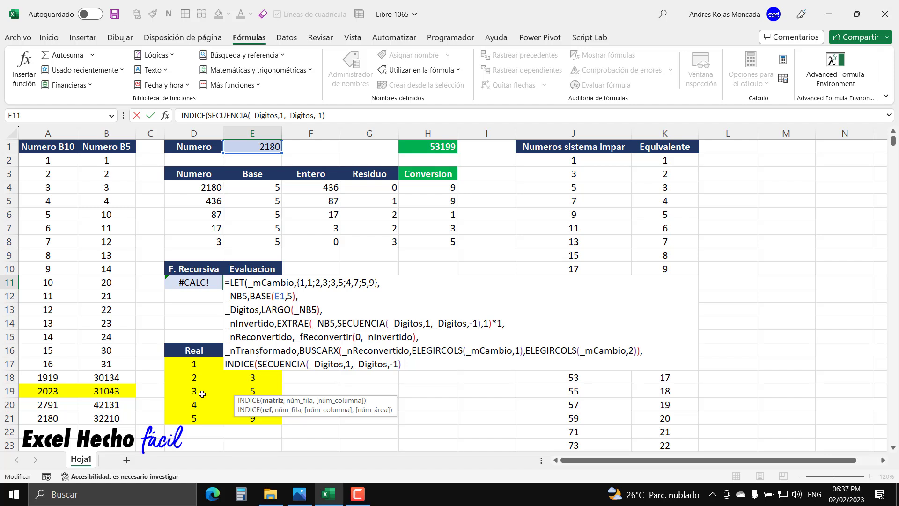
text(_)
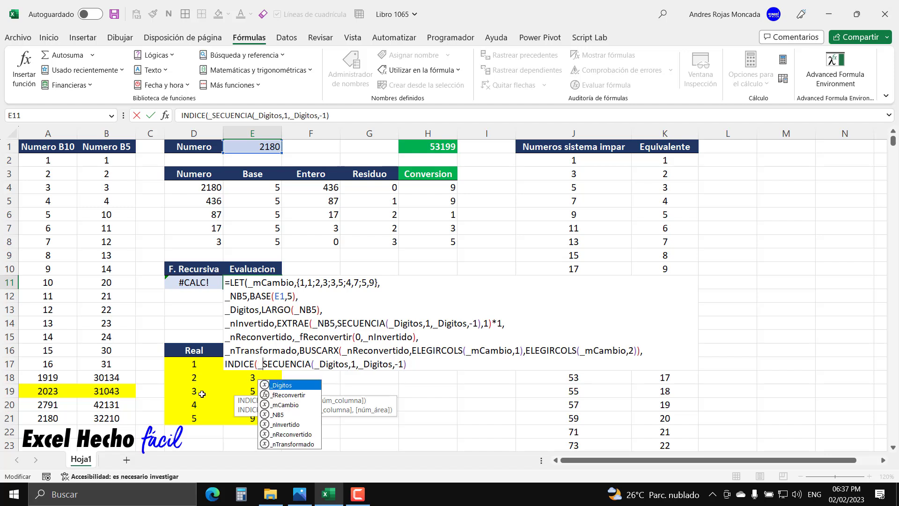
key(Down)
key(Down)
key(Down)
key(Down)
key(Down)
key(Down)
key(Tab)
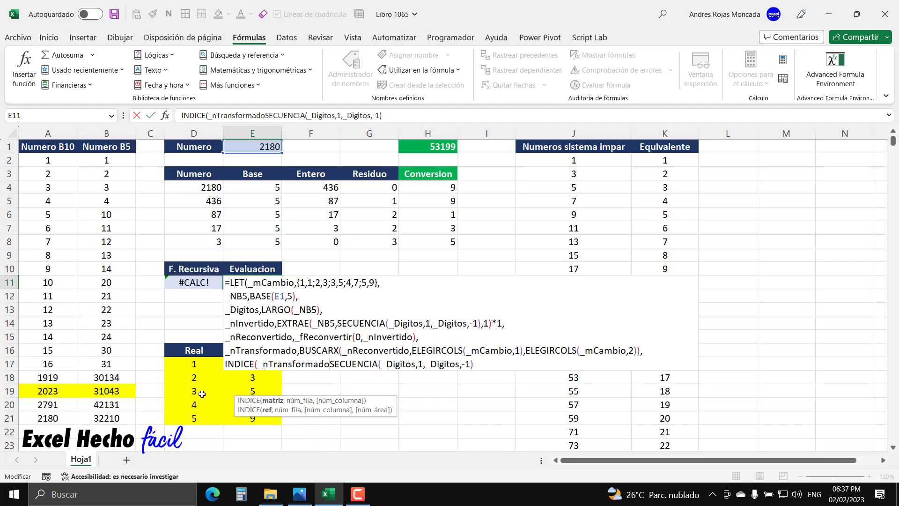
text(,)
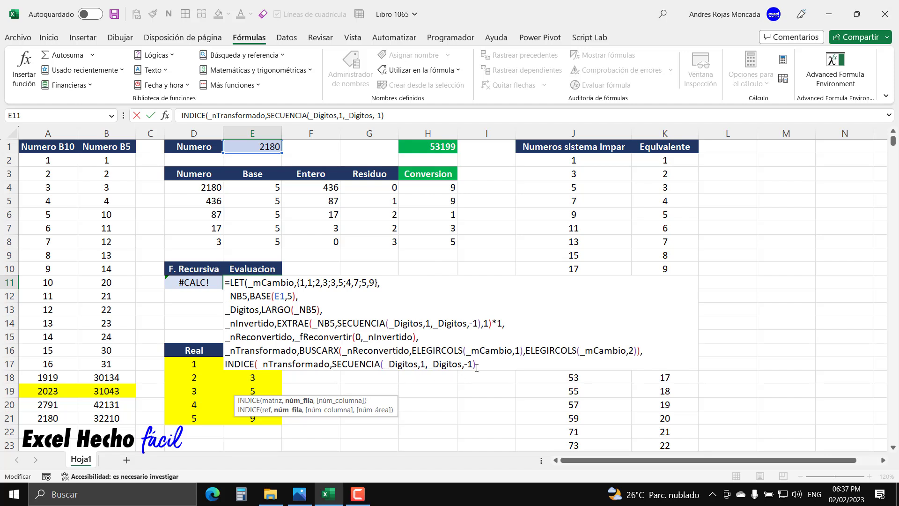
text())
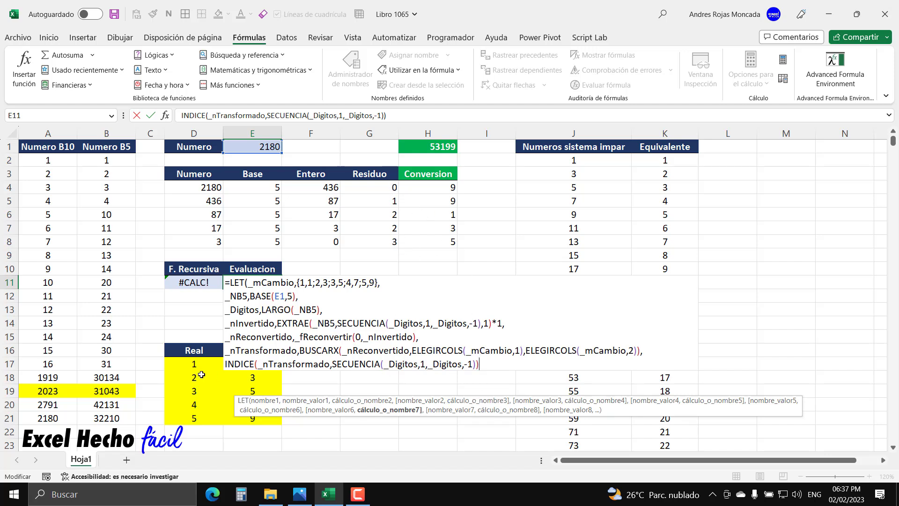
Step: Wrap the INDICE expression in CONCAT, close the LET function and commit the formula in E11
click(226, 365)
text(conca)
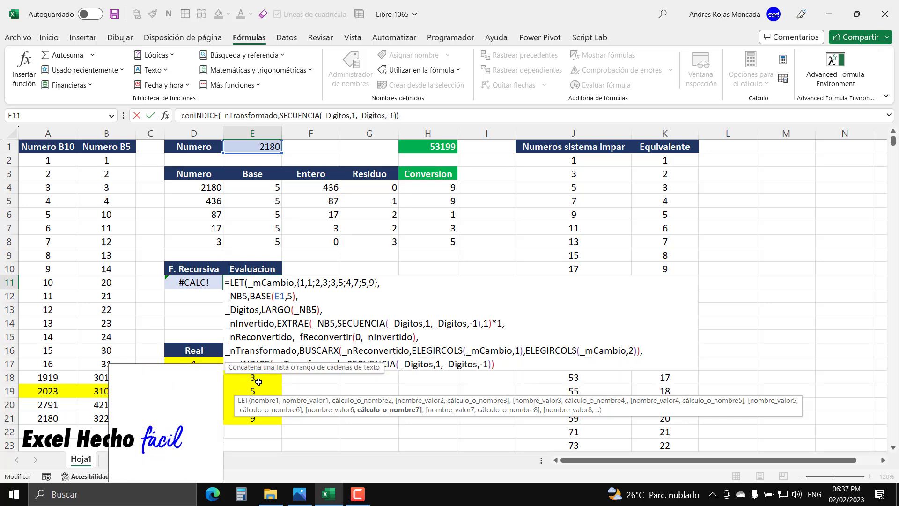
key(Tab)
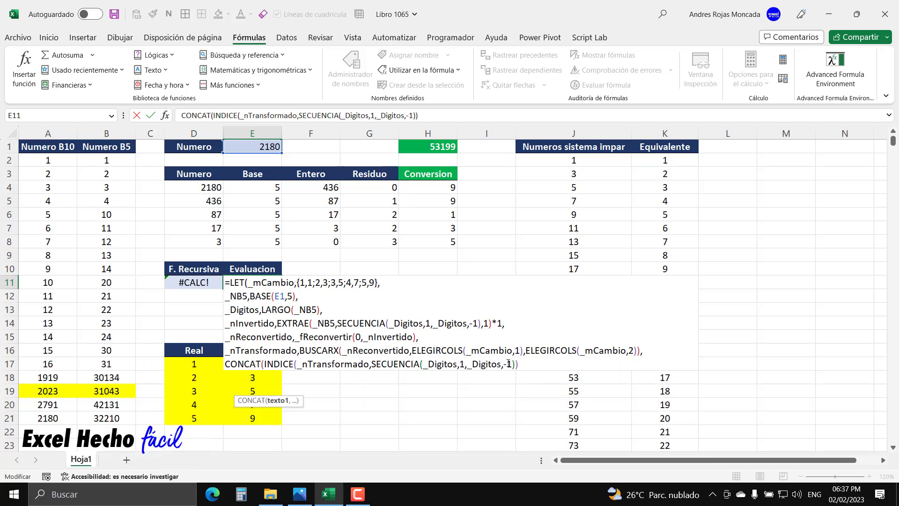
text()))
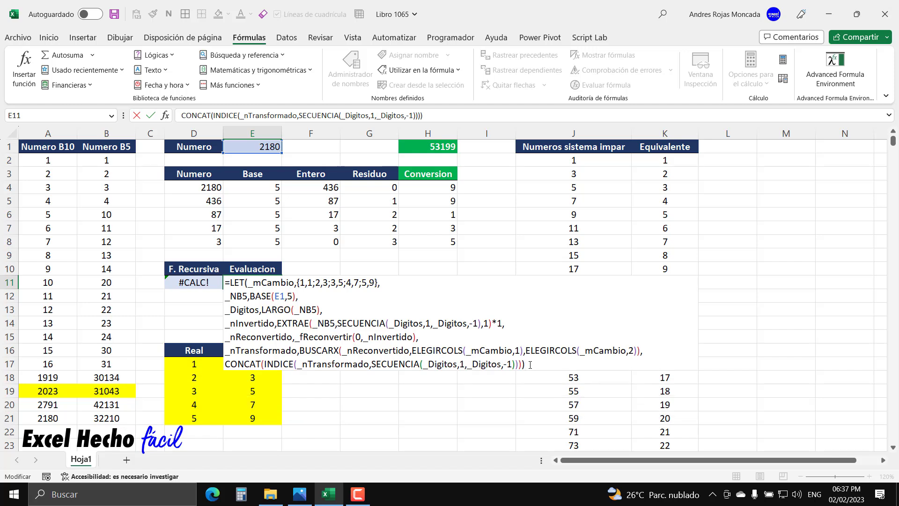
key(Return)
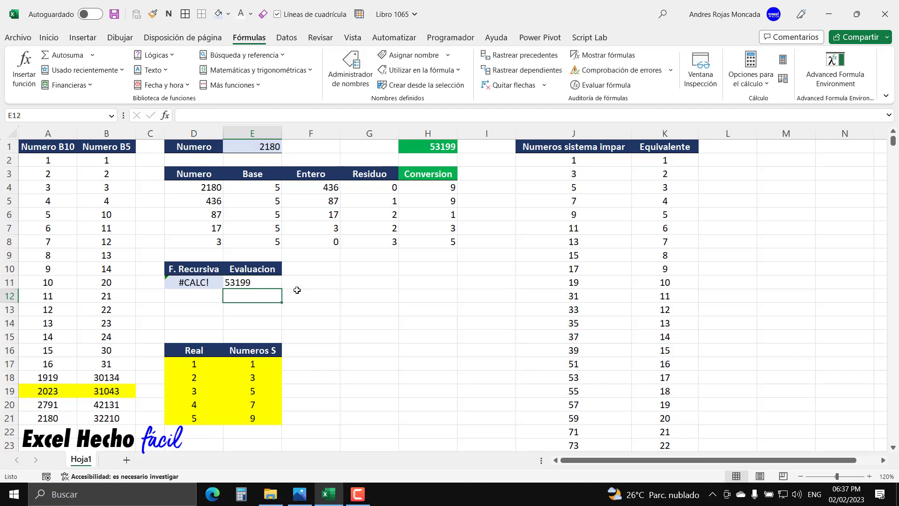
click(272, 280)
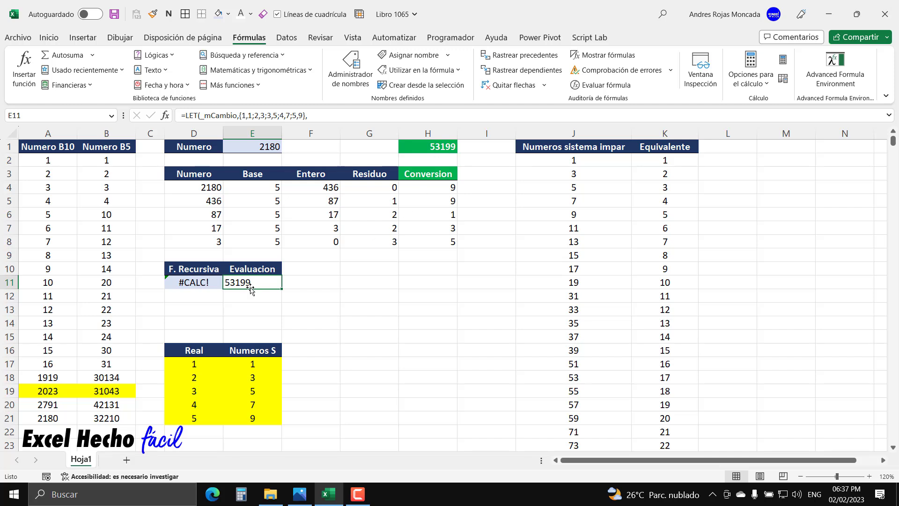
Step: Enter the header Numeros in G16 and copy the header formatting of E16 onto it
click(341, 353)
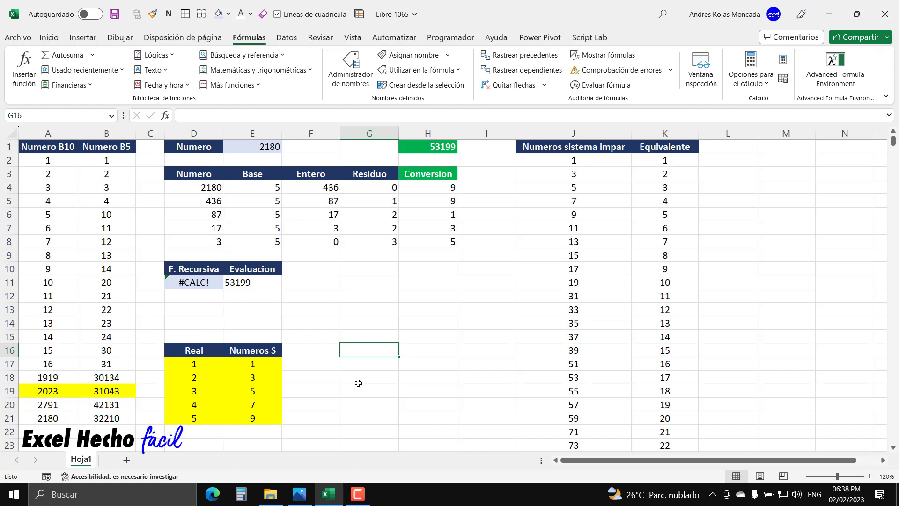
text(Numeros)
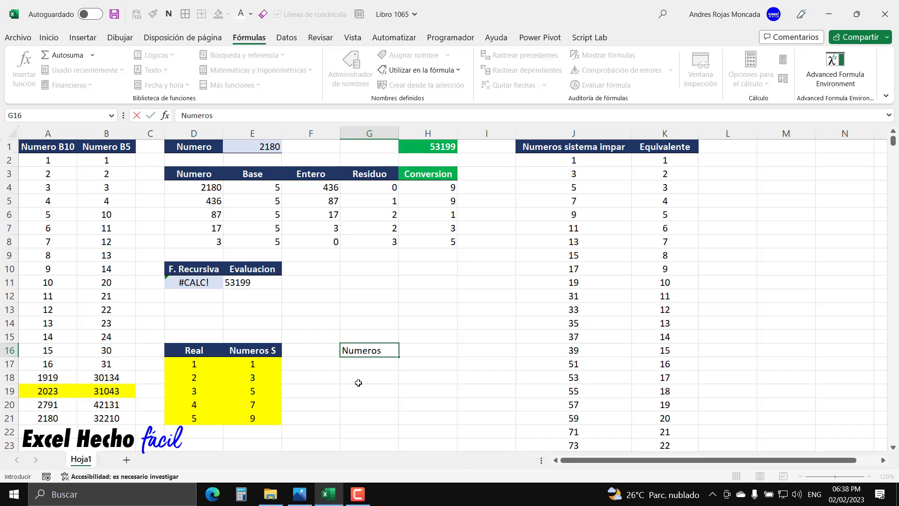
key(Return)
click(274, 351)
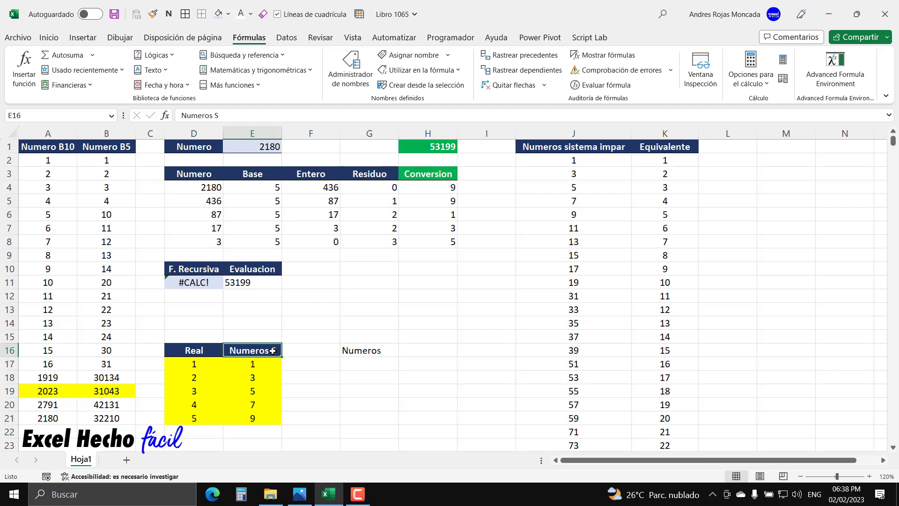
click(153, 14)
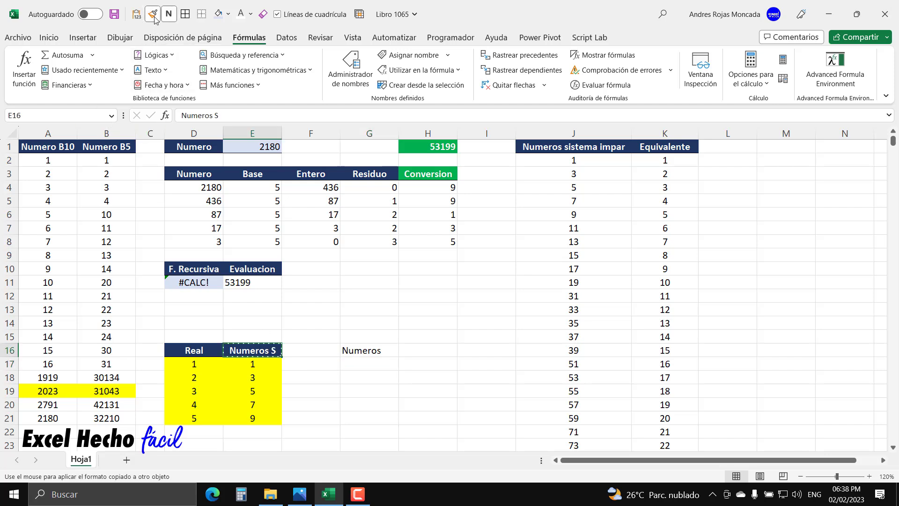
click(350, 350)
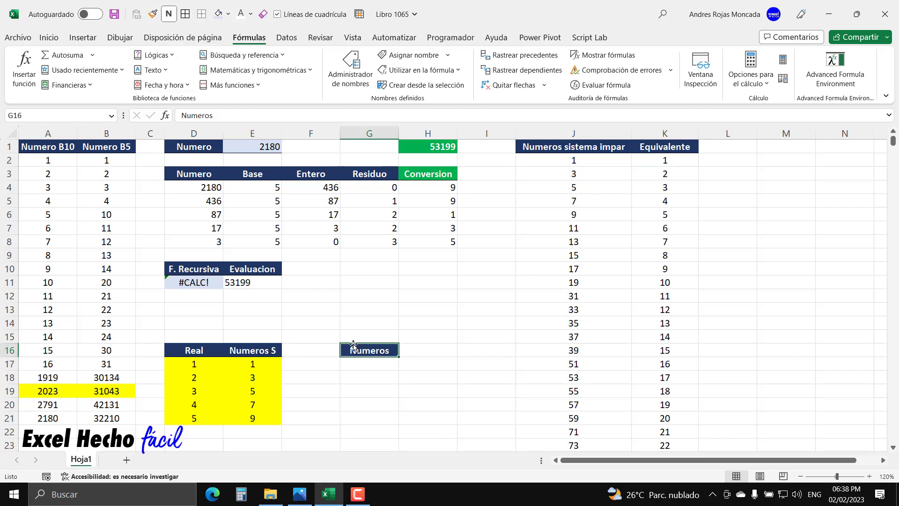
Step: List the numbers 1919, 2023, 2791 and 2180 in G17:G20 under Numeros
click(389, 363)
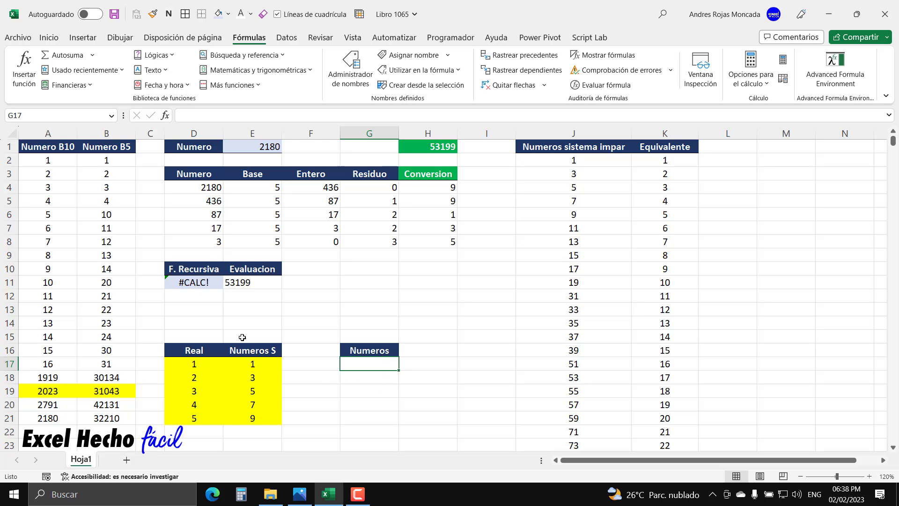
text(1919)
key(Return)
text(2023)
key(Return)
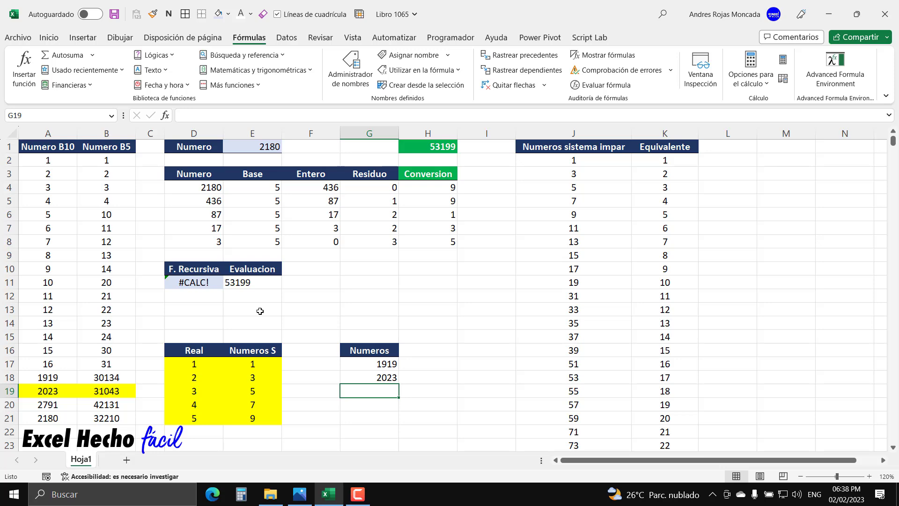
text(2791)
key(Return)
text(2180)
key(Return)
Step: Enter the header Numeros S in H16 beside Numeros
click(434, 354)
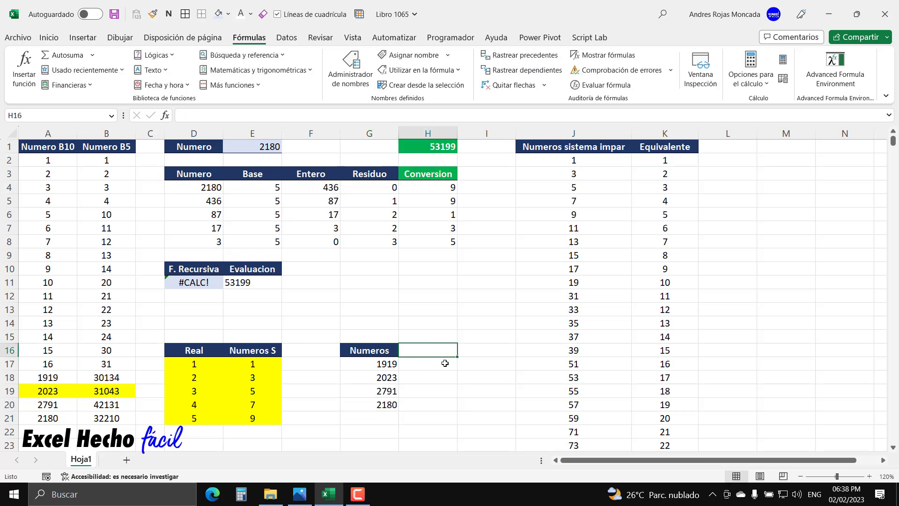
text(Numeros)
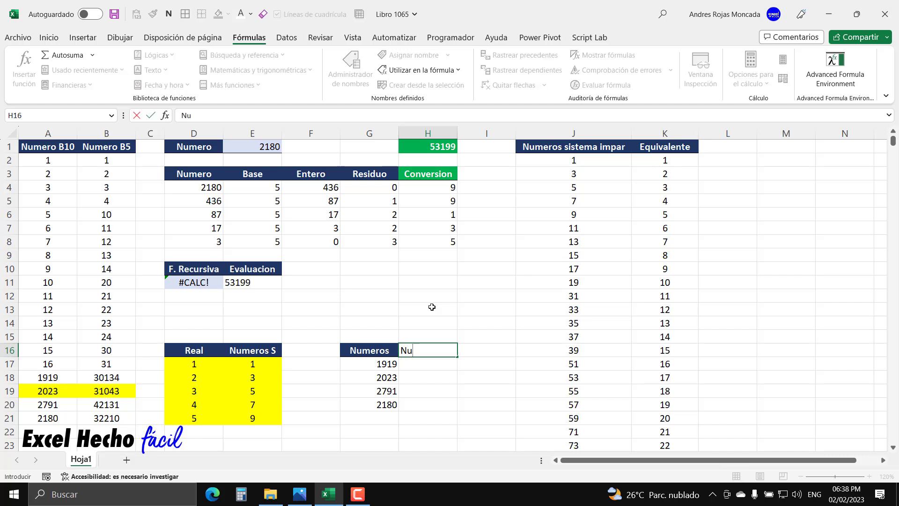
key(BackSpace)
key(BackSpace)
key(BackSpace)
text(ros S)
key(Return)
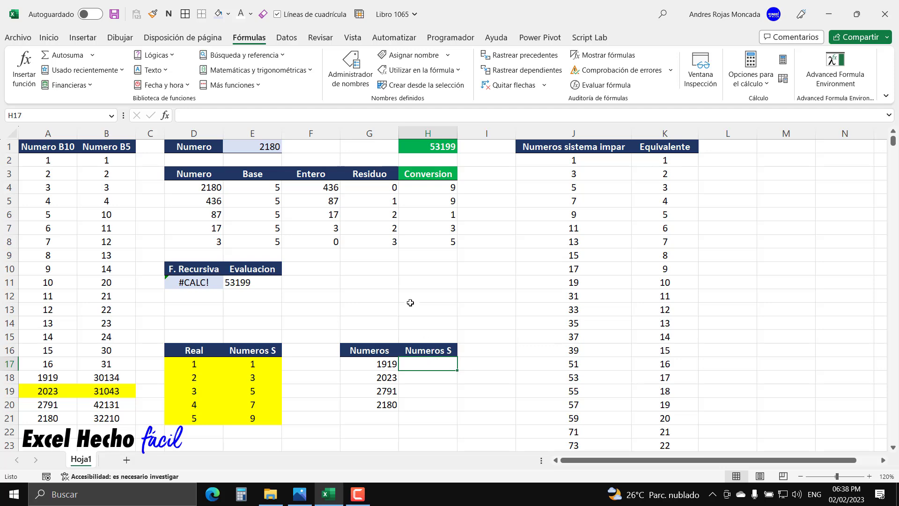
Step: Copy the LET formula from E11 into H17 and change its BASE reference from E1 to G17
double_click(266, 281)
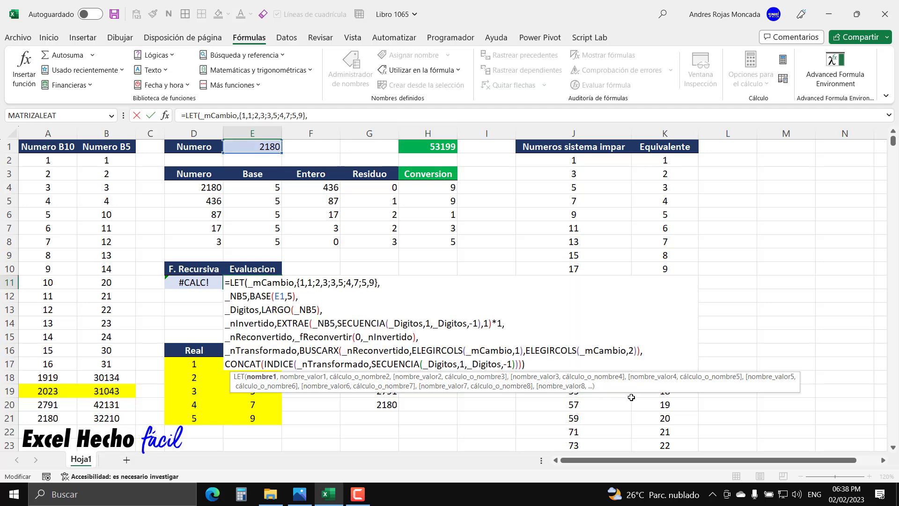
key(ctrl+a)
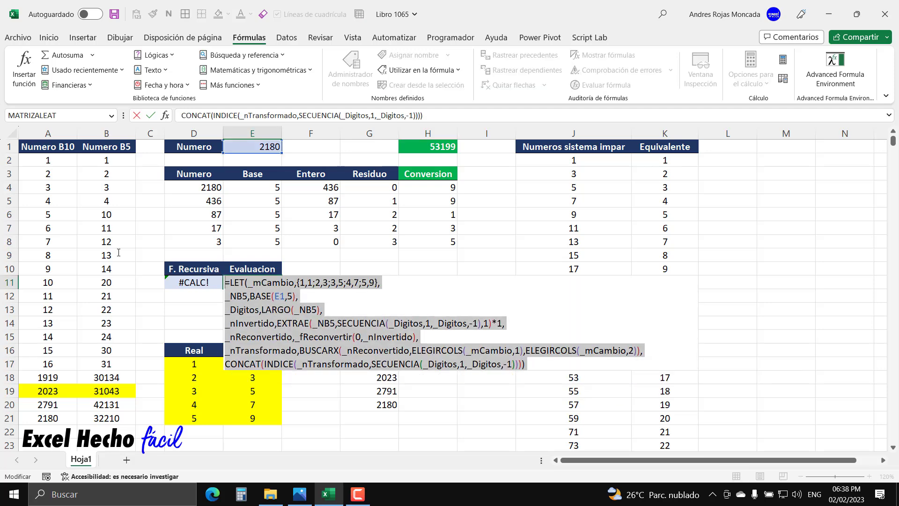
key(Escape)
click(405, 367)
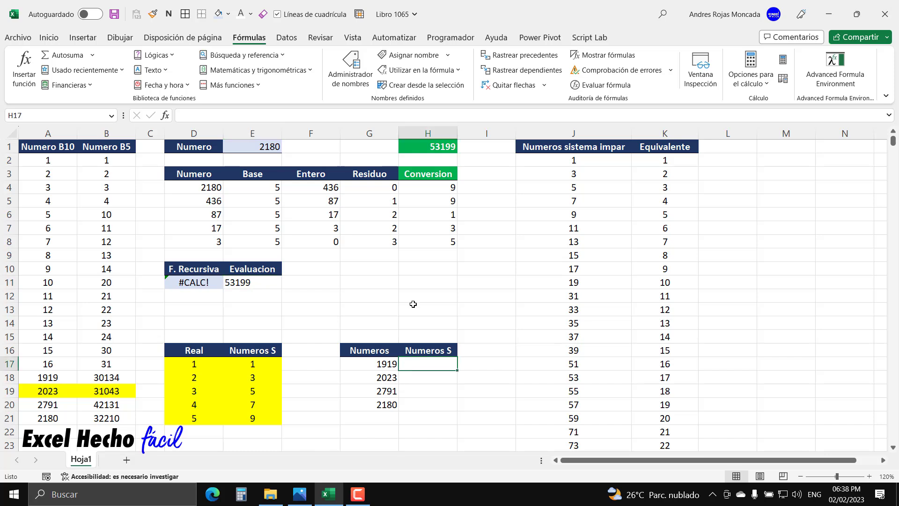
key(F2)
key(ctrl+v)
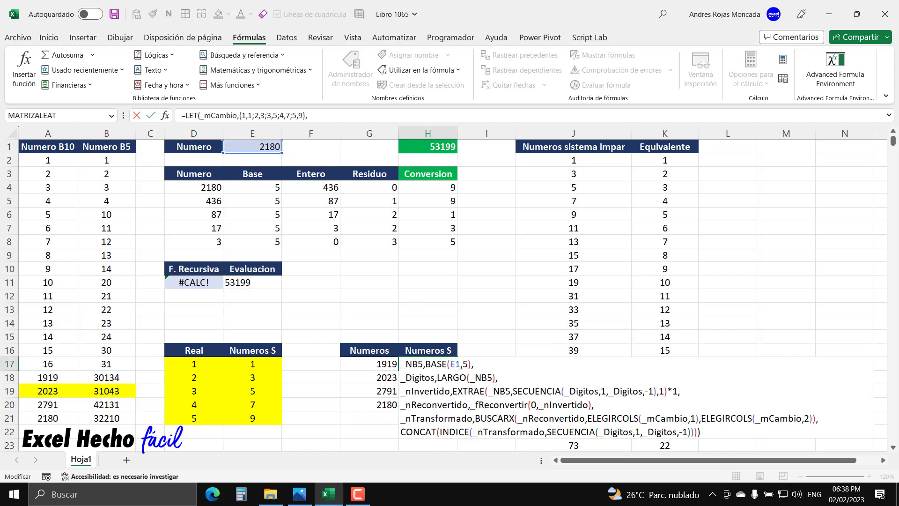
double_click(461, 364)
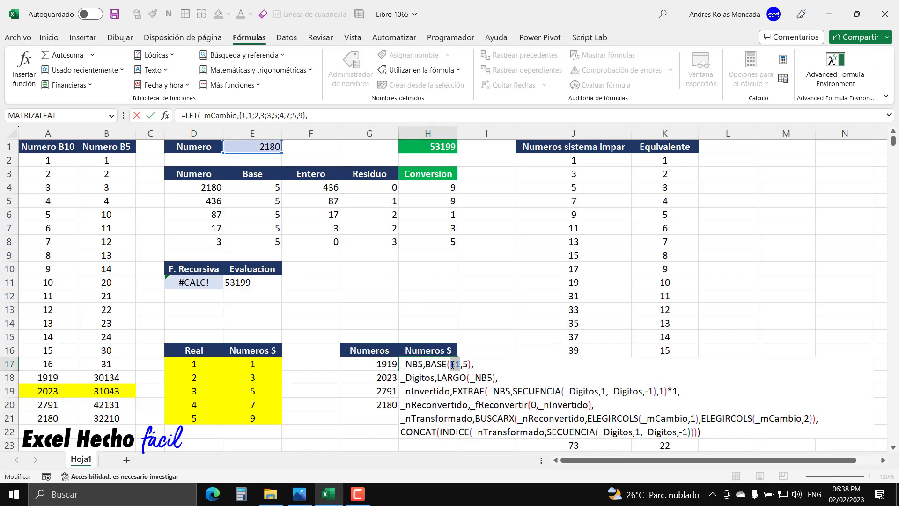
click(389, 363)
key(Return)
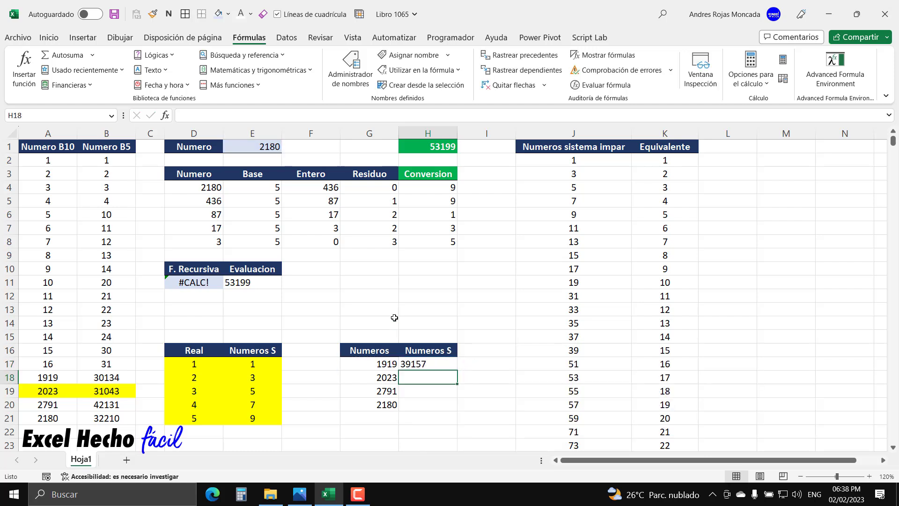
Step: Fill the H17 formula down through H20 and check the converted values
click(430, 366)
drag(459, 372, 460, 411)
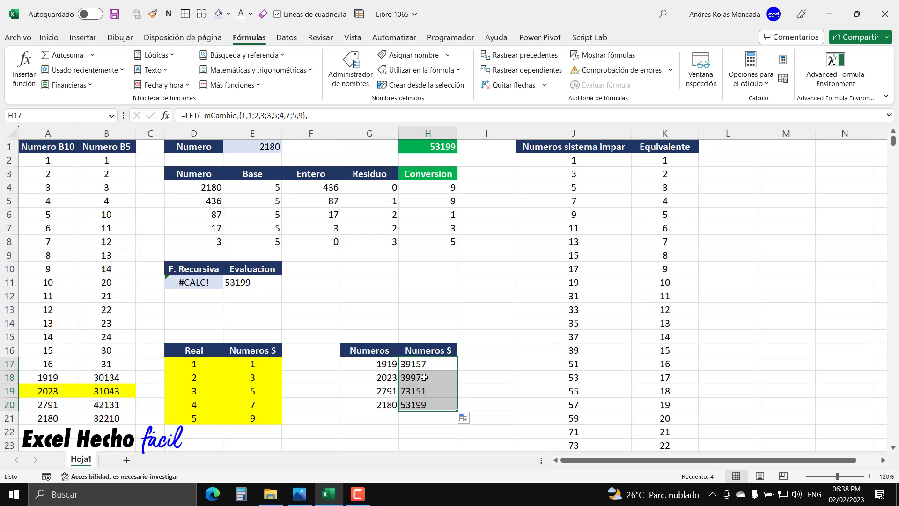
click(424, 375)
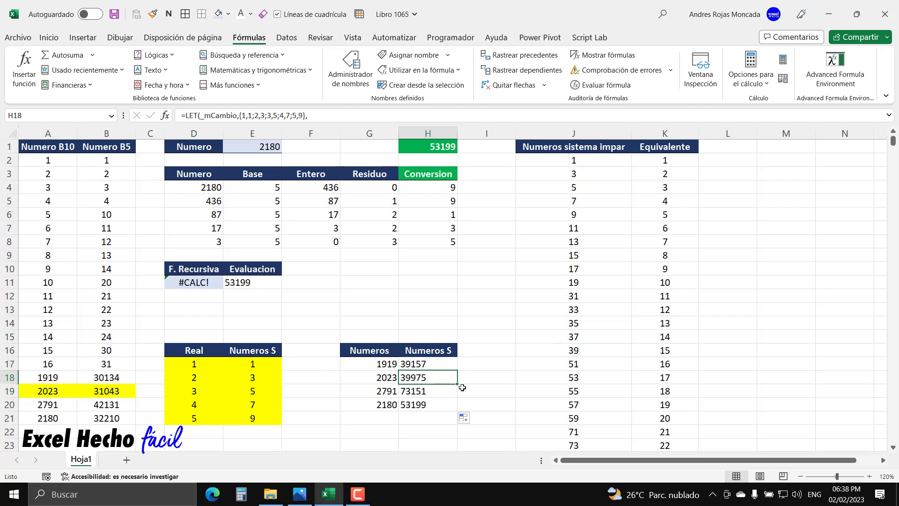
click(435, 390)
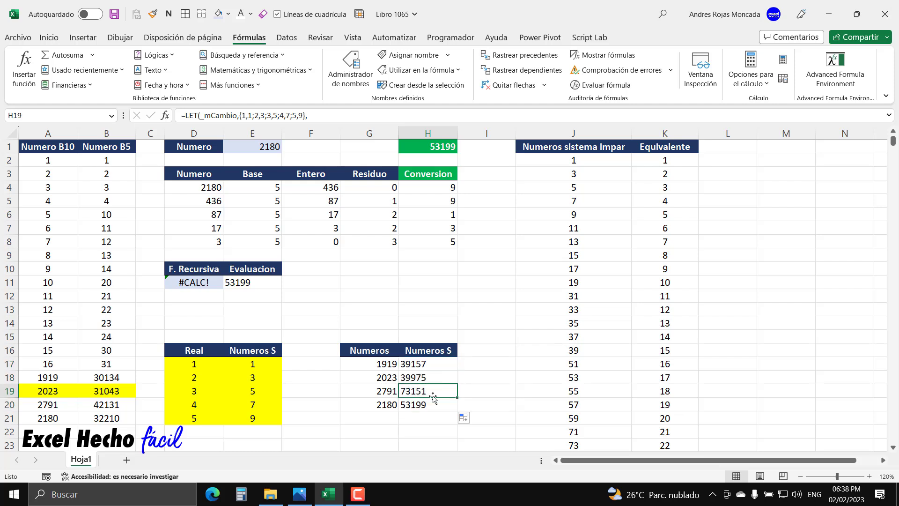
click(431, 405)
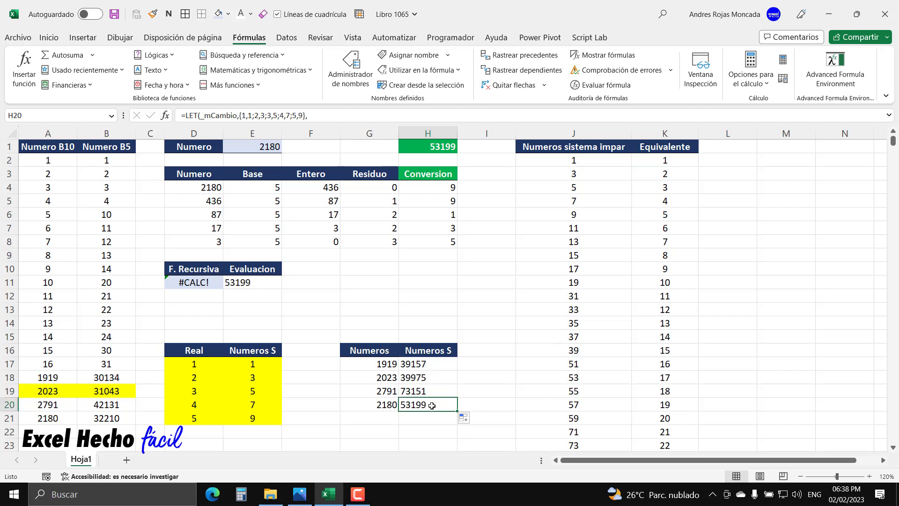
Step: Set the number in E1 to 1919, compare H1 with H17, and enter Bien in I17
click(246, 145)
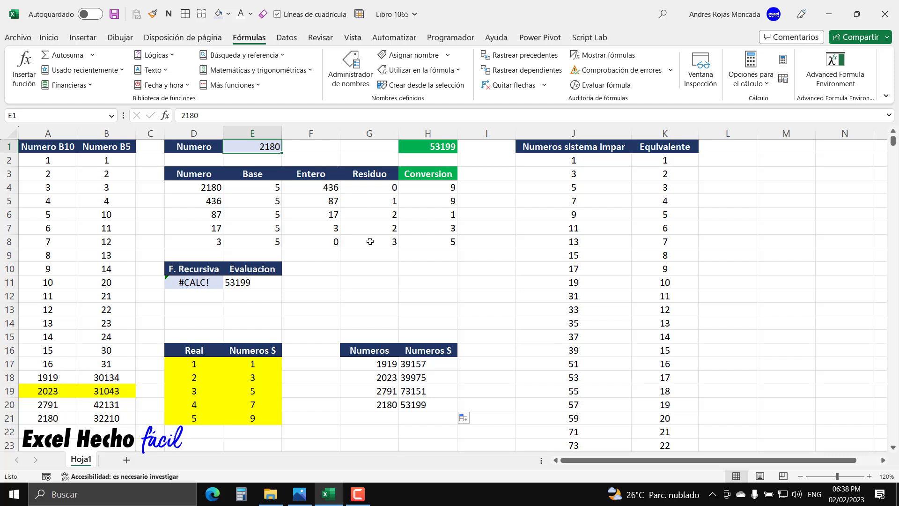
text(1919)
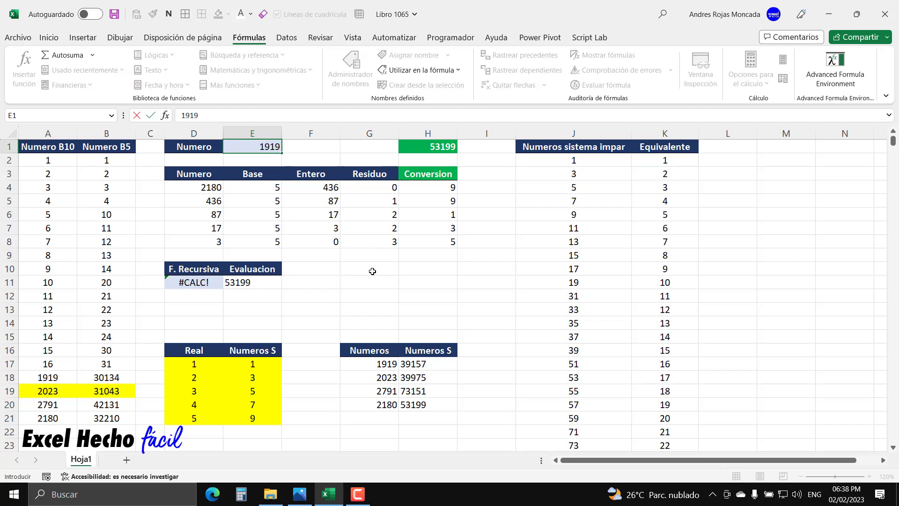
key(Return)
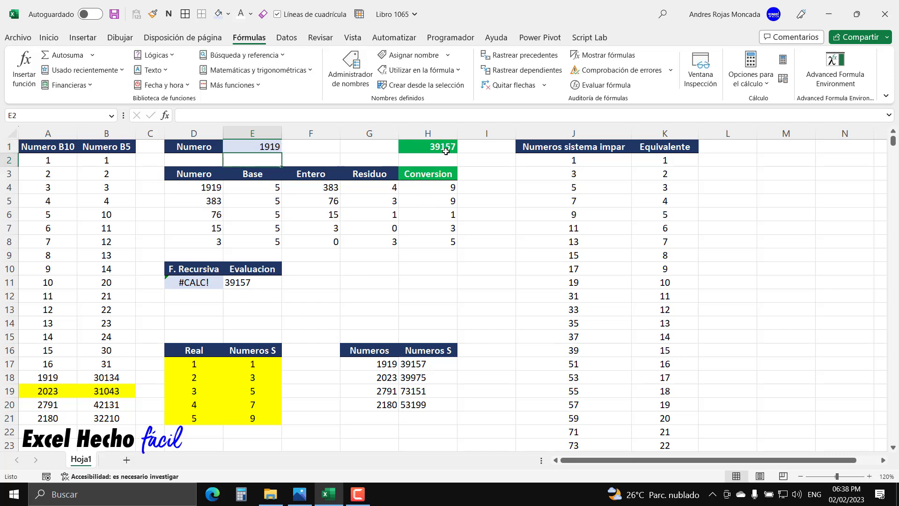
click(406, 368)
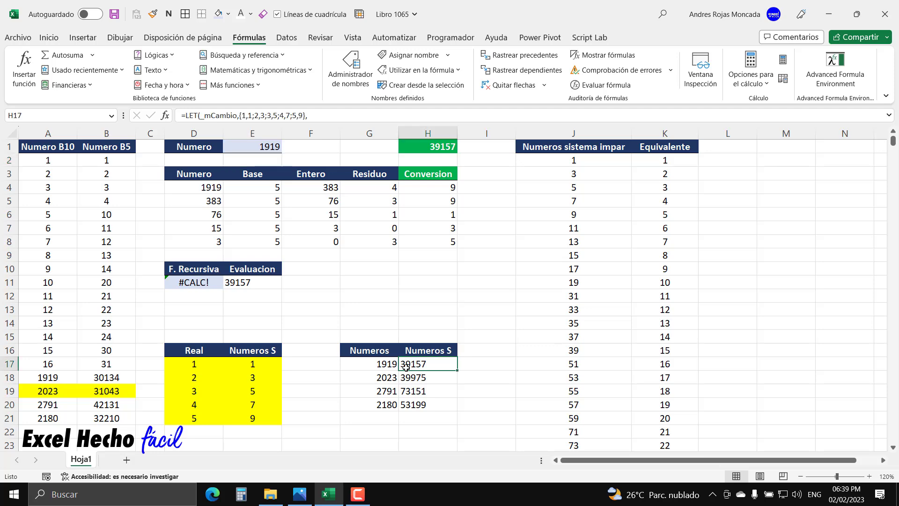
click(463, 366)
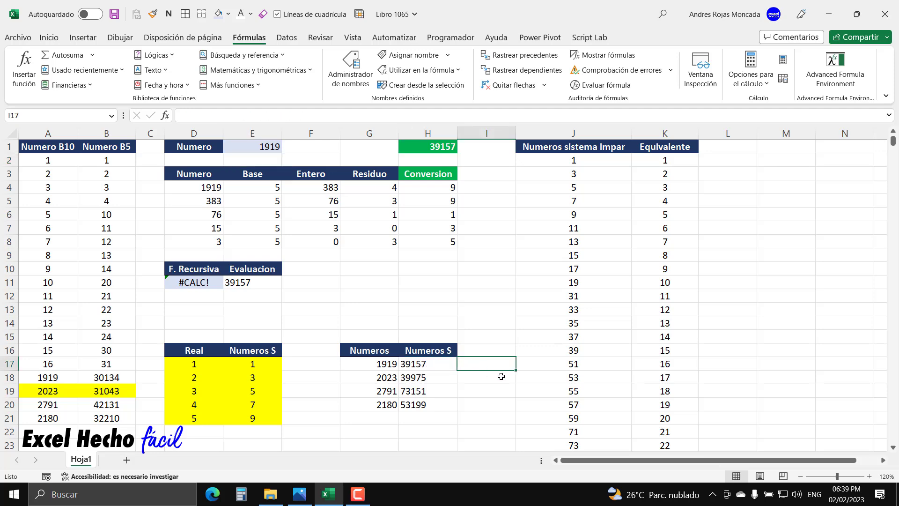
text(Bien)
click(509, 377)
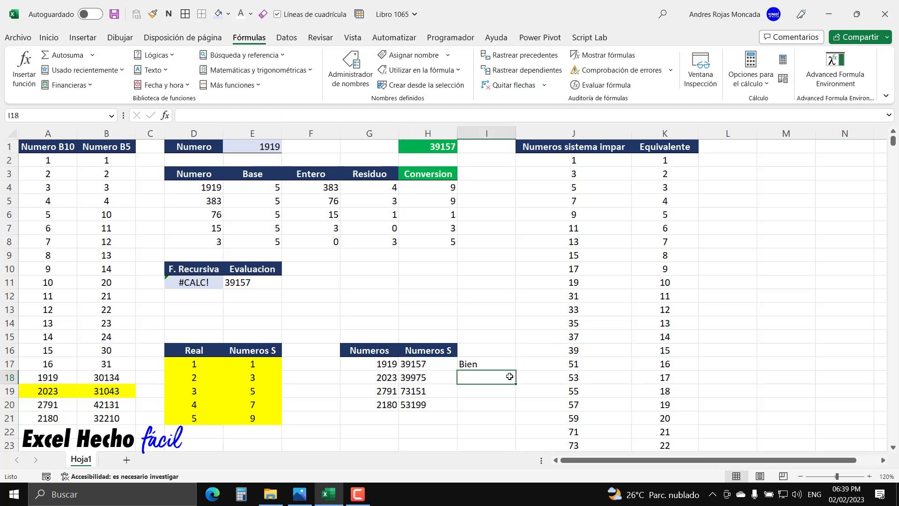
Step: Set the number in E1 to 2023, compare H1 with H18, and enter Bien in I18
click(255, 147)
text(2023)
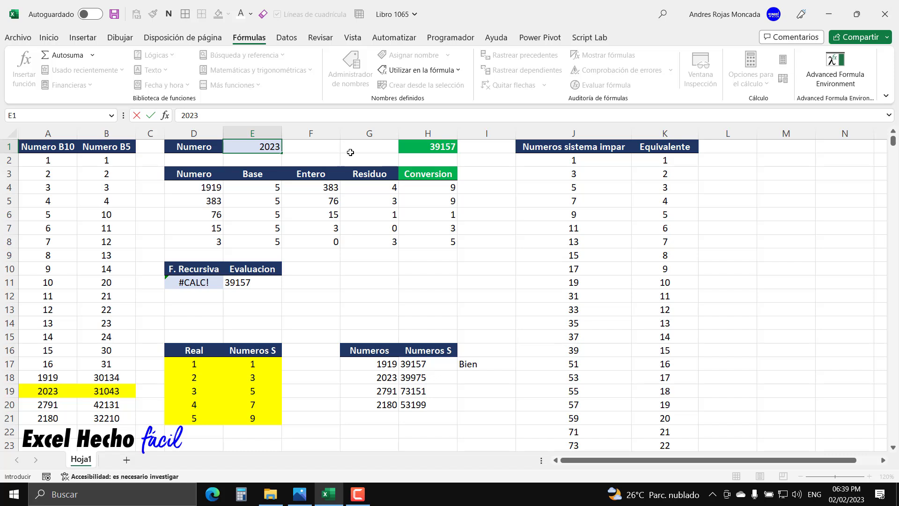
key(Return)
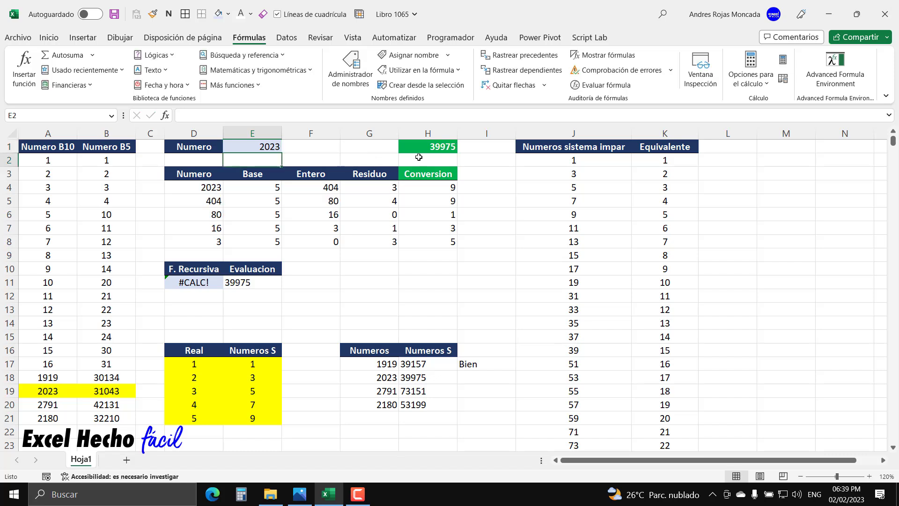
click(457, 377)
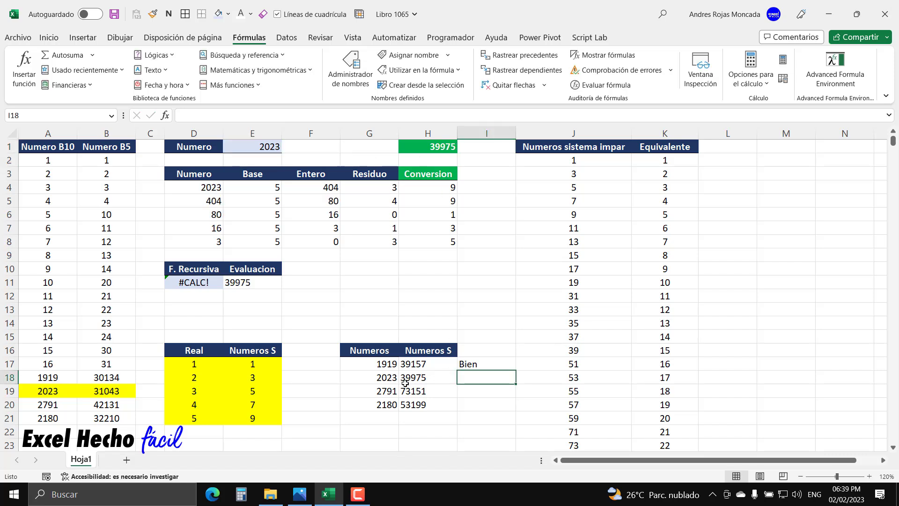
text(Bien)
key(Return)
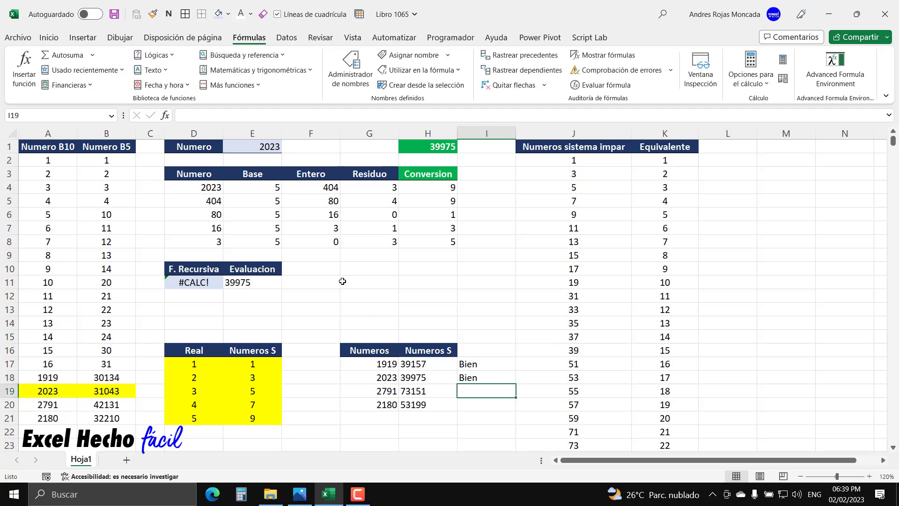
Step: Set the number in E1 to 2791, compare H1 with H19, and enter Bien in I19
click(238, 150)
text(2791)
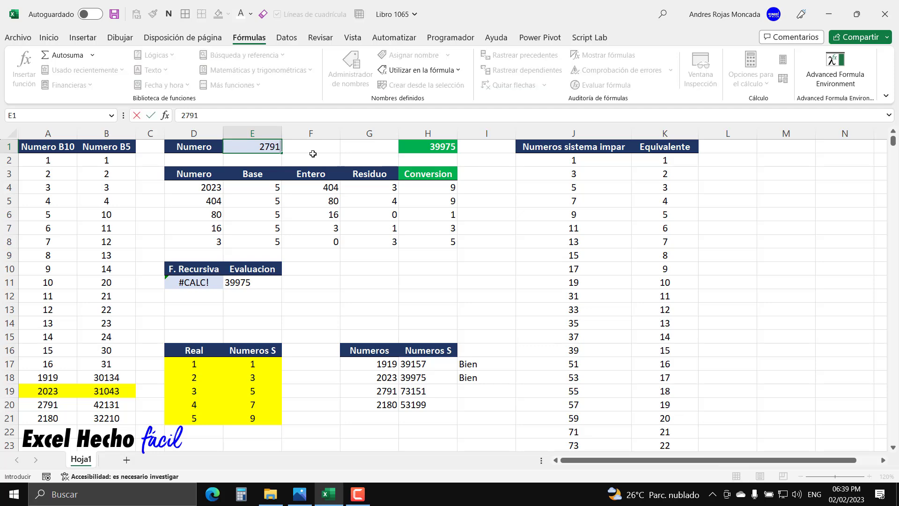
key(Return)
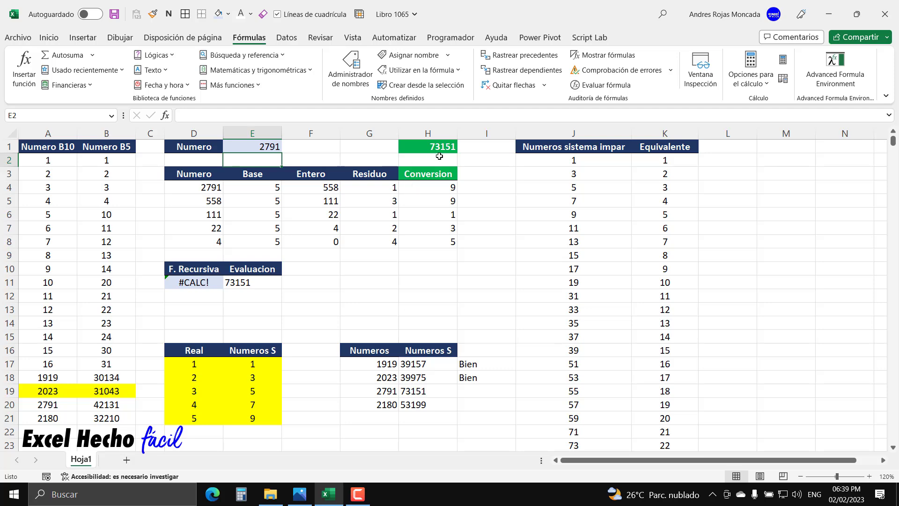
click(467, 390)
text(Bien)
key(Return)
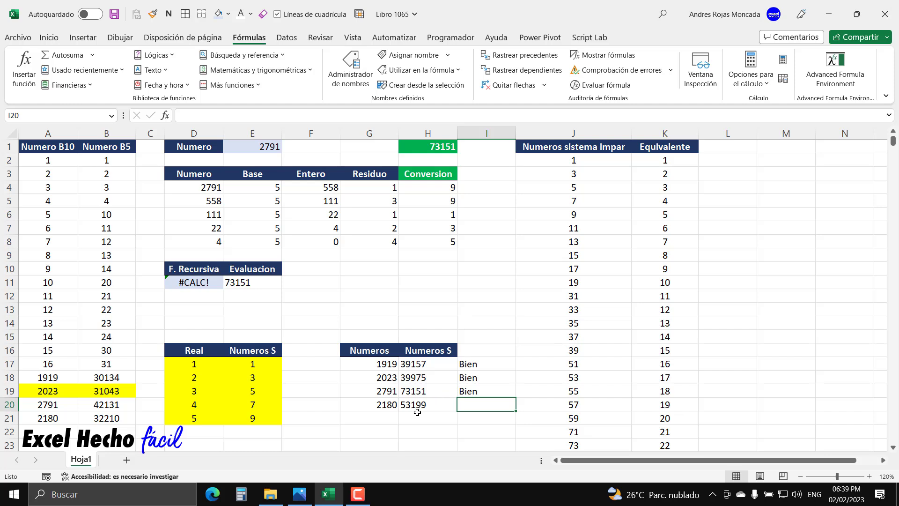
Step: Set the number in E1 to 2180, compare H1 with H20, and enter Bien in I20
click(249, 147)
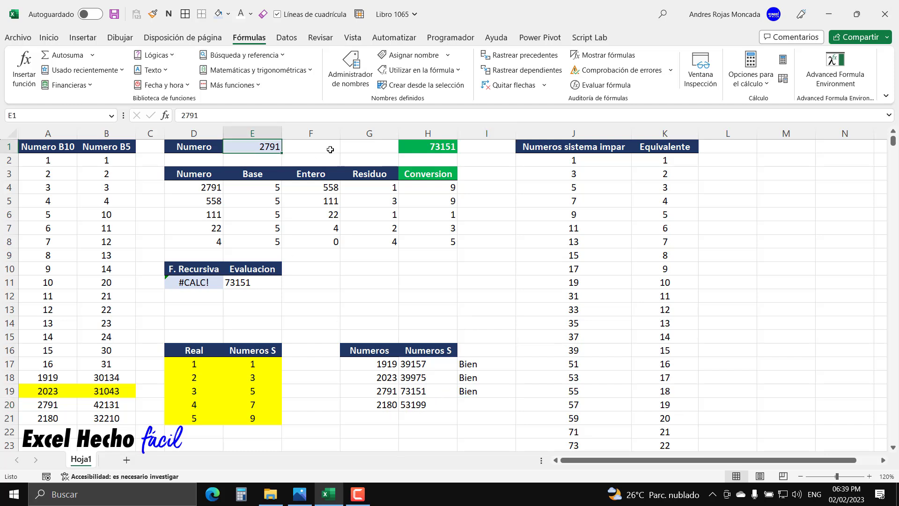
text(2180)
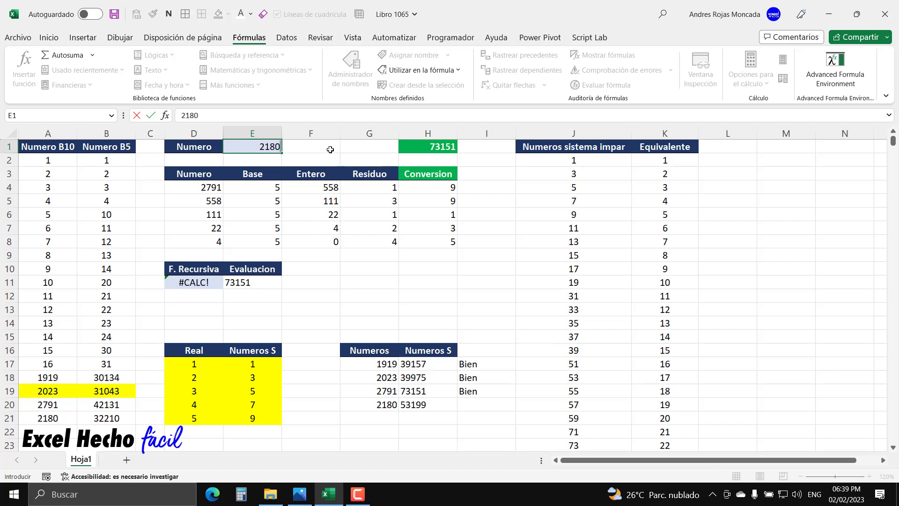
key(Return)
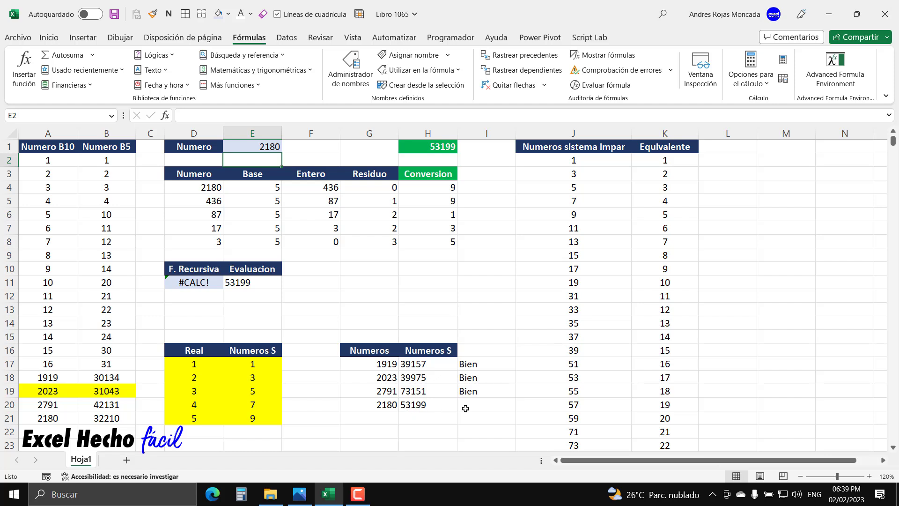
click(469, 407)
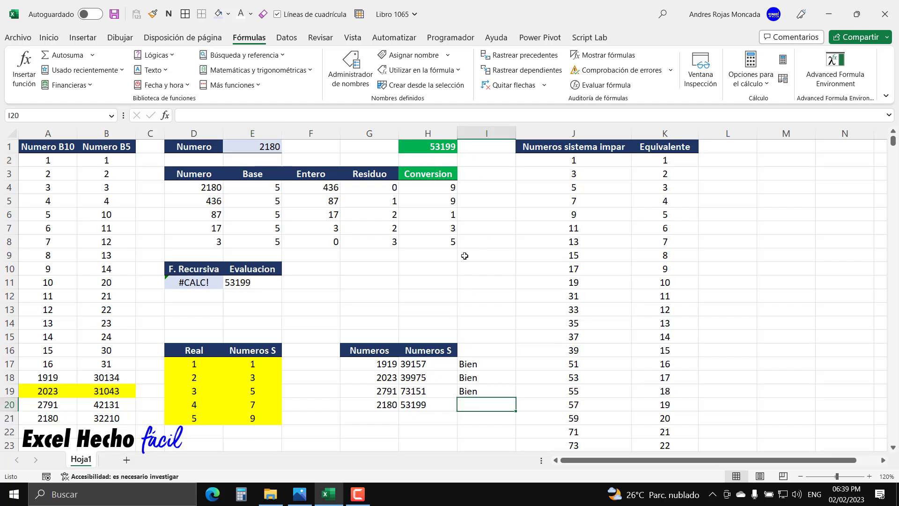
text(Bien)
key(Return)
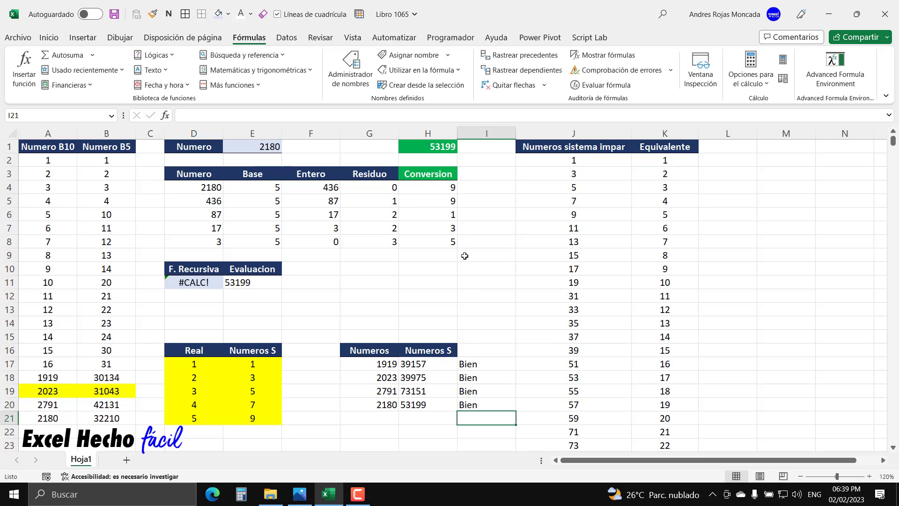
Step: Review the recursive LAMBDA formula in D11 and the LET formula in E11
click(171, 284)
key(F2)
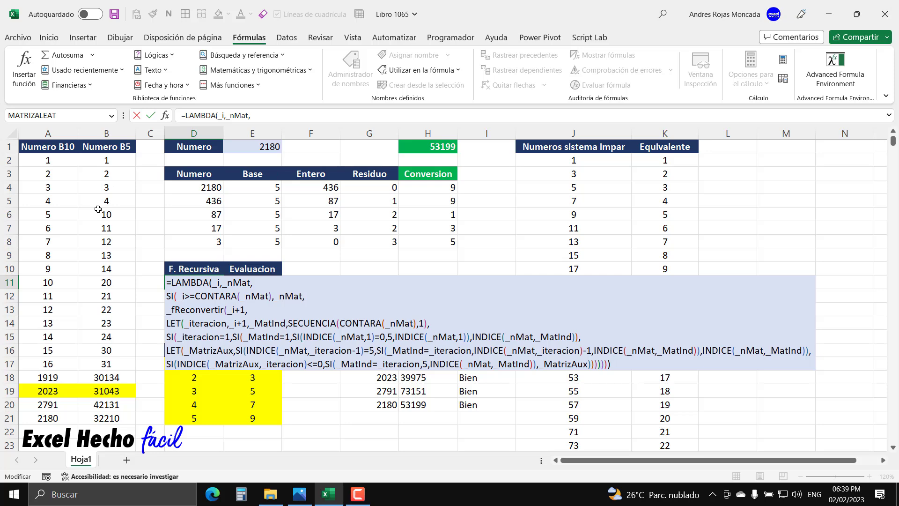
key(Return)
click(269, 285)
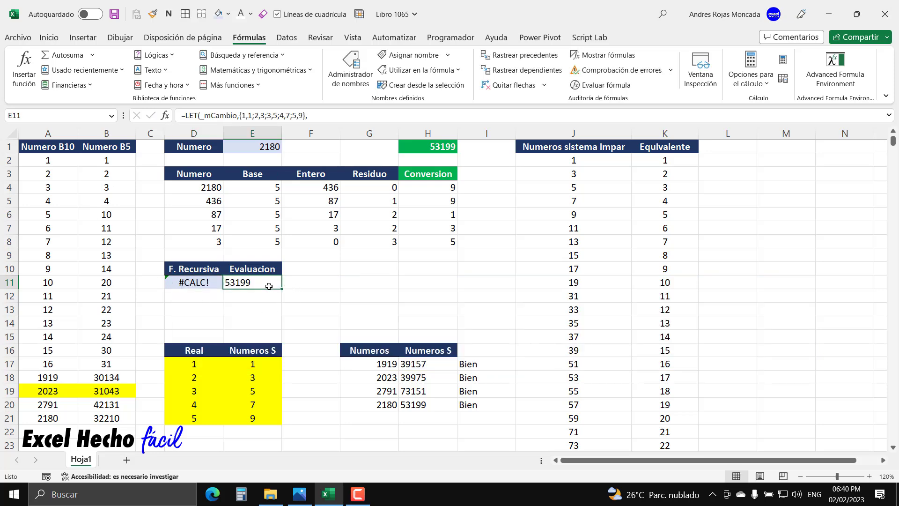
double_click(269, 285)
key(ctrl+Return)
Step: Multiply the CONCAT result by 1 in H17's LET formula to make it numeric, and fill the formula down to H20
drag(419, 370, 418, 406)
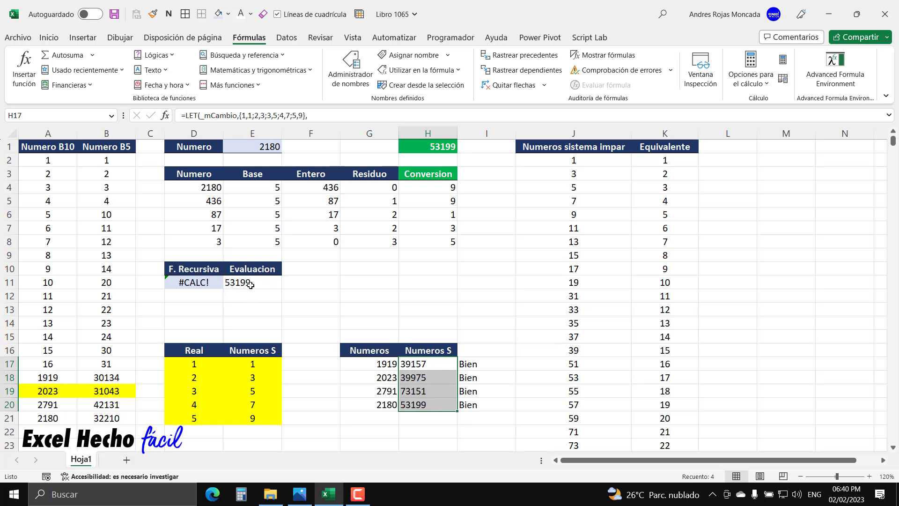
double_click(439, 368)
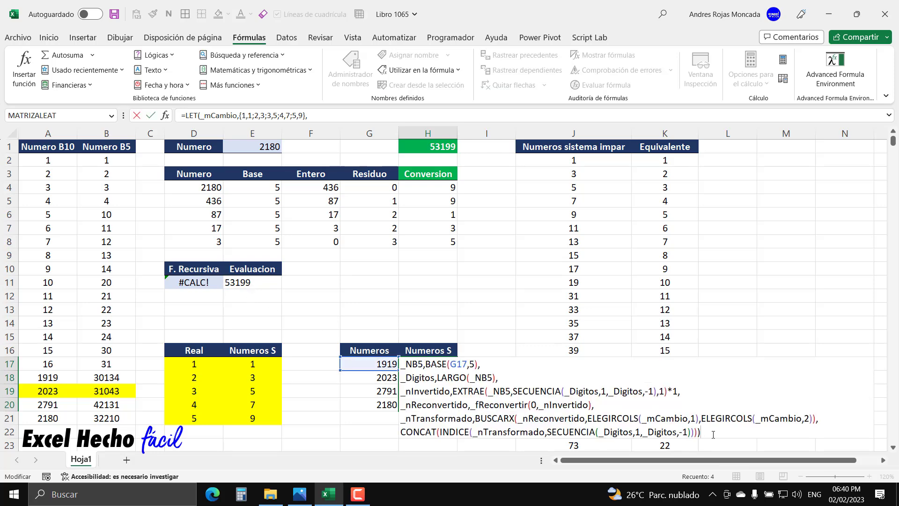
click(403, 433)
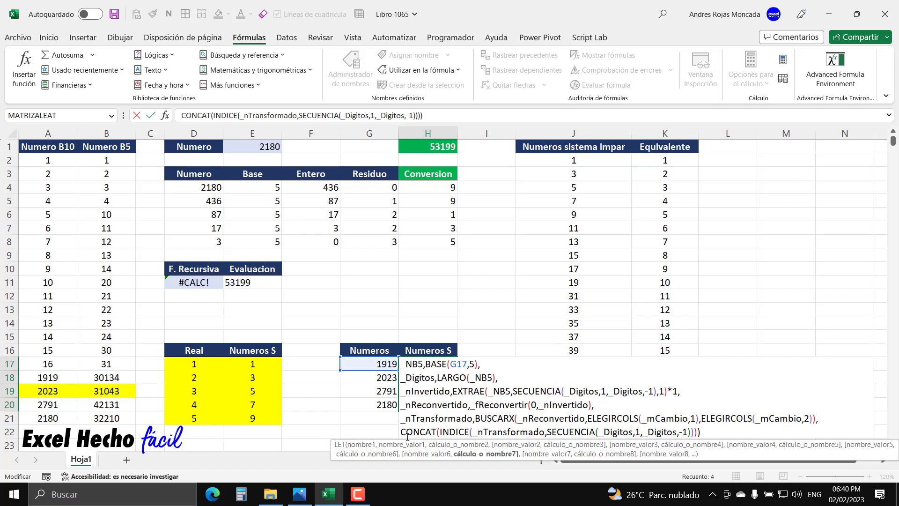
click(498, 455)
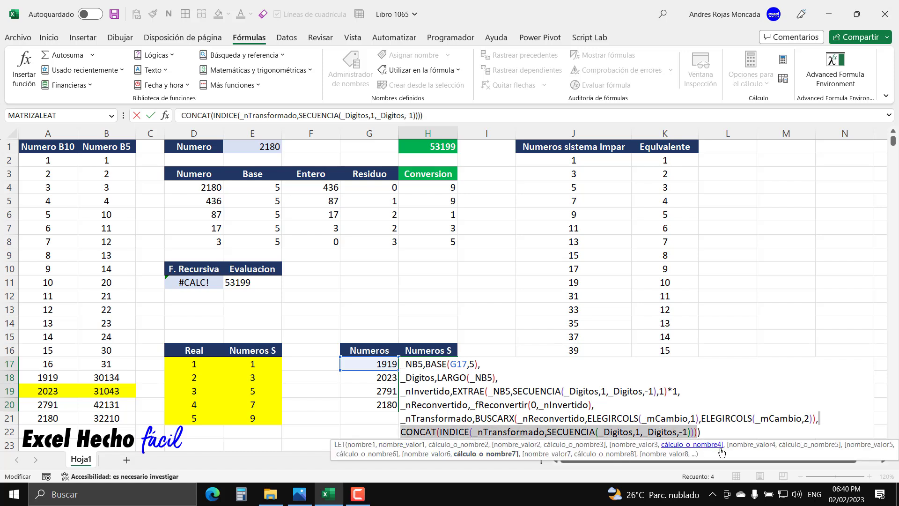
click(698, 433)
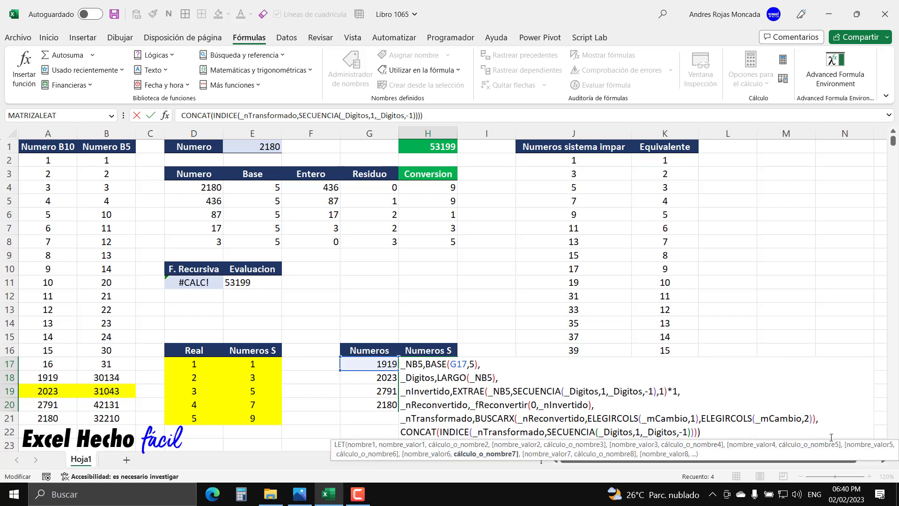
key(Return)
click(440, 365)
drag(457, 371, 459, 412)
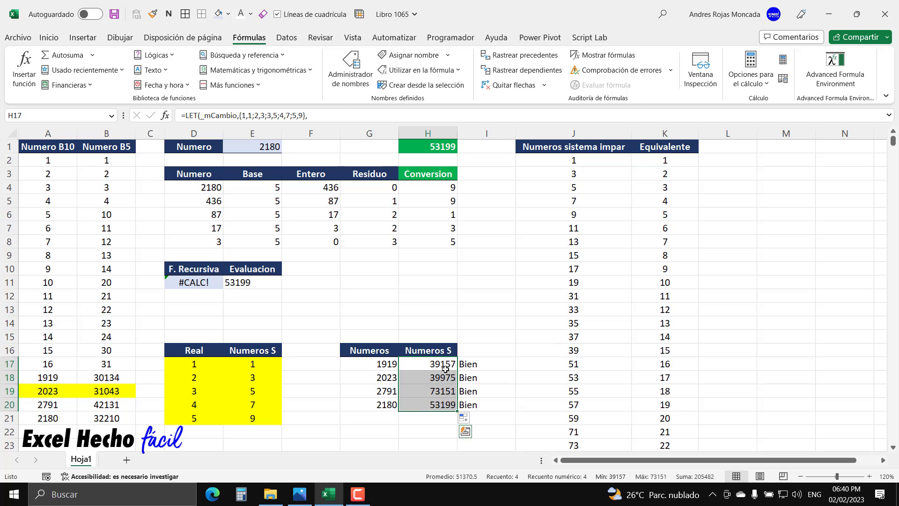
Step: Multiply the CONCAT result by 1 in E11's LET formula so the evaluation returns a number
click(232, 281)
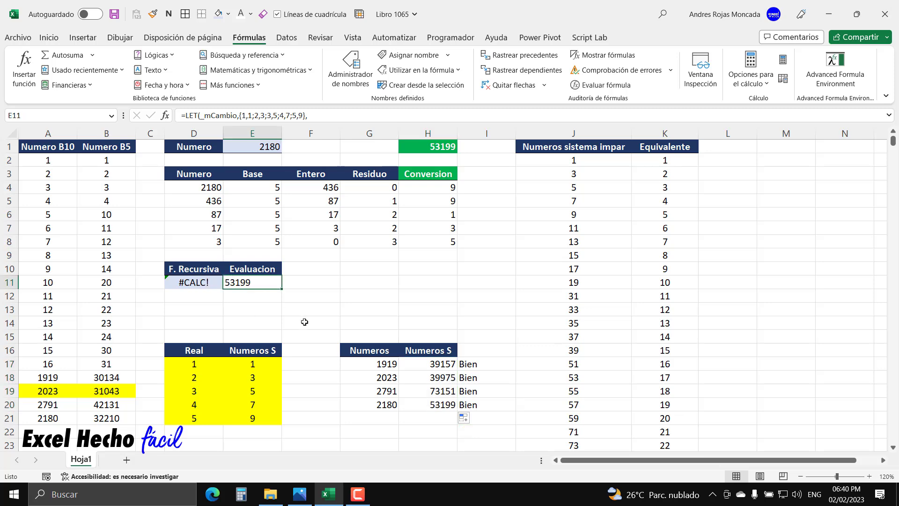
key(F2)
click(263, 369)
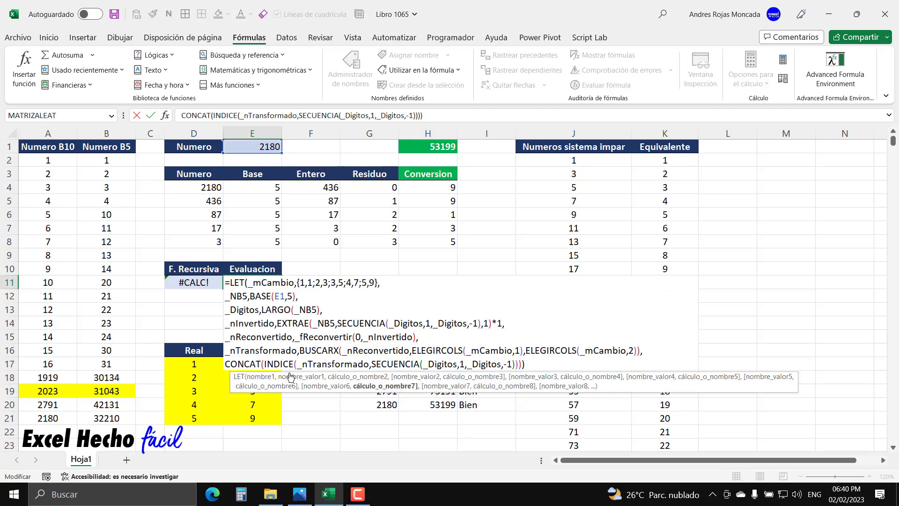
click(403, 386)
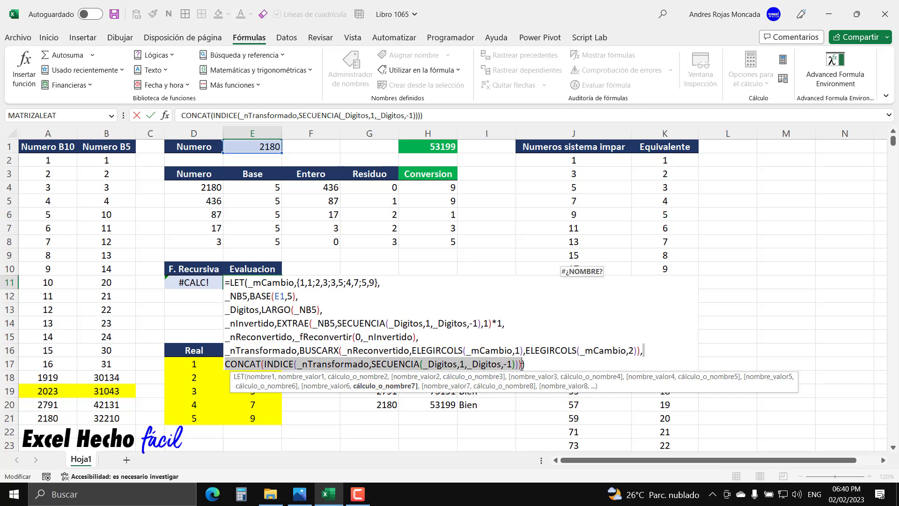
click(522, 364)
text())
key(Return)
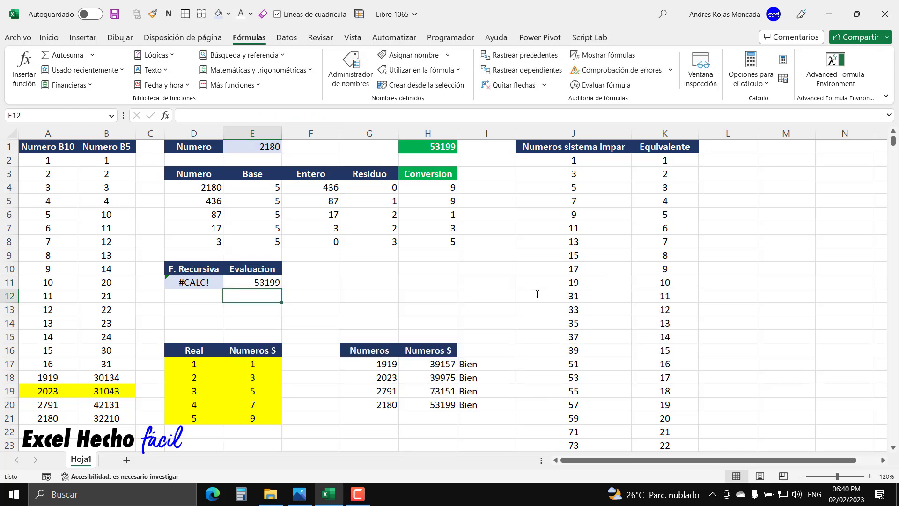
click(242, 283)
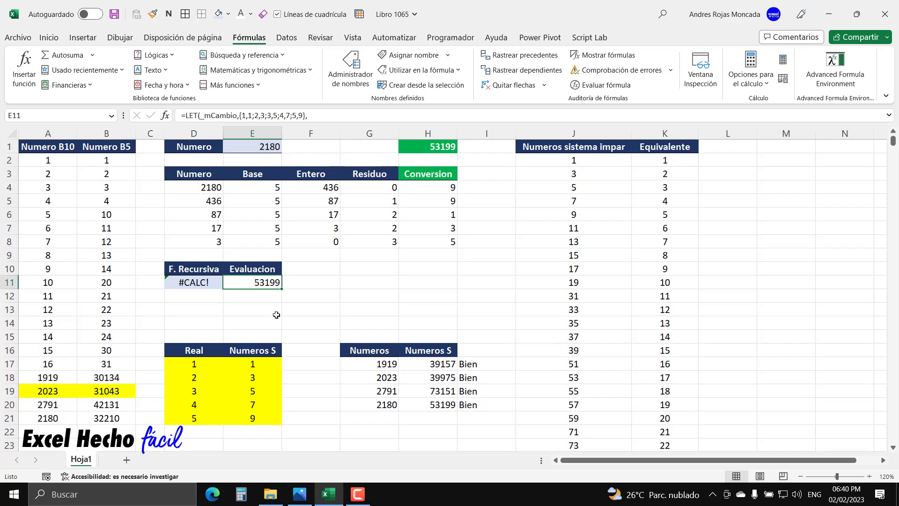
Step: Switch to the Pregunta.png image to reread the Senària problem statement, and return to the Excel workbook
click(298, 493)
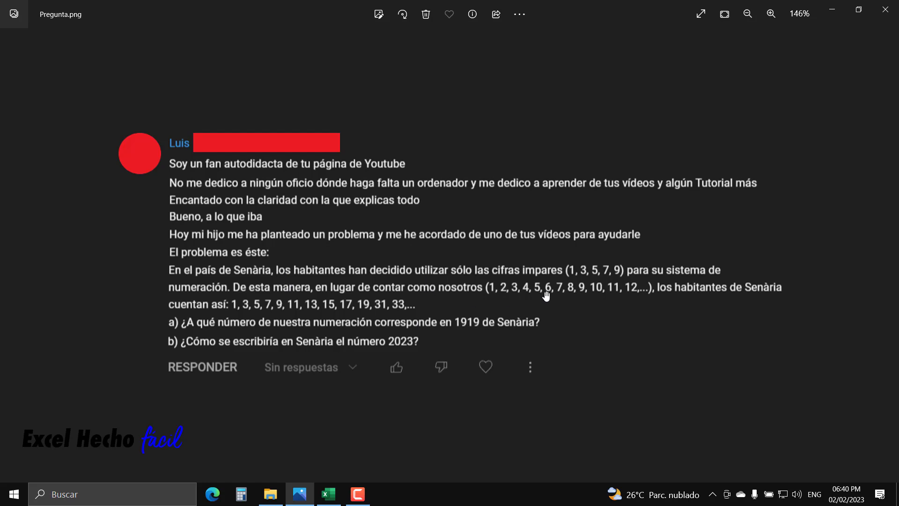
click(329, 494)
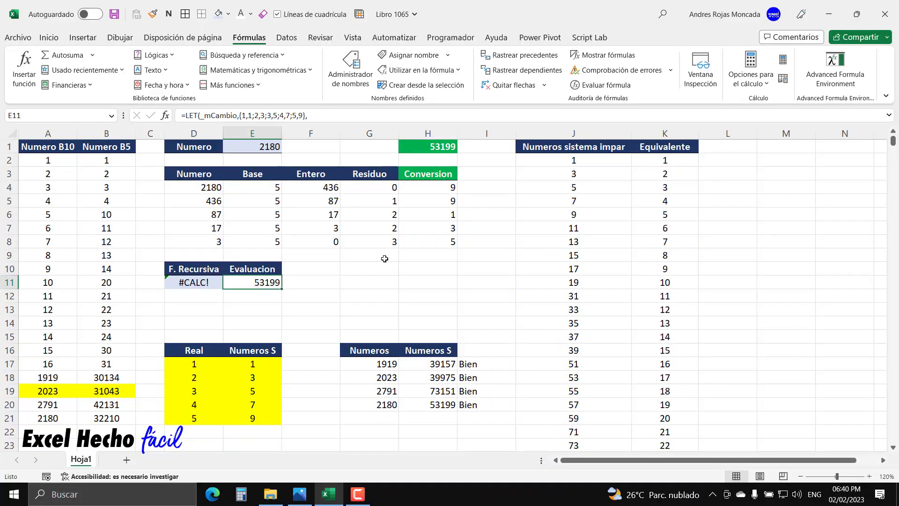
click(193, 315)
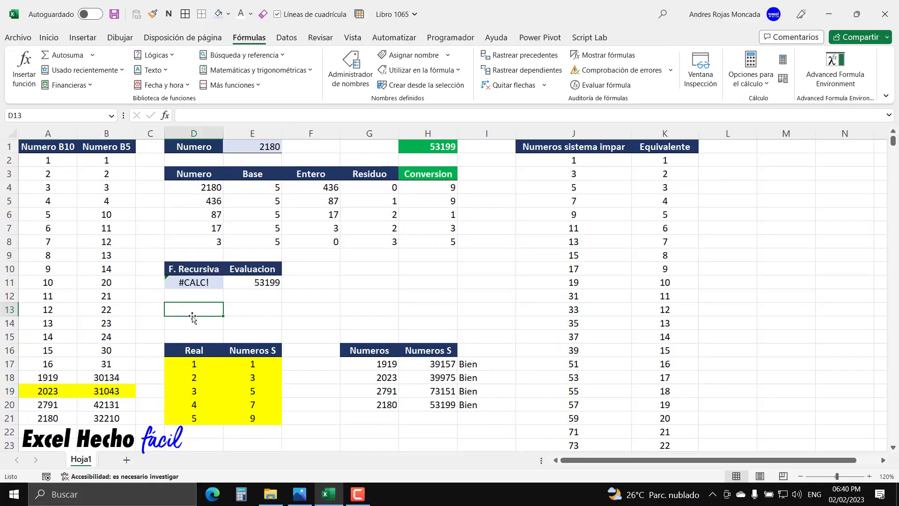
click(345, 270)
click(401, 273)
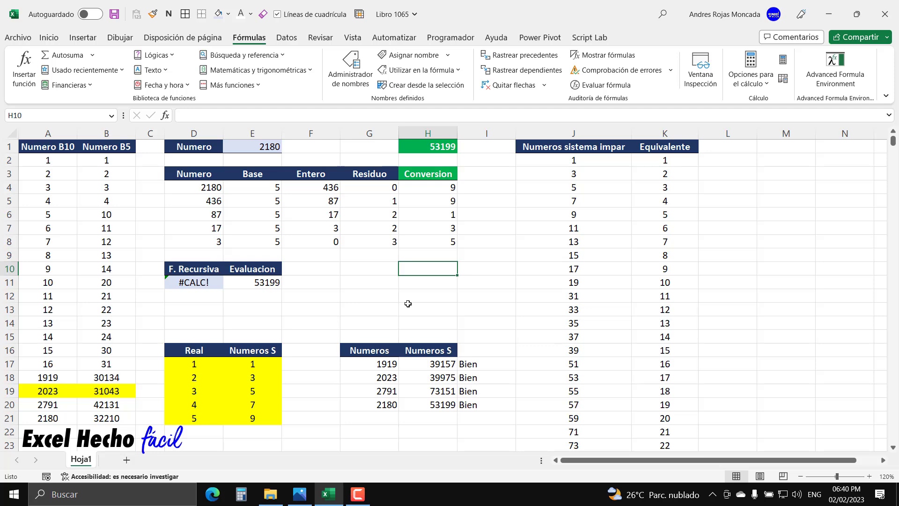
Step: Review the recursive LAMBDA formula in D11 and the LET formula in J2 that generates the odd-digit number list
click(180, 282)
key(F2)
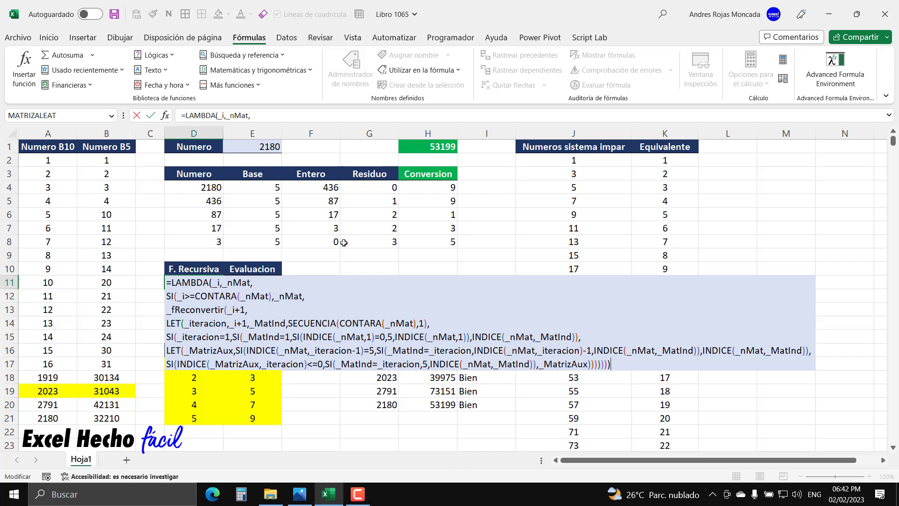
key(ctrl+Return)
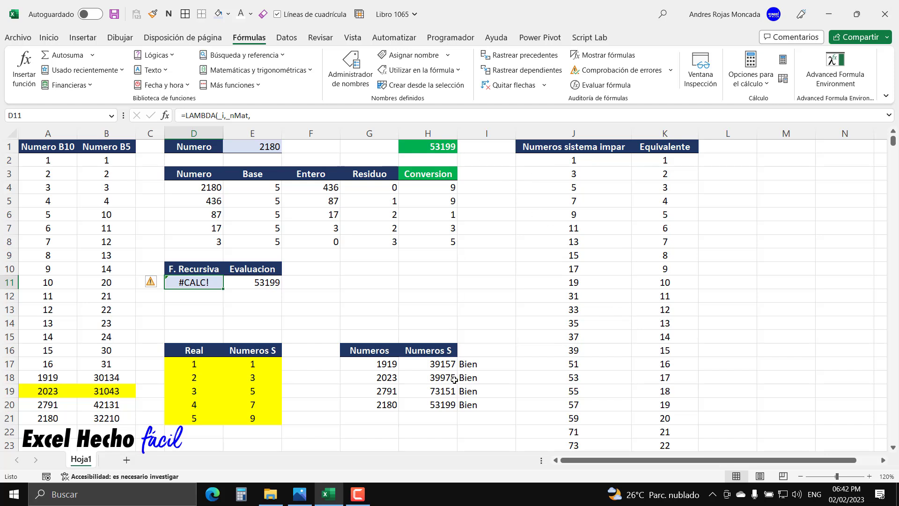
click(546, 161)
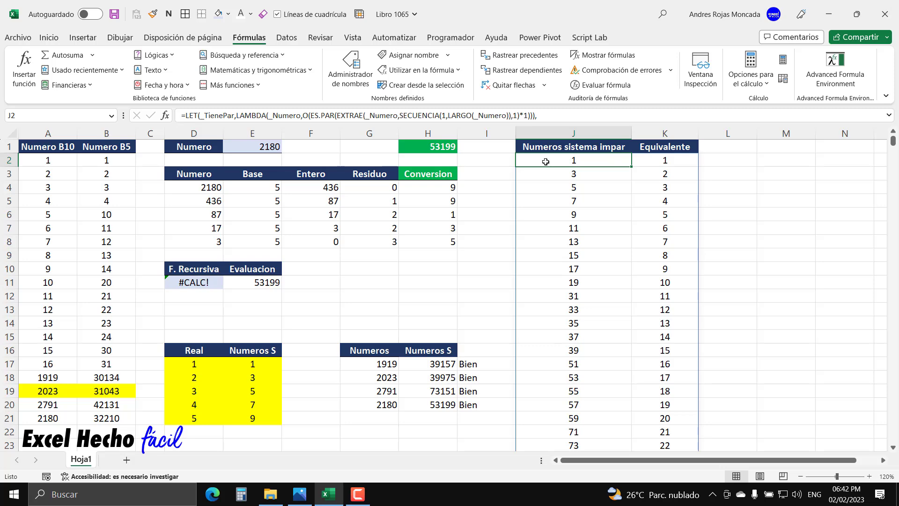
double_click(545, 162)
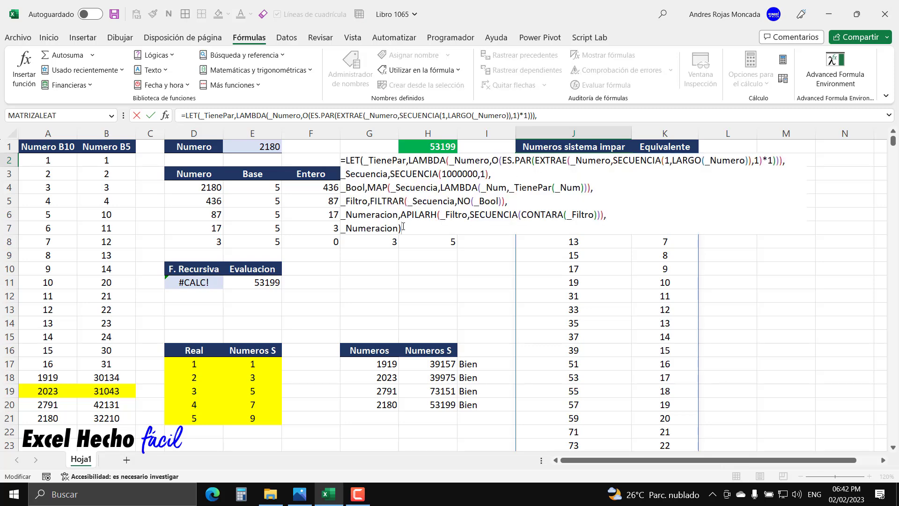
key(ctrl+Return)
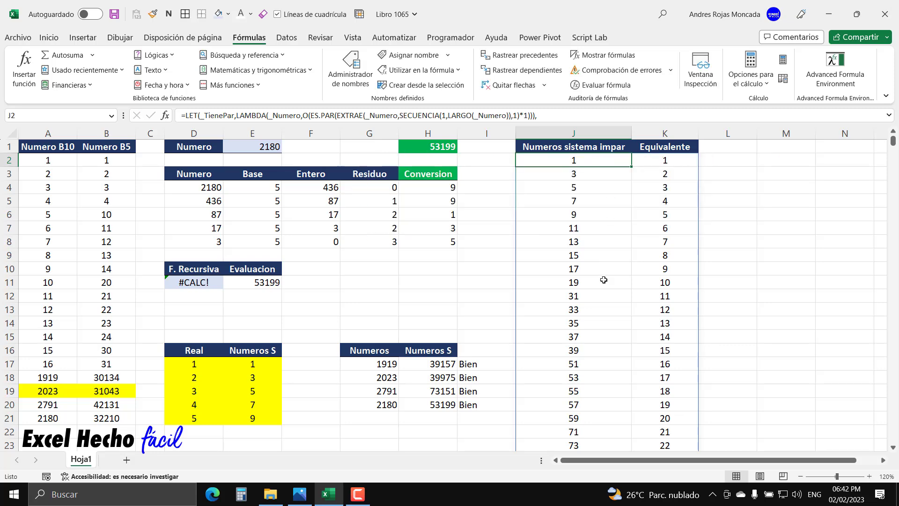
Step: Recheck the LAMBDA formula in D11 and the revised LET formula in E11, leaving both cells as they are
click(217, 287)
double_click(216, 287)
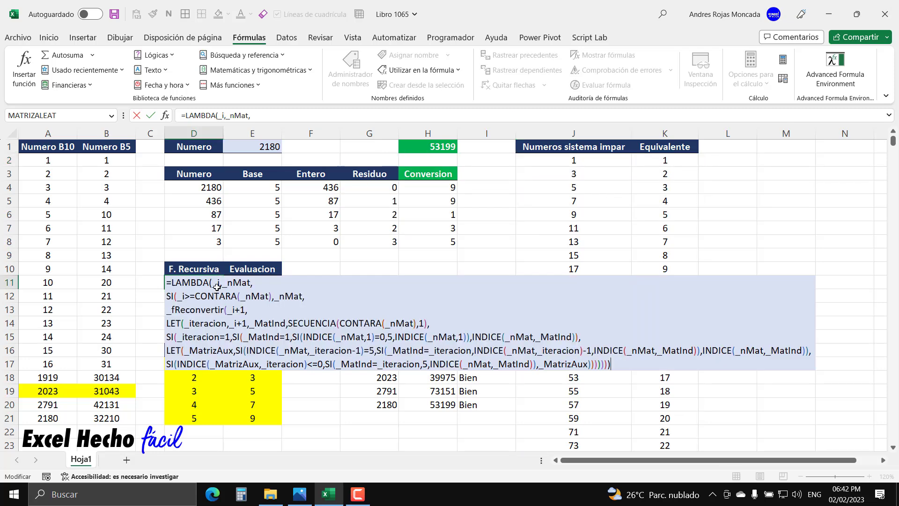
key(ctrl+End)
key(Escape)
click(253, 286)
double_click(253, 287)
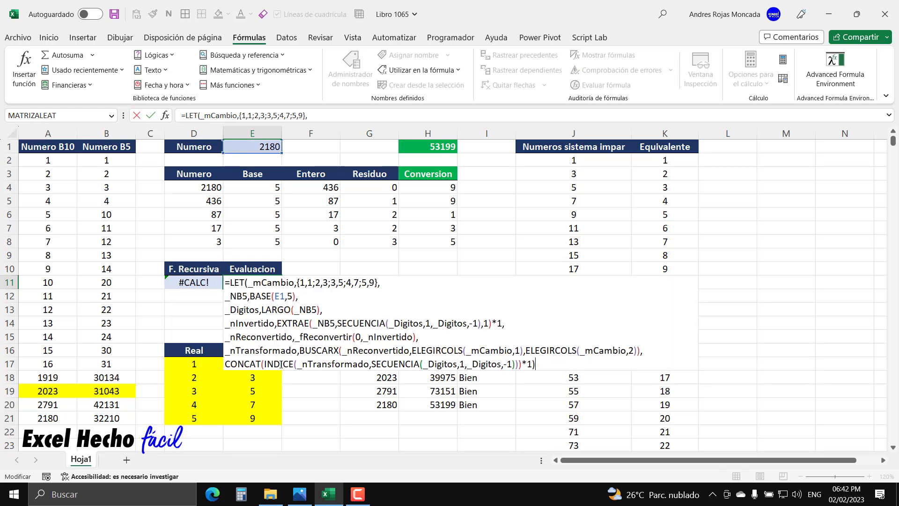
key(ctrl+Return)
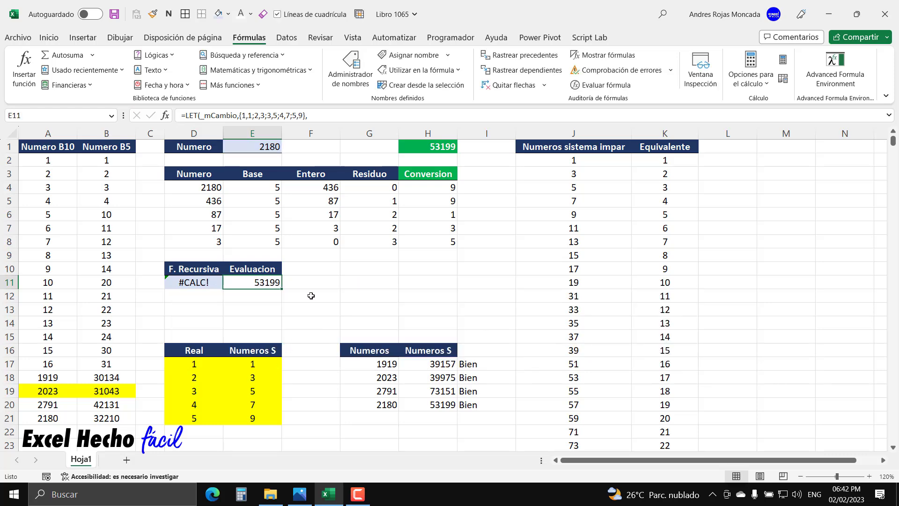